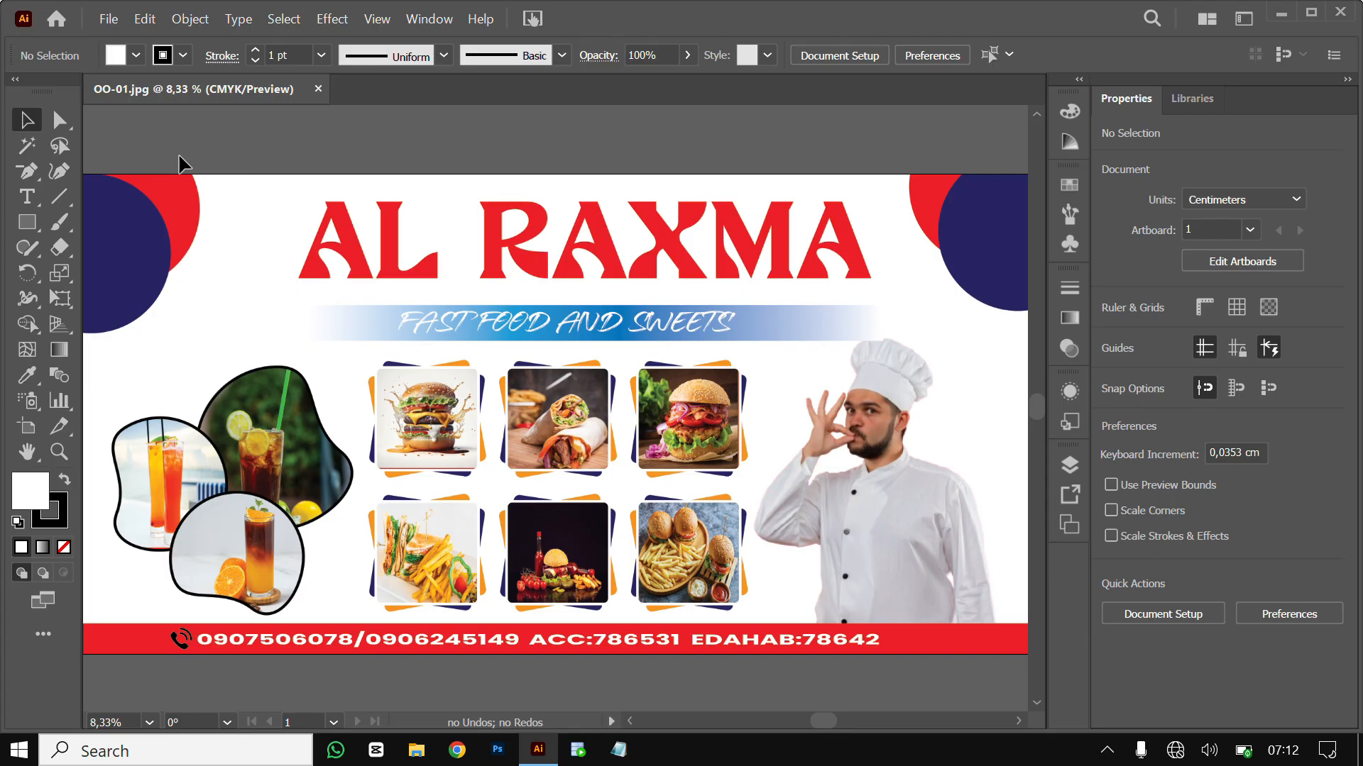
# Begin a new document preset named billbord with Centimeters as the unit
pyautogui.click(109, 19)
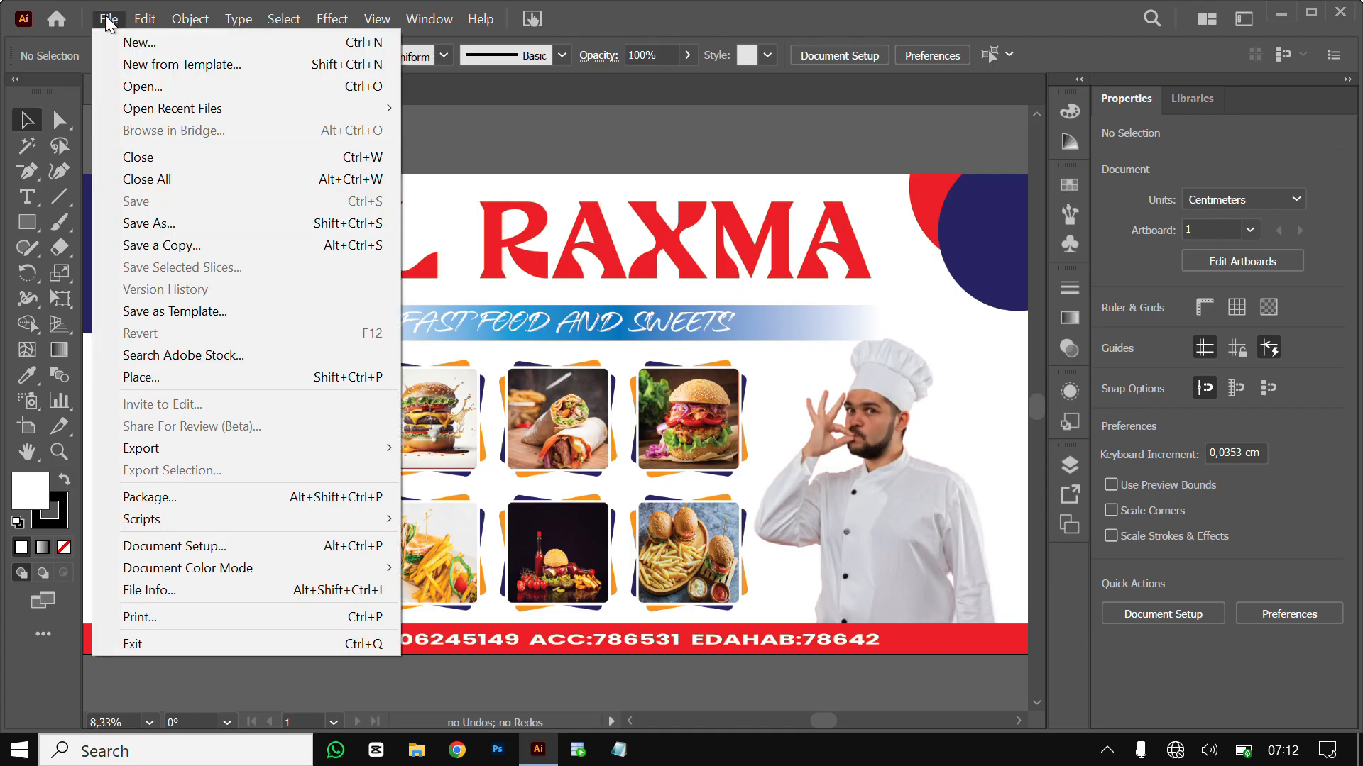
pyautogui.click(141, 44)
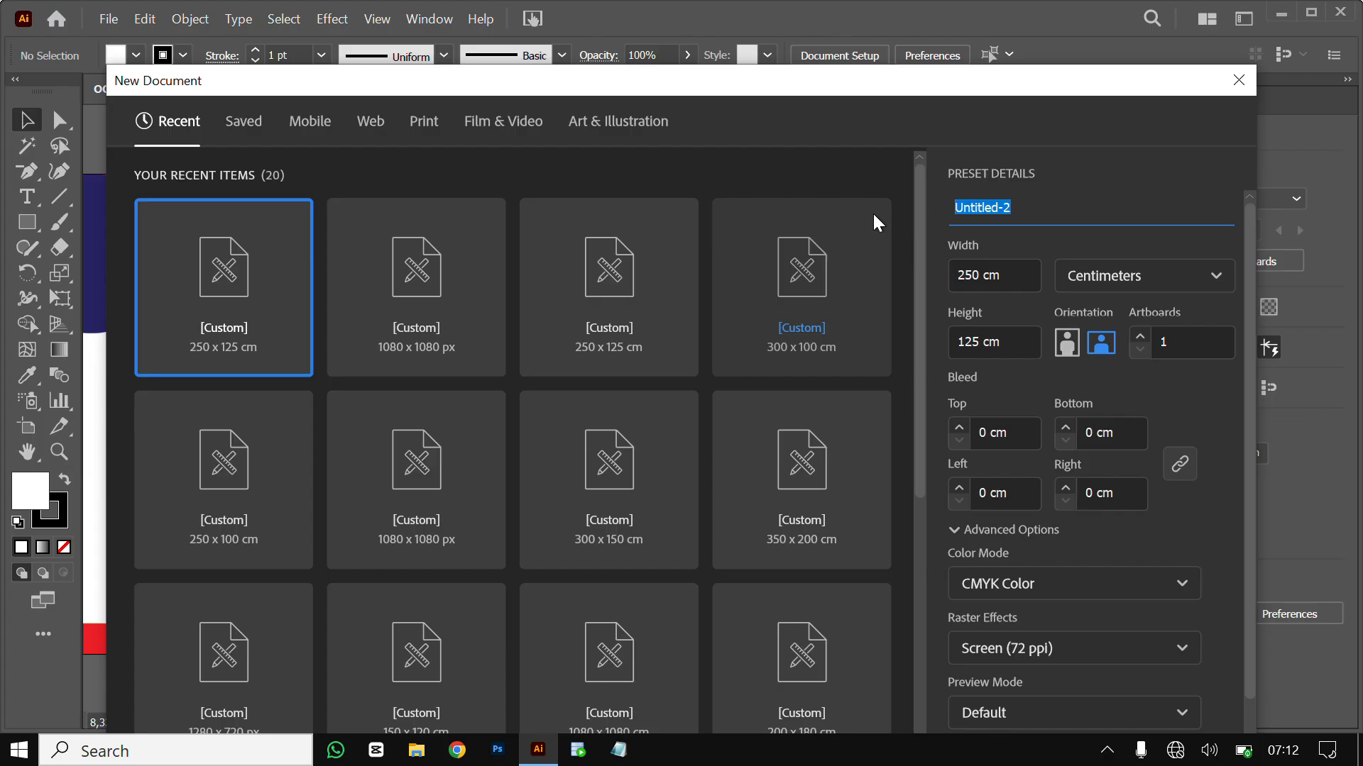
pyautogui.write('bil')
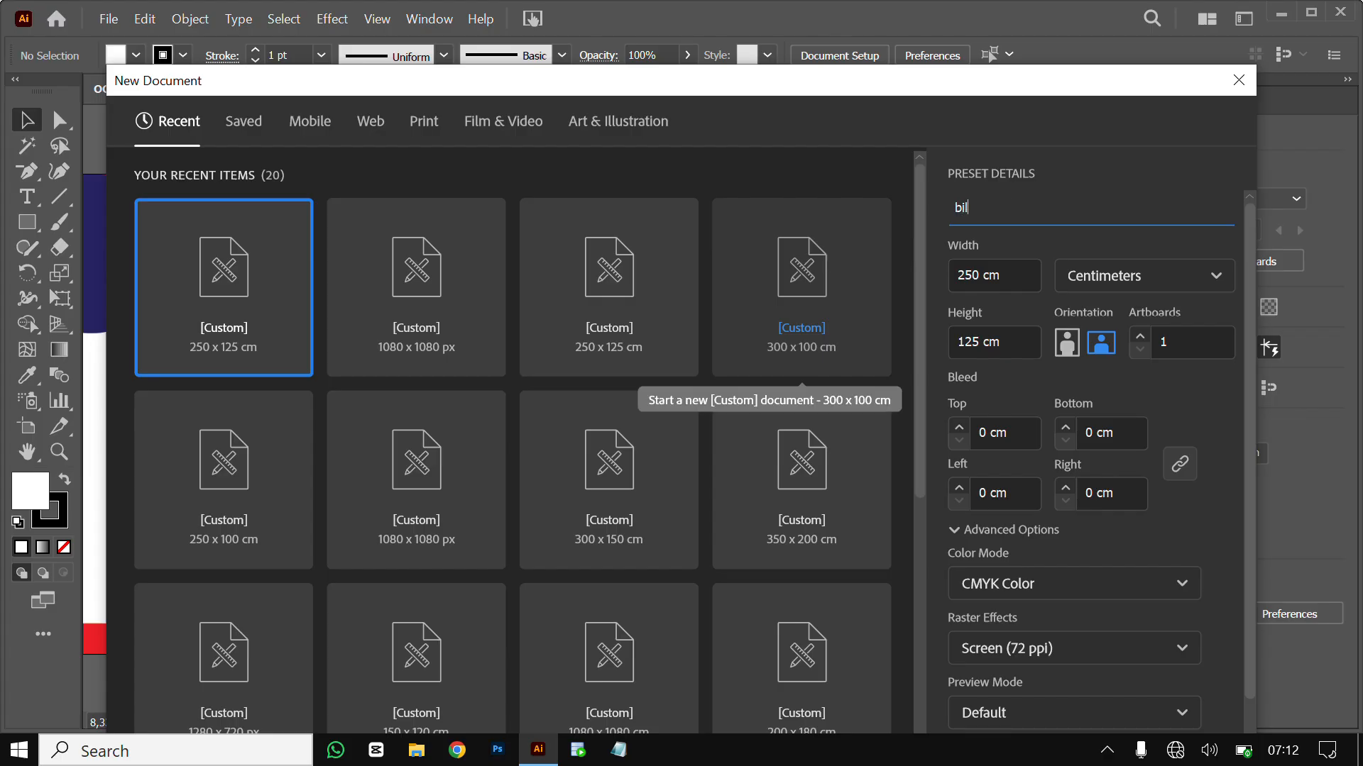
pyautogui.write('lbord')
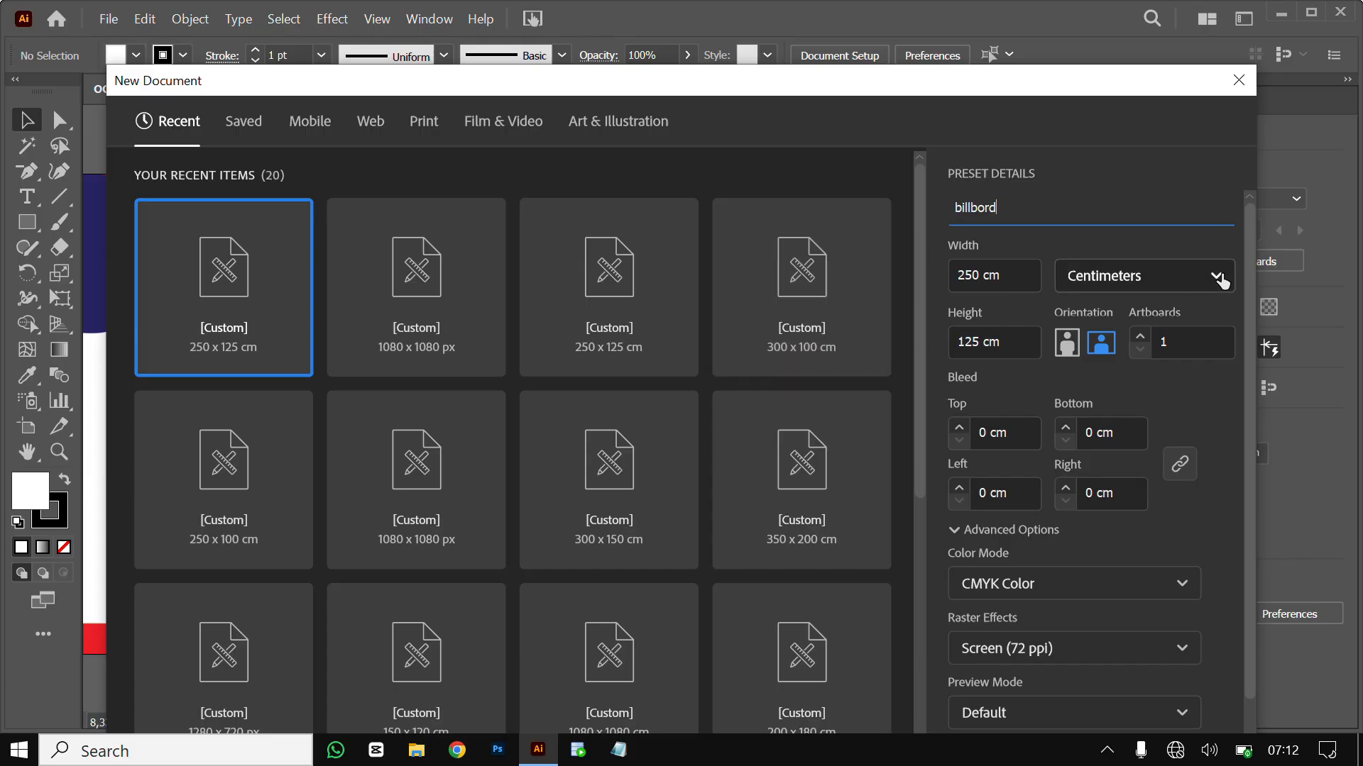
pyautogui.click(1221, 282)
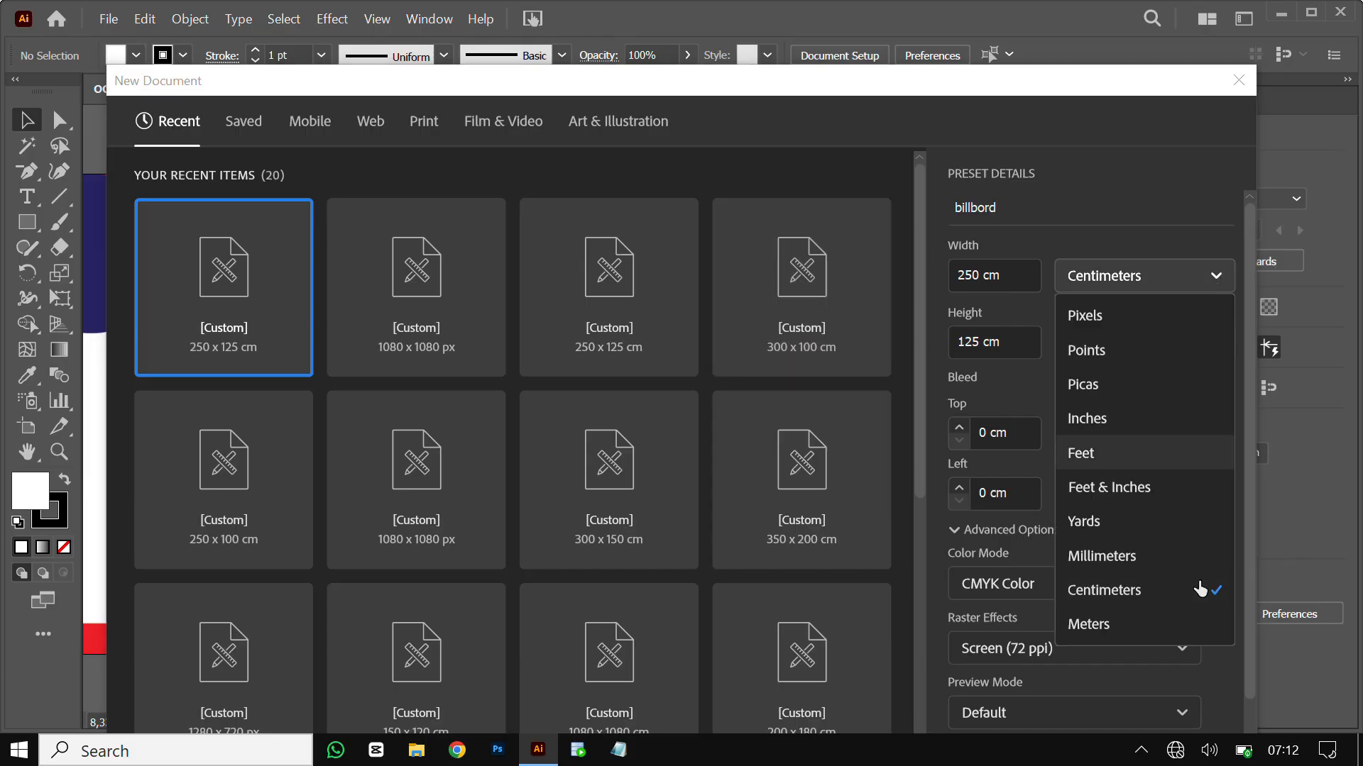
pyautogui.click(1151, 596)
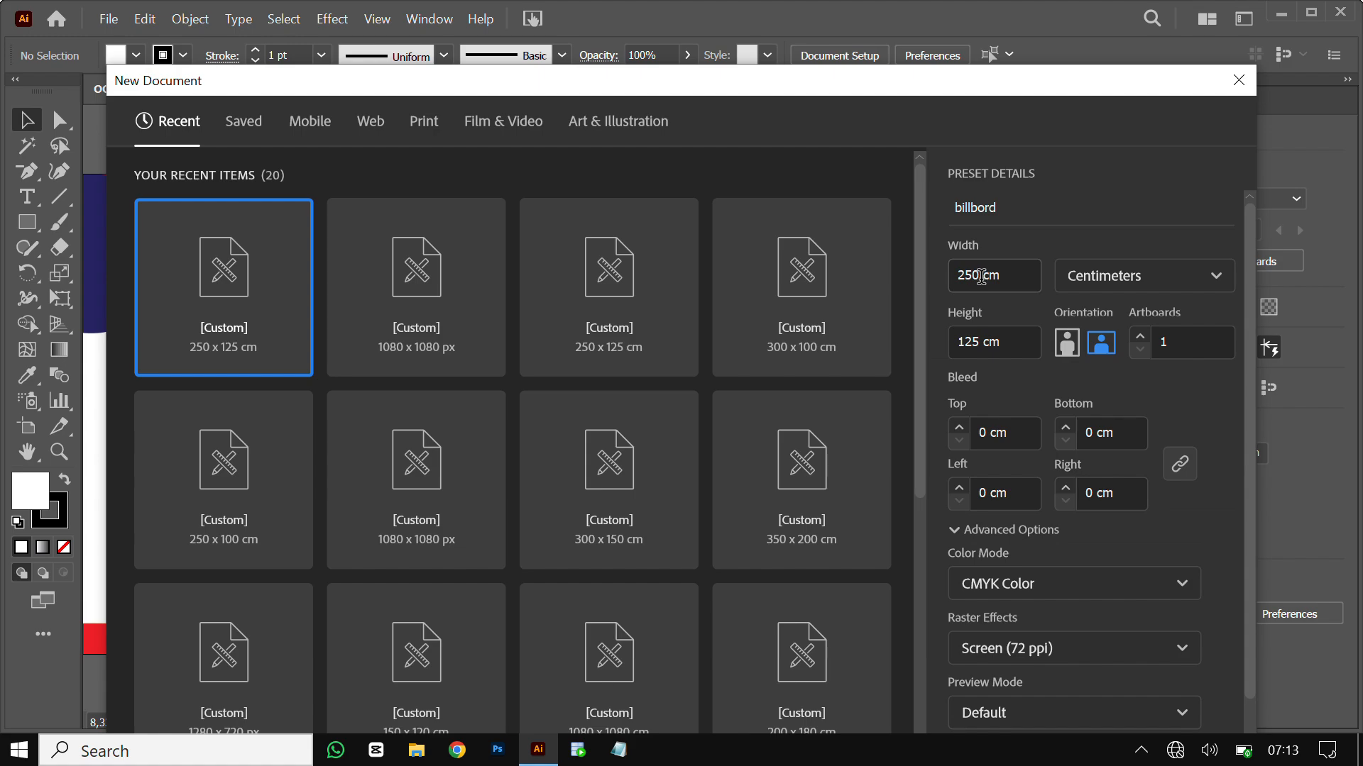
pyautogui.doubleClick(980, 275)
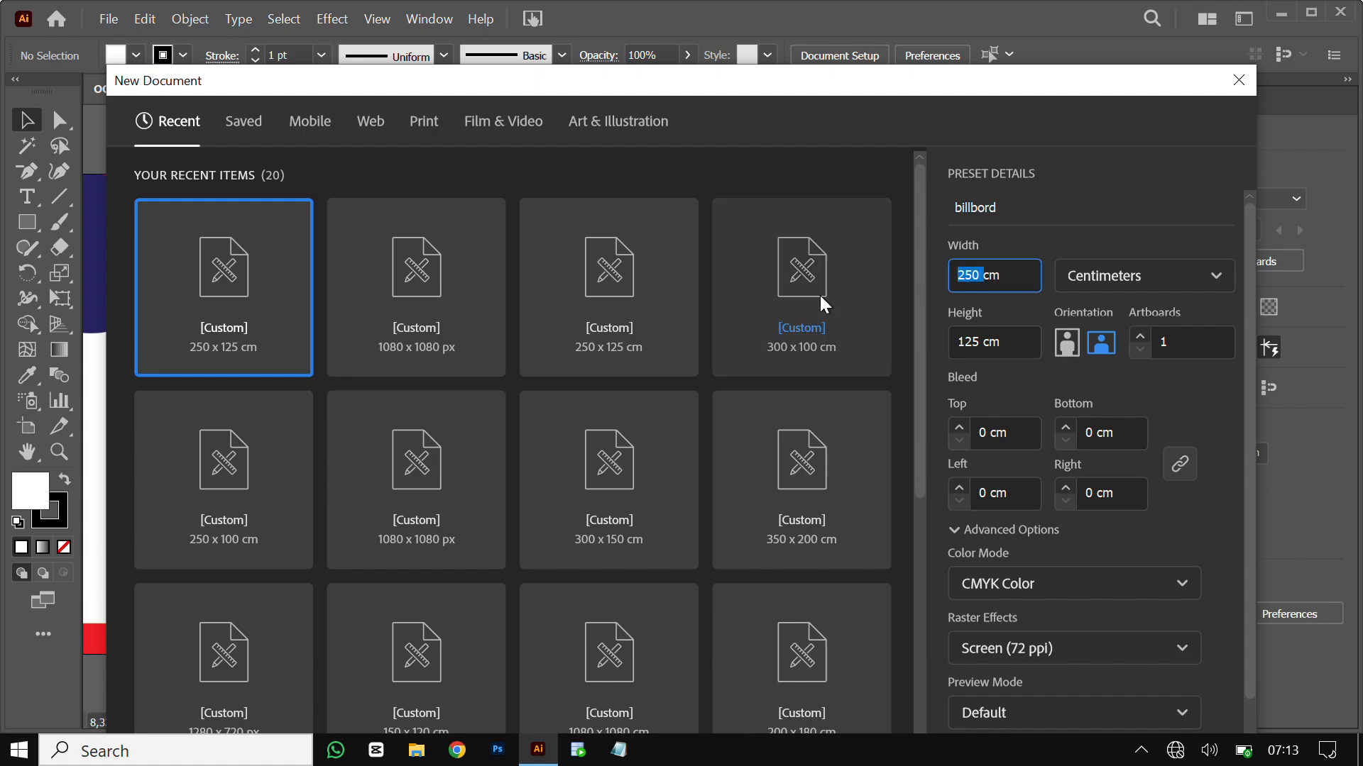
pyautogui.write('400')
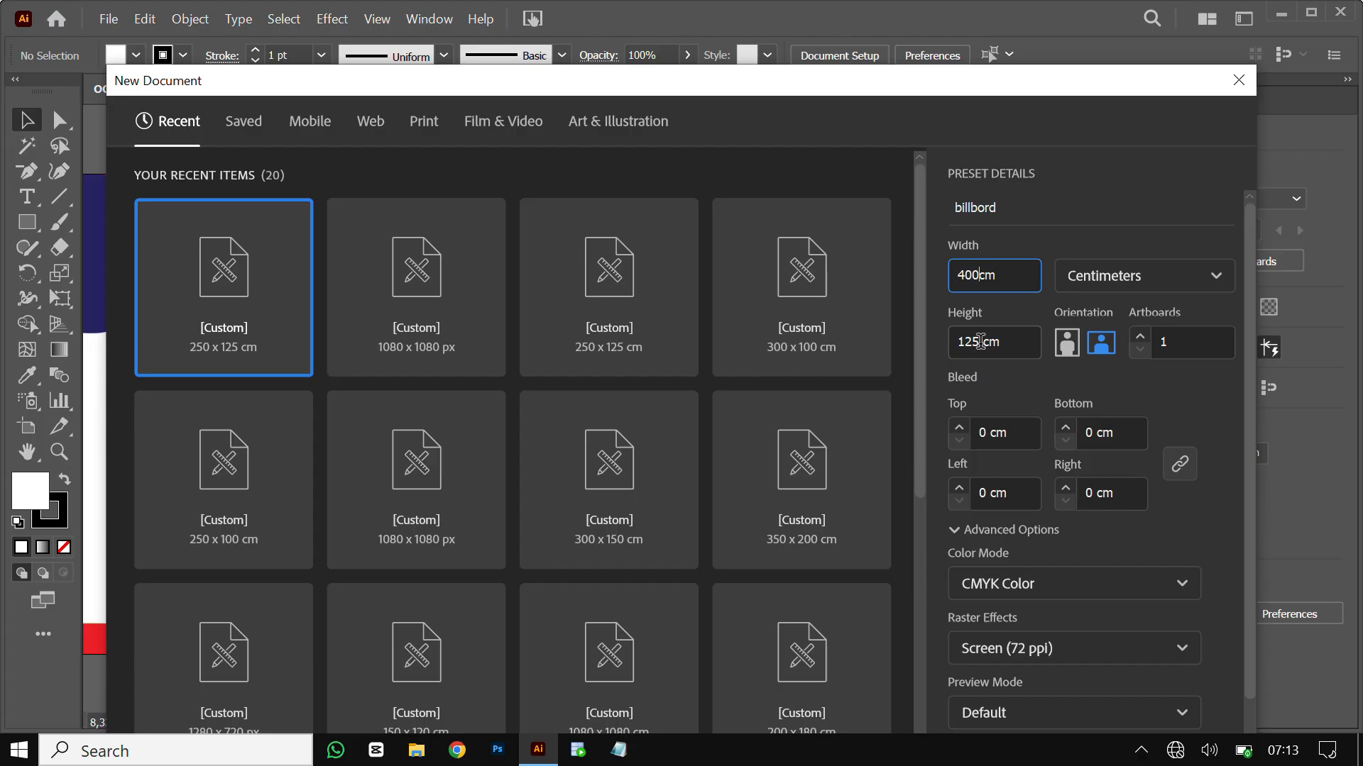
pyautogui.doubleClick(980, 342)
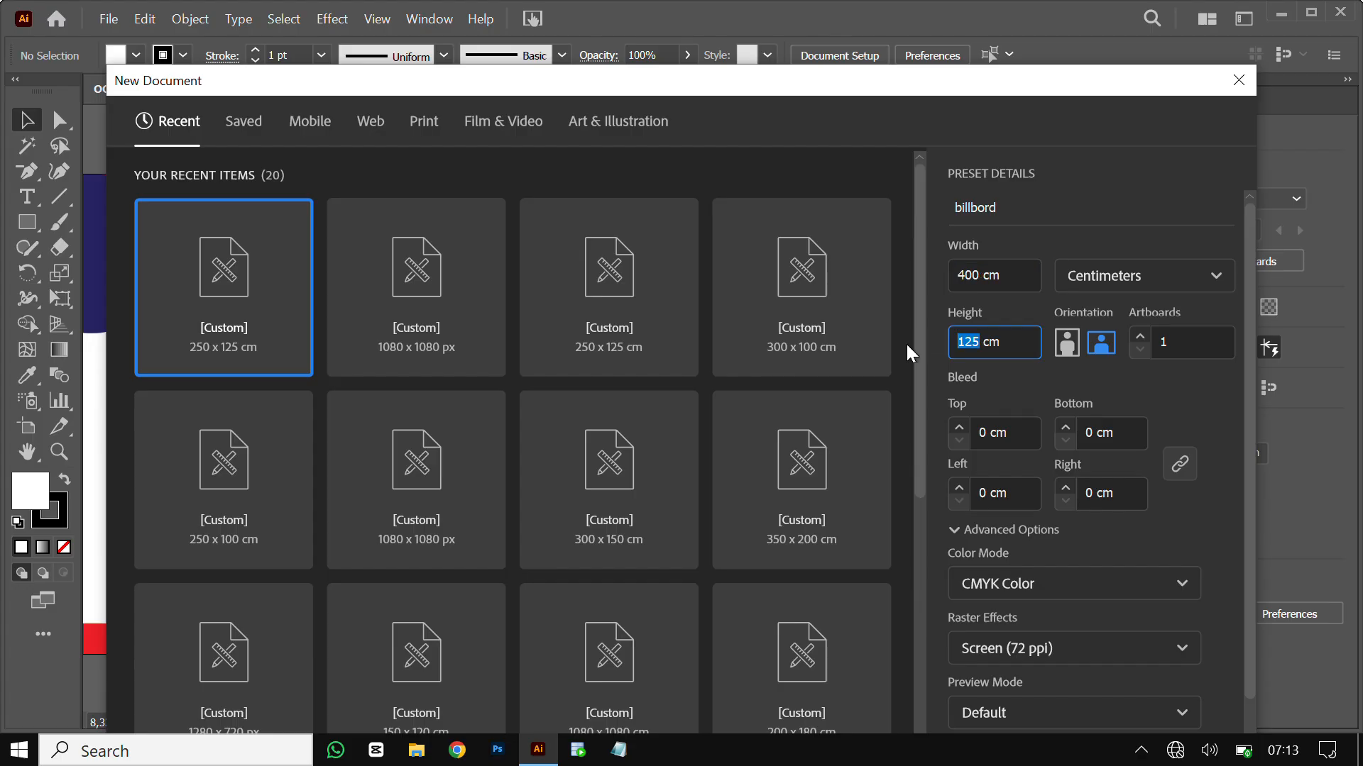
pyautogui.write('200')
pyautogui.scroll(-1, 990, 461)
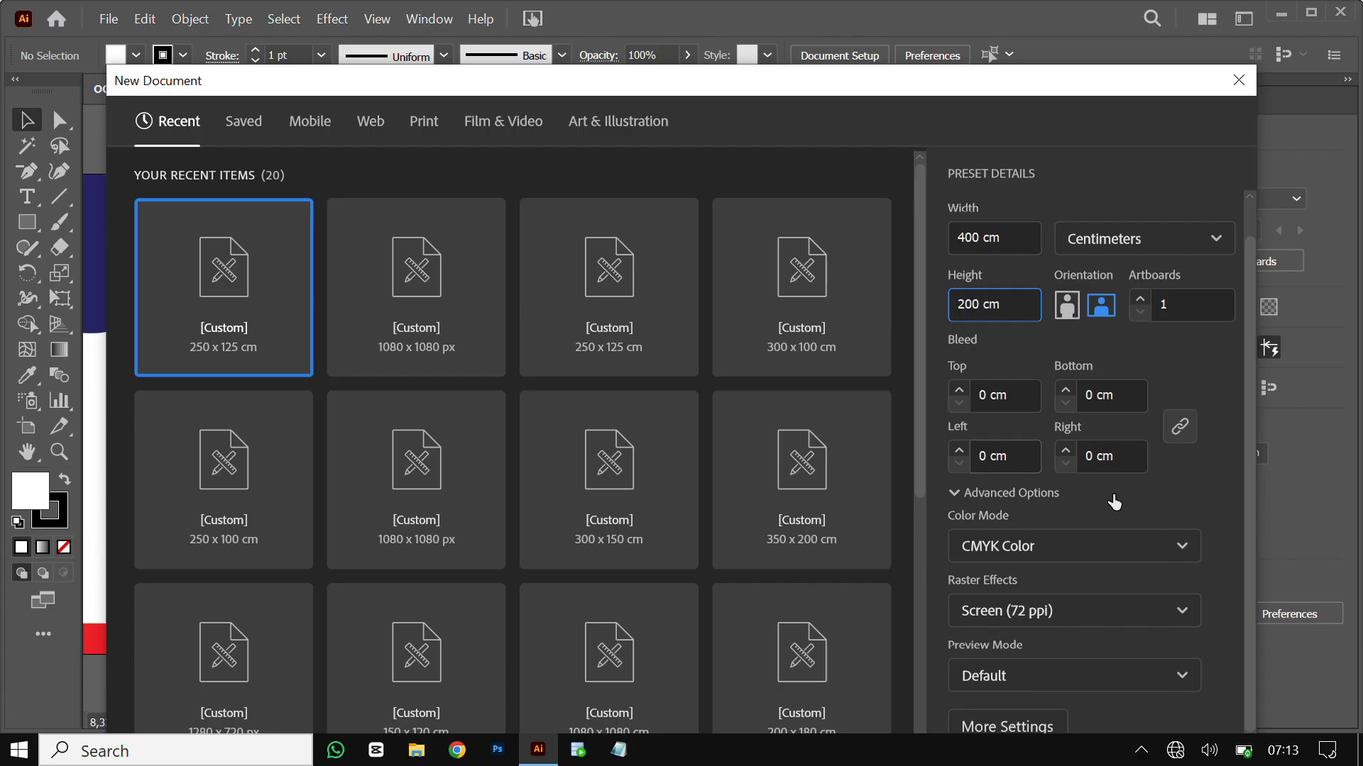
pyautogui.click(1182, 552)
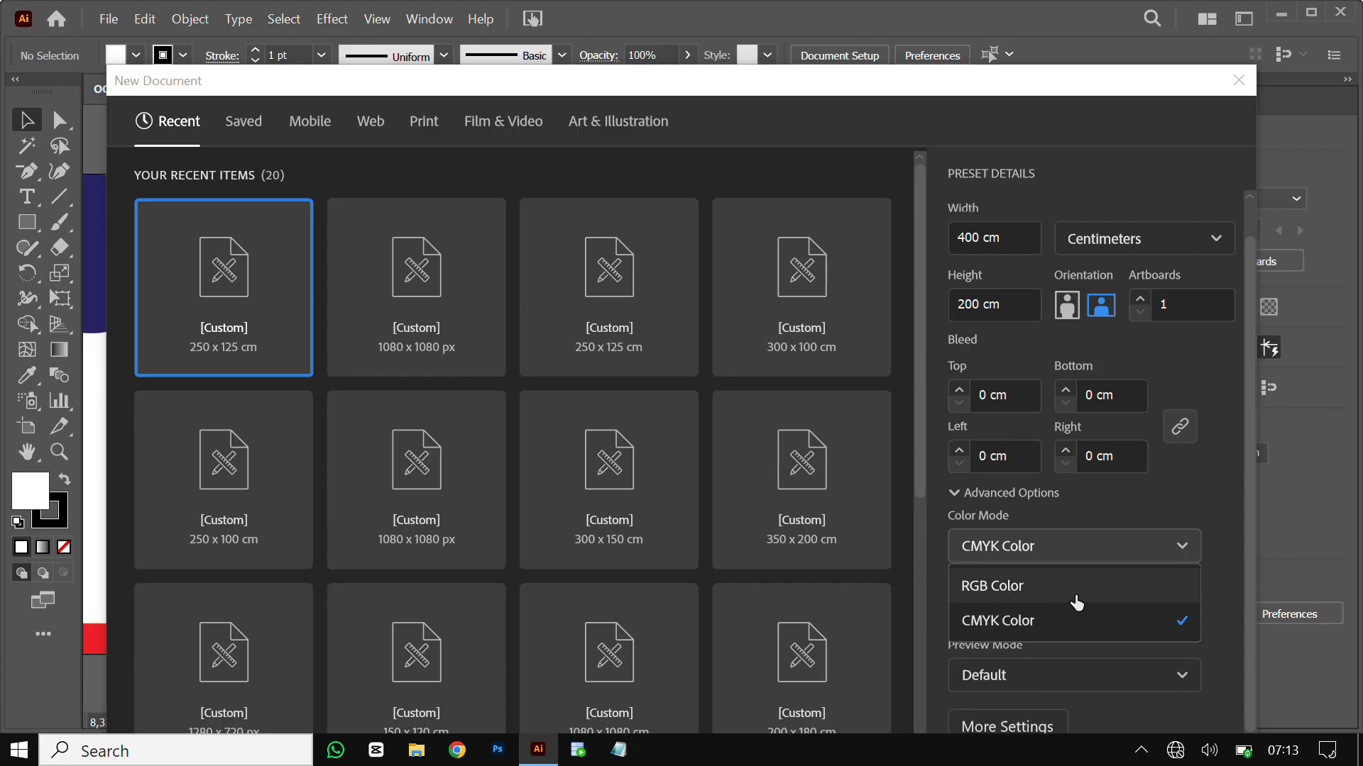
pyautogui.click(1054, 621)
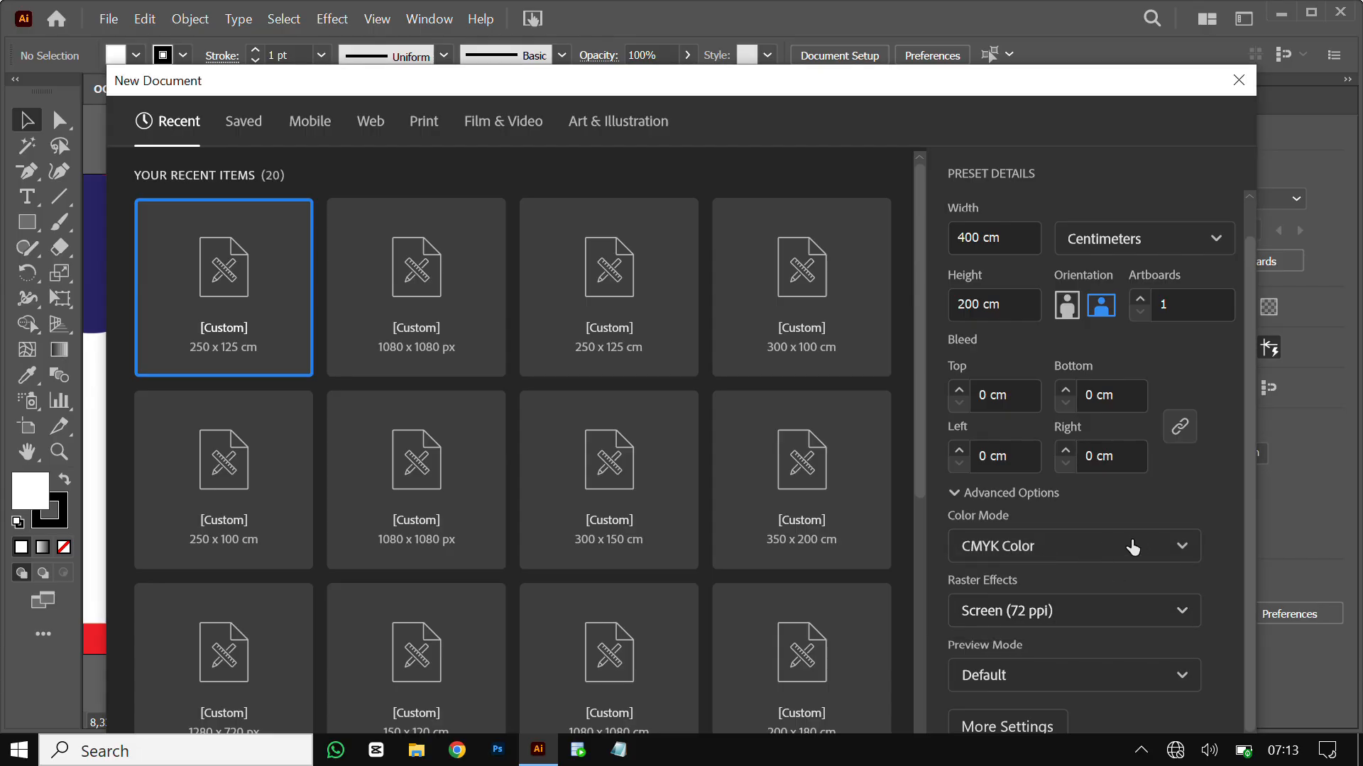
pyautogui.click(1191, 558)
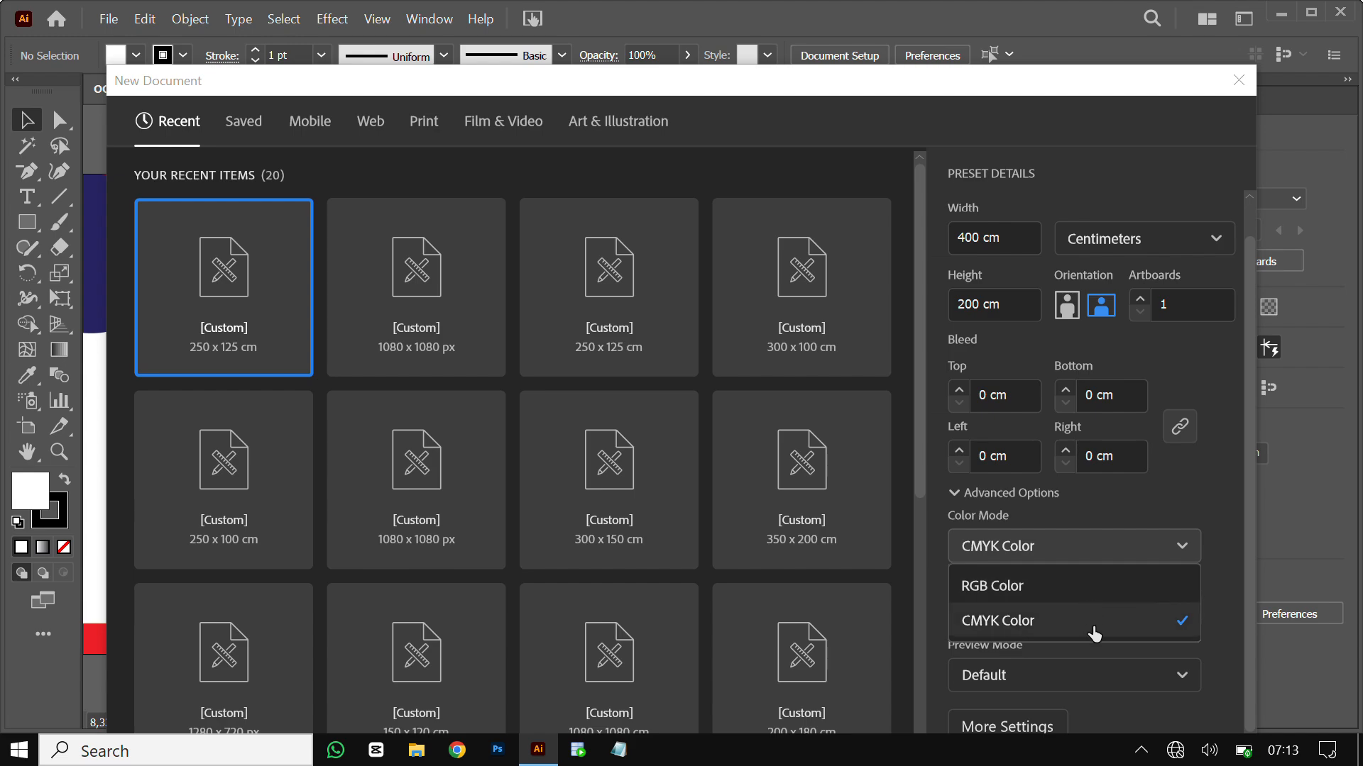
pyautogui.click(1094, 627)
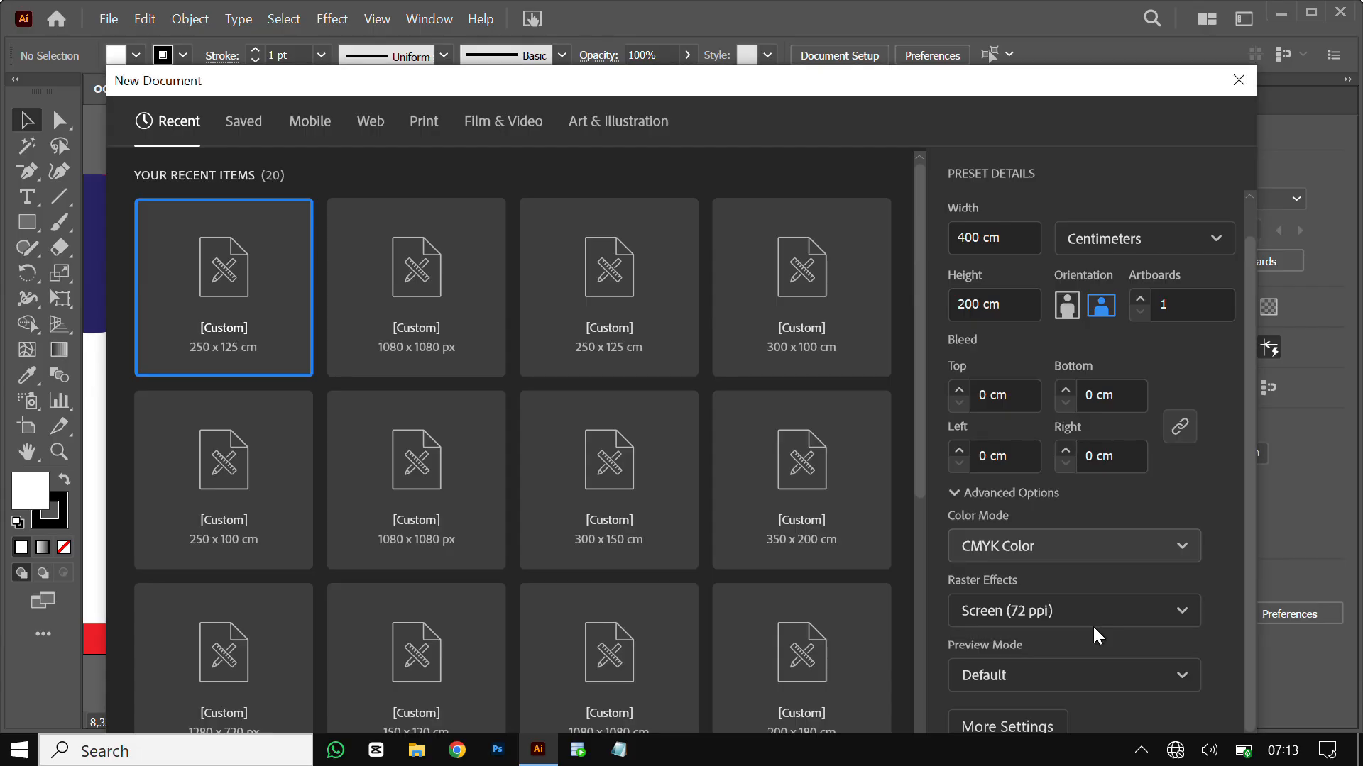
pyautogui.scroll(1, 1068, 389)
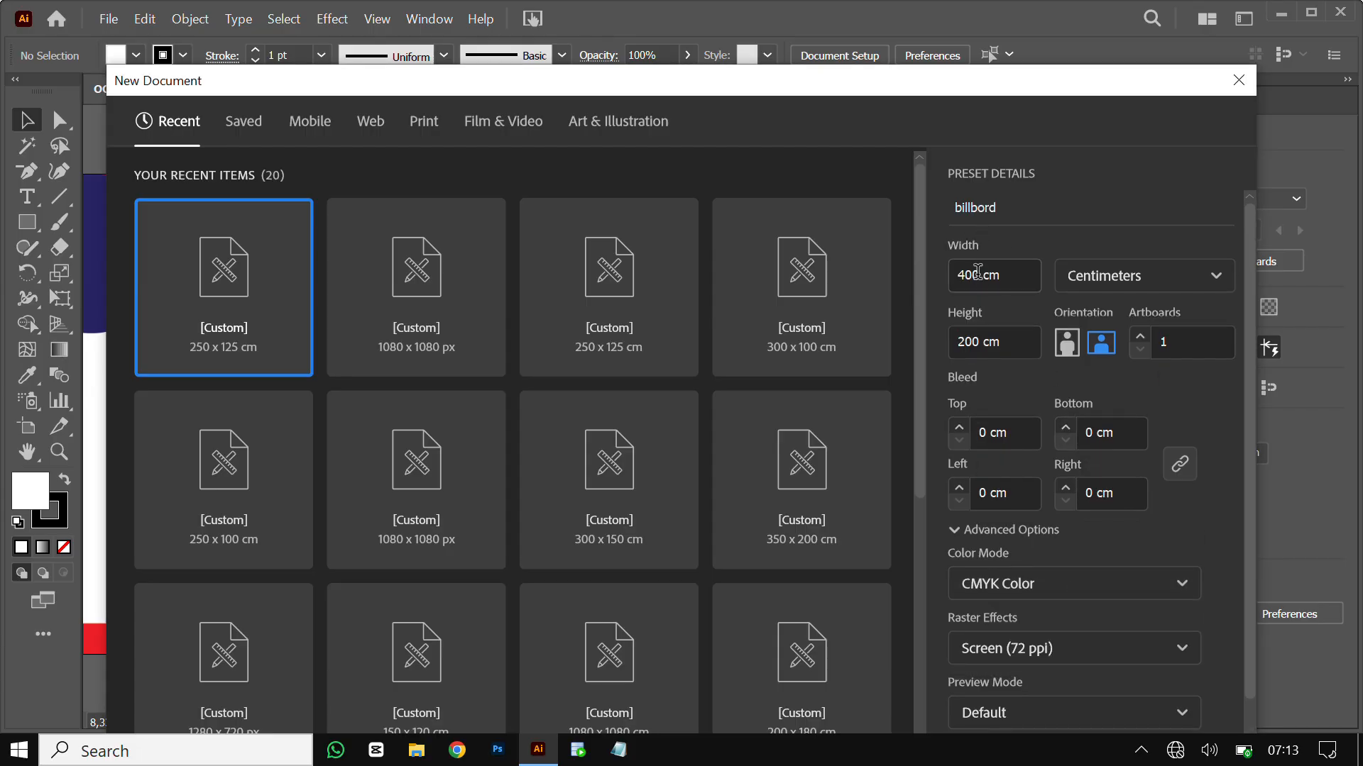
pyautogui.doubleClick(978, 274)
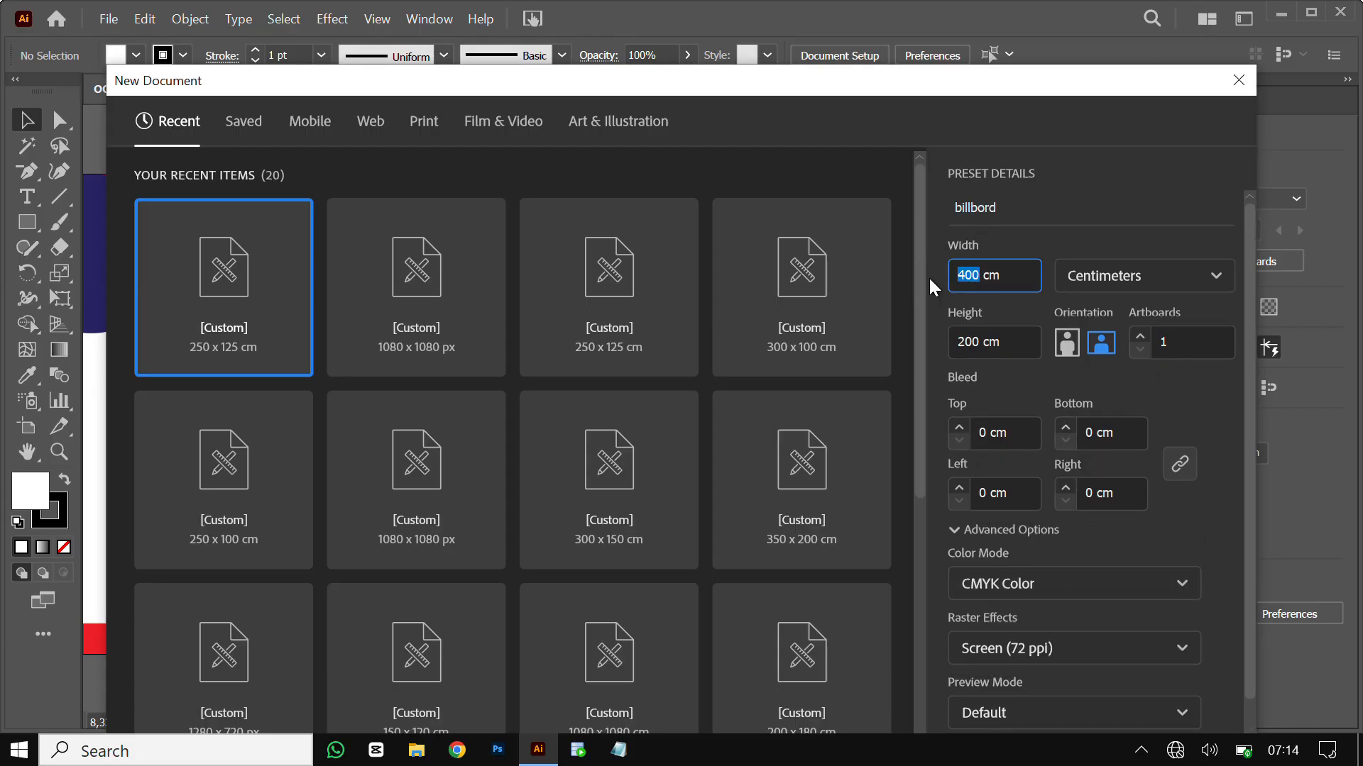
pyautogui.write('250')
pyautogui.doubleClick(974, 342)
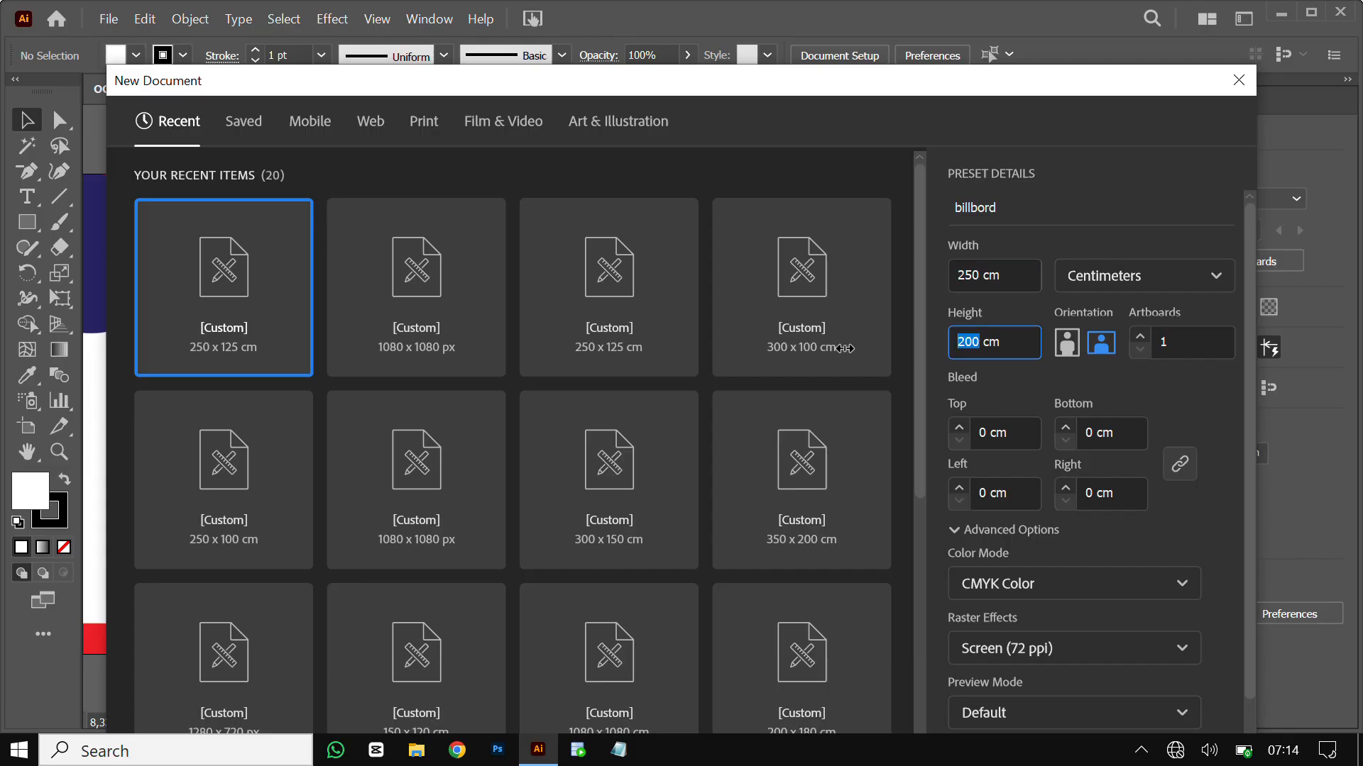
pyautogui.write('125')
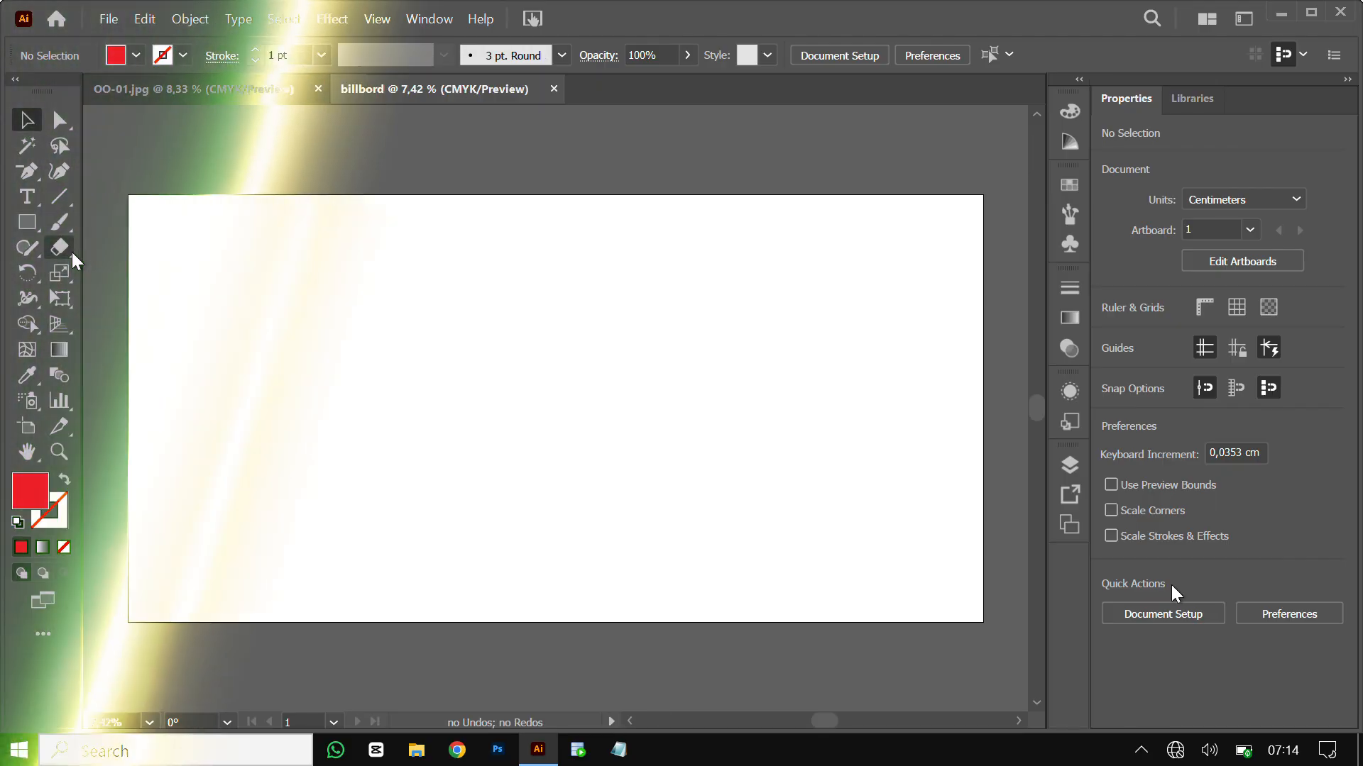
# Type AL RAXMA on the artboard, enlarge it about tenfold and move it to the top centre
pyautogui.click(37, 202)
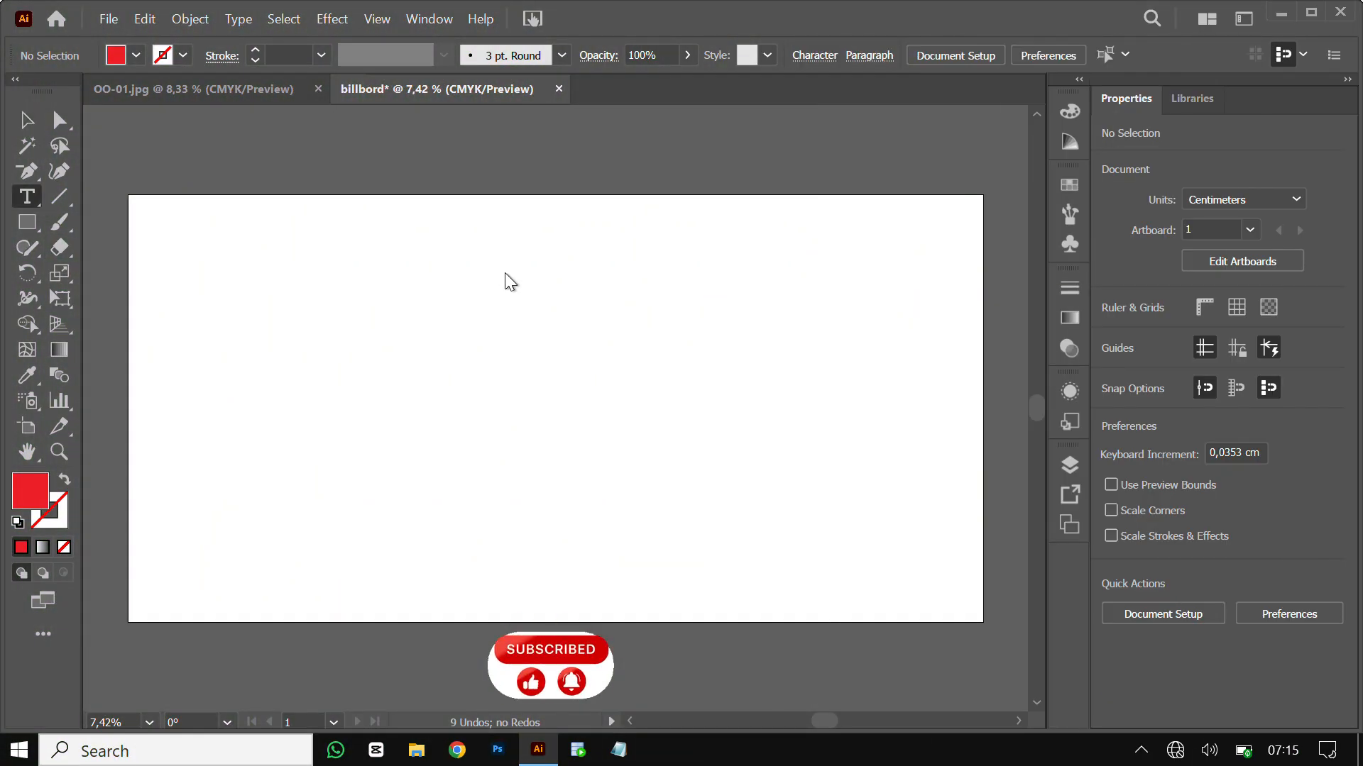
pyautogui.click(450, 229)
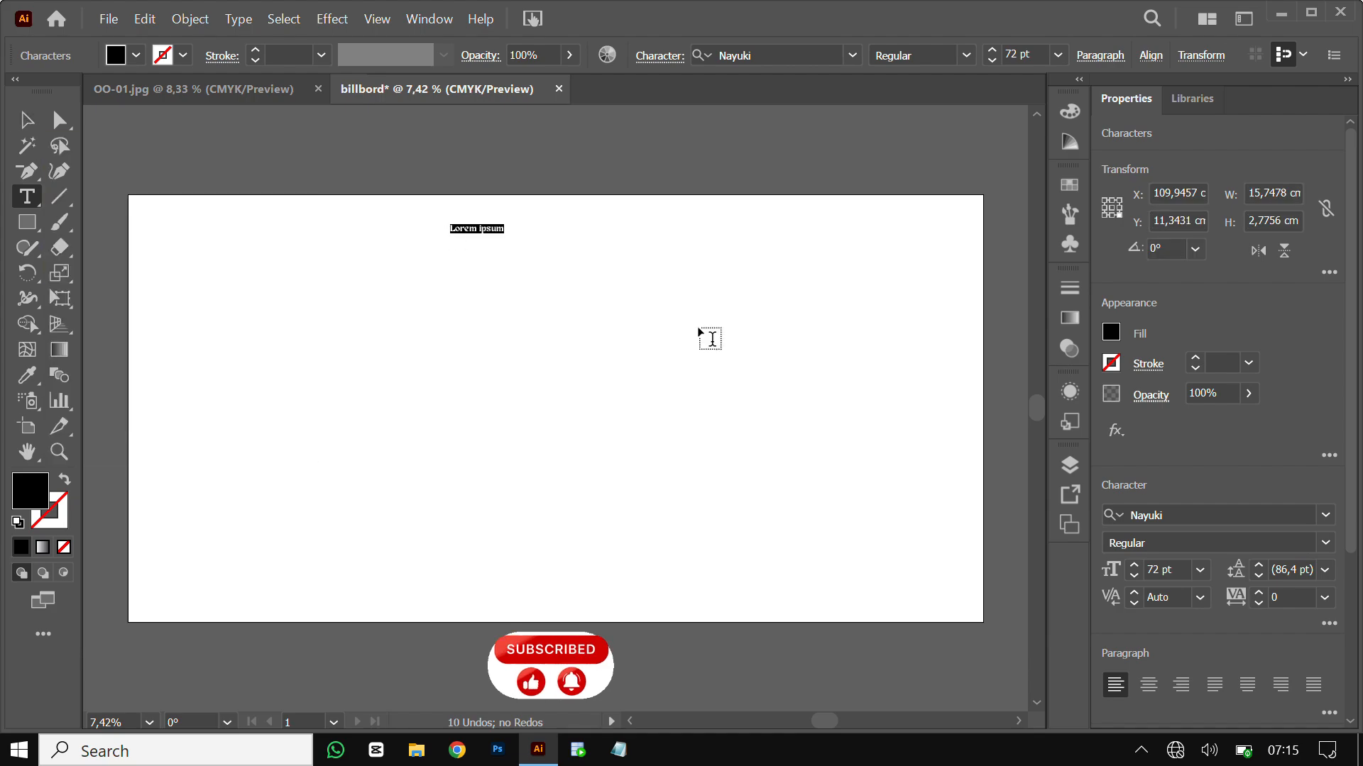
pyautogui.write('AL')
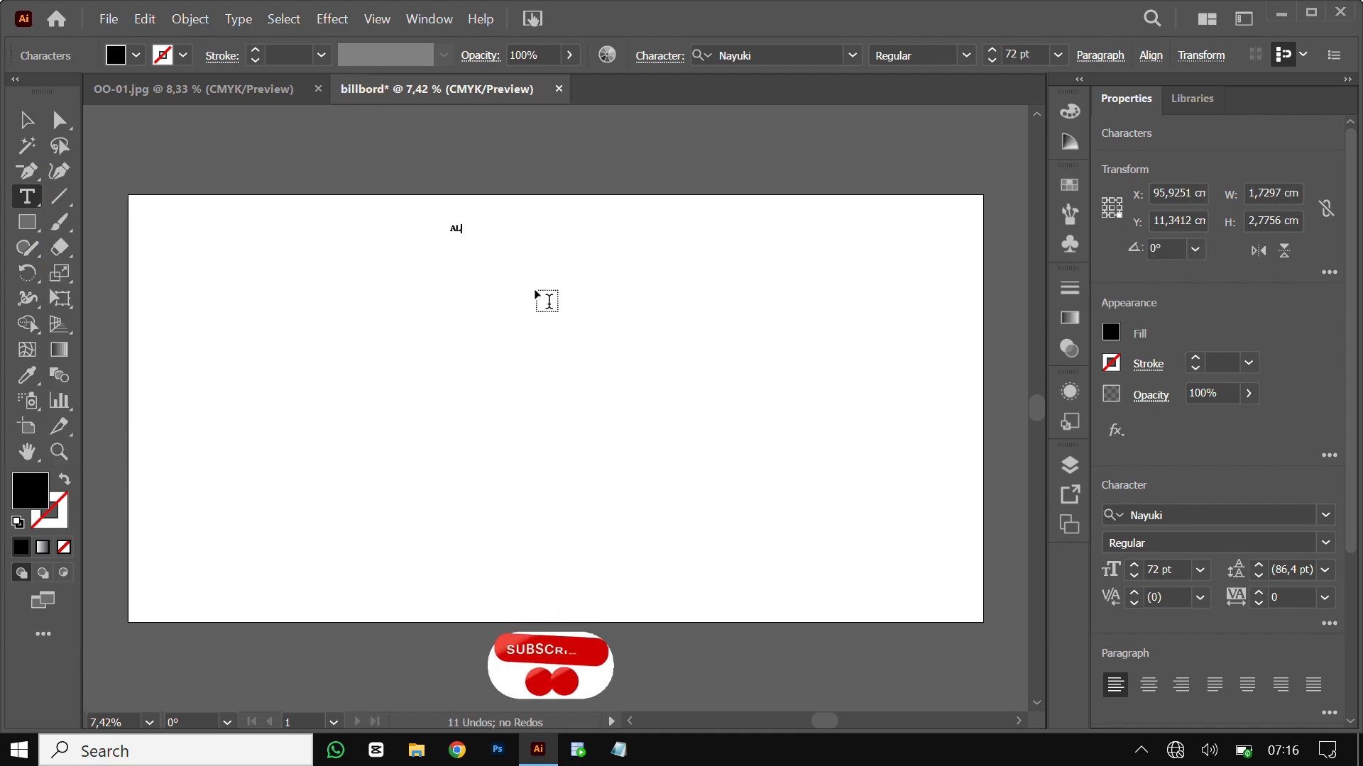
pyautogui.write(' RAXMA')
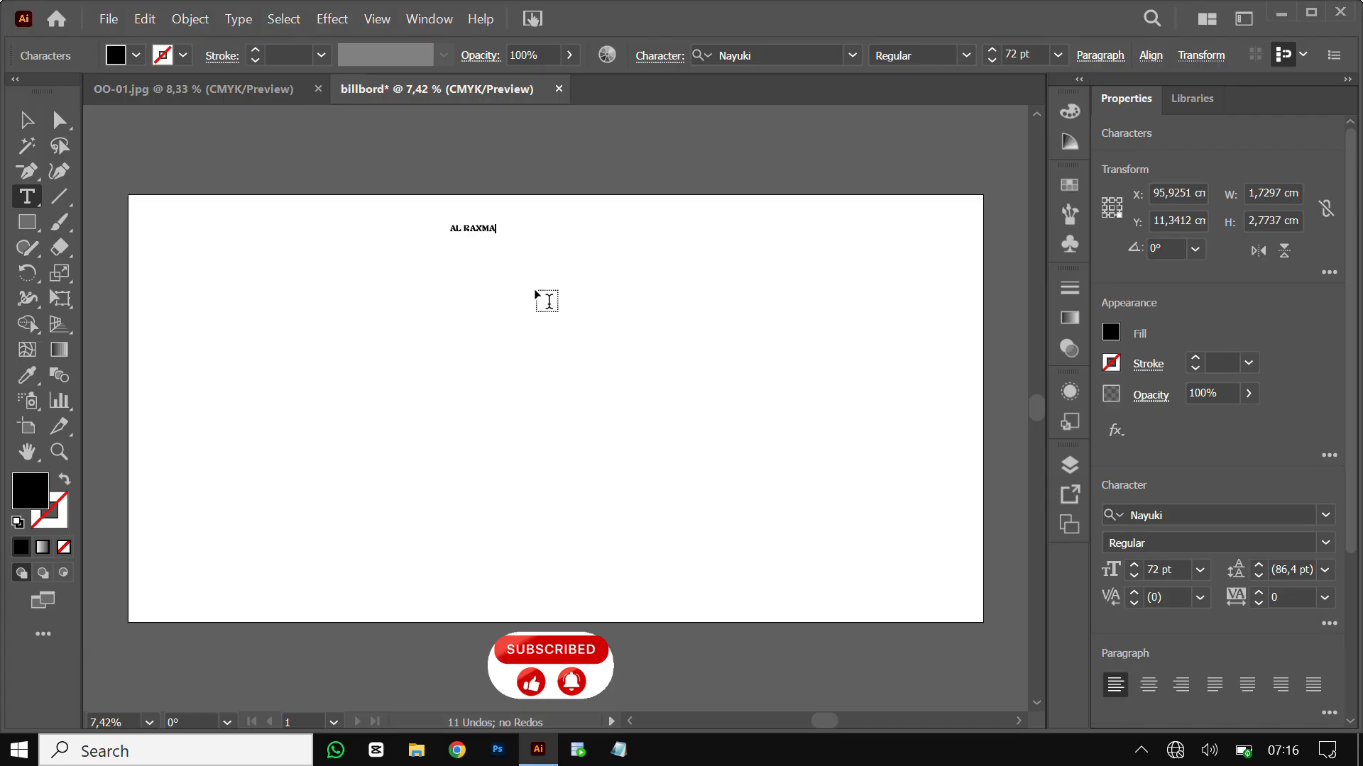
pyautogui.click(27, 120)
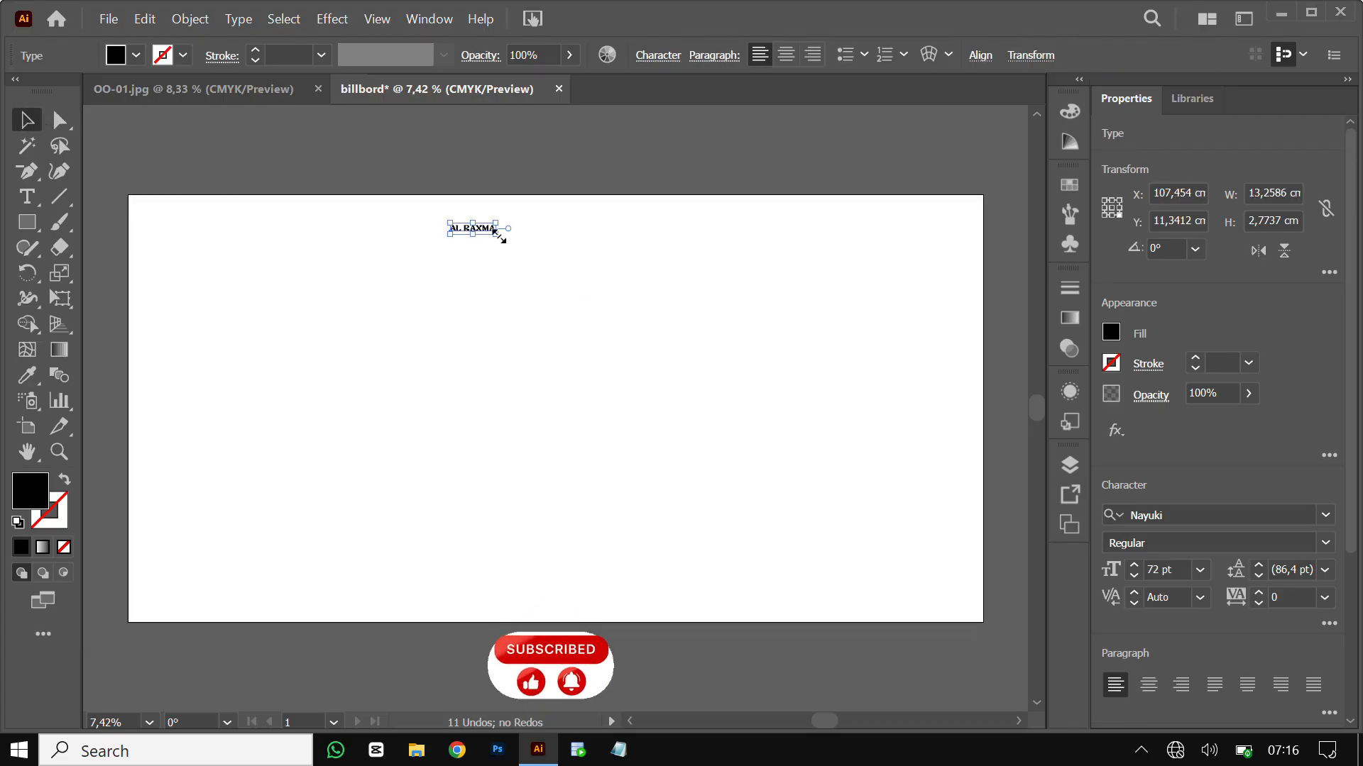
pyautogui.moveTo(499, 237); pyautogui.dragTo(705, 340)
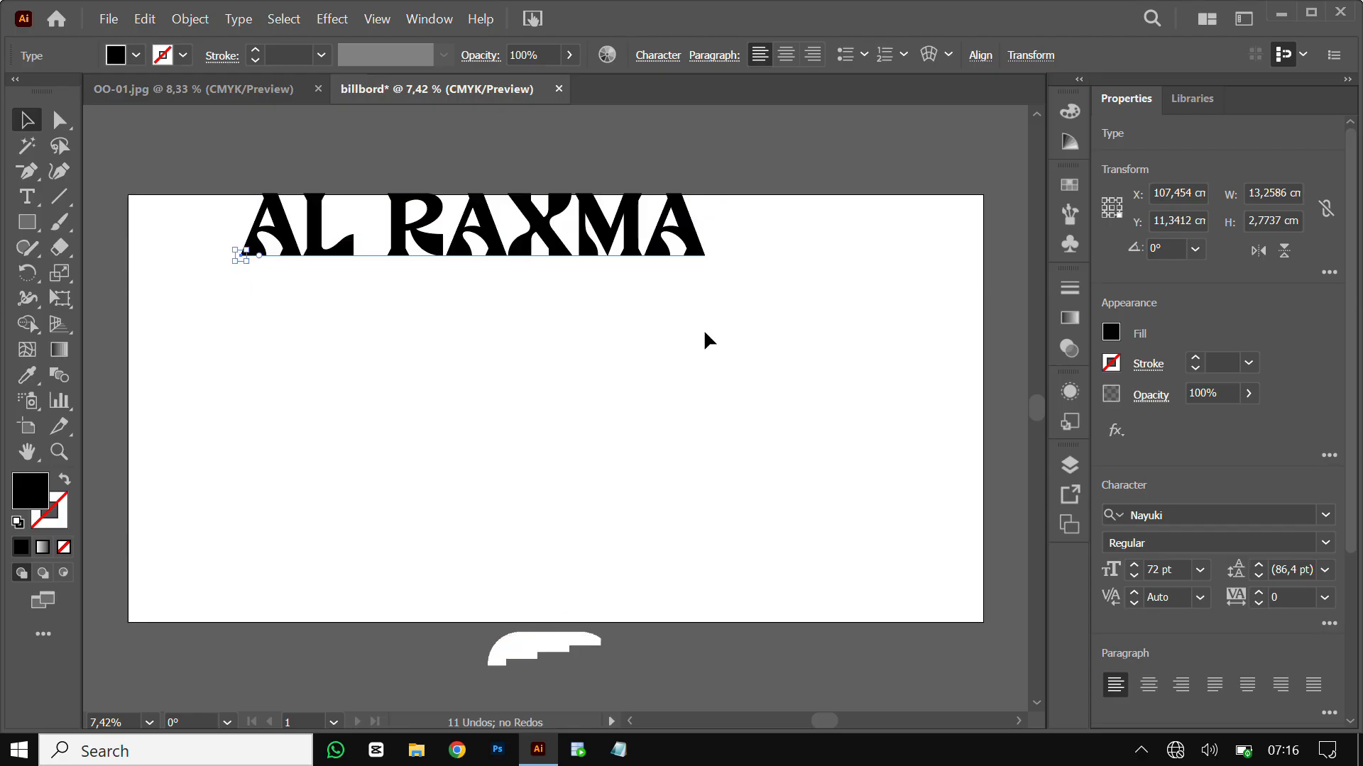
pyautogui.moveTo(627, 217); pyautogui.dragTo(692, 237)
# Colour all the AL RAXMA letters red and deselect the title
pyautogui.doubleClick(703, 247)
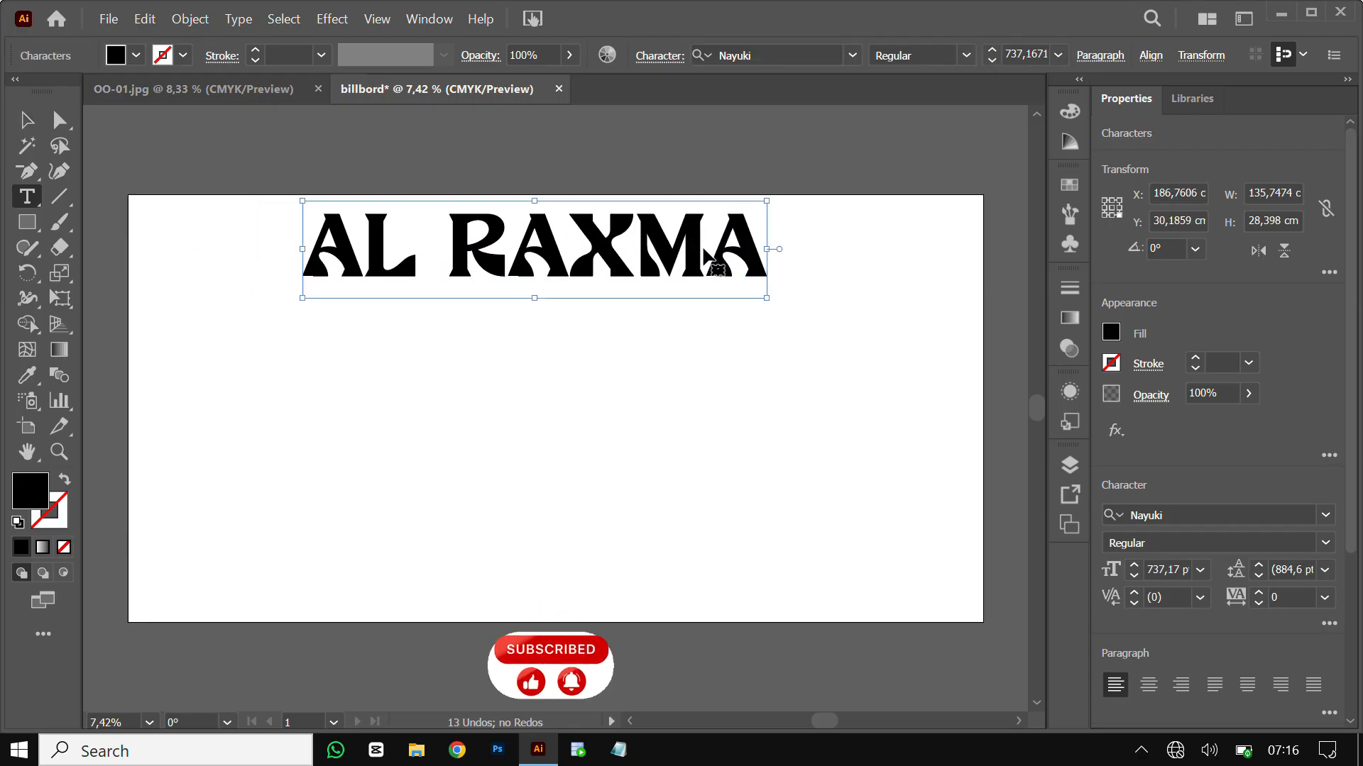
pyautogui.hotkey('ctrl', 'a')
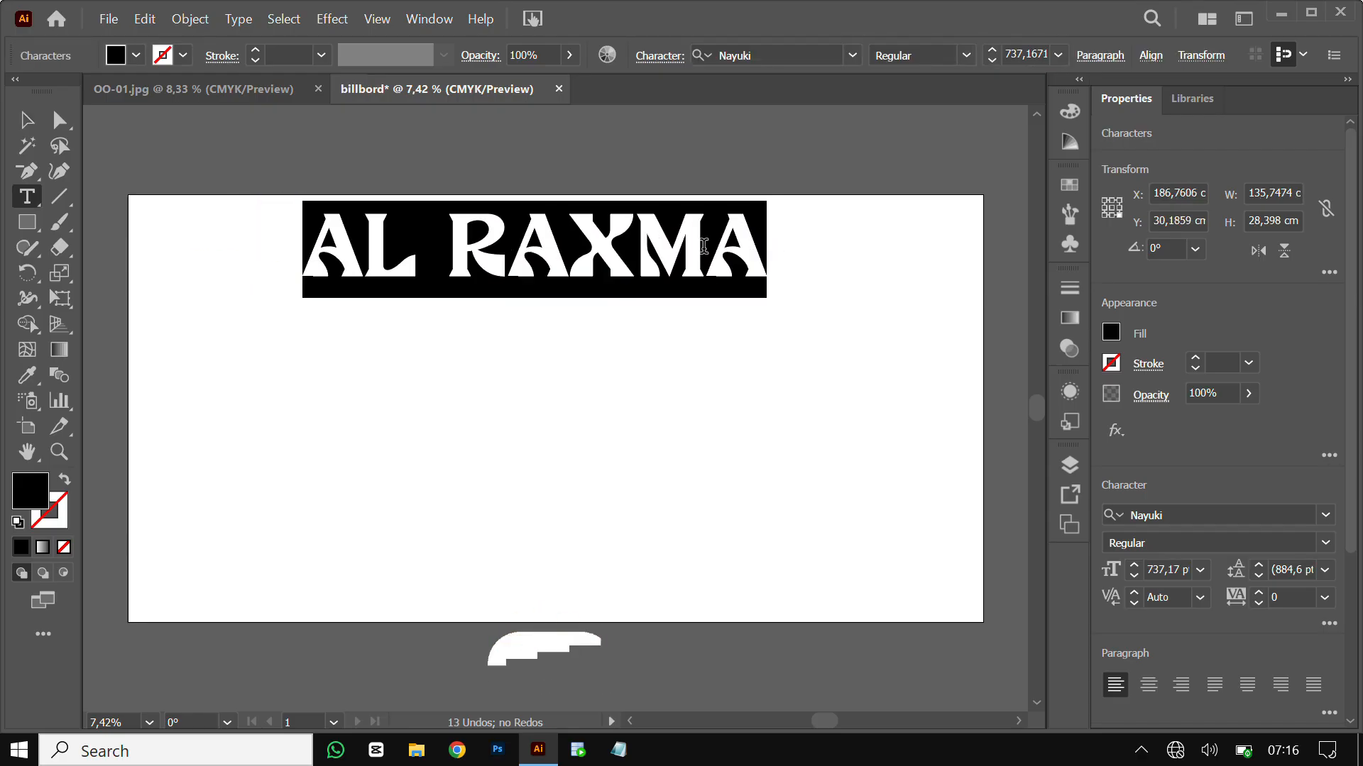
pyautogui.click(136, 55)
pyautogui.click(179, 91)
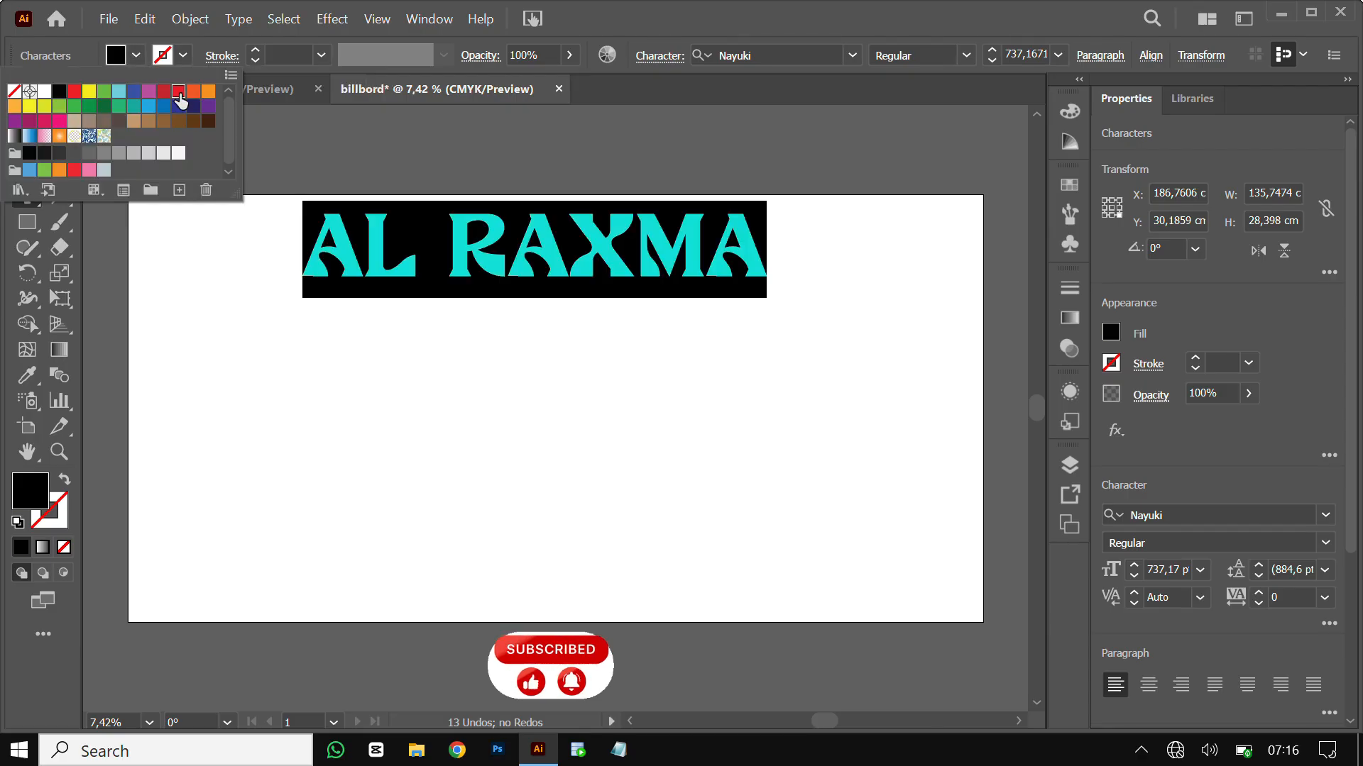
pyautogui.click(231, 296)
pyautogui.click(28, 126)
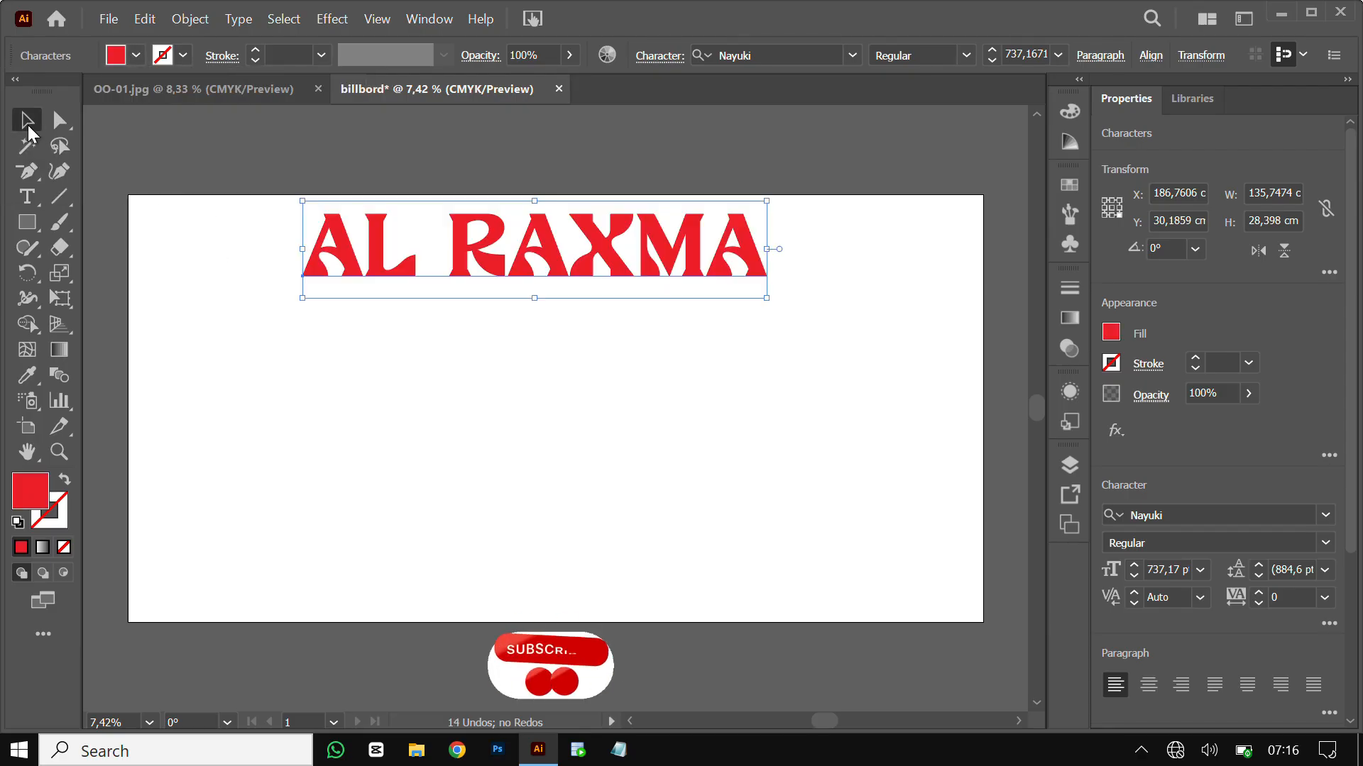
pyautogui.click(1325, 516)
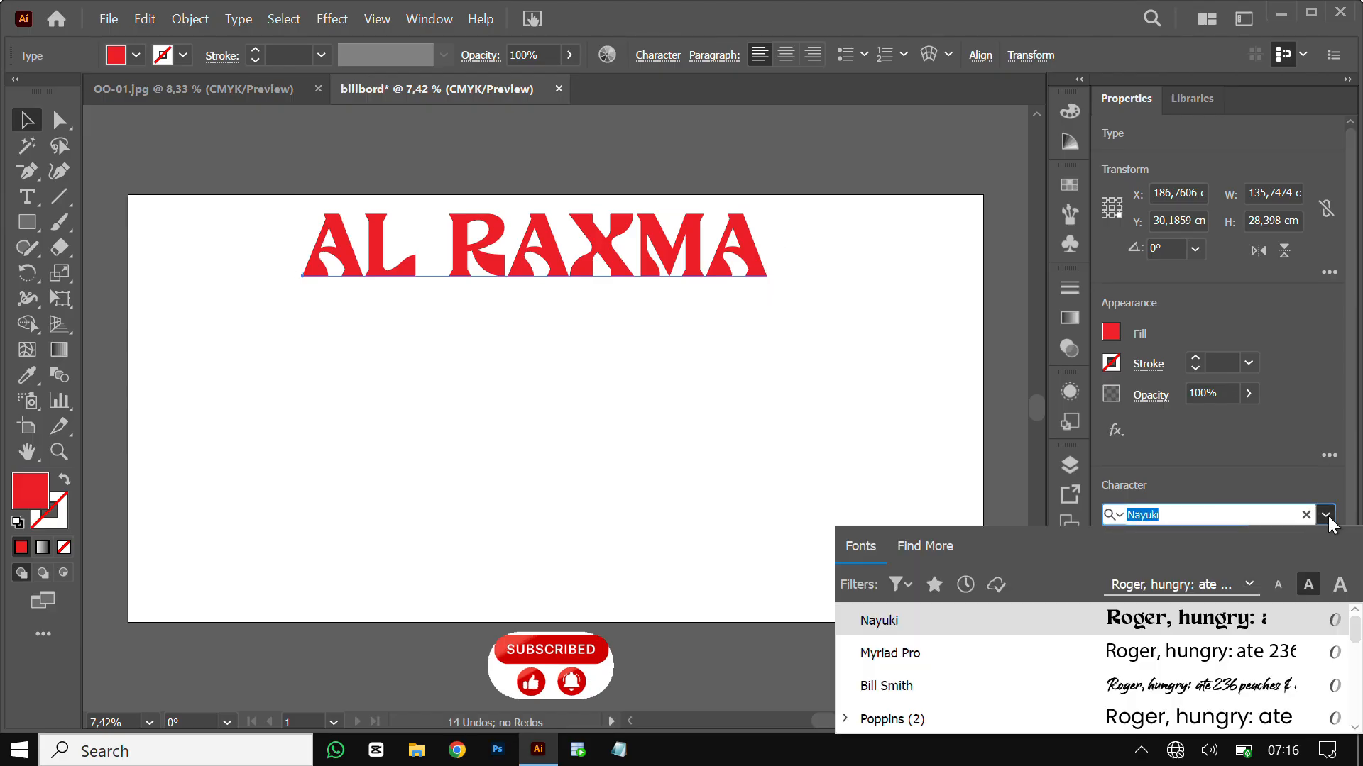
pyautogui.click(700, 330)
pyautogui.click(701, 330)
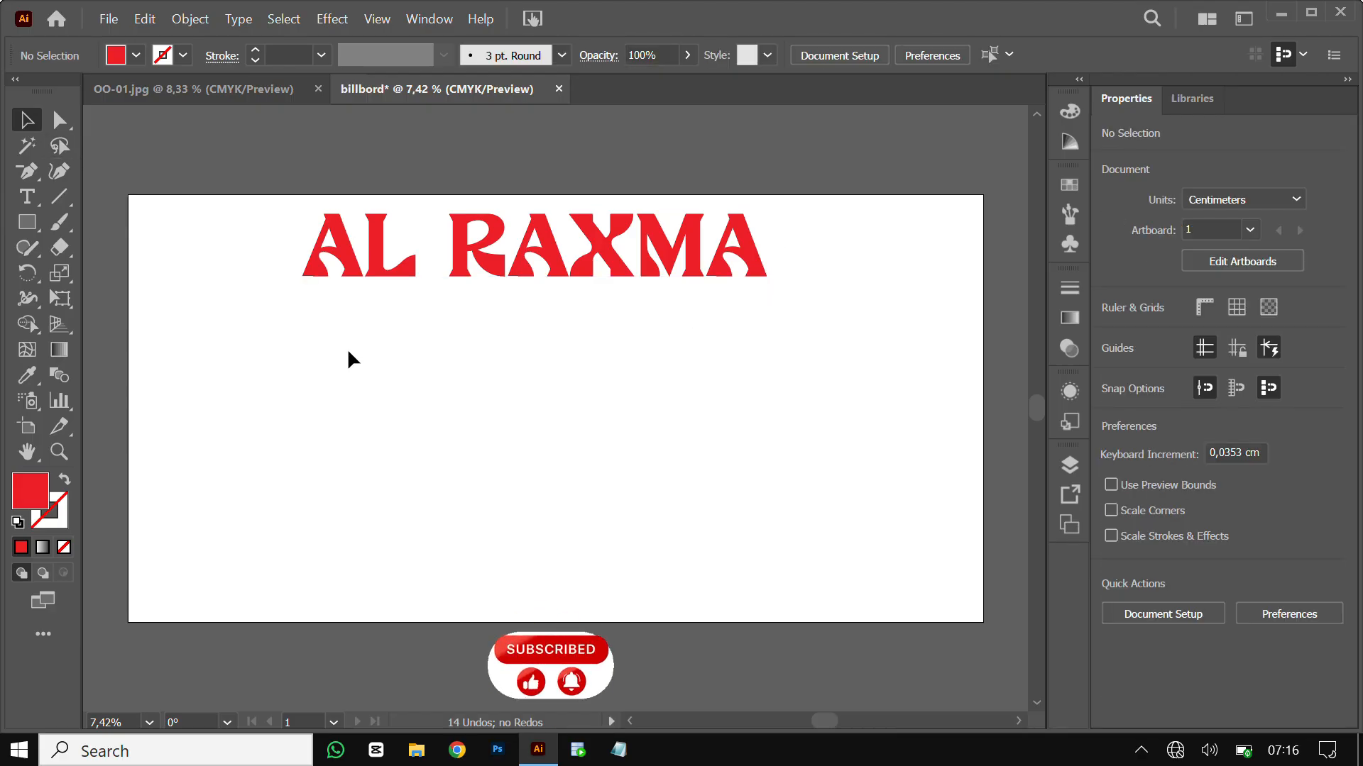
pyautogui.click(32, 220)
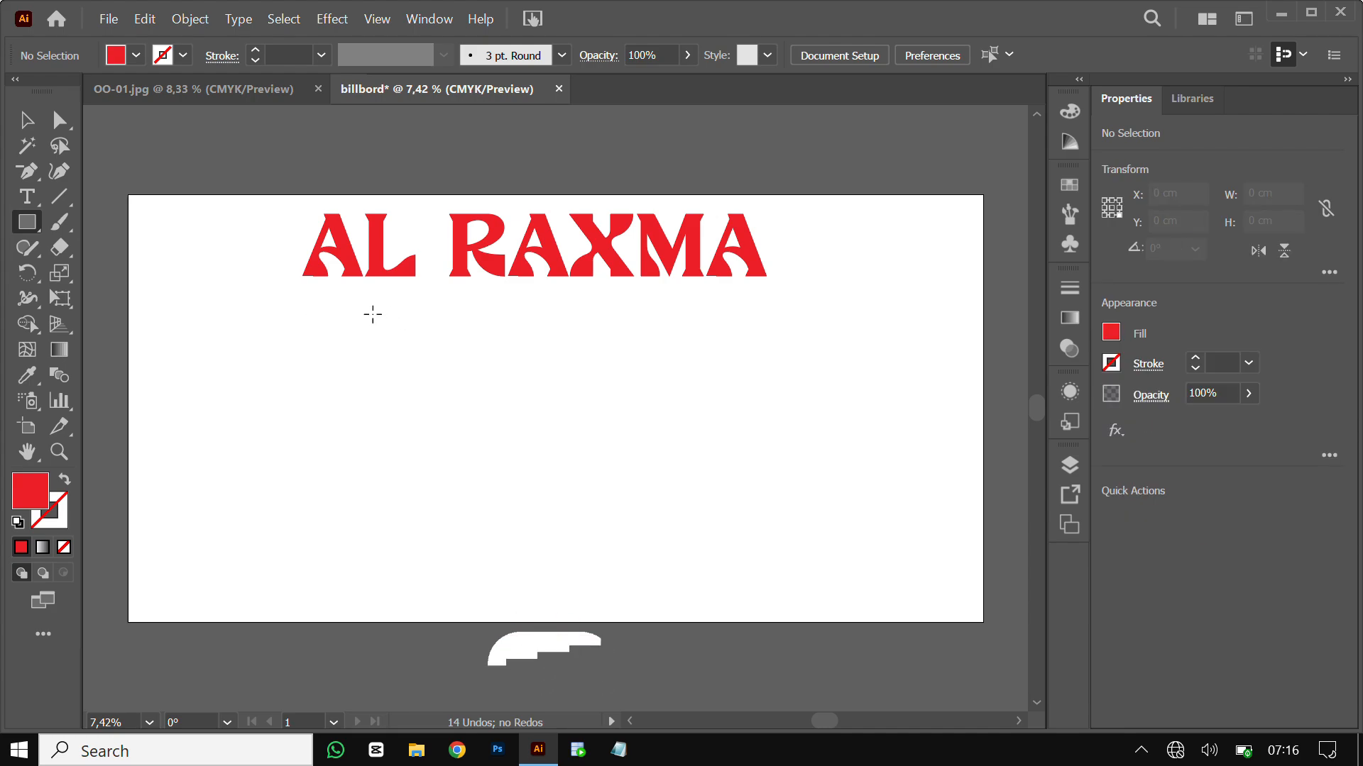
# Draw a thin bar below AL RAXMA and fill it with the Sky gradient
pyautogui.moveTo(303, 293); pyautogui.dragTo(772, 319)
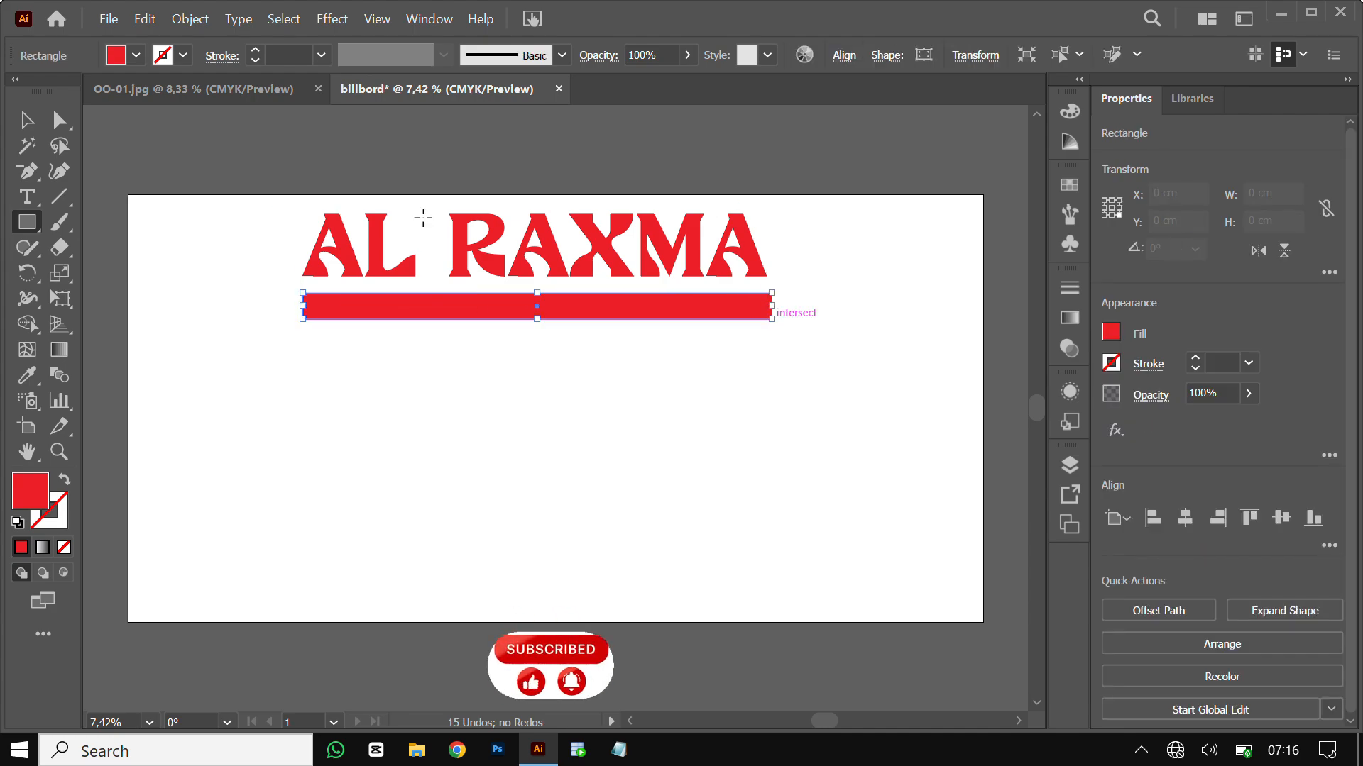
pyautogui.click(27, 122)
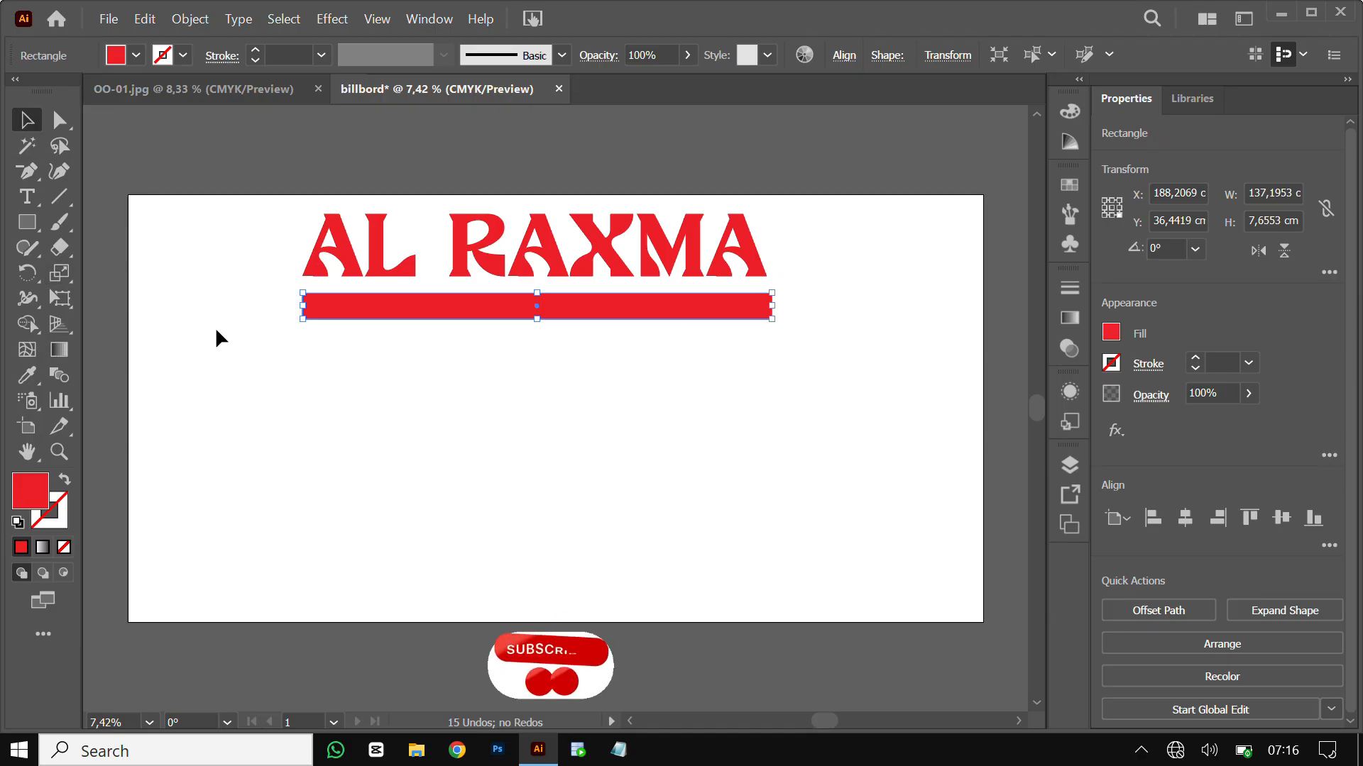
pyautogui.click(57, 353)
pyautogui.doubleClick(56, 352)
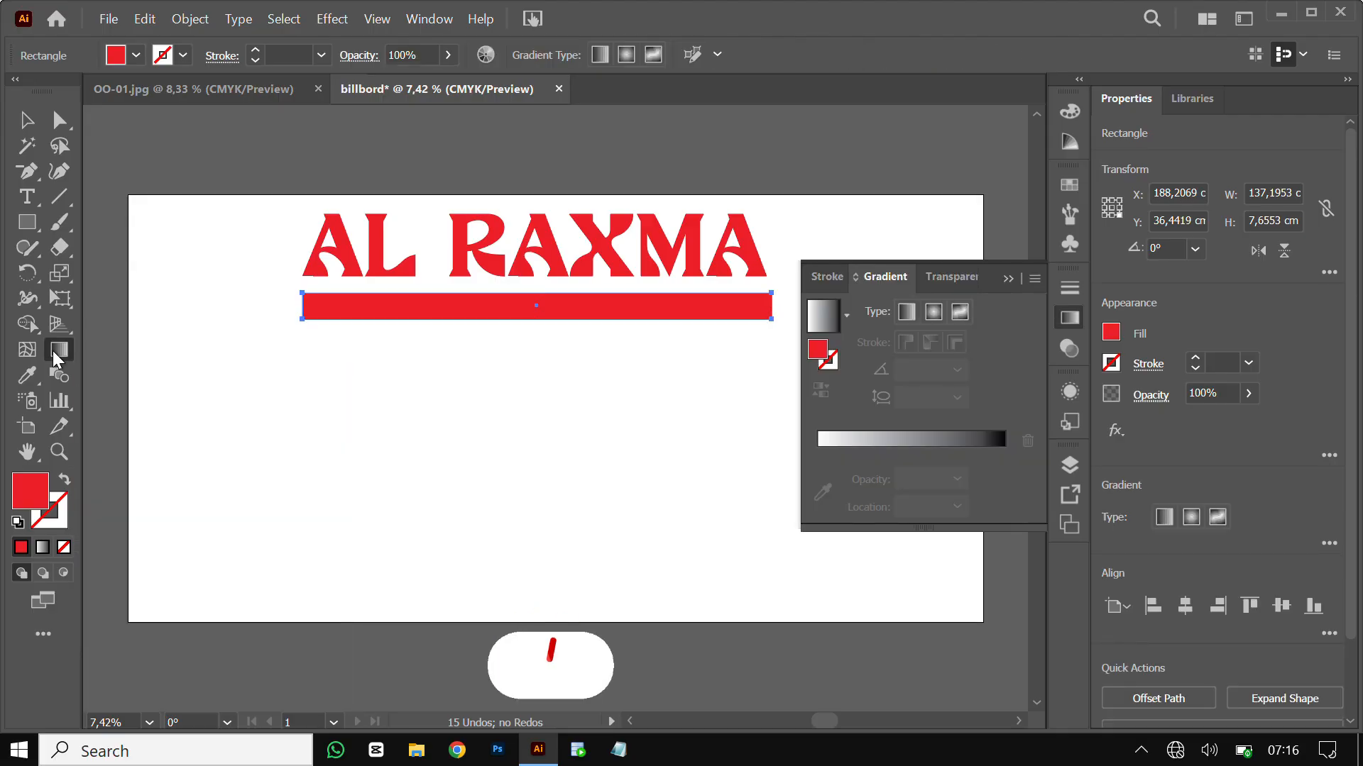
pyautogui.click(847, 315)
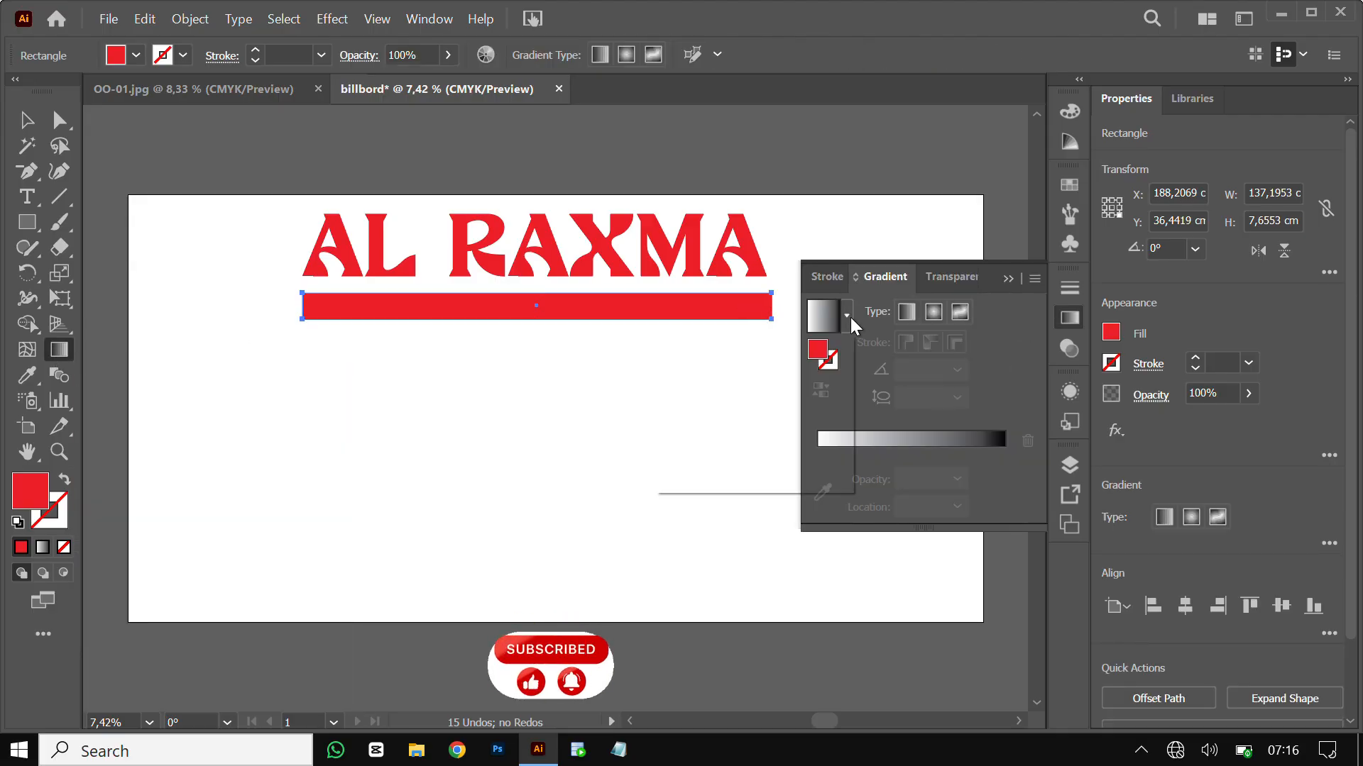
pyautogui.click(754, 362)
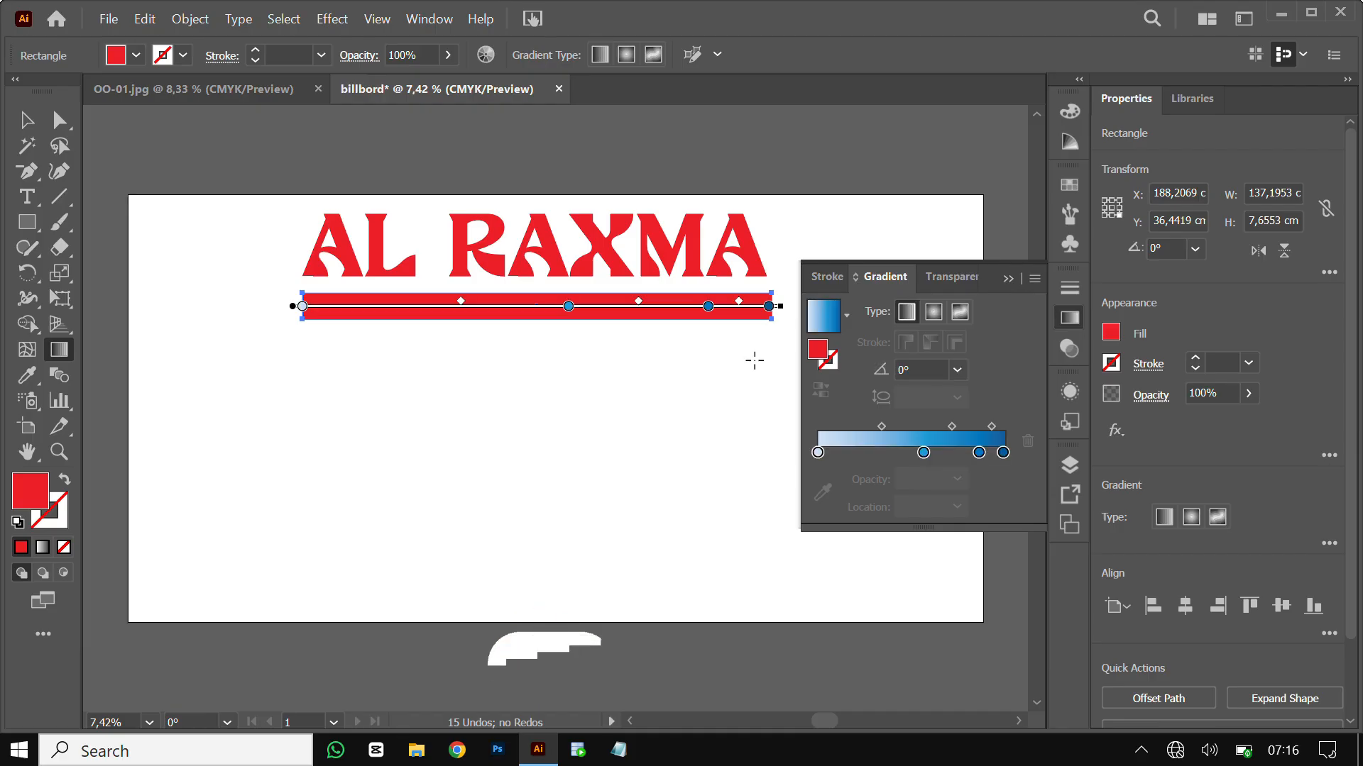
# Set both the left and right gradient end stops to white (ffffff)
pyautogui.click(818, 453)
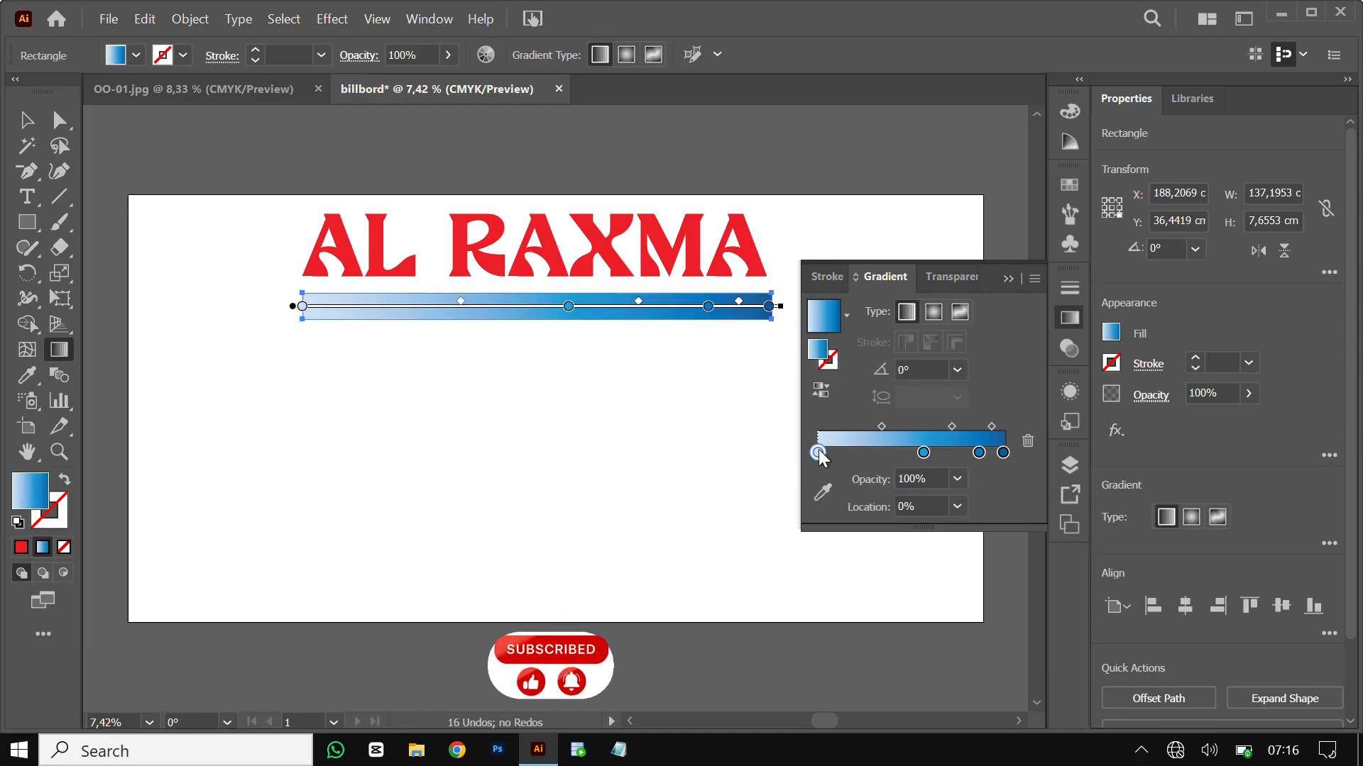
pyautogui.click(821, 495)
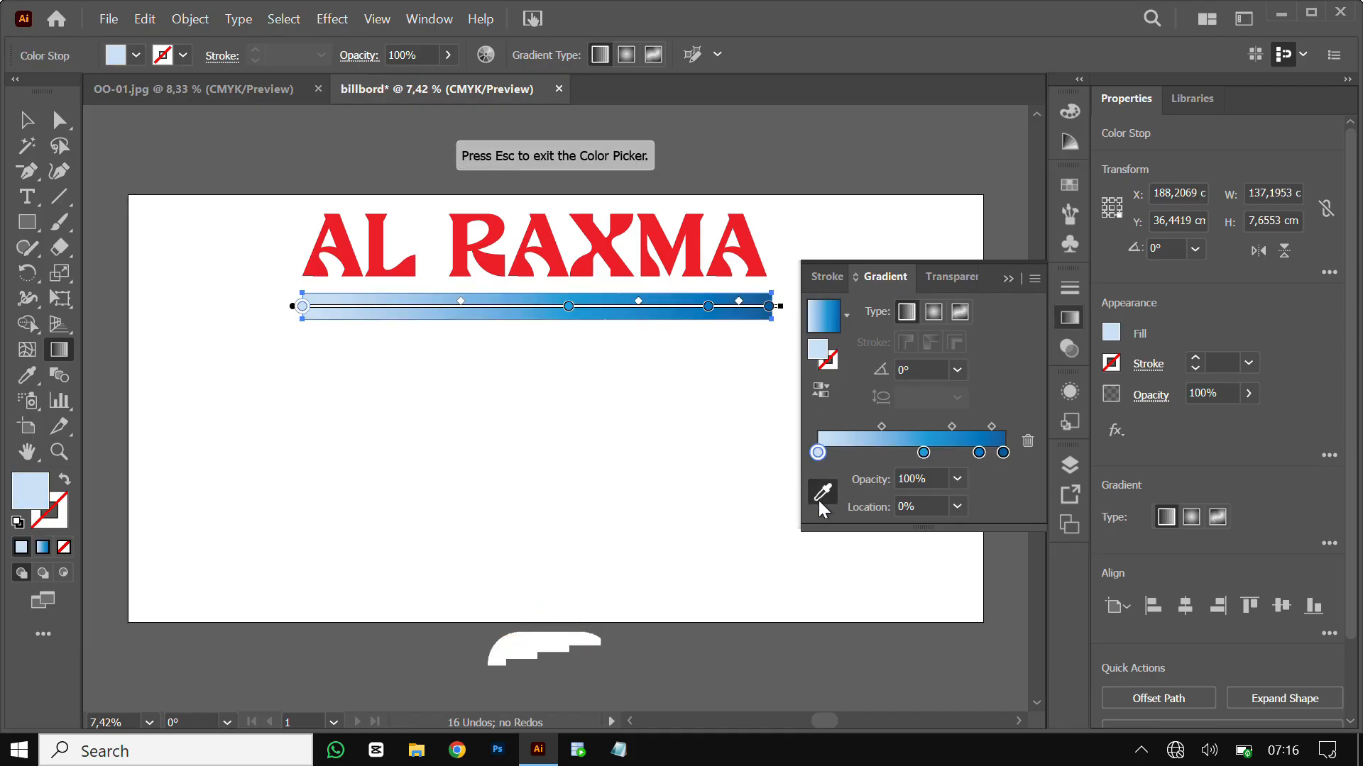
pyautogui.click(467, 393)
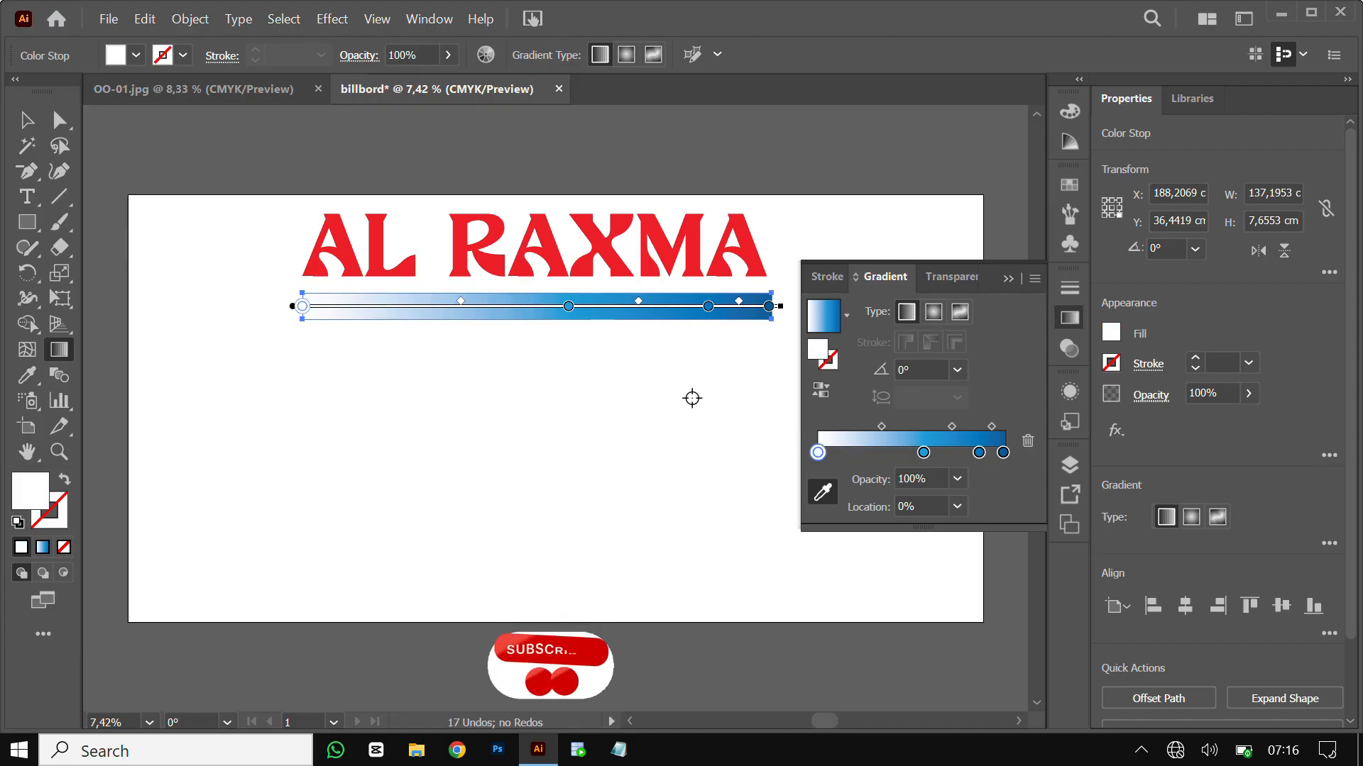
pyautogui.doubleClick(820, 352)
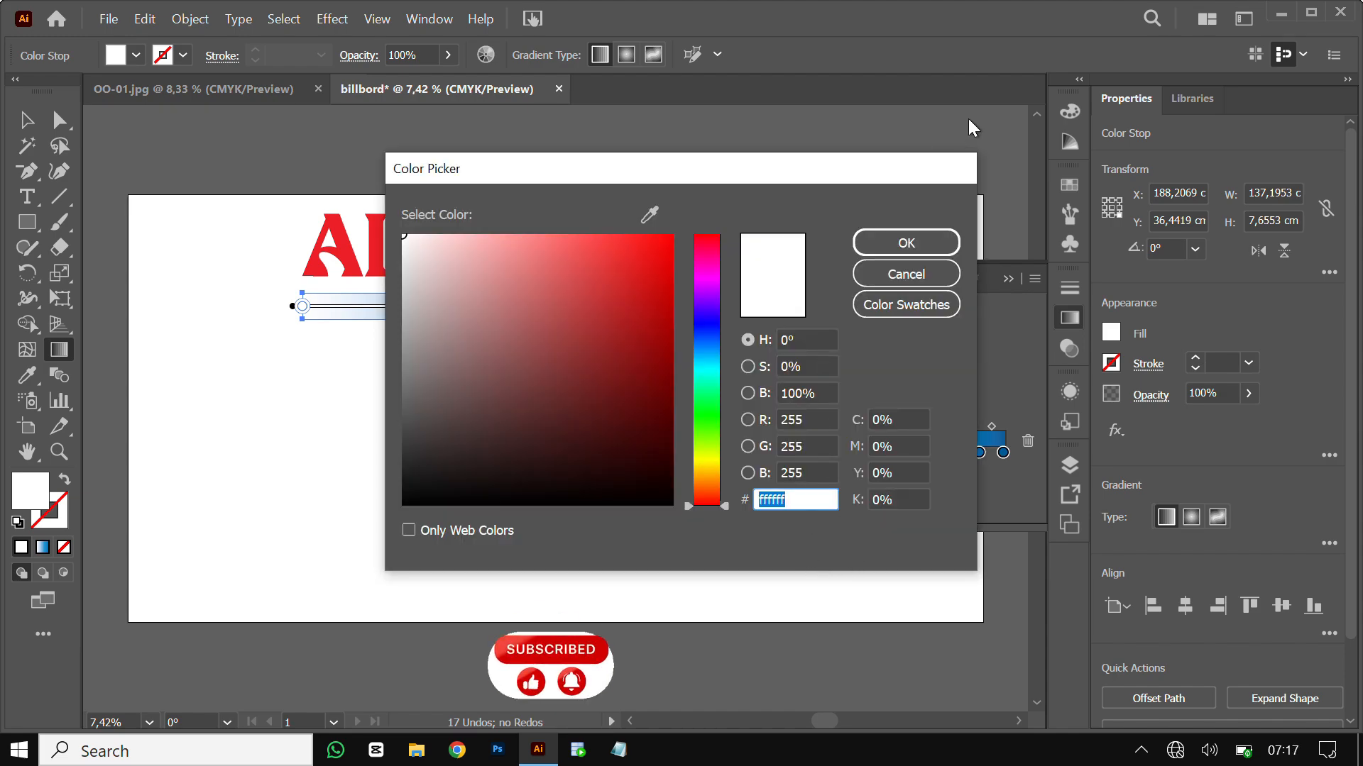
pyautogui.click(917, 249)
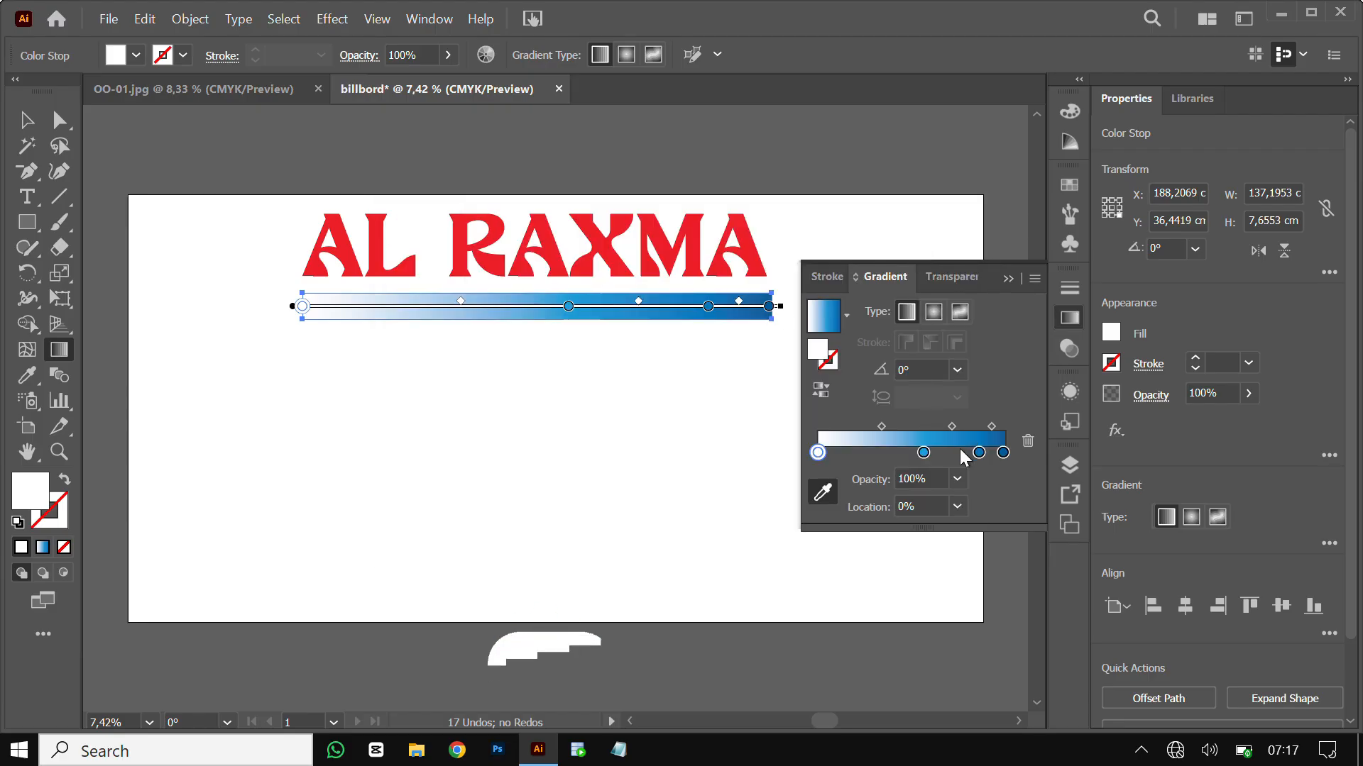
pyautogui.click(1003, 454)
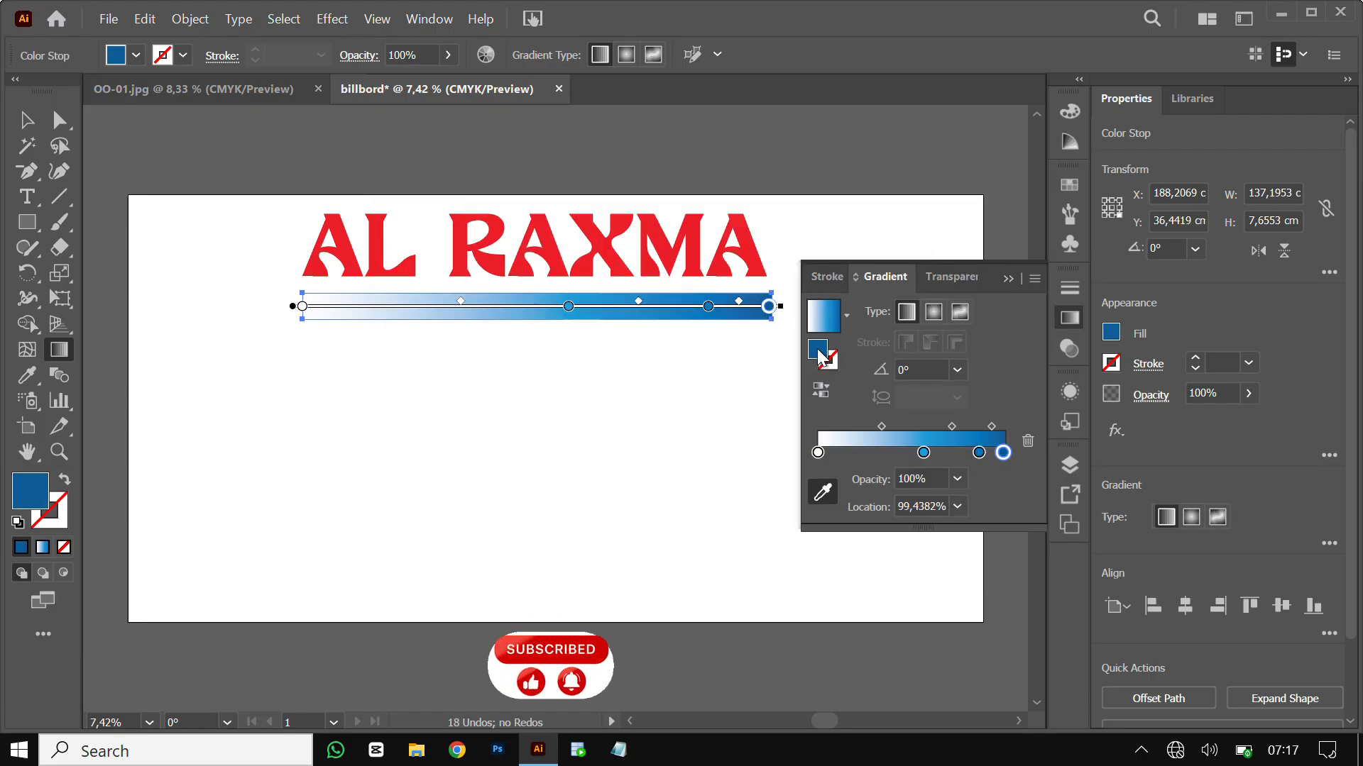
pyautogui.doubleClick(818, 353)
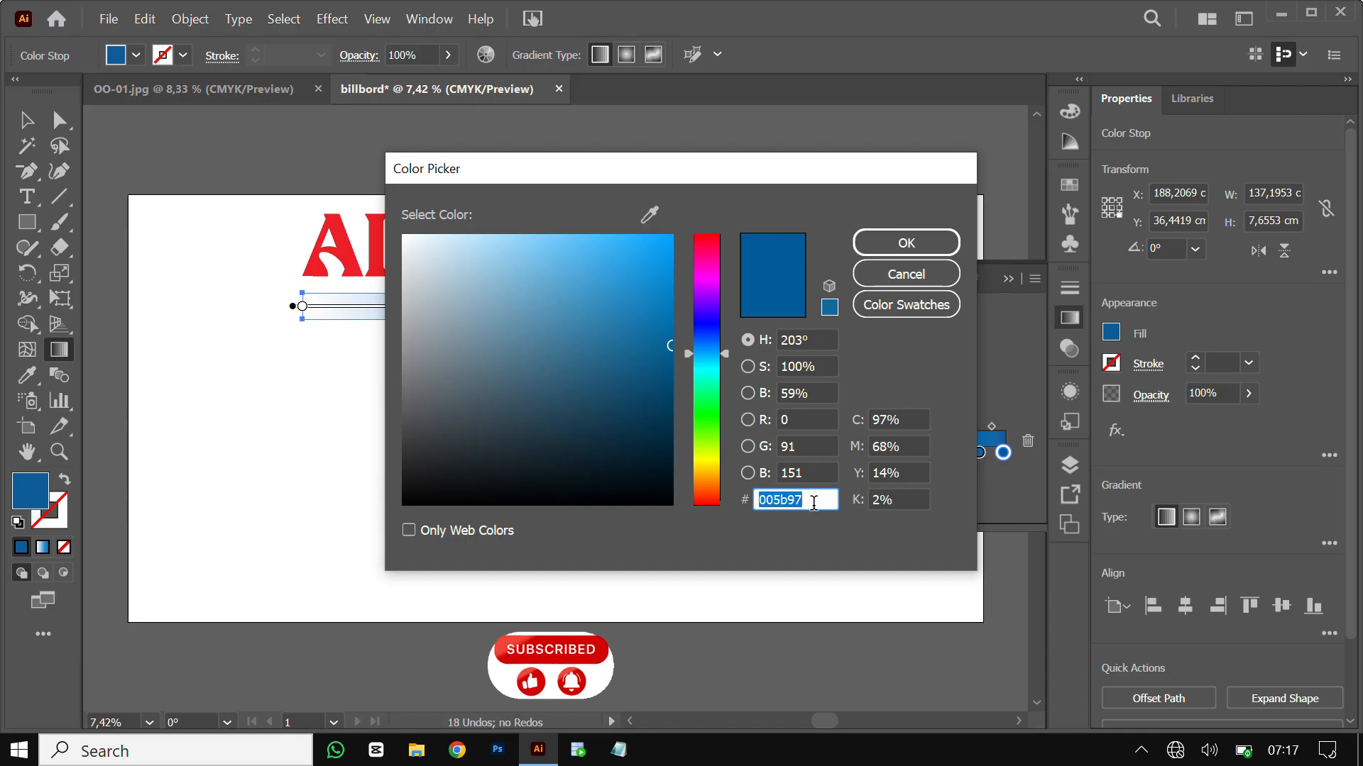
pyautogui.write('ffffff')
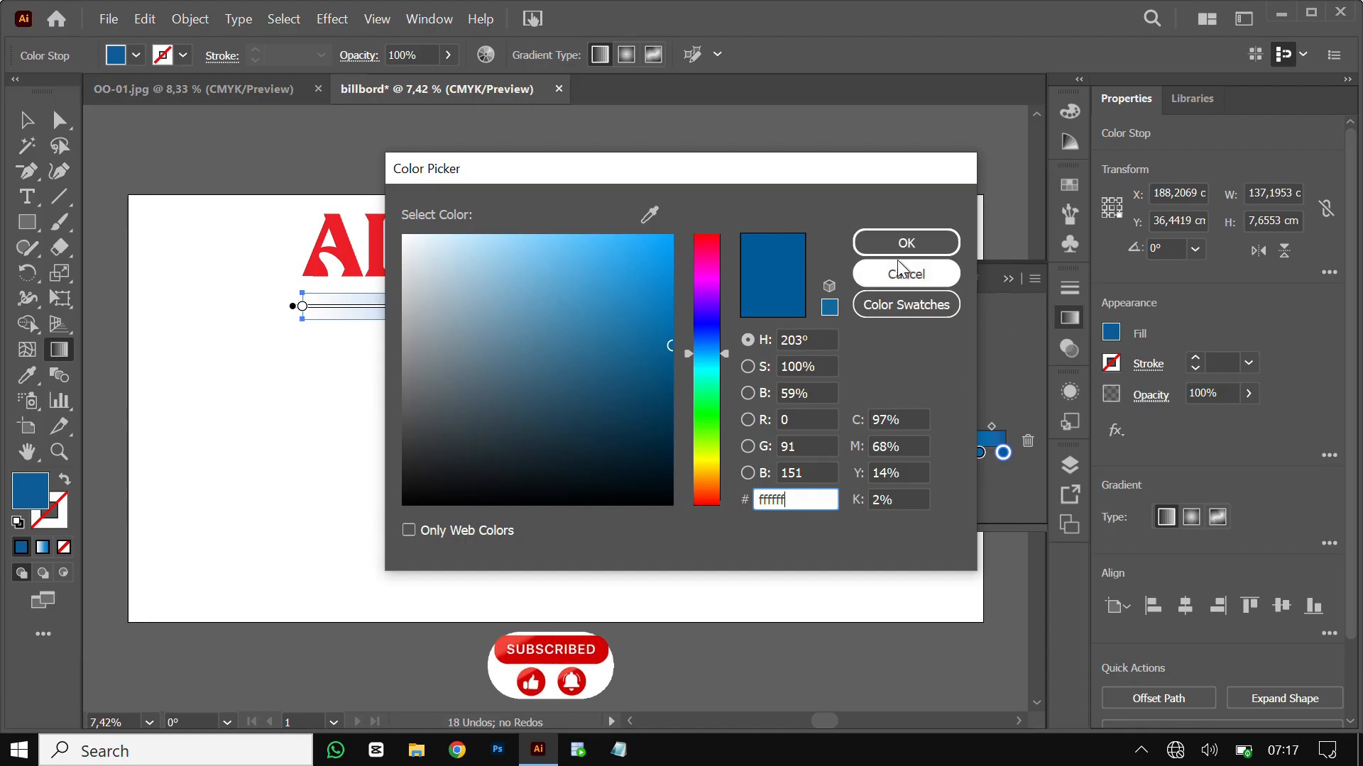
pyautogui.click(905, 244)
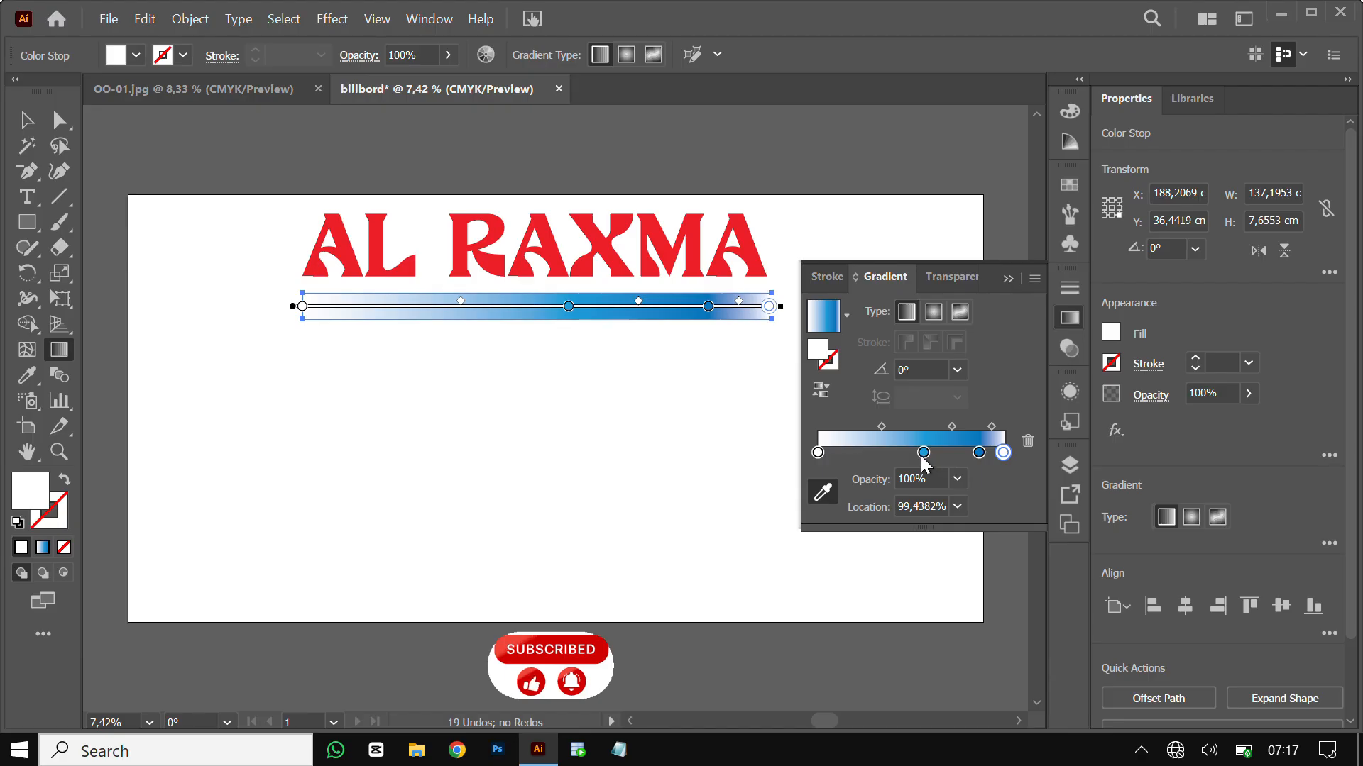
# Move the light blue stop to about 36% and the dark blue stop to about 56%
pyautogui.moveTo(923, 453); pyautogui.dragTo(885, 453)
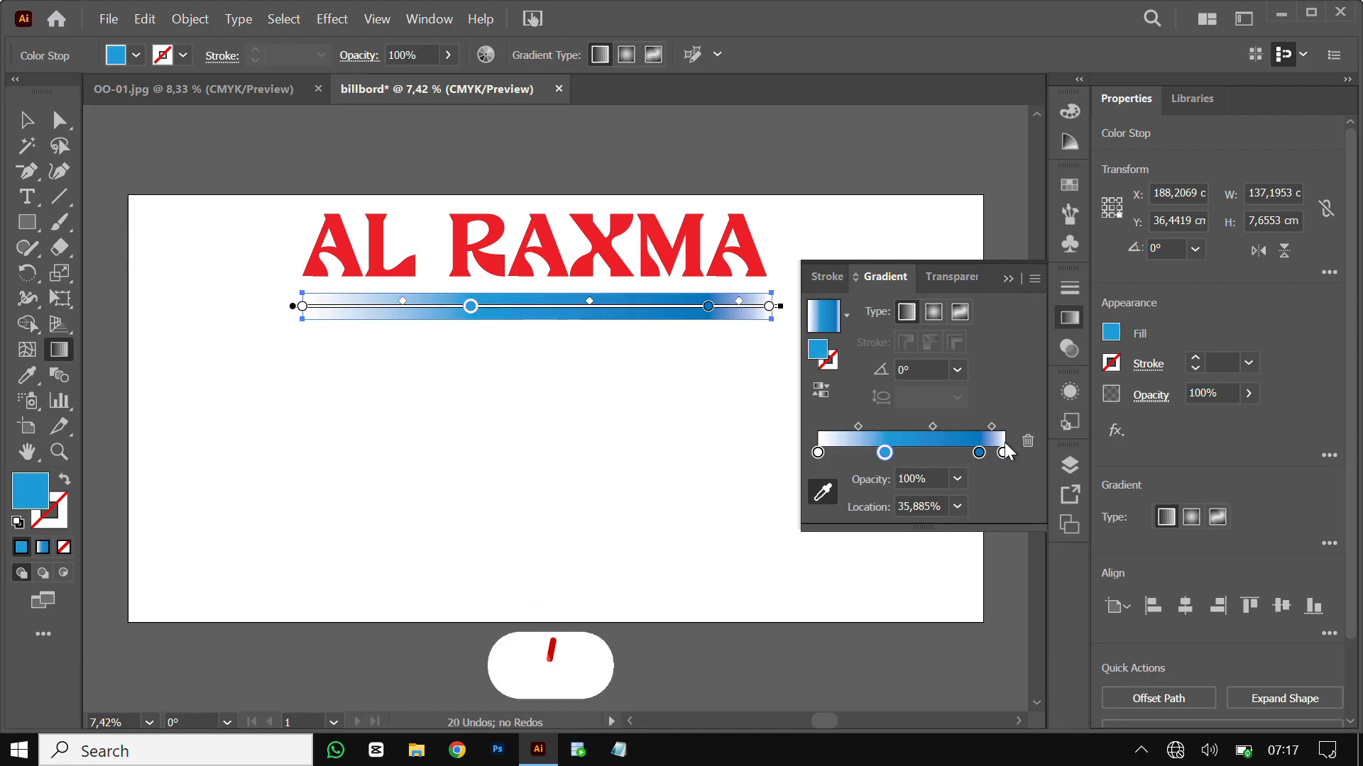
pyautogui.moveTo(979, 452); pyautogui.dragTo(923, 454)
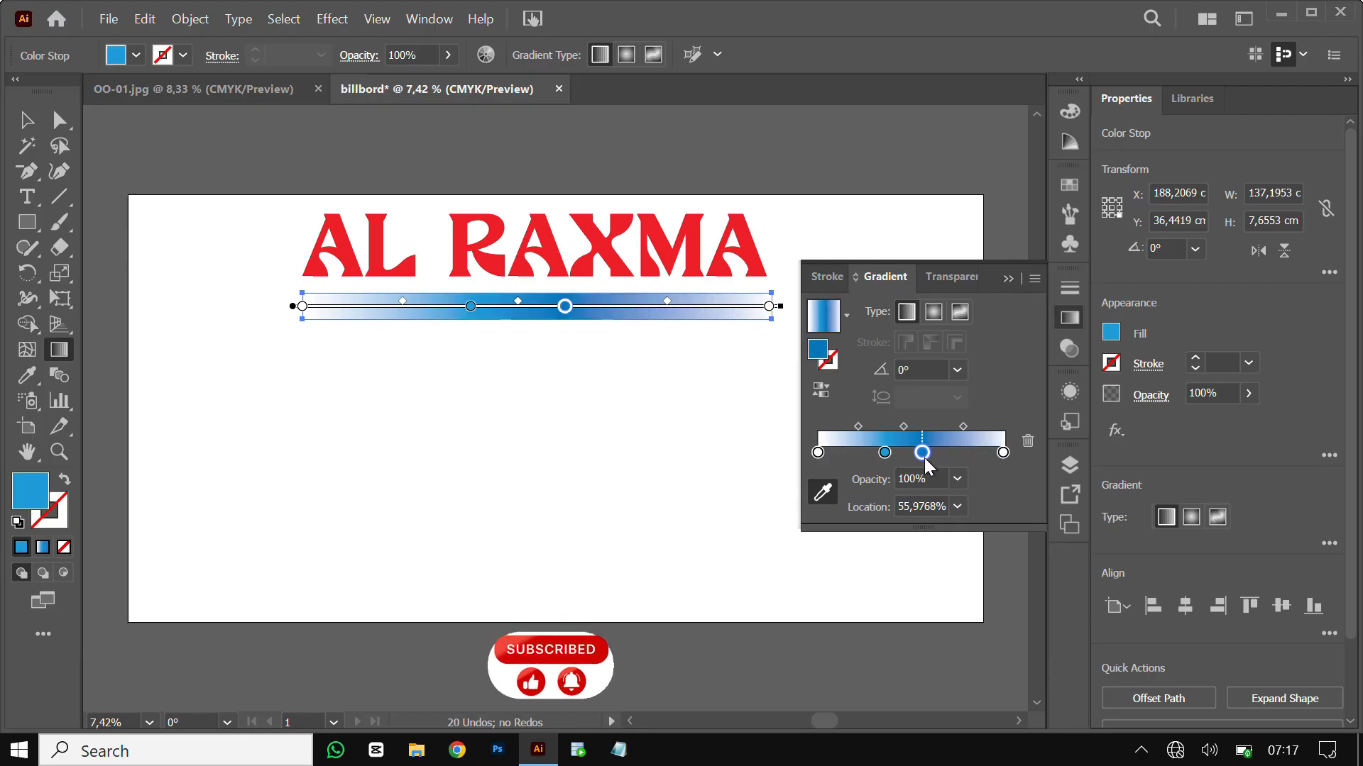
pyautogui.click(1010, 279)
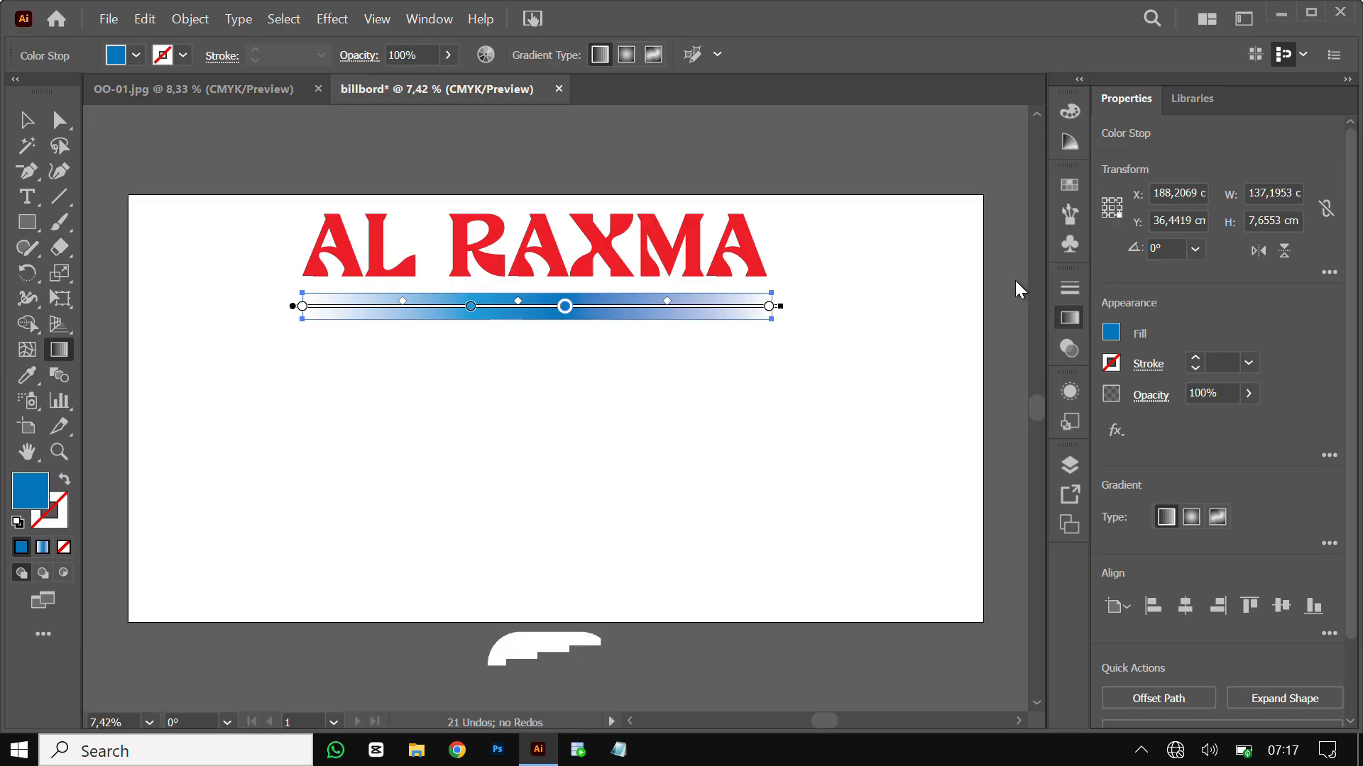
pyautogui.click(28, 124)
pyautogui.click(610, 430)
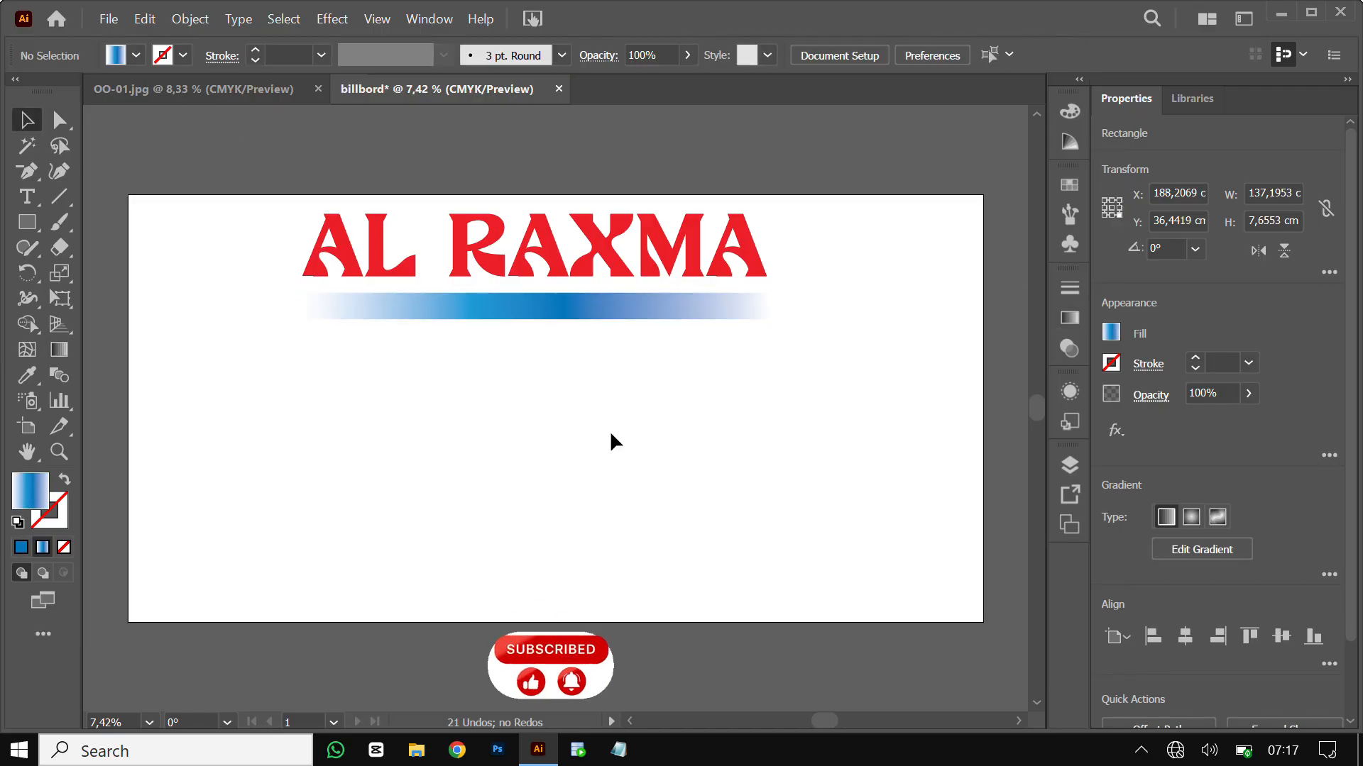
# Type FAST FOOD AND SWEETS on the gradient bar and set its font to Bill Smith
pyautogui.click(37, 203)
pyautogui.click(381, 297)
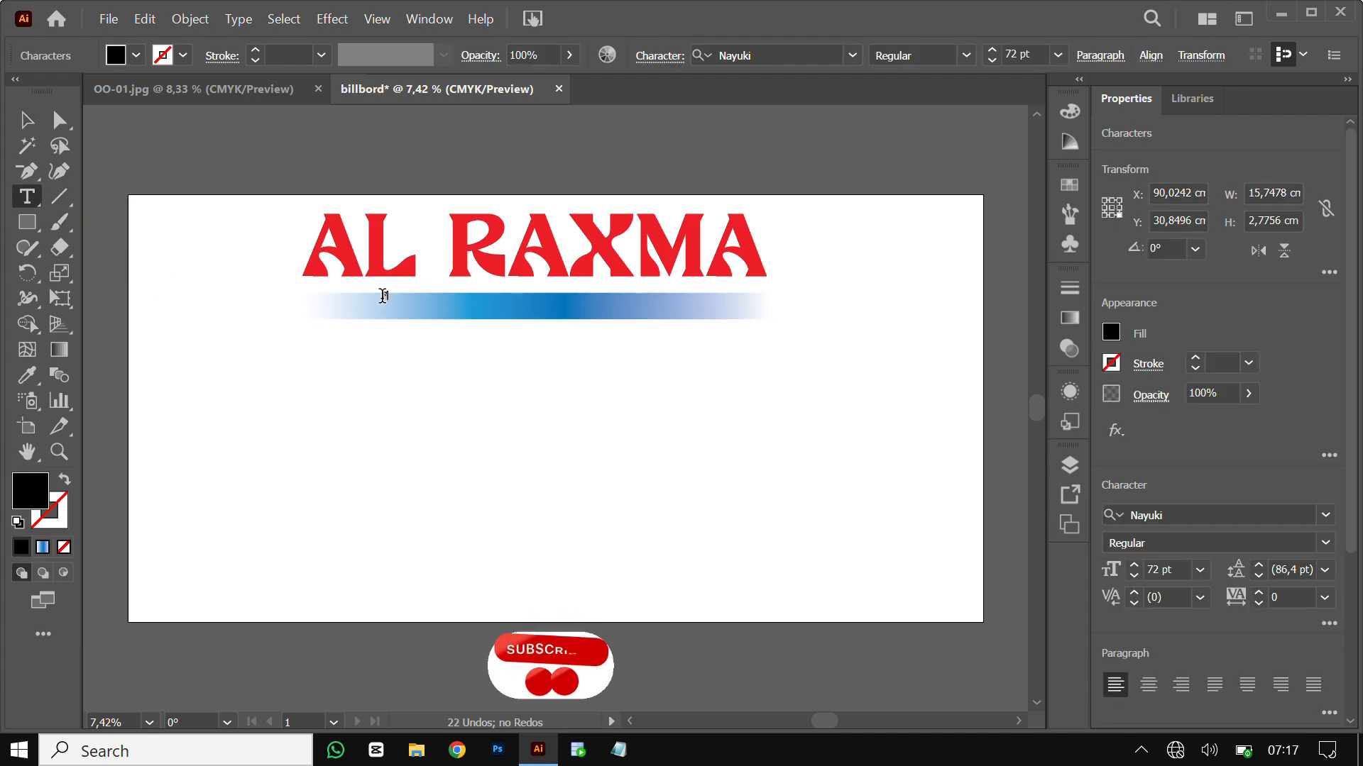
pyautogui.write('FAST FOO')
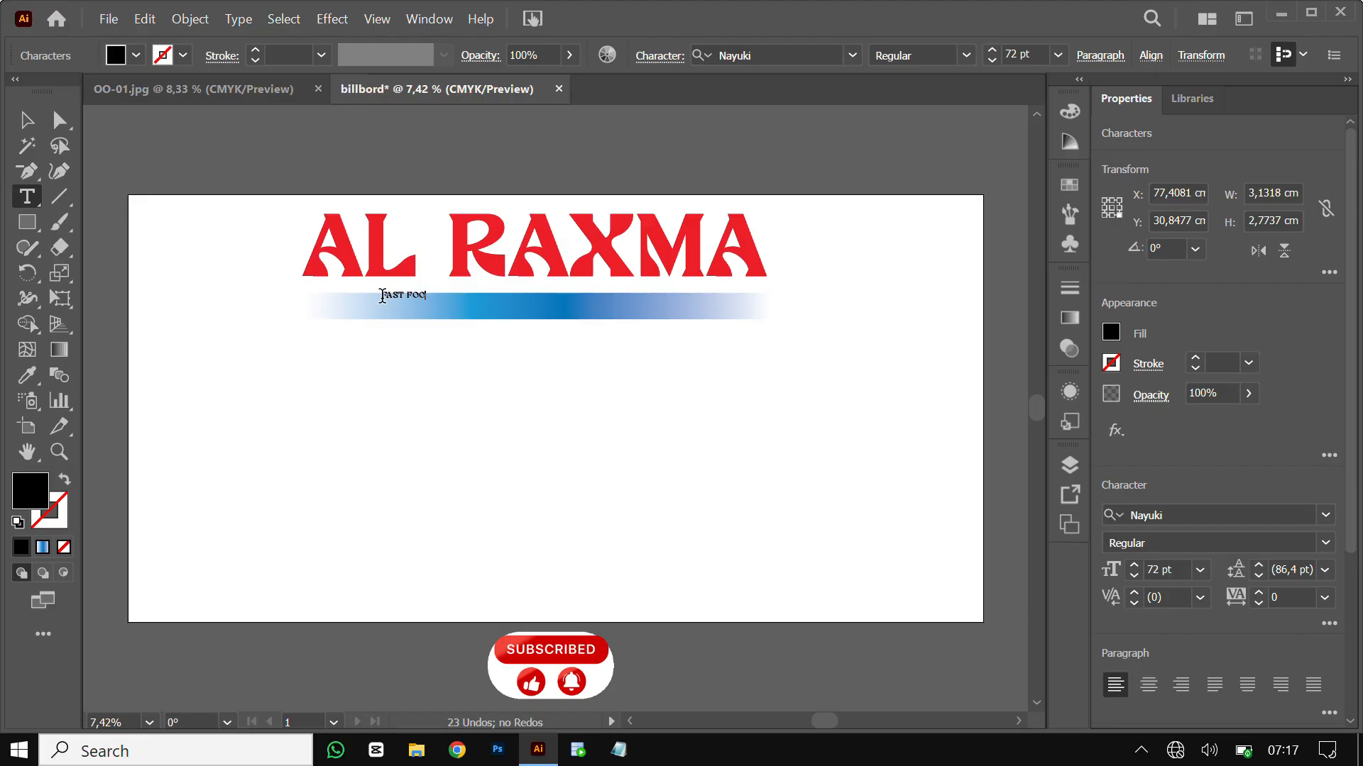
pyautogui.write('D ')
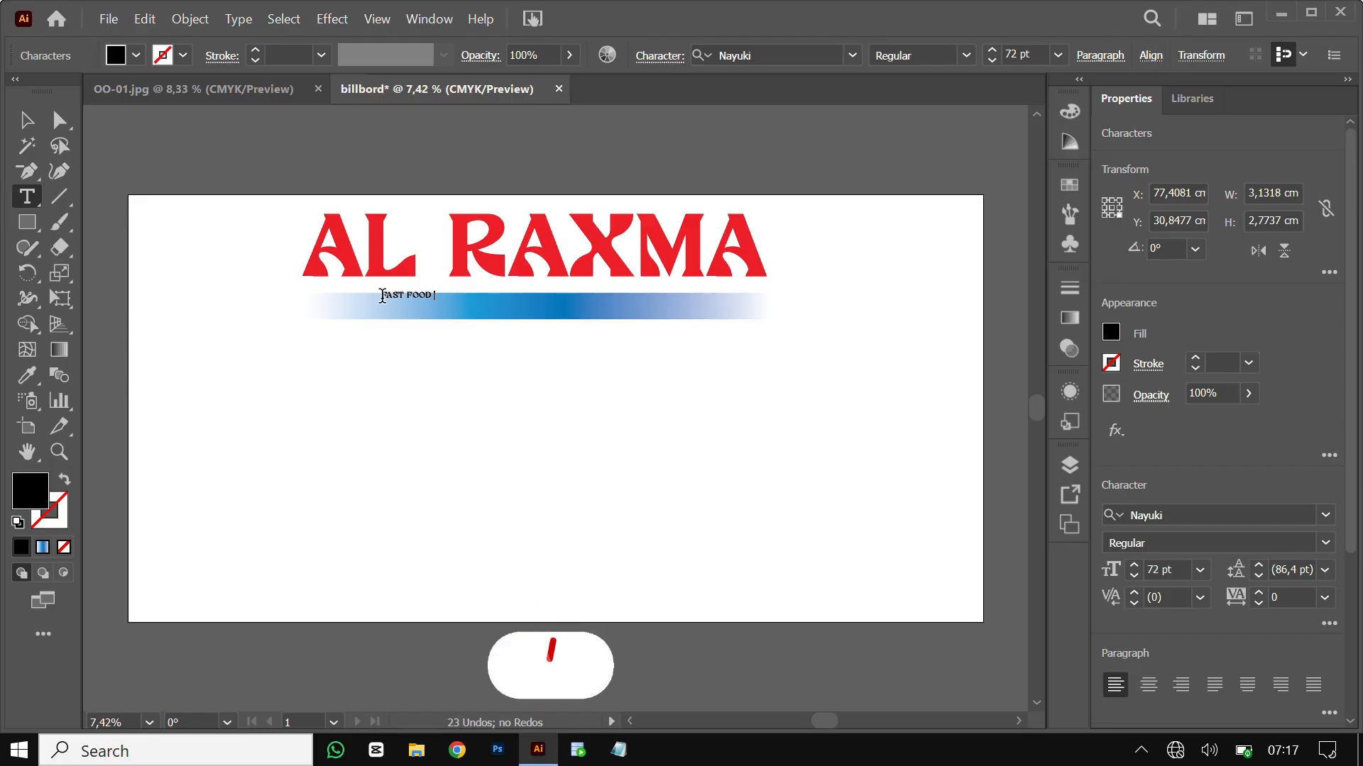
pyautogui.write('AND S')
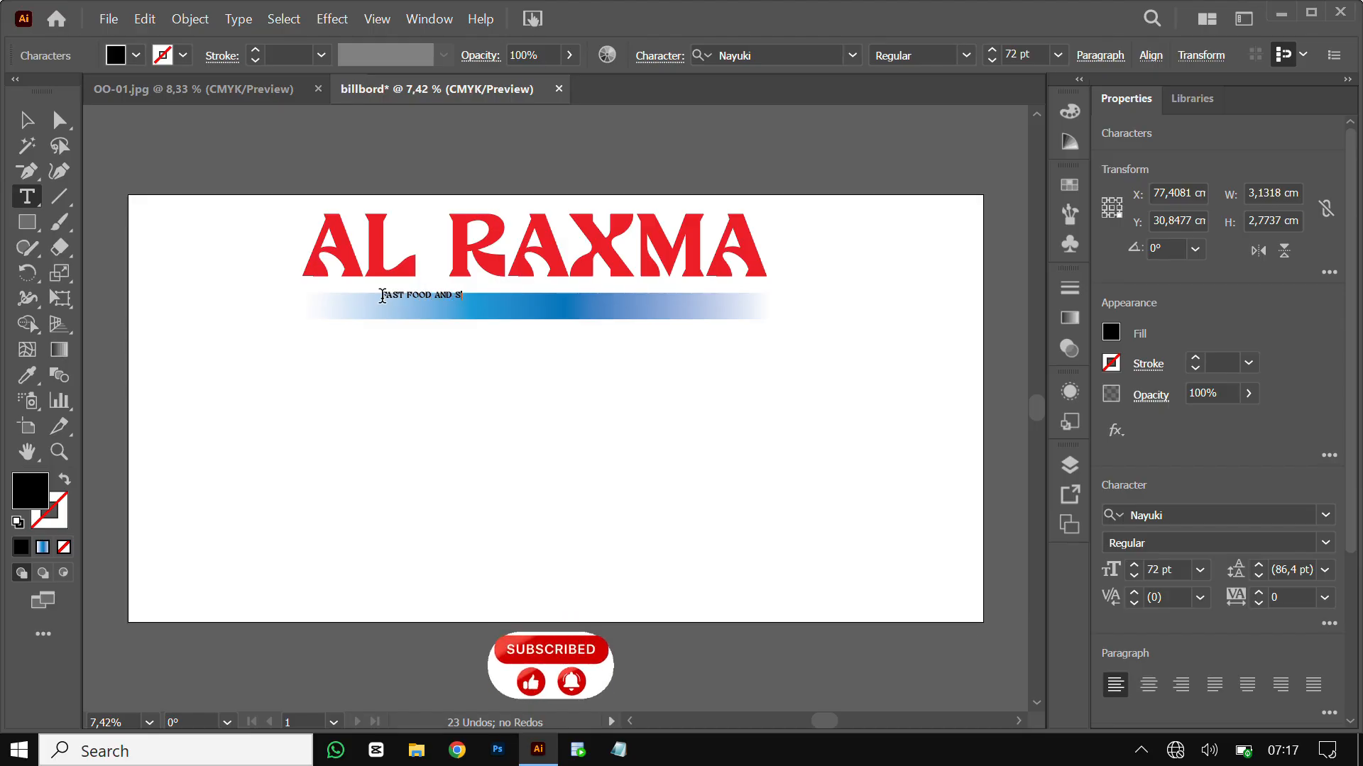
pyautogui.write('WEETS')
pyautogui.moveTo(382, 294); pyautogui.dragTo(494, 295)
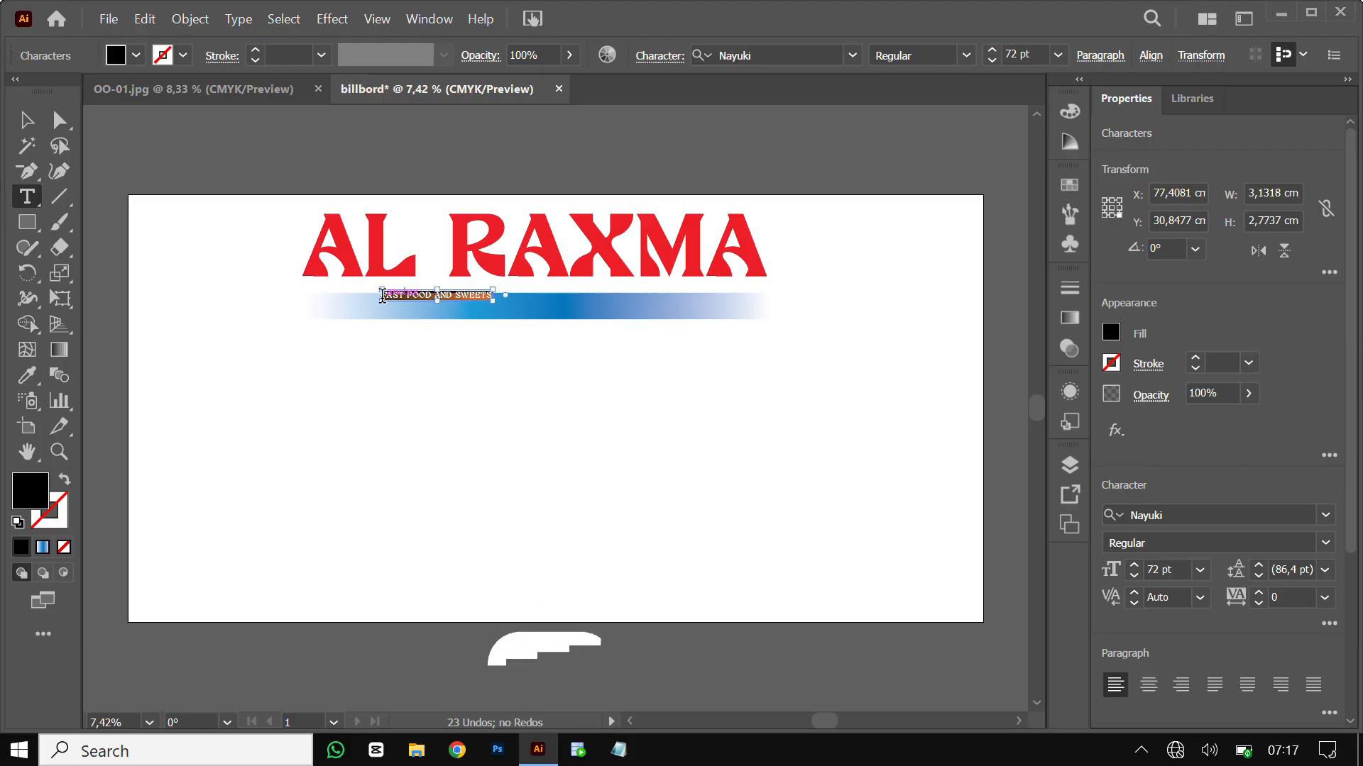
pyautogui.click(851, 56)
pyautogui.click(850, 54)
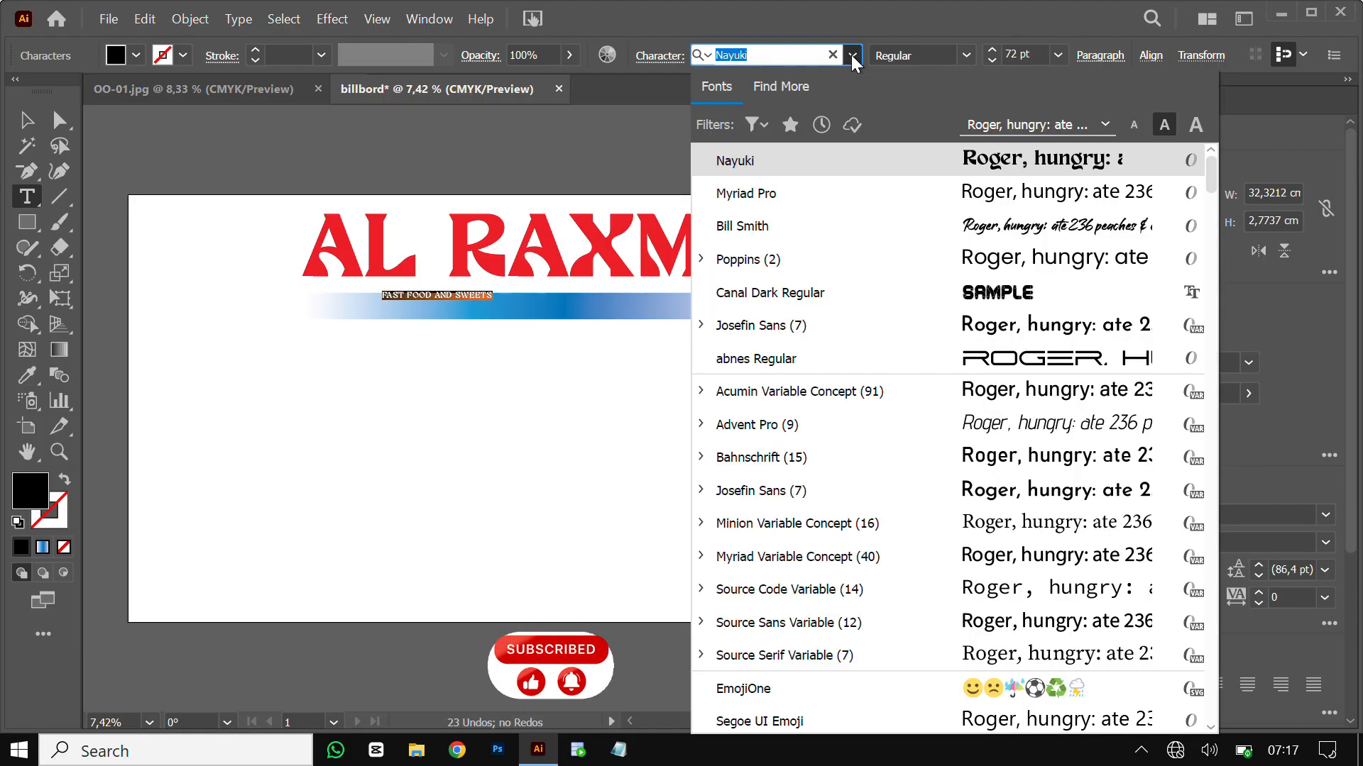
pyautogui.click(794, 227)
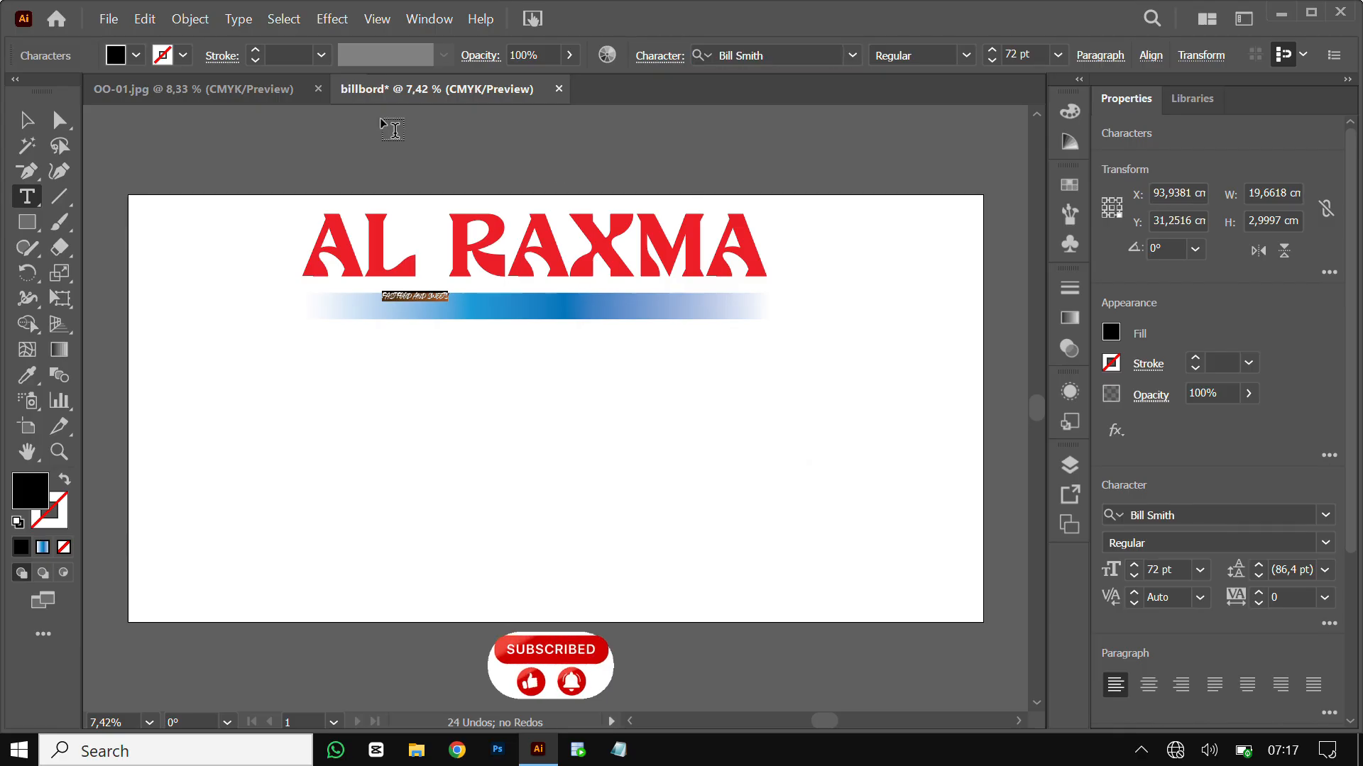
# Scale the tagline to fit the bar's height and stretch it across its width, then select all its text
pyautogui.click(27, 120)
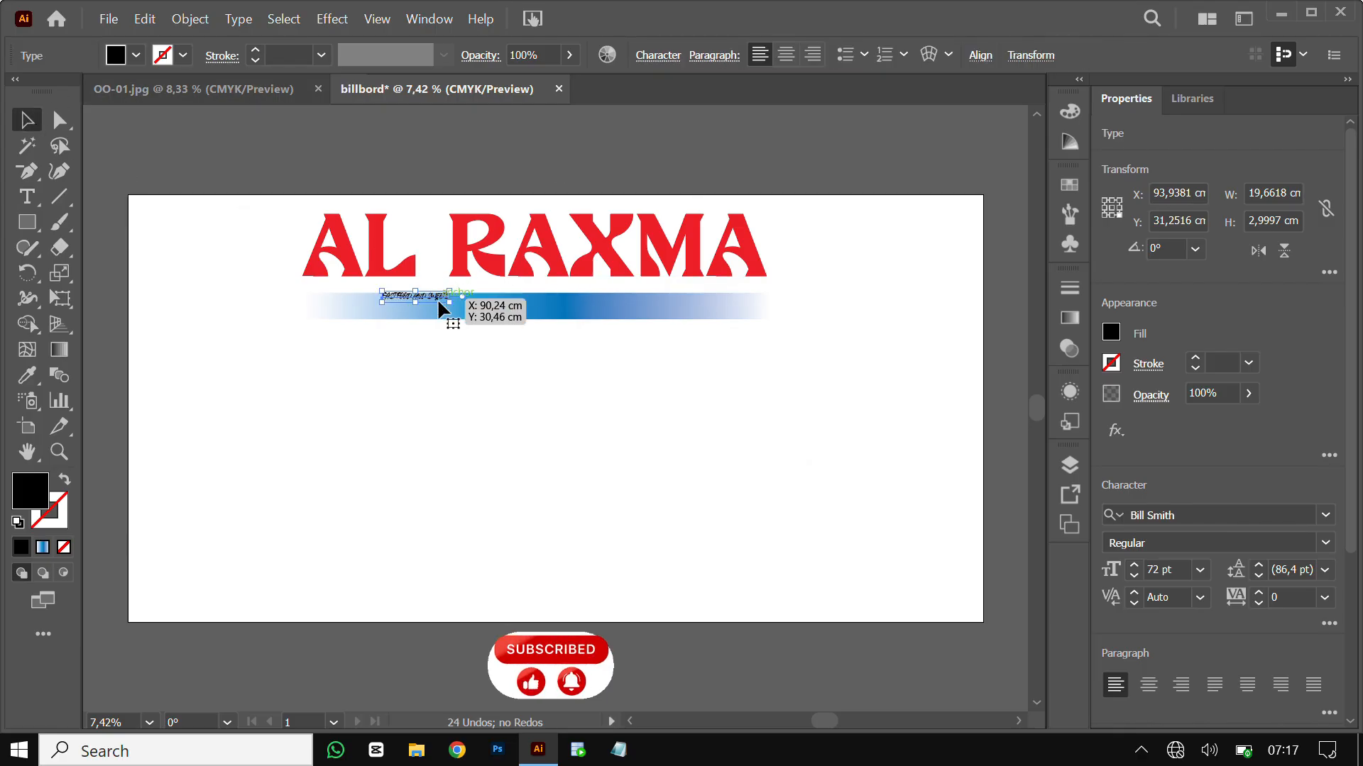
pyautogui.moveTo(453, 305); pyautogui.dragTo(607, 310)
pyautogui.moveTo(529, 281); pyautogui.dragTo(530, 293)
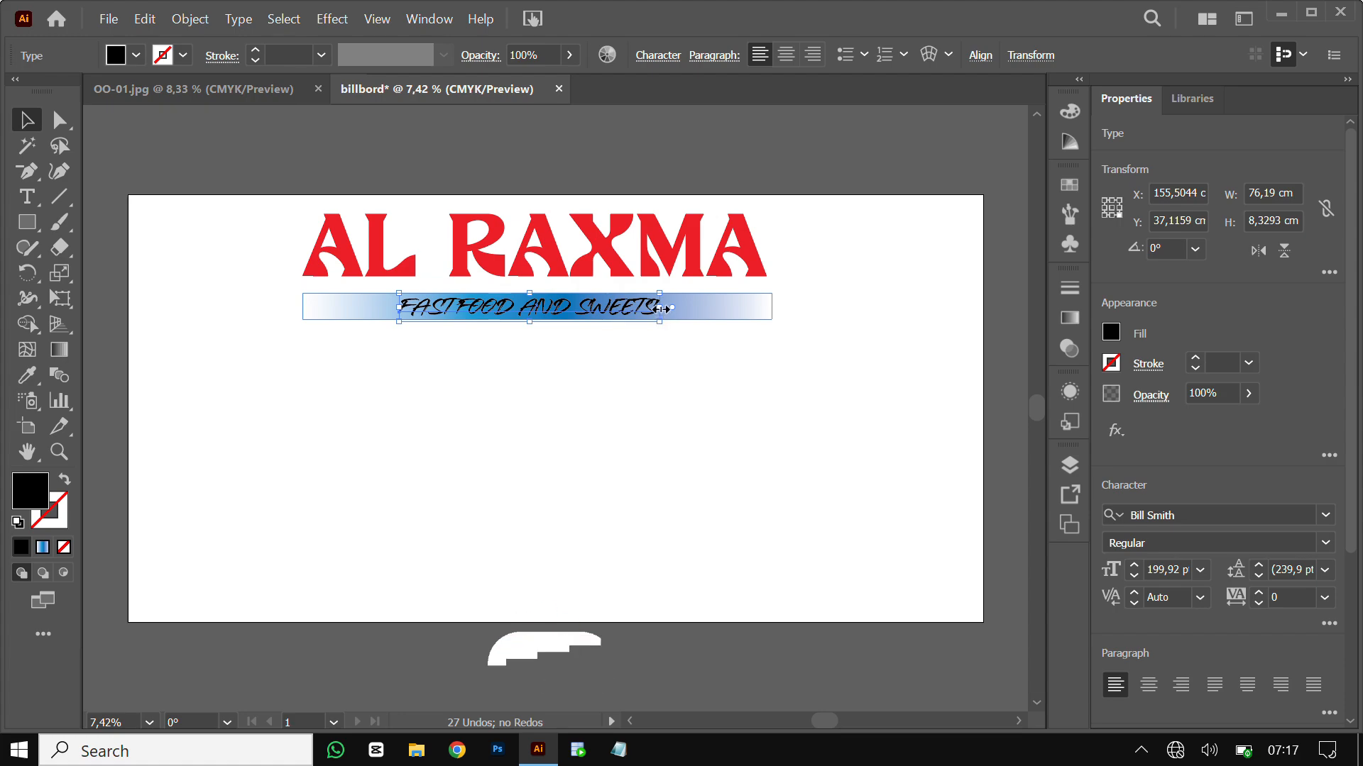
pyautogui.moveTo(659, 313); pyautogui.dragTo(713, 307)
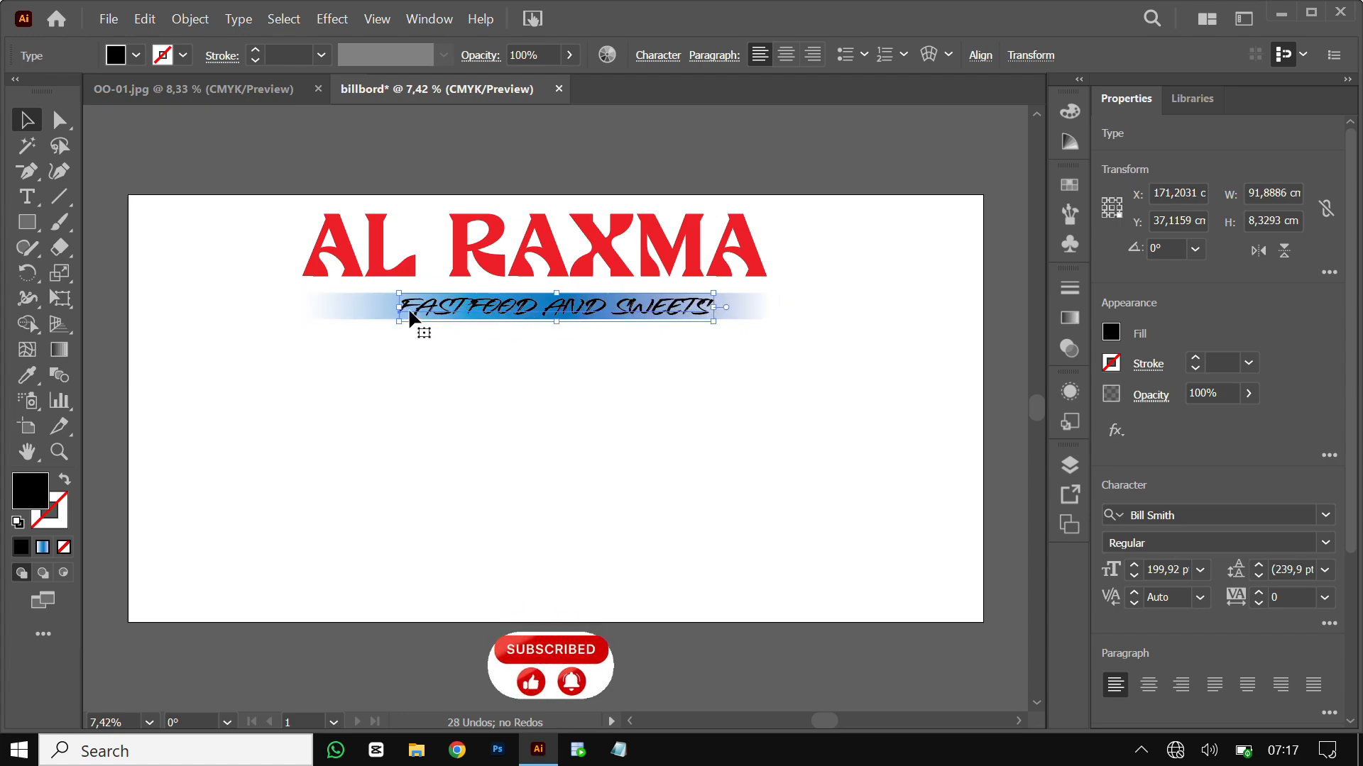
pyautogui.moveTo(398, 307); pyautogui.dragTo(371, 307)
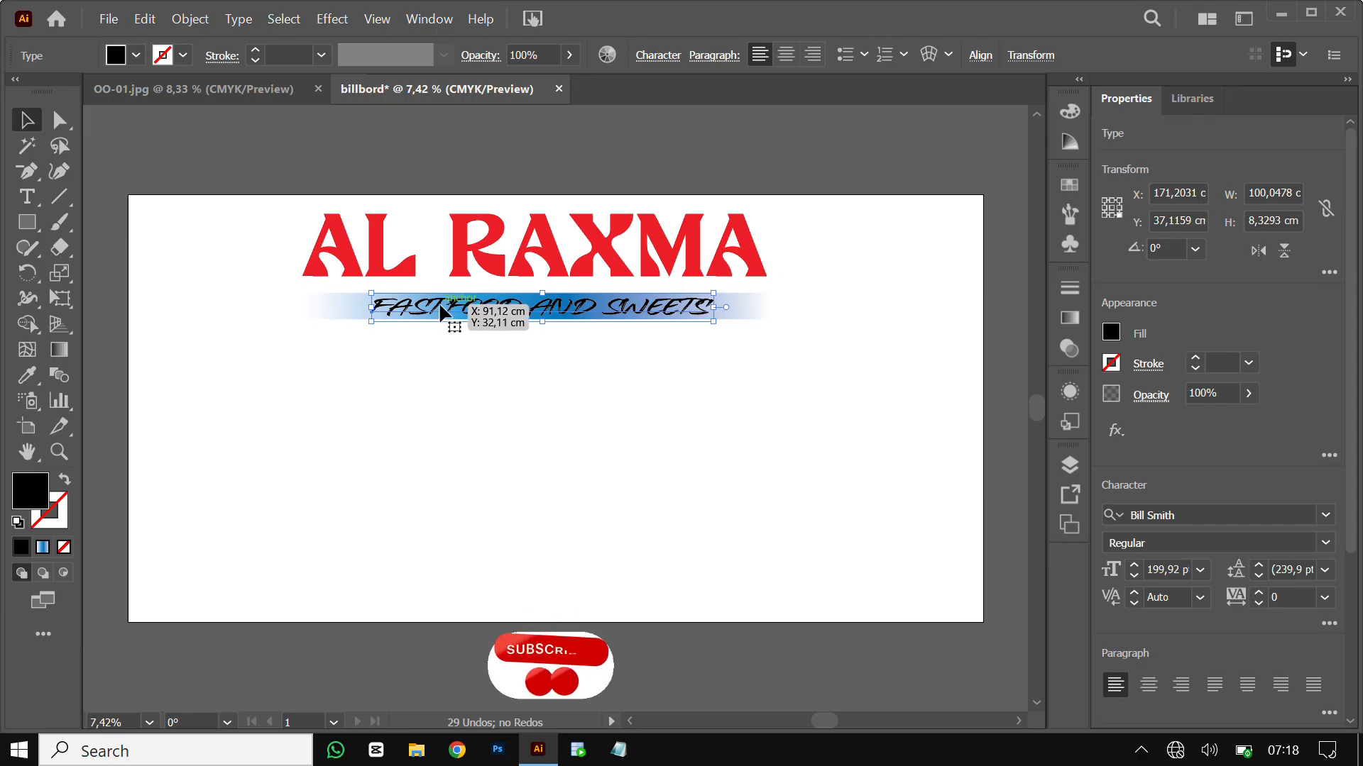
pyautogui.press('t')
pyautogui.tripleClick(440, 311)
pyautogui.click(441, 301)
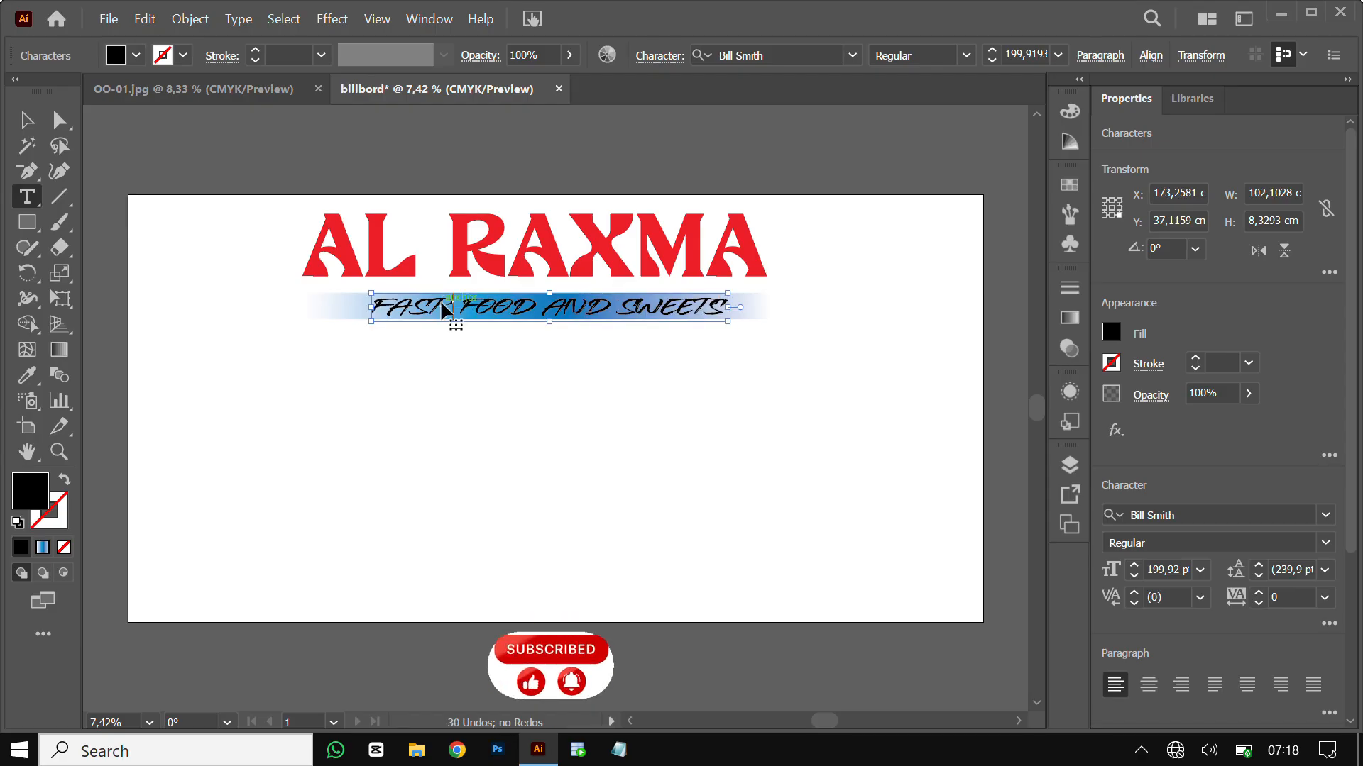
pyautogui.hotkey('ctrl', 'a')
# Fill the FAST FOOD AND SWEETS text with White and deselect it
pyautogui.click(137, 55)
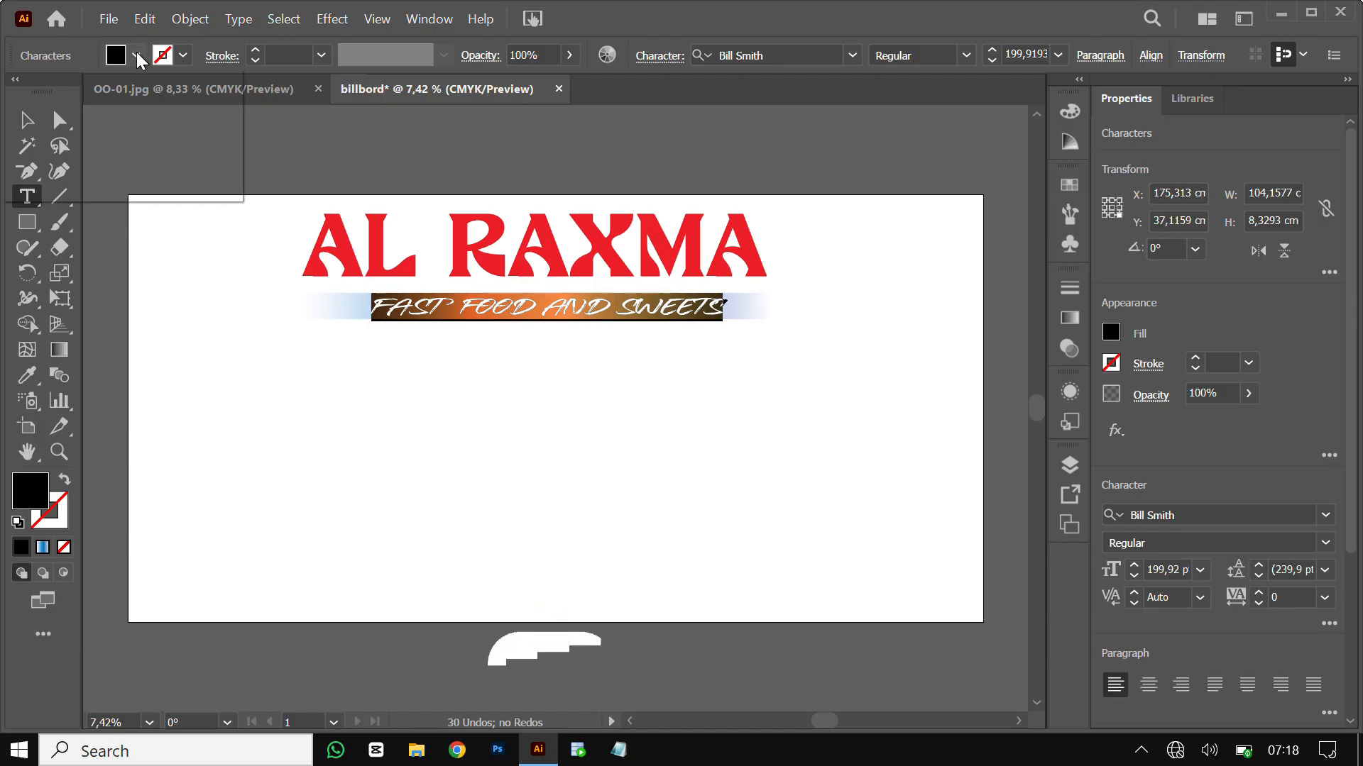
pyautogui.click(45, 92)
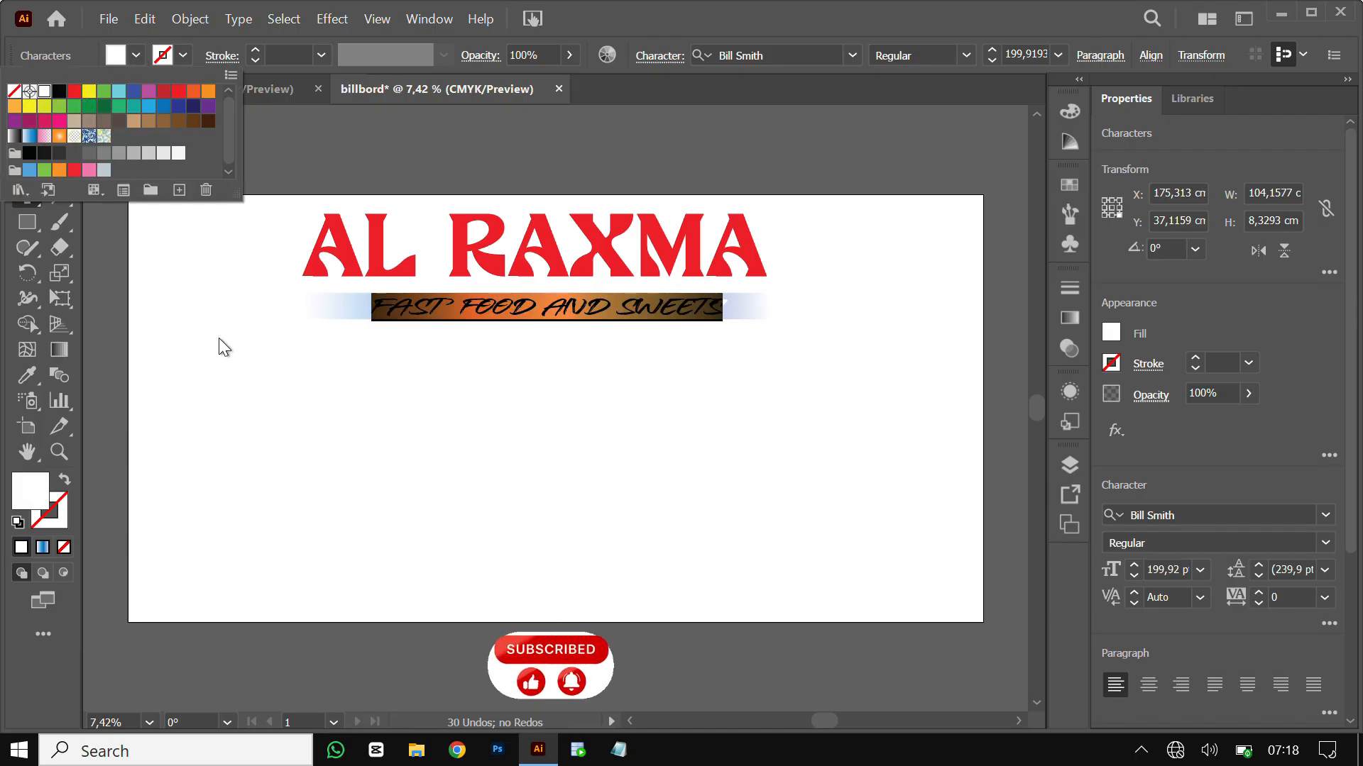
pyautogui.click(26, 129)
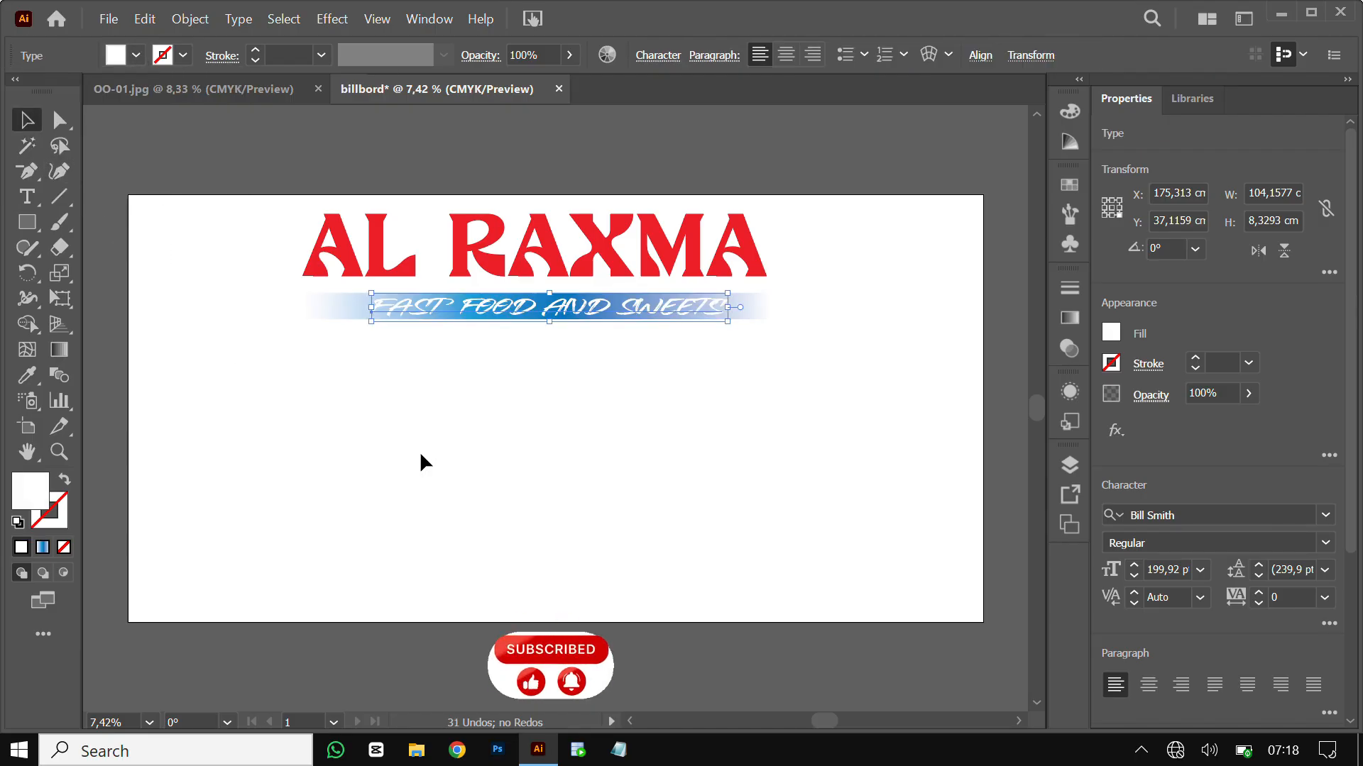
pyautogui.click(453, 463)
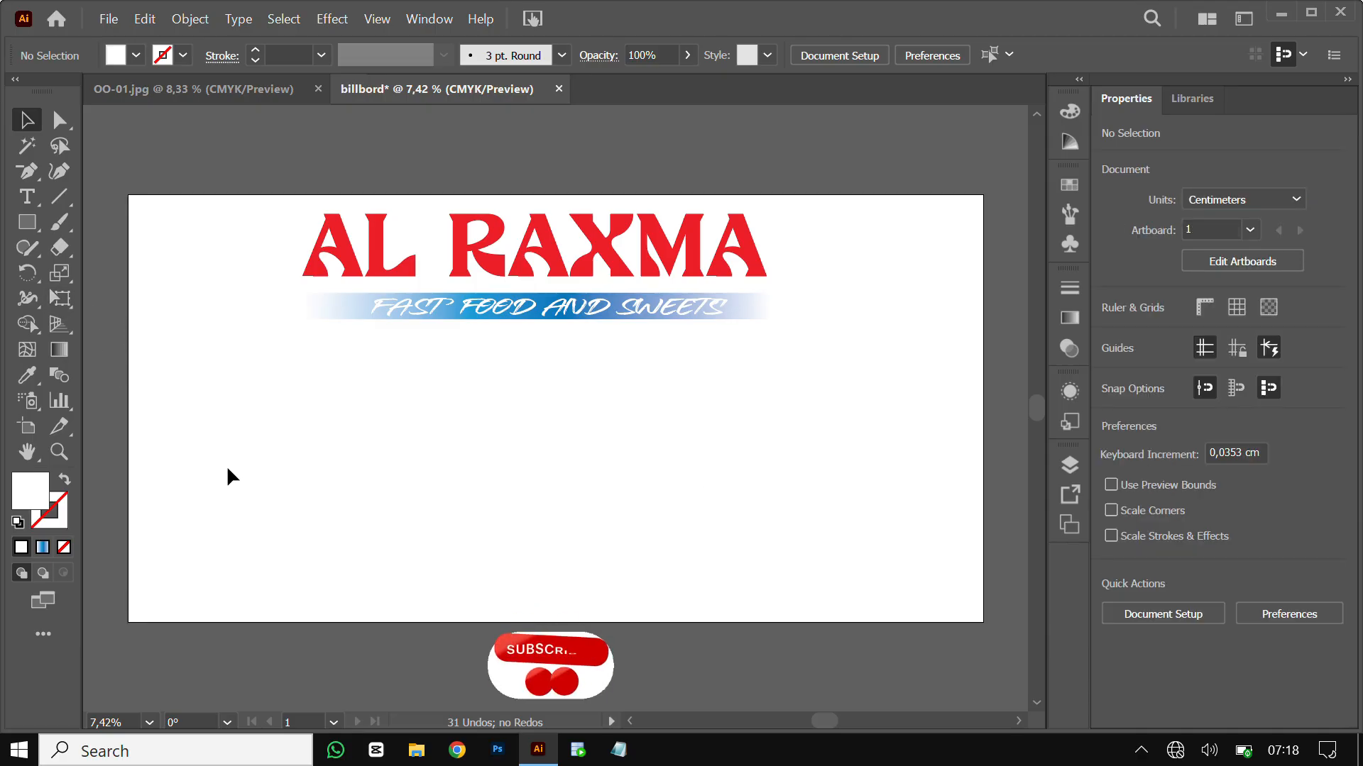
# Draw a circle on the left of the artboard and fill it red
pyautogui.click(31, 220)
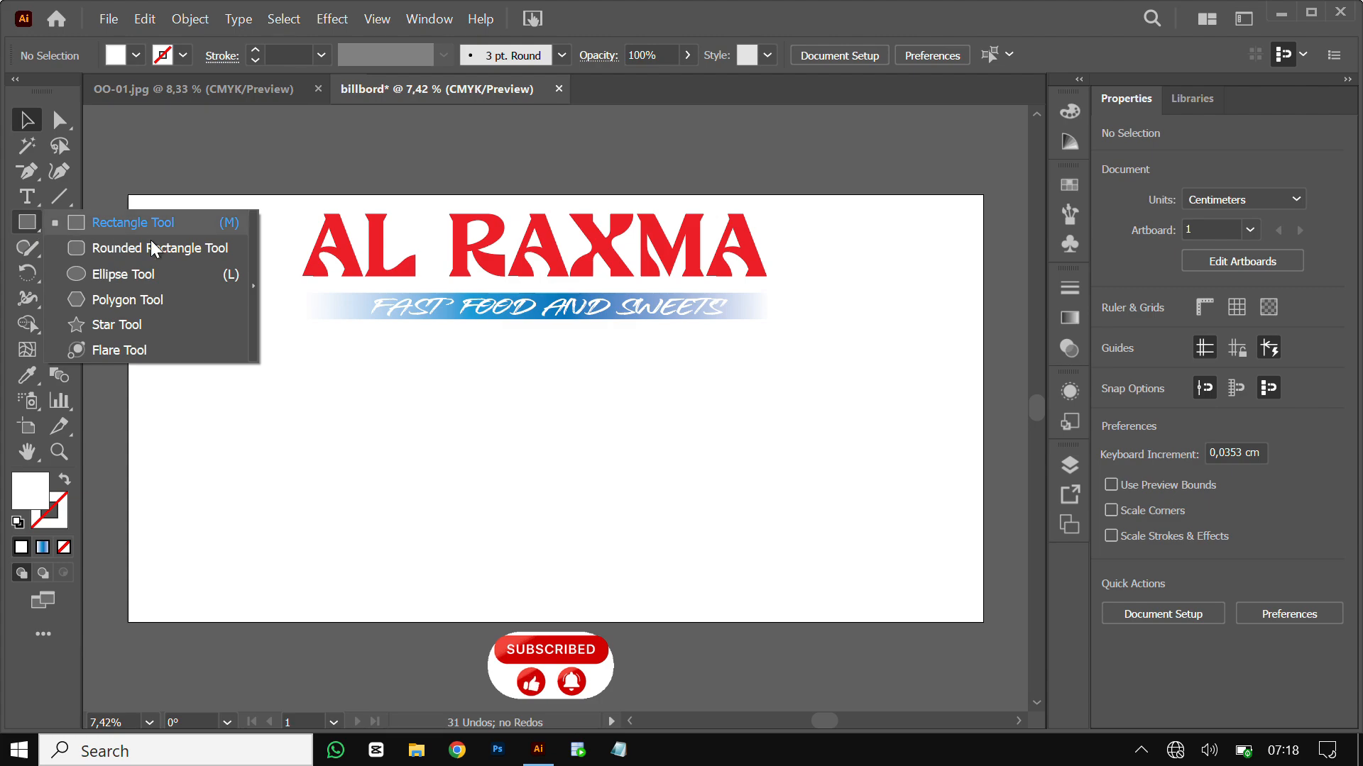
pyautogui.click(144, 274)
pyautogui.moveTo(190, 401); pyautogui.dragTo(345, 463)
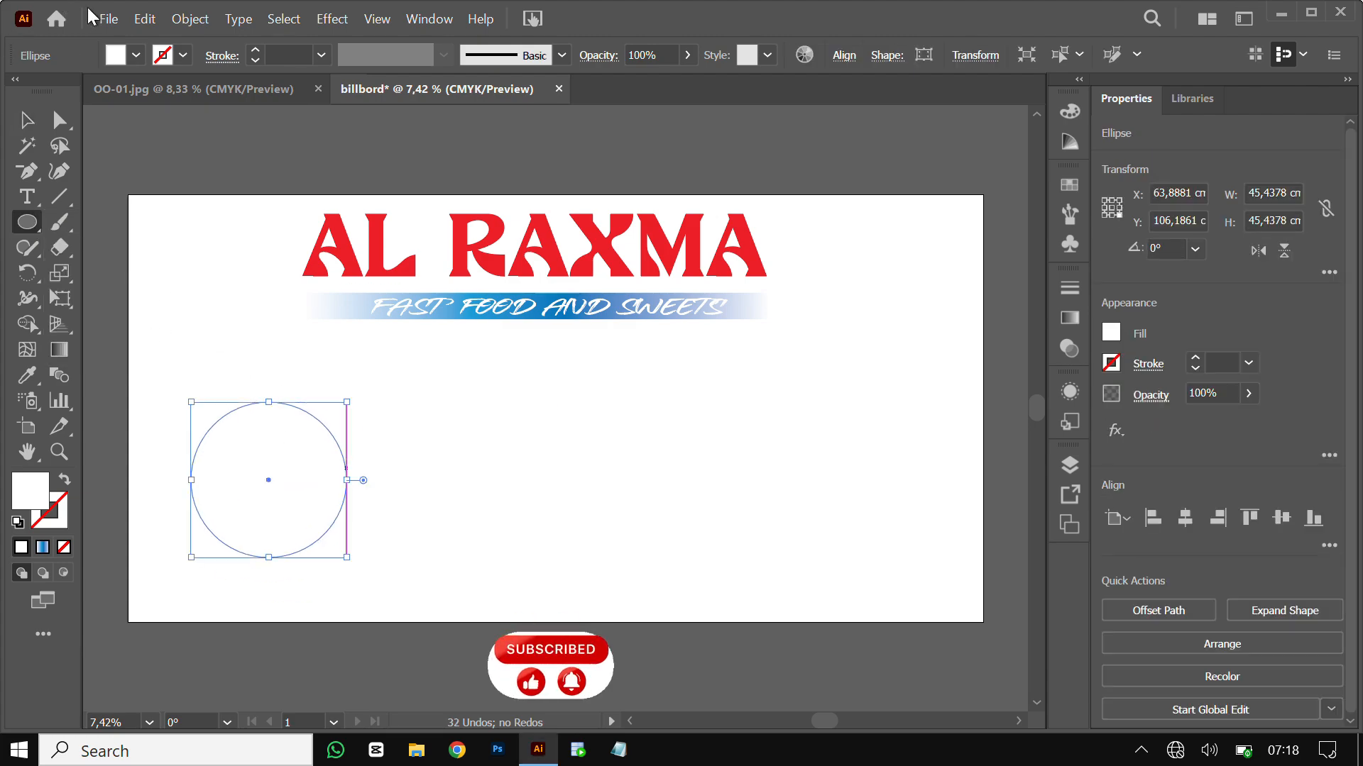
pyautogui.click(137, 57)
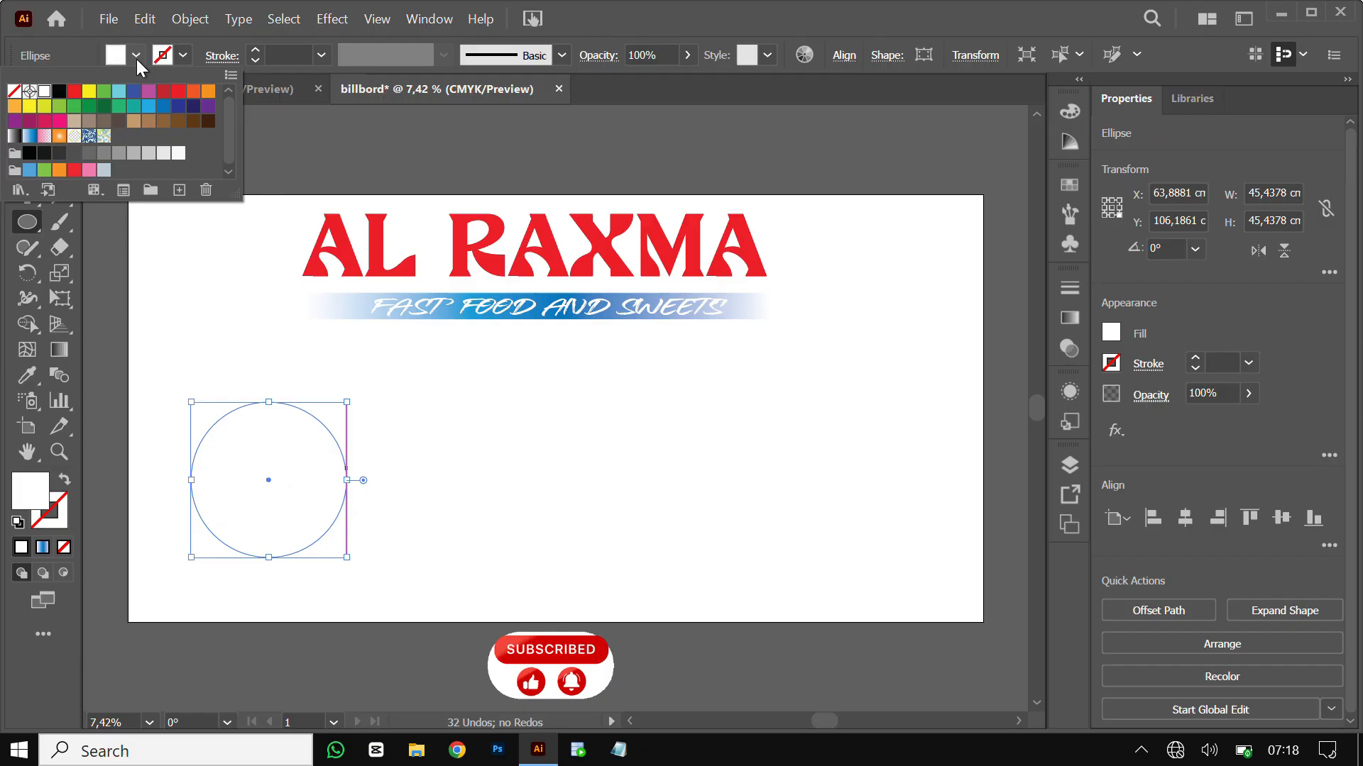
pyautogui.click(74, 92)
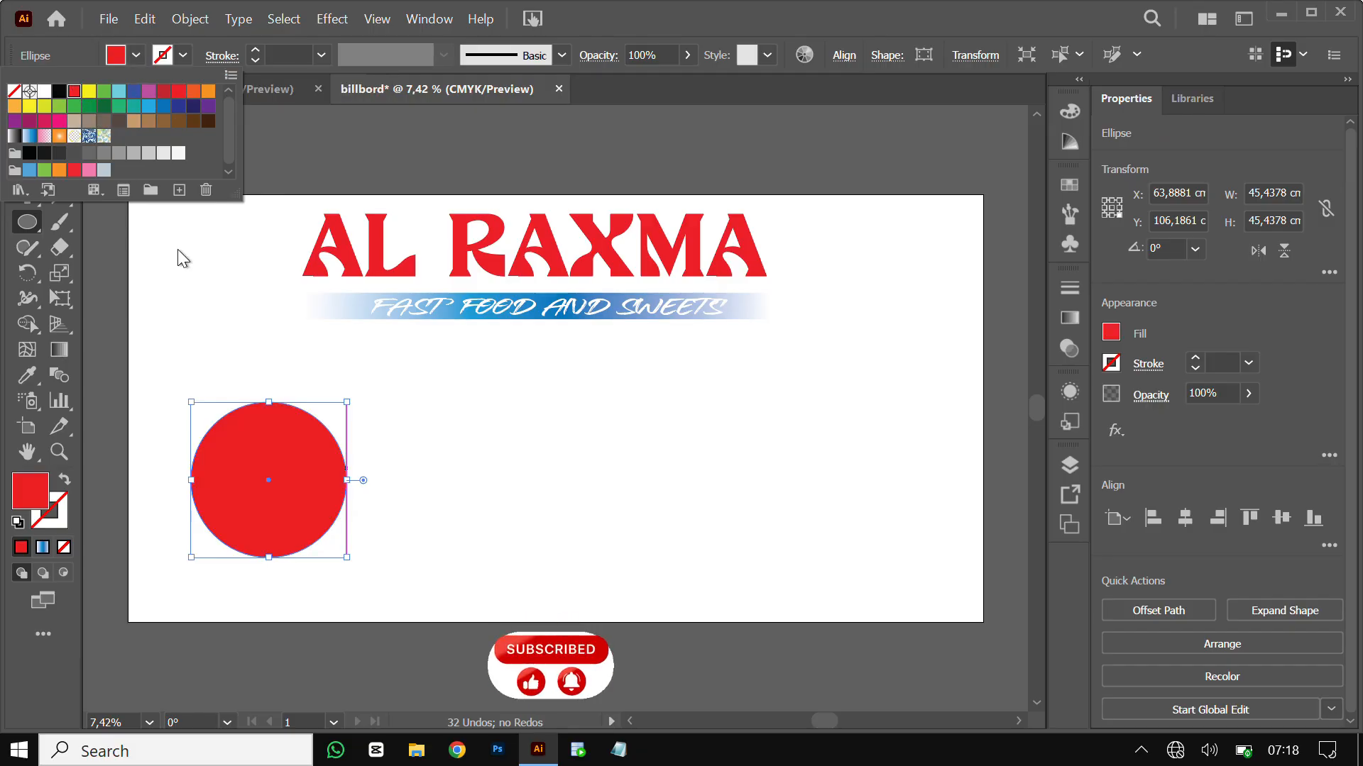
pyautogui.click(177, 249)
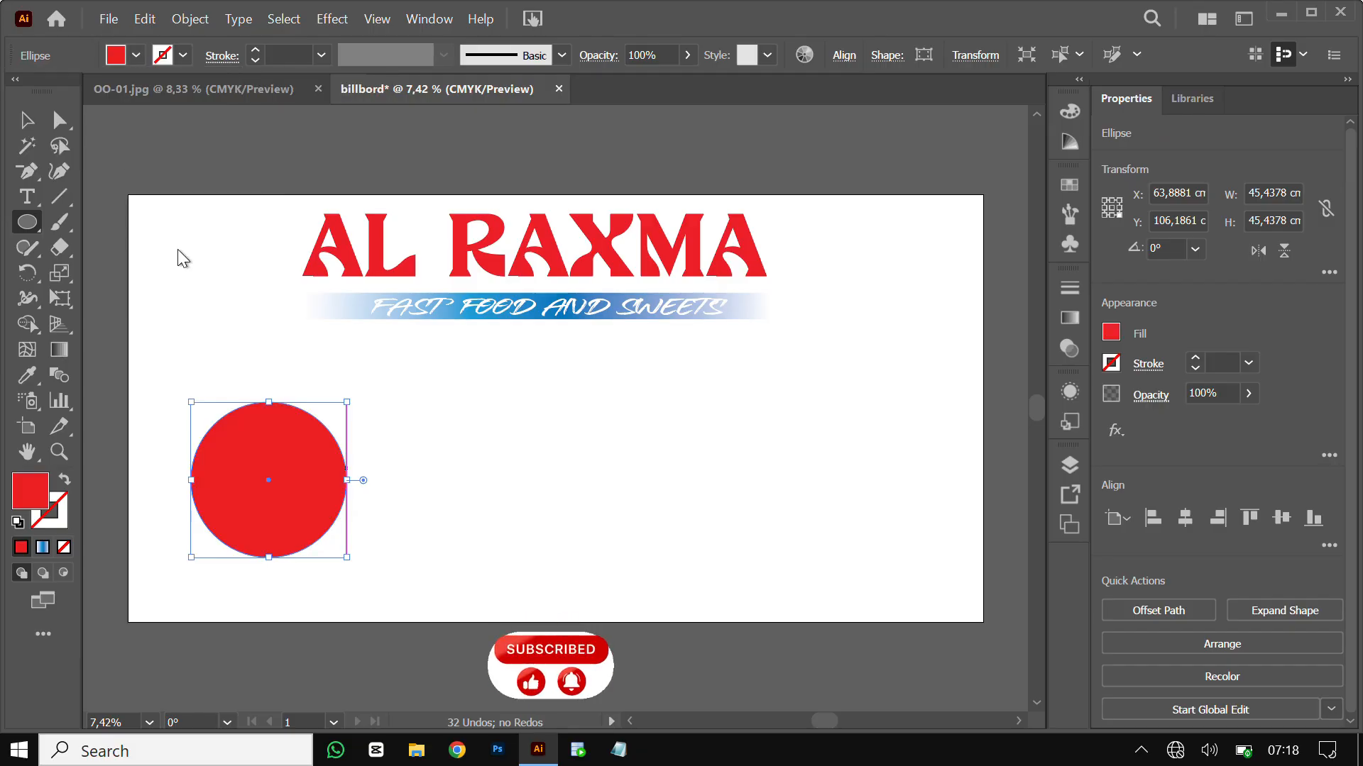
# Drag the circle's right anchor point inward to dent it into a blob
pyautogui.click(57, 122)
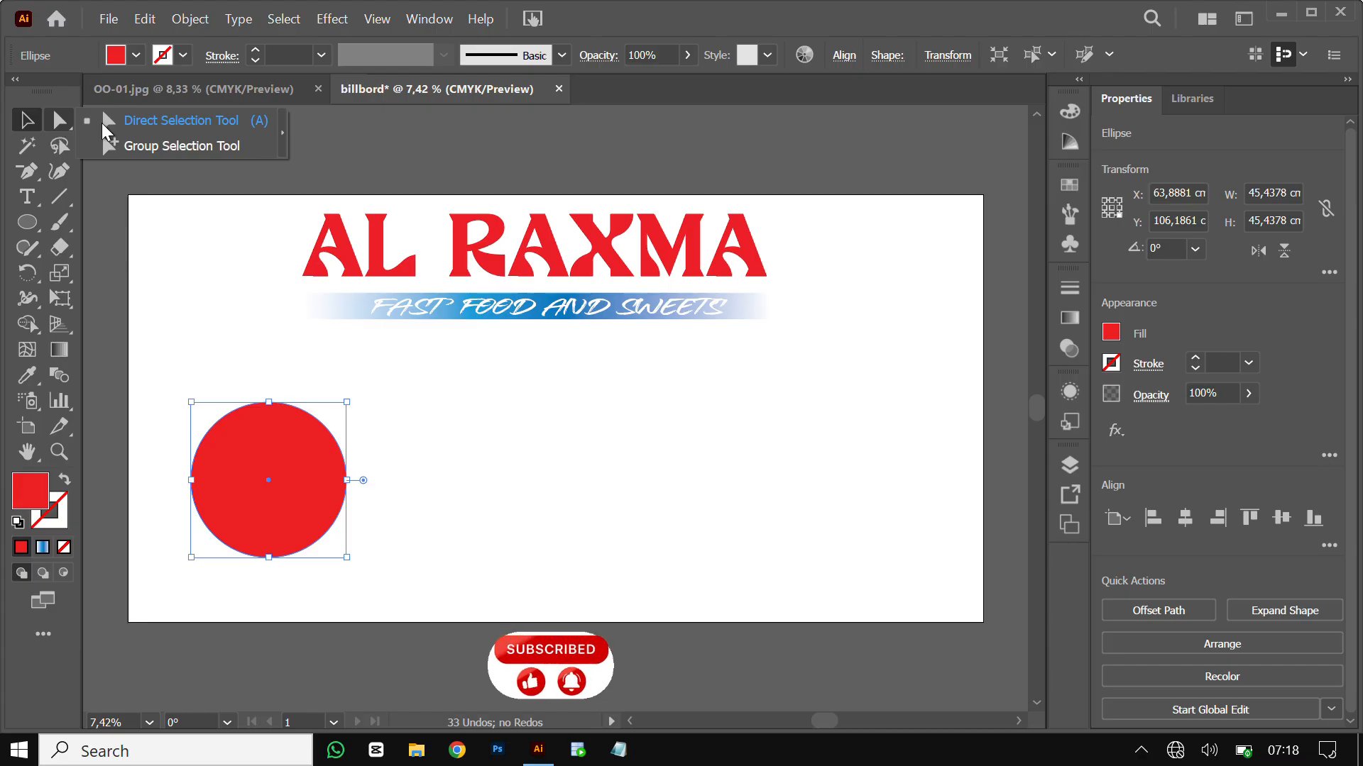
pyautogui.click(104, 122)
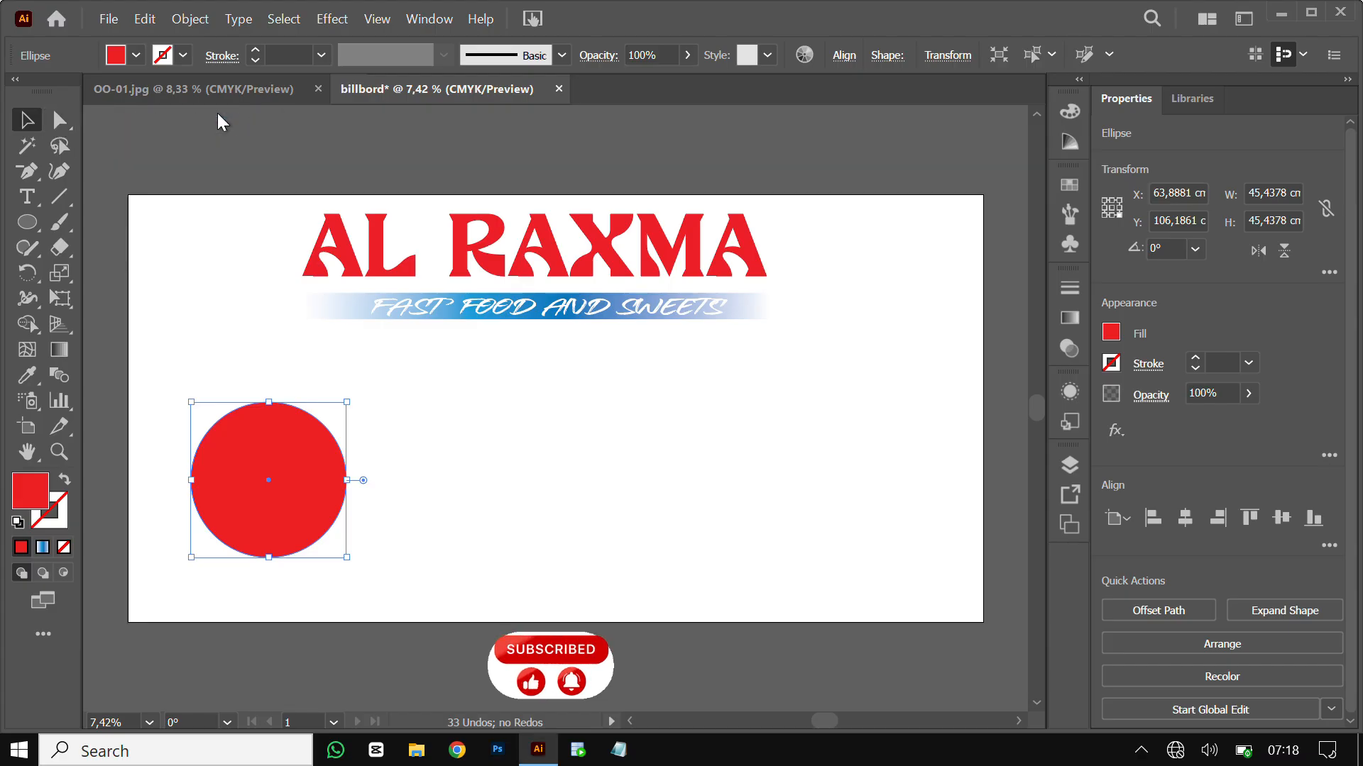
pyautogui.click(345, 481)
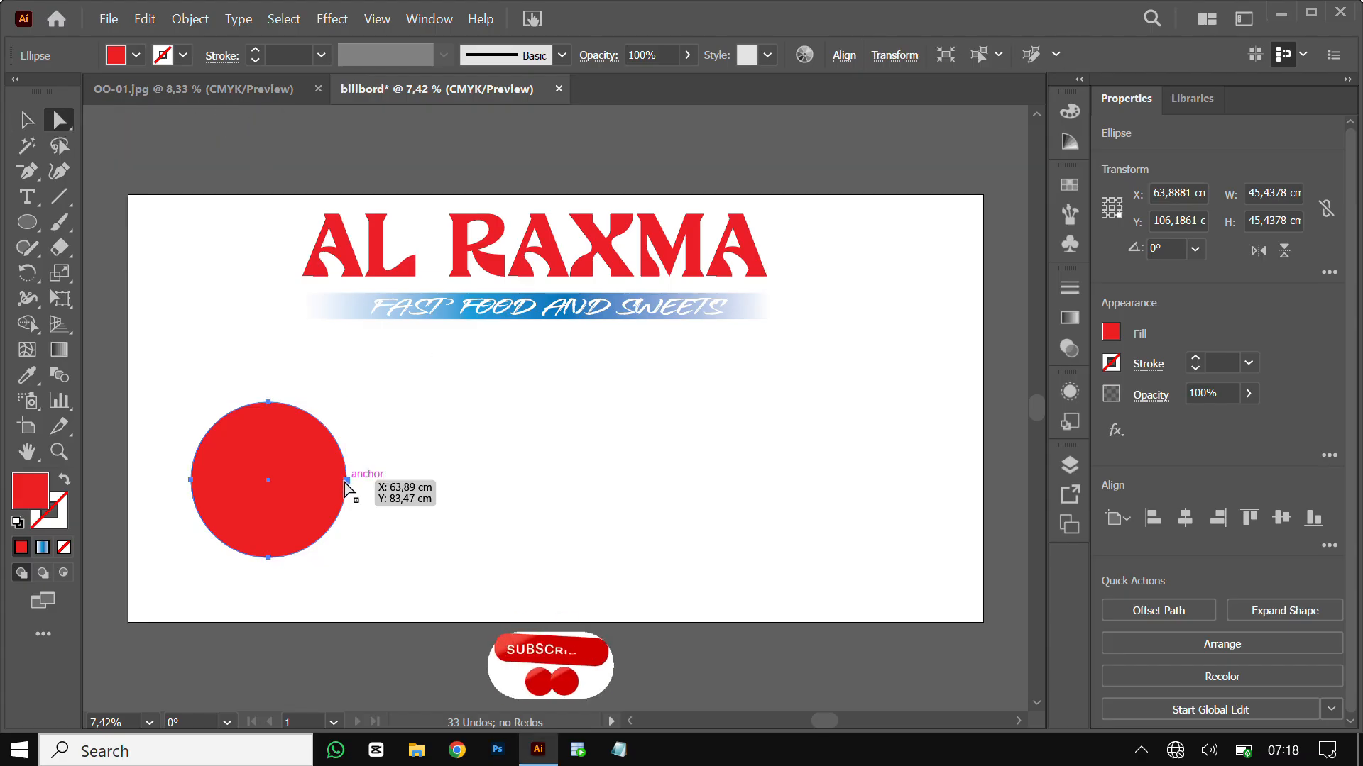
pyautogui.click(345, 480)
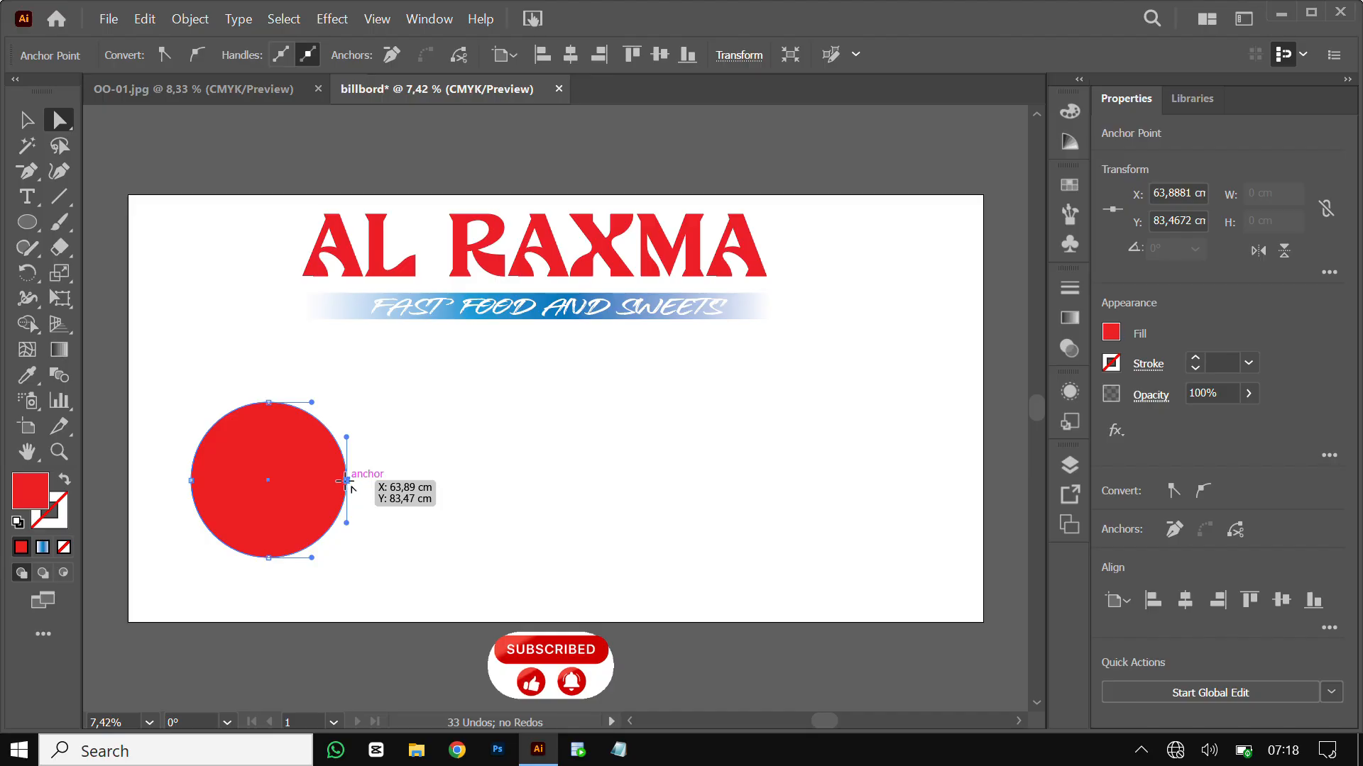
pyautogui.moveTo(346, 480); pyautogui.dragTo(293, 450)
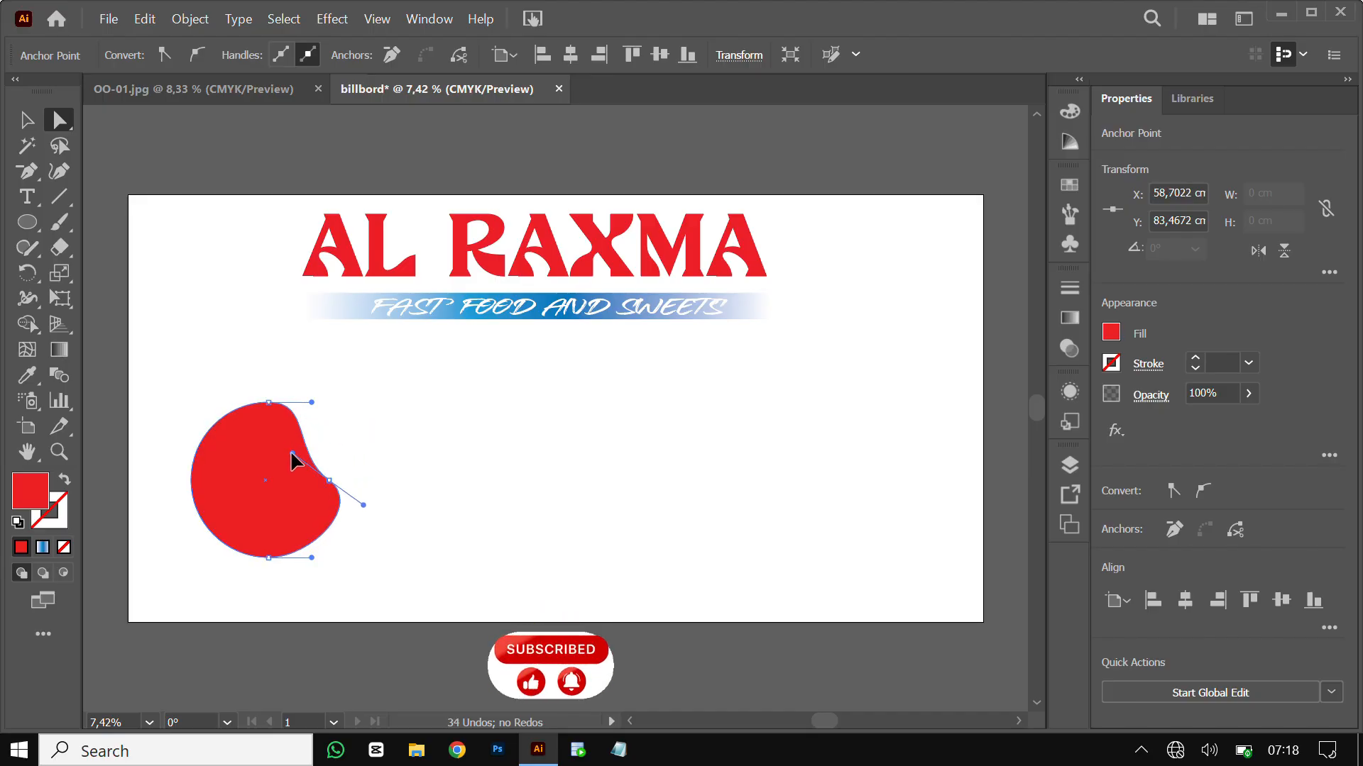
pyautogui.click(36, 122)
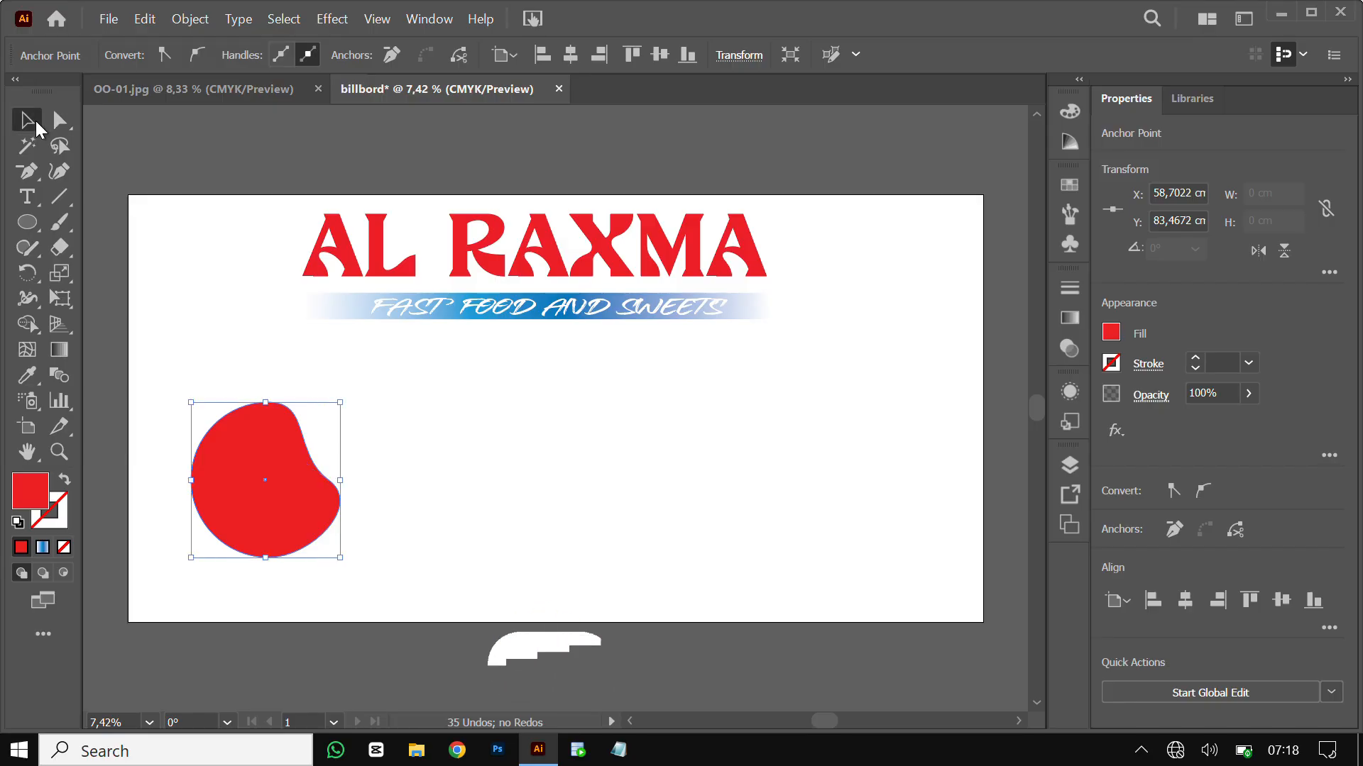
# Give the red blob a 20 pt black stroke and move it up toward the artboard middle
pyautogui.click(333, 414)
pyautogui.moveTo(416, 399); pyautogui.dragTo(303, 497)
pyautogui.click(182, 57)
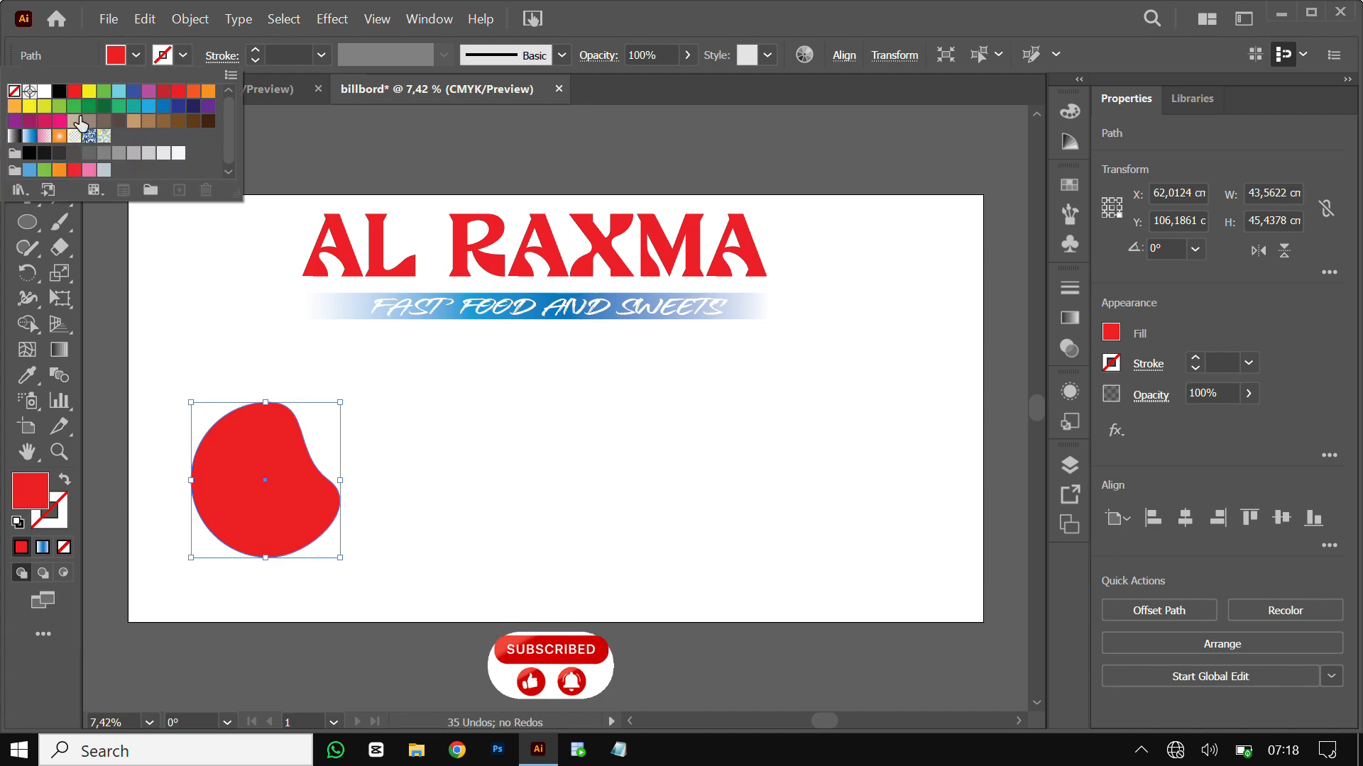
pyautogui.click(59, 91)
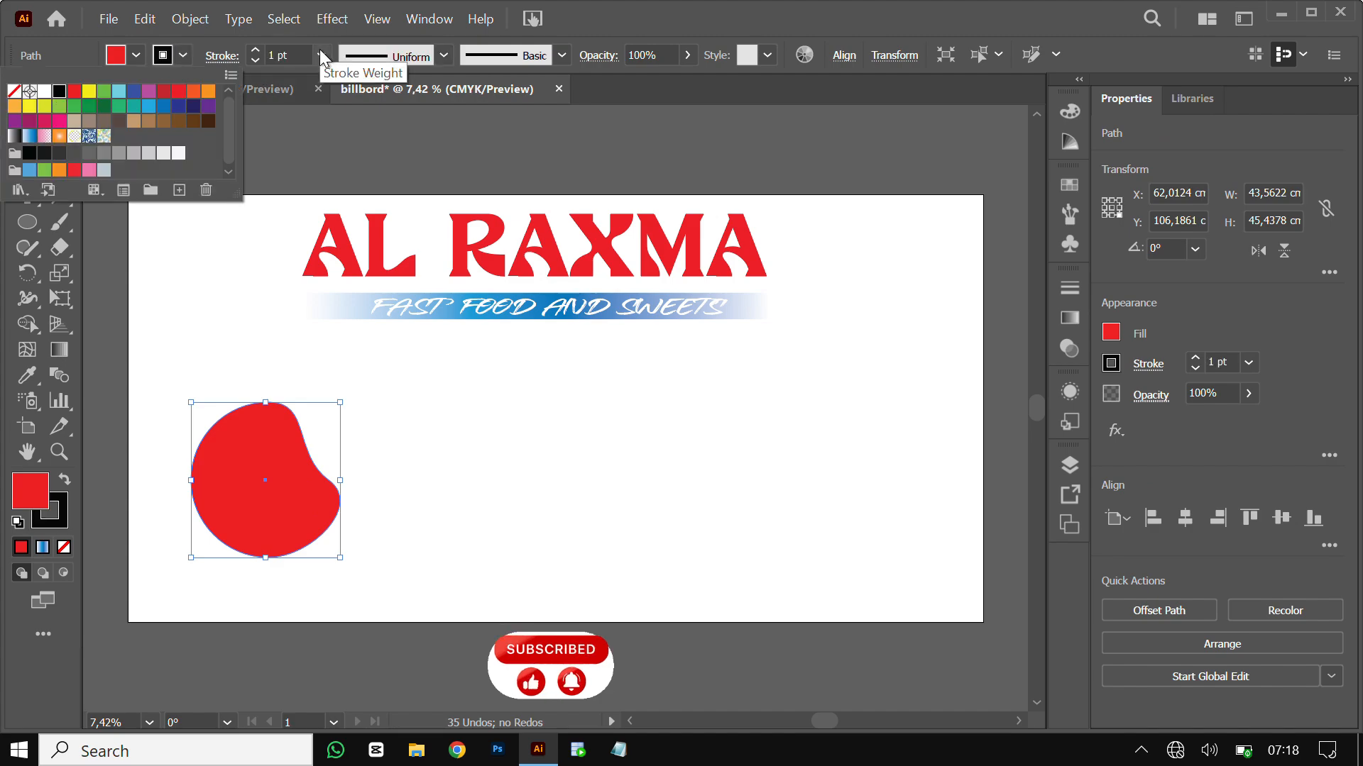
pyautogui.click(323, 56)
pyautogui.click(322, 56)
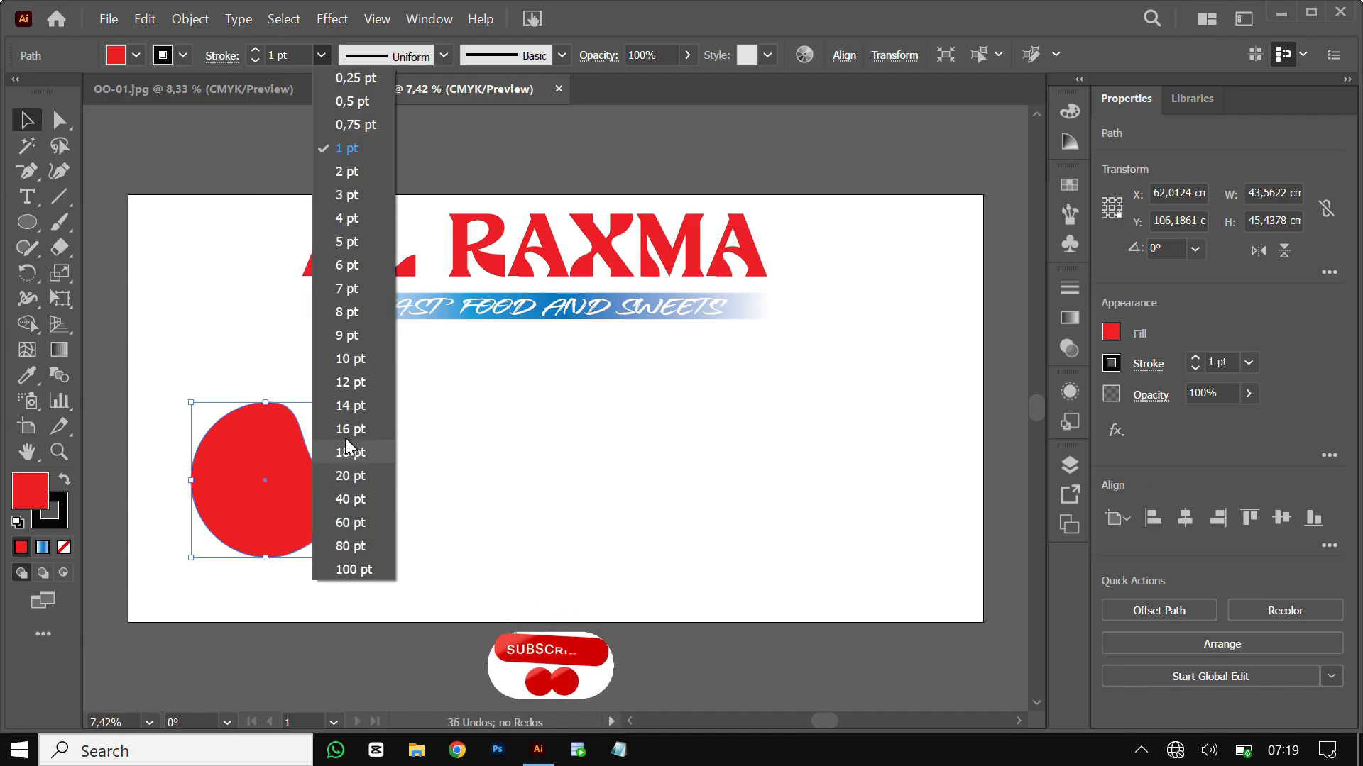
pyautogui.click(361, 475)
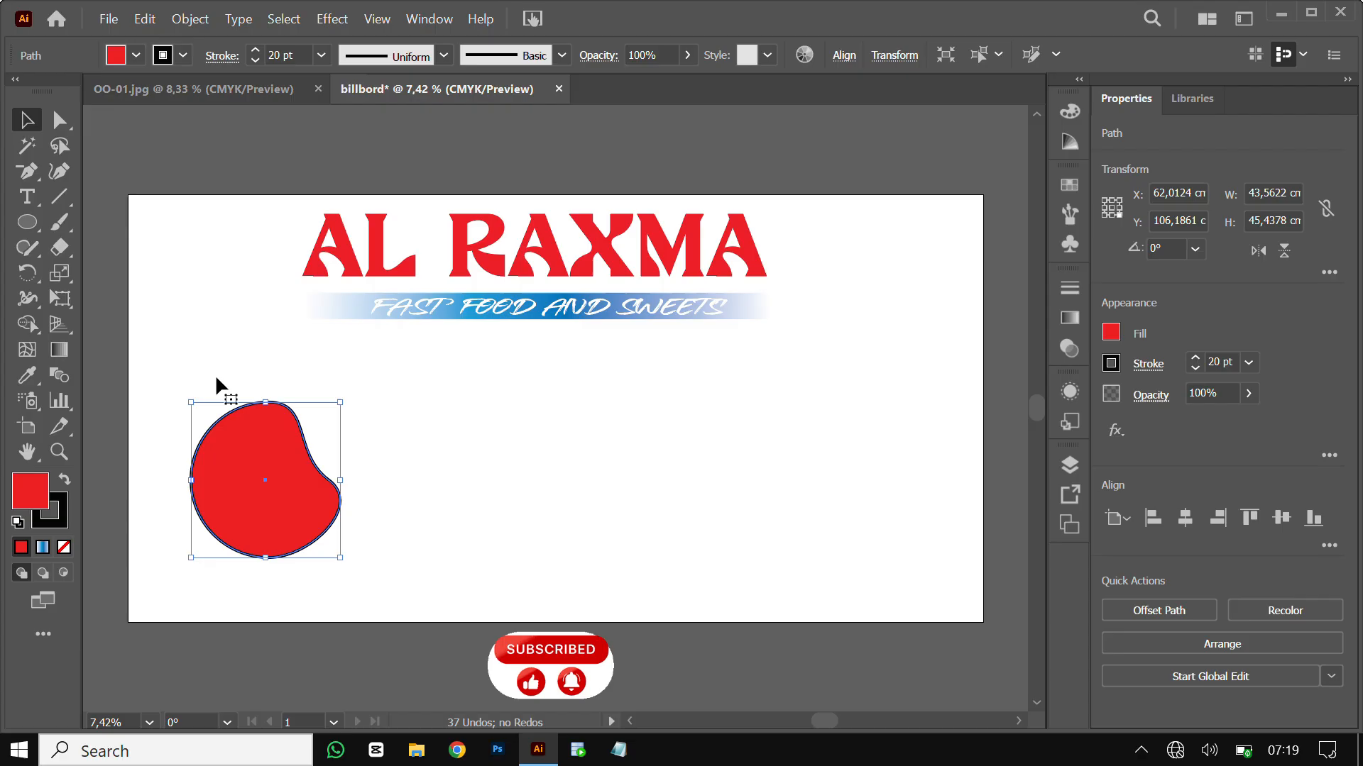
pyautogui.click(209, 292)
pyautogui.moveTo(273, 475); pyautogui.dragTo(427, 451)
# Make a mirrored copy of the blob, place it to the left and rotate it
pyautogui.rightClick(428, 455)
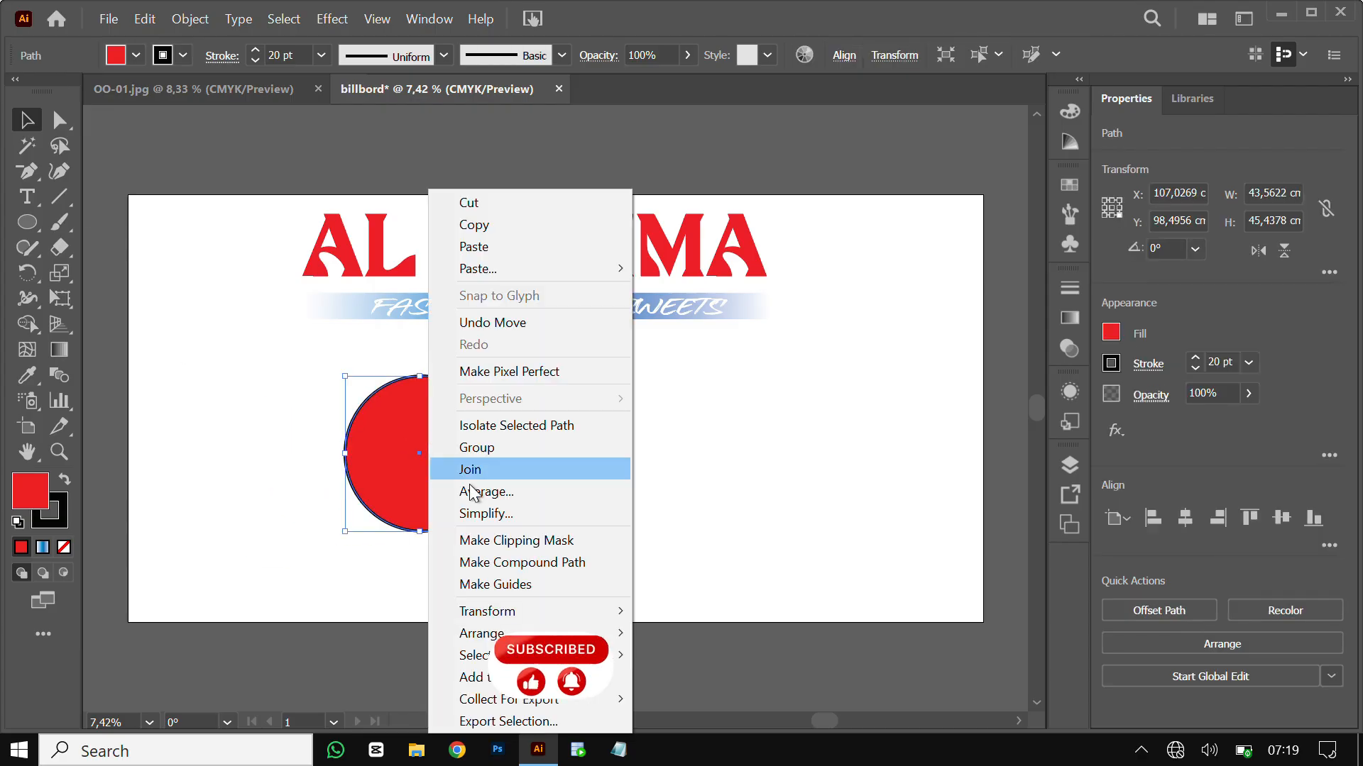
pyautogui.moveTo(534, 615)
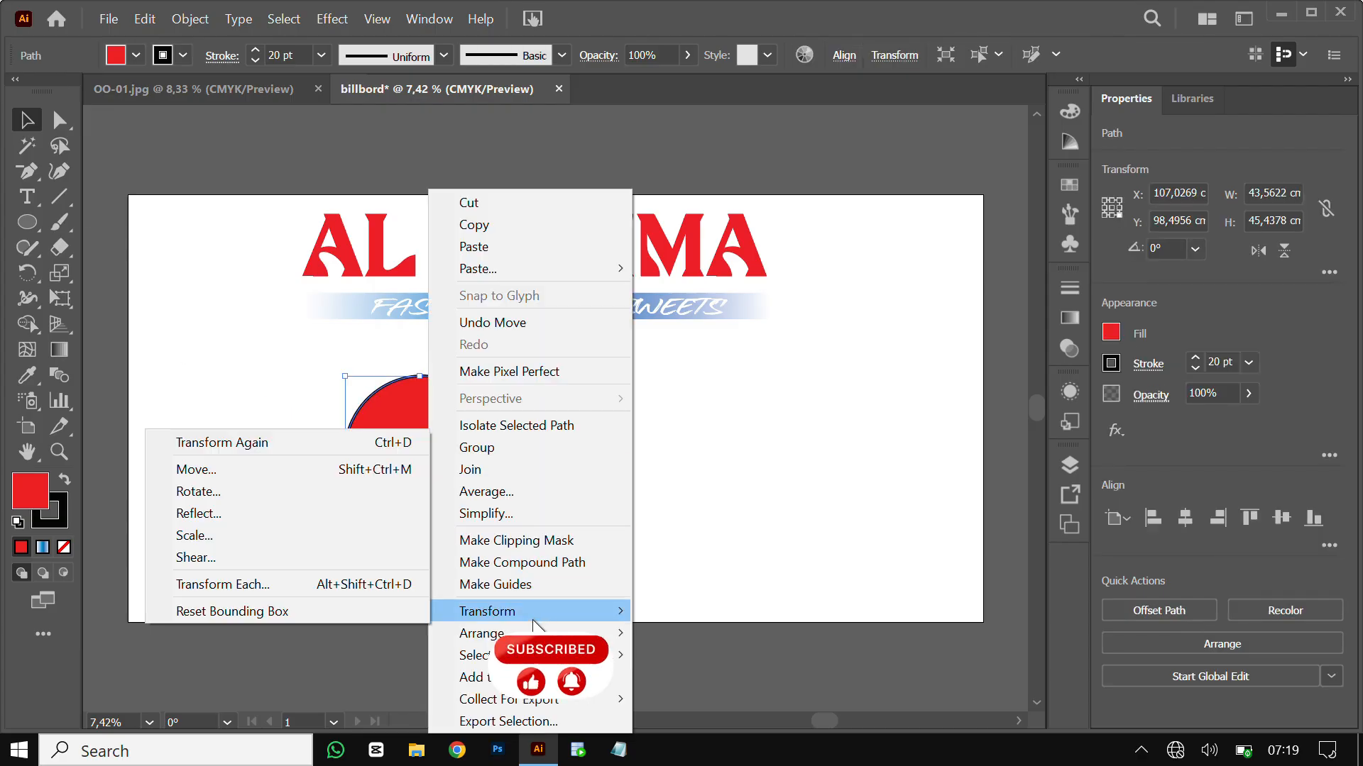
pyautogui.click(227, 514)
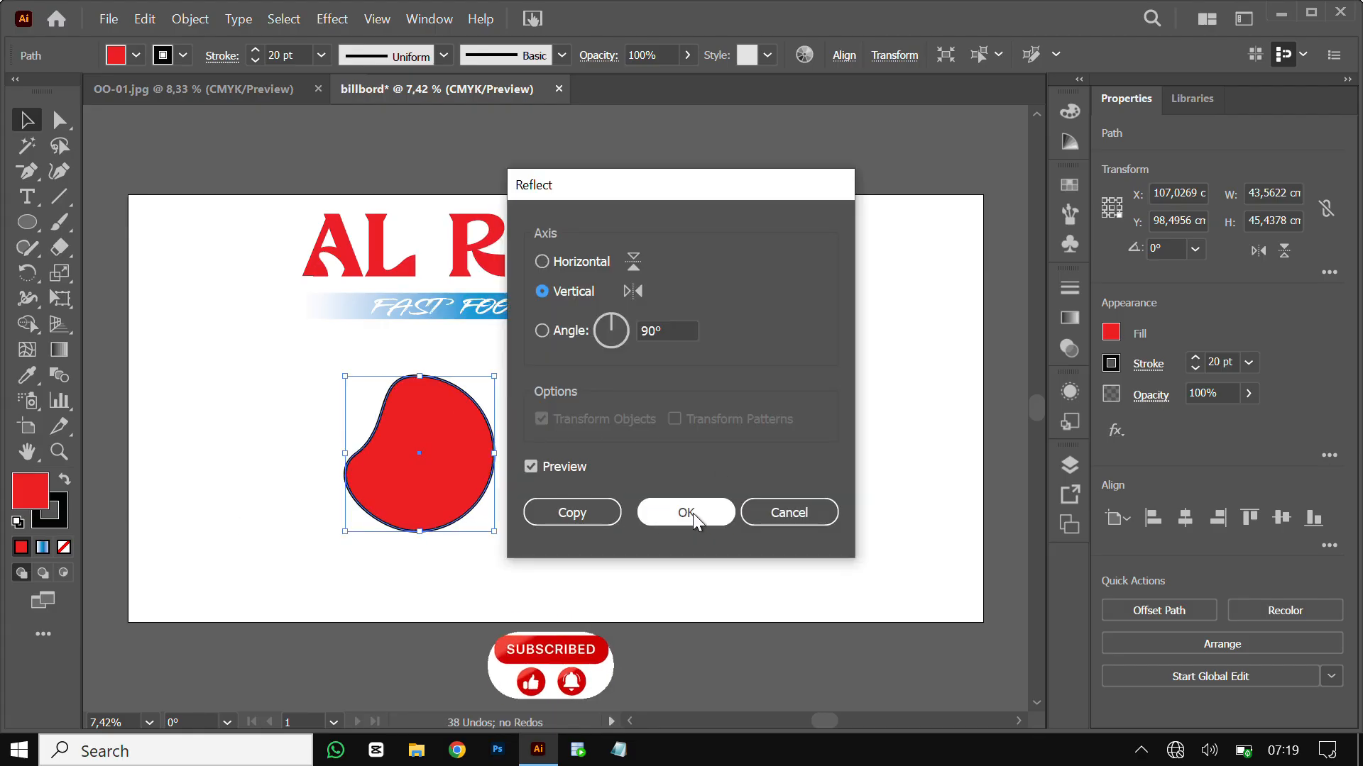
pyautogui.click(595, 514)
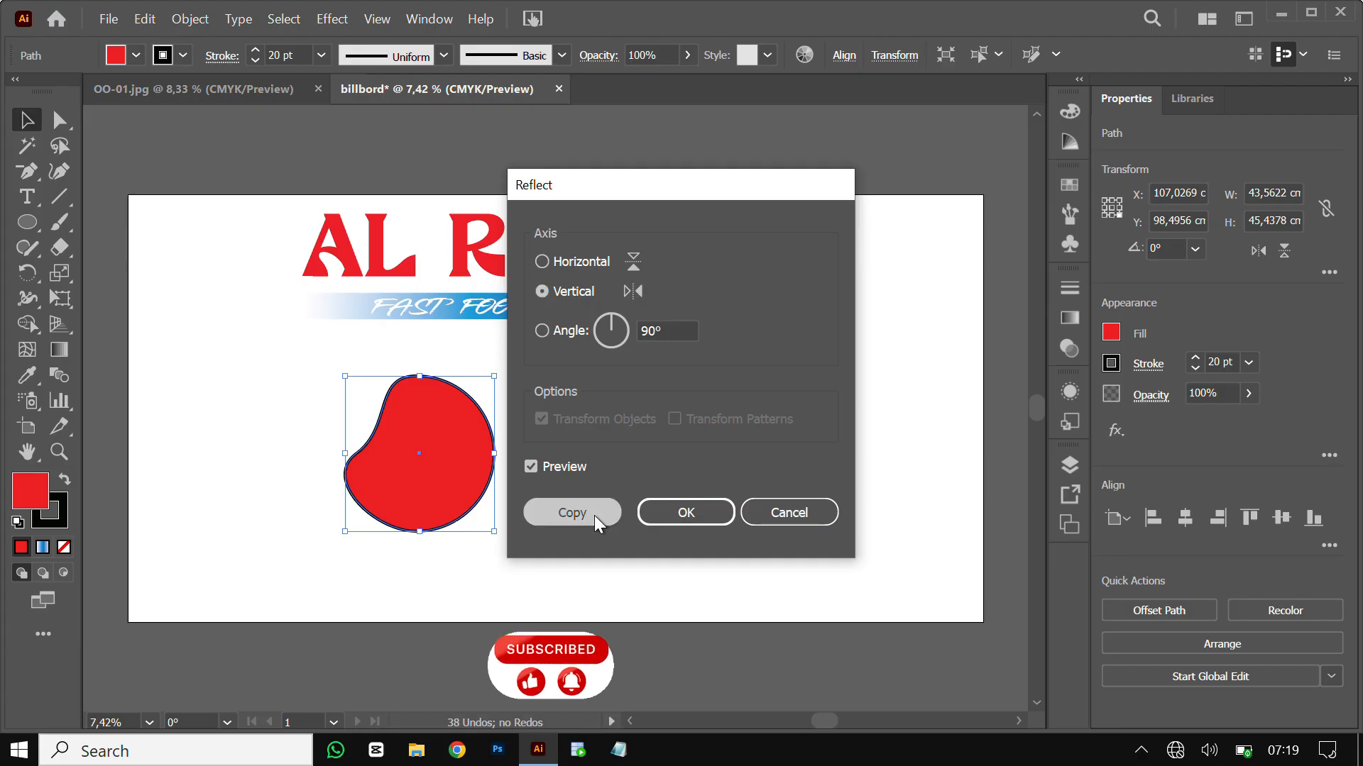
pyautogui.moveTo(433, 492); pyautogui.dragTo(292, 493)
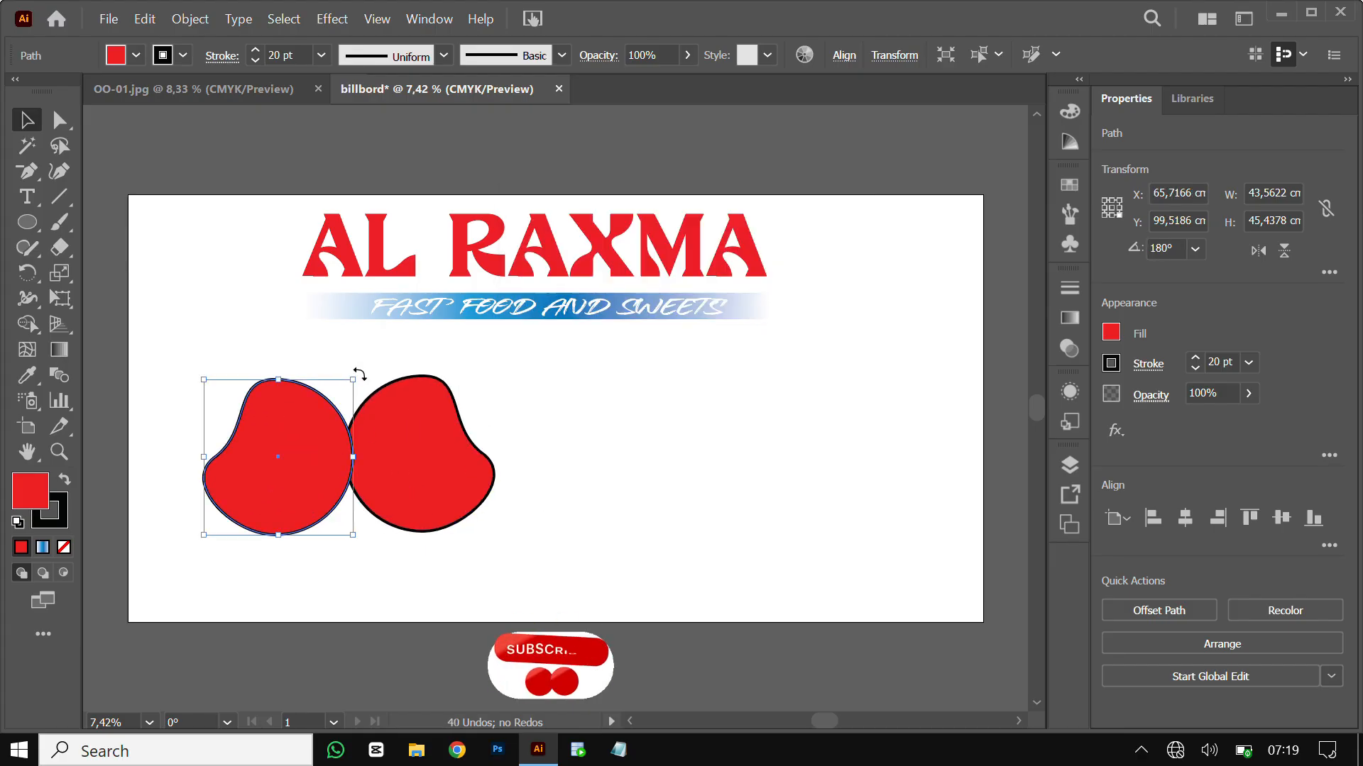
pyautogui.moveTo(359, 374); pyautogui.dragTo(310, 366)
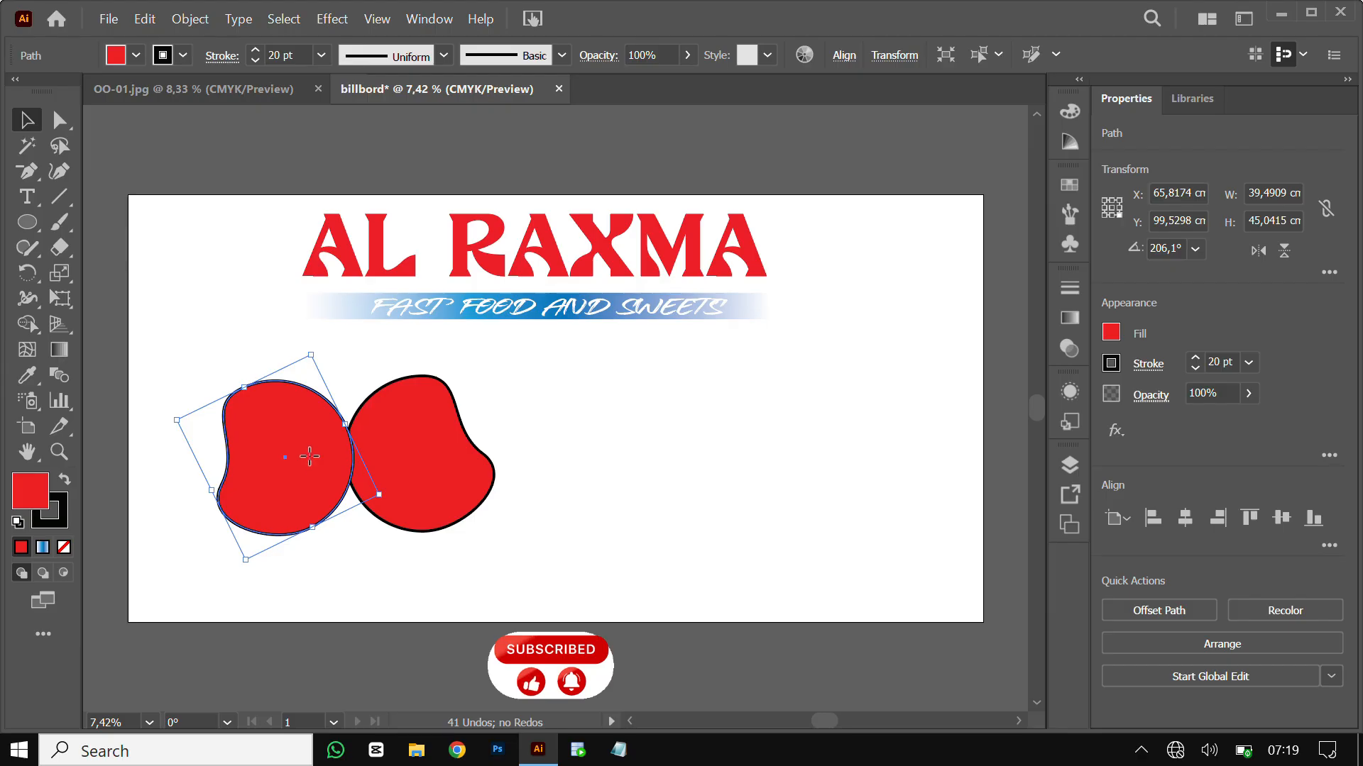
pyautogui.moveTo(309, 455); pyautogui.dragTo(338, 477)
# Shrink, nudge and further rotate the left copy, and overlap a third blob below the pair
pyautogui.moveTo(585, 452); pyautogui.dragTo(330, 453)
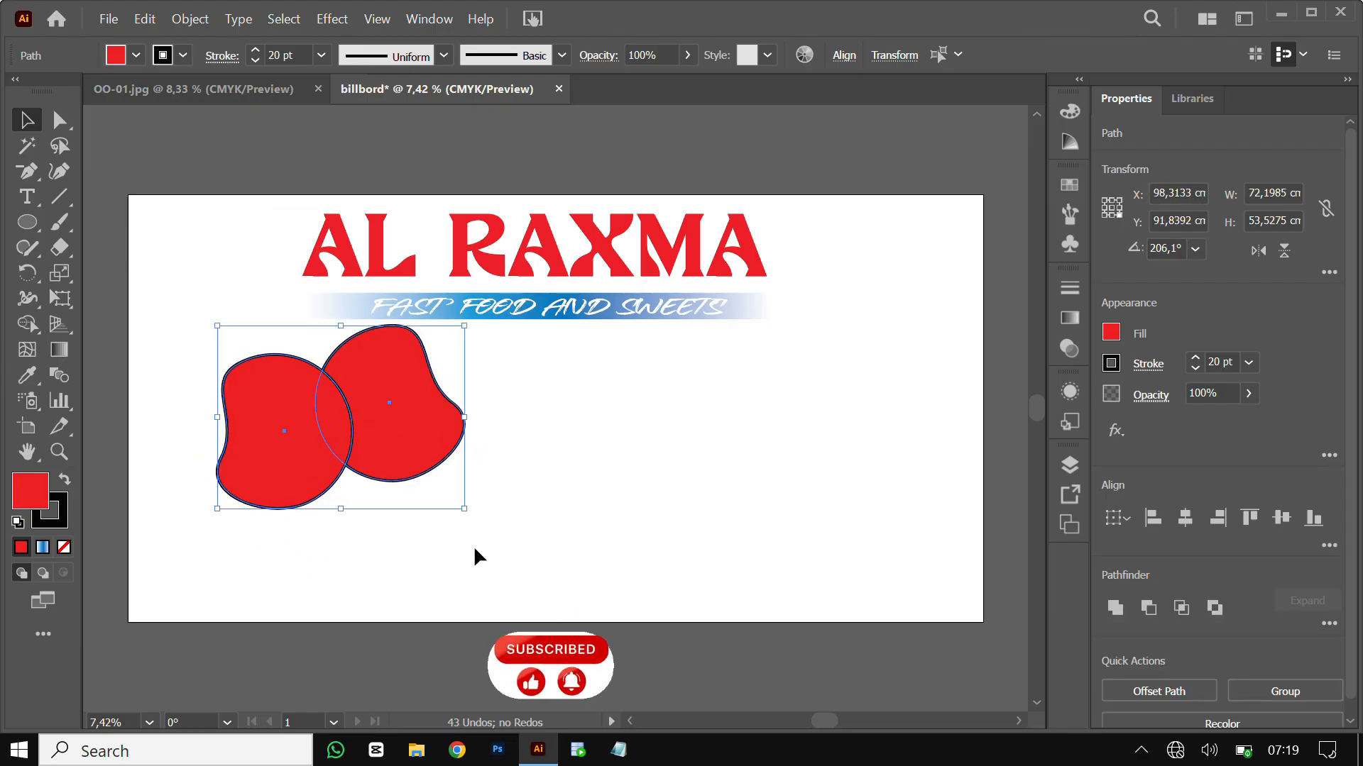
pyautogui.click(474, 545)
pyautogui.click(289, 481)
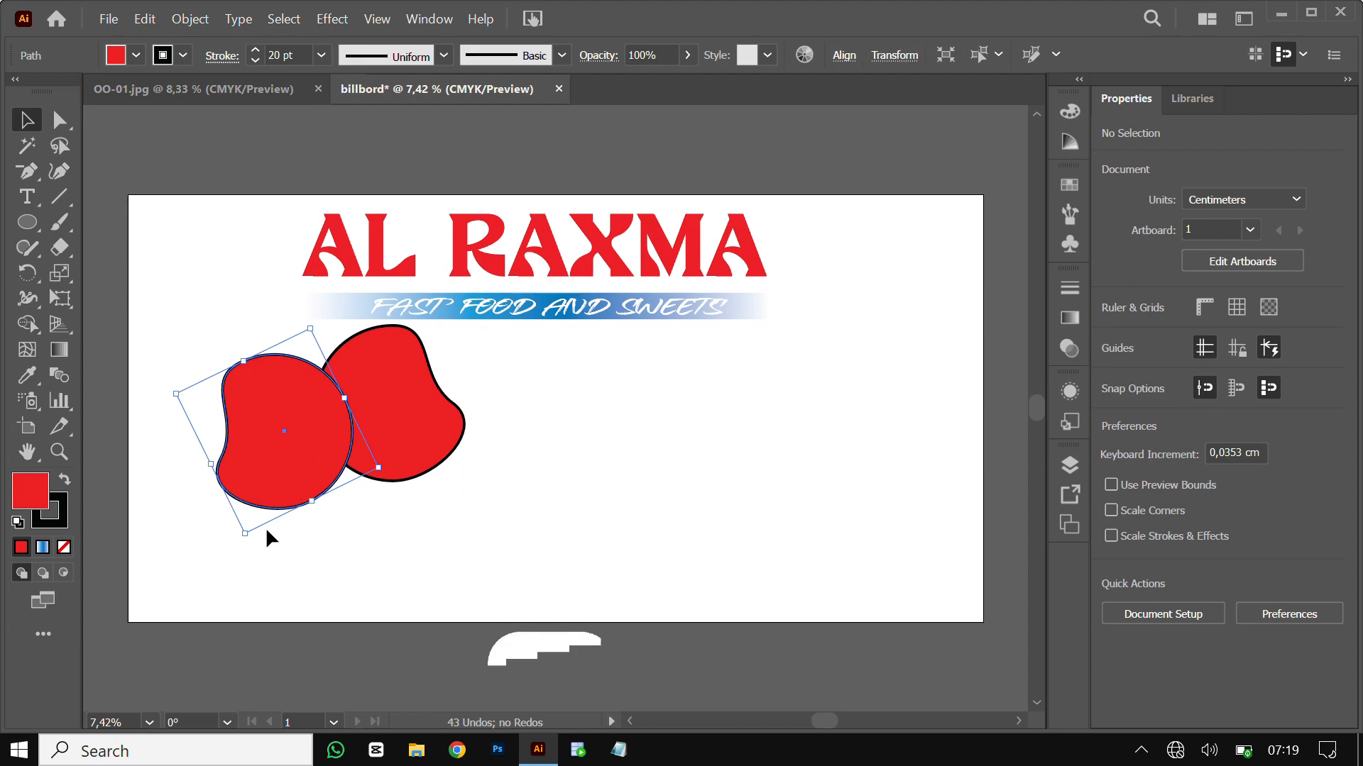
pyautogui.moveTo(244, 533); pyautogui.dragTo(249, 508)
pyautogui.click(373, 563)
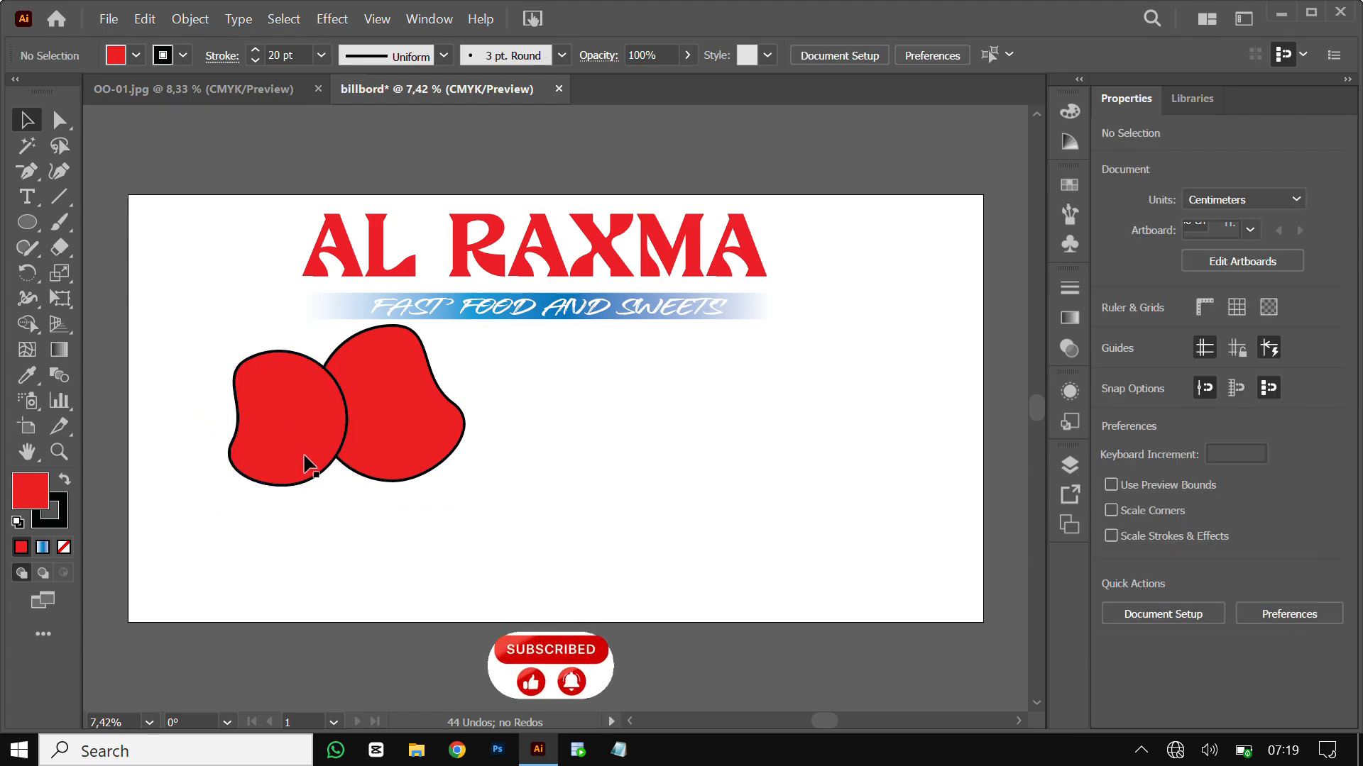
pyautogui.moveTo(305, 462); pyautogui.dragTo(305, 479)
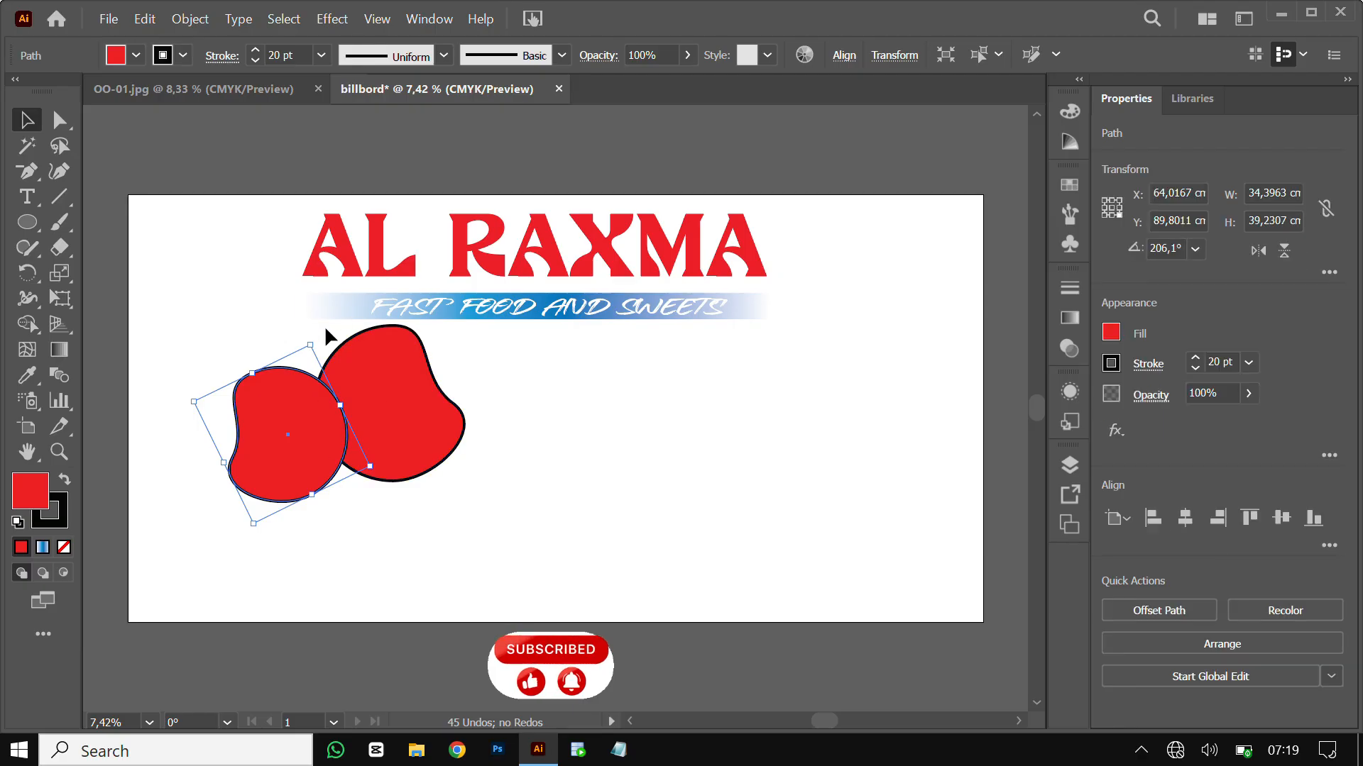
pyautogui.moveTo(317, 339); pyautogui.dragTo(291, 335)
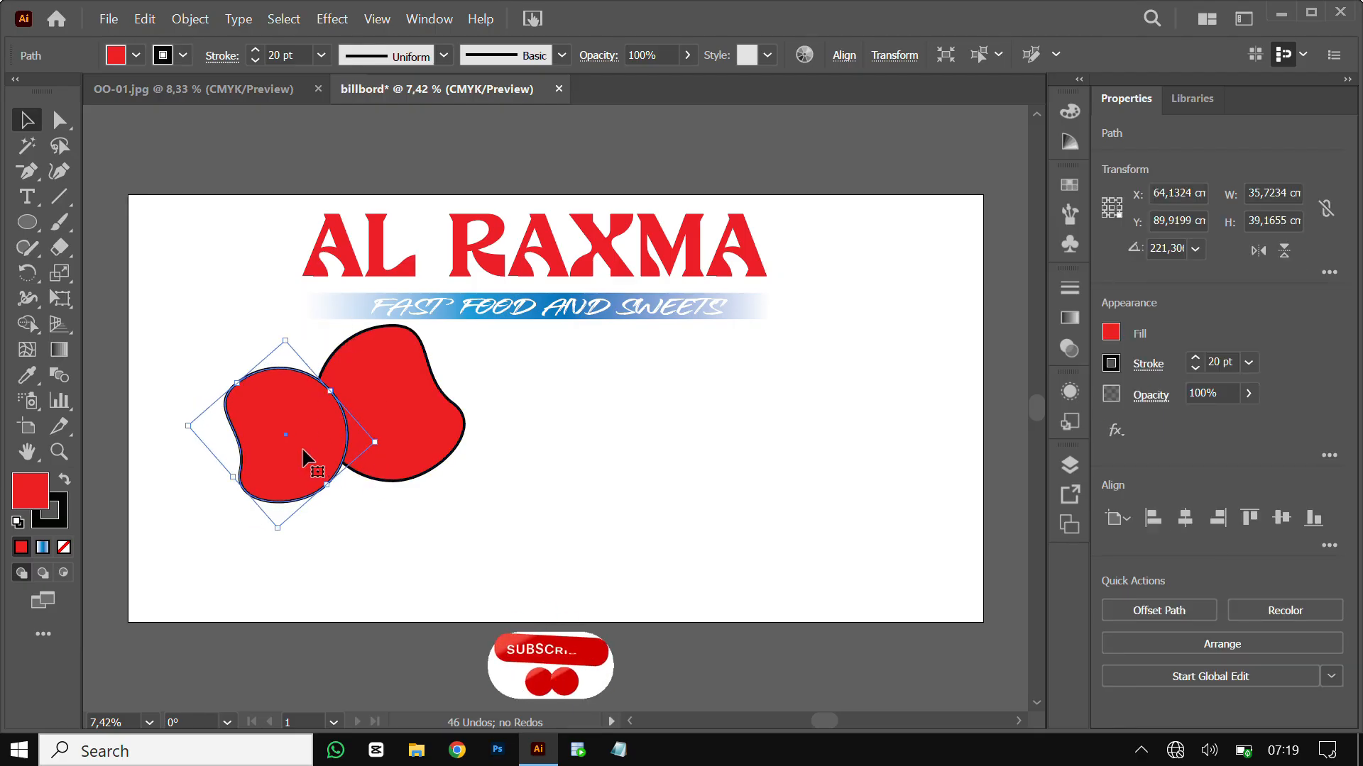
pyautogui.moveTo(307, 456); pyautogui.dragTo(364, 460)
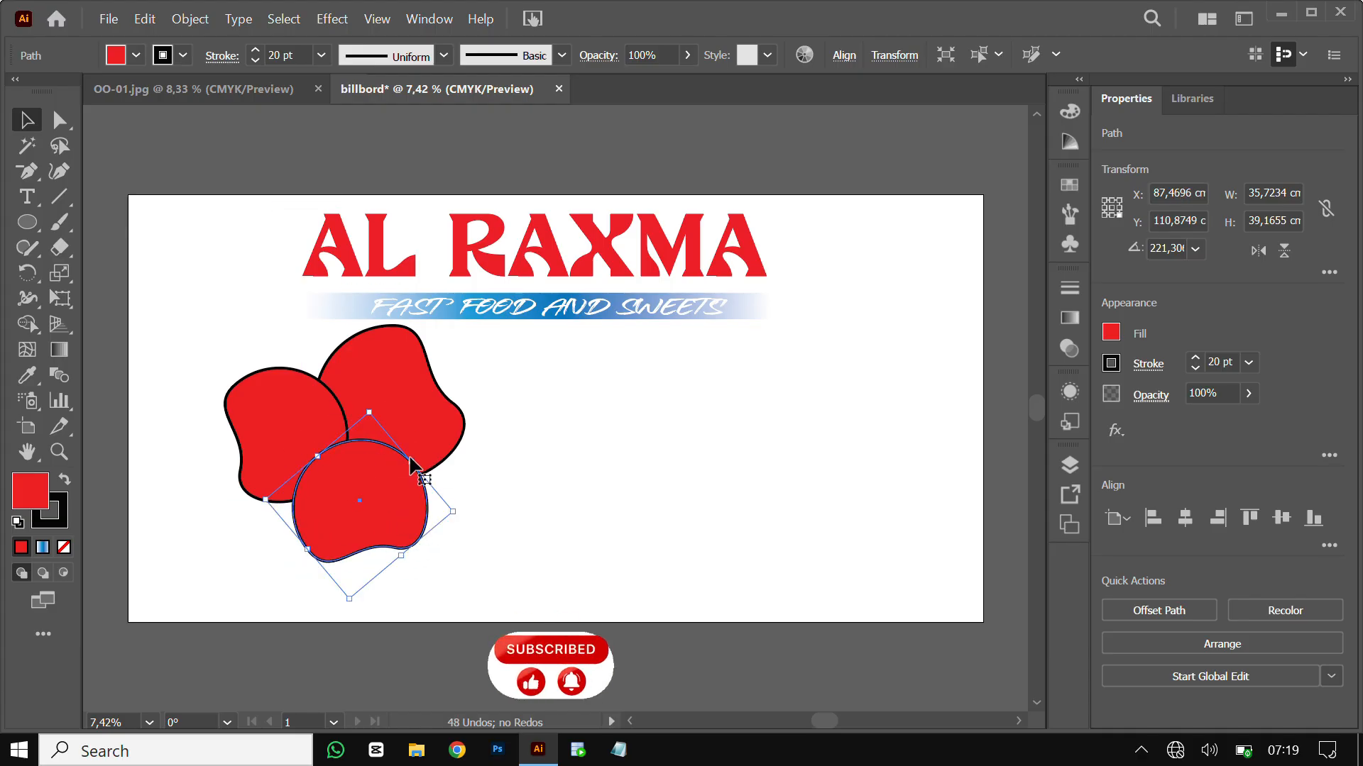
# Move the three petals to the lower left and enlarge them to about 62.77 × 61.97 cm
pyautogui.moveTo(319, 537); pyautogui.dragTo(267, 555)
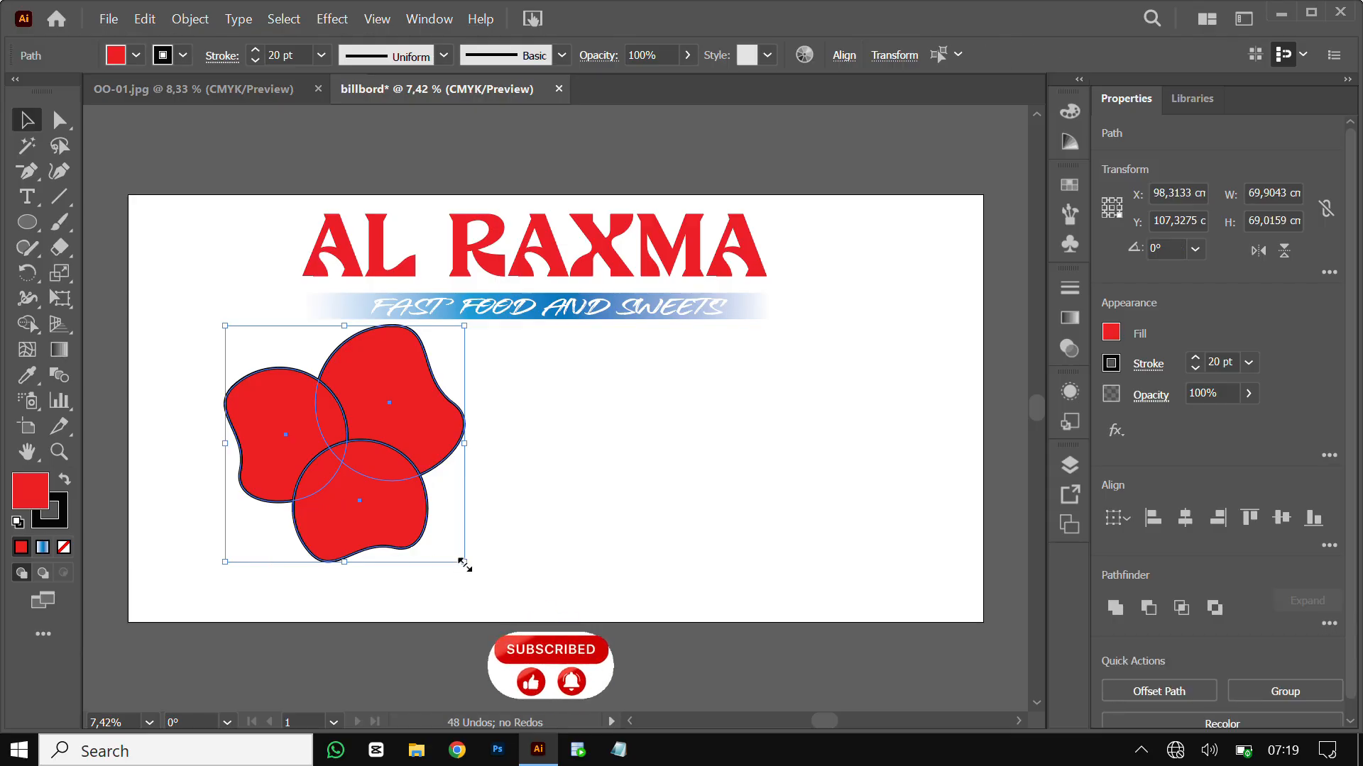
pyautogui.moveTo(465, 565); pyautogui.dragTo(442, 551)
pyautogui.keyDown('shift'); pyautogui.click(351, 431); pyautogui.keyUp('shift')
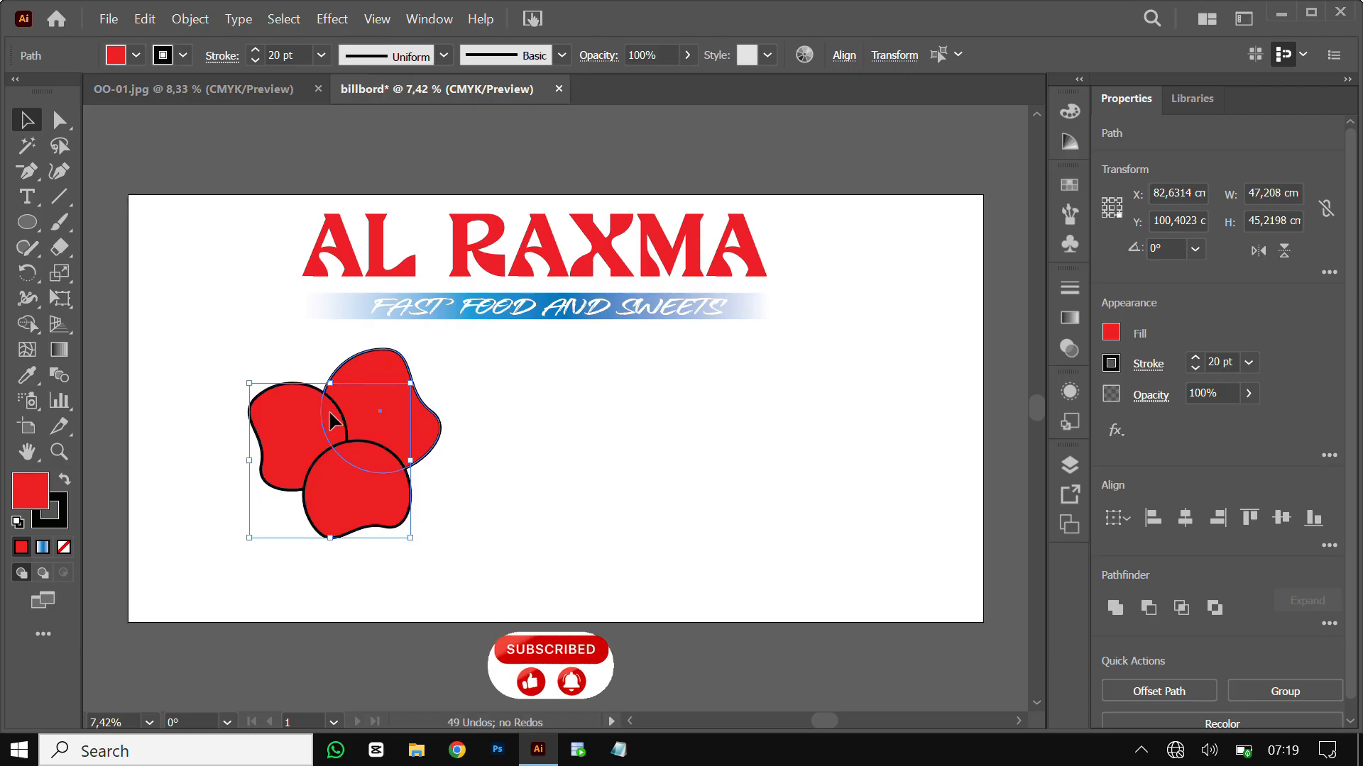
pyautogui.moveTo(374, 417); pyautogui.dragTo(295, 419)
pyautogui.hotkey('ctrl', 'z')
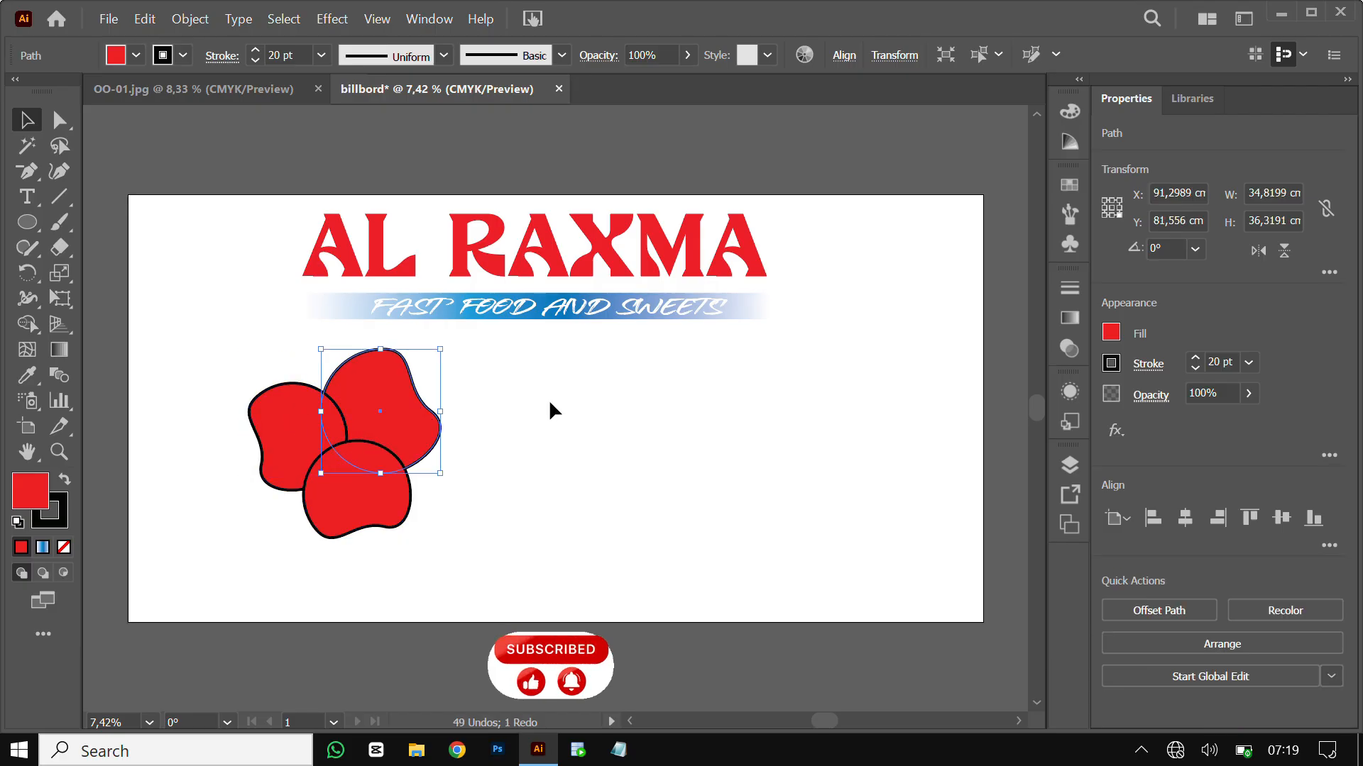
pyautogui.moveTo(281, 528); pyautogui.dragTo(283, 527)
pyautogui.moveTo(358, 444); pyautogui.dragTo(279, 454)
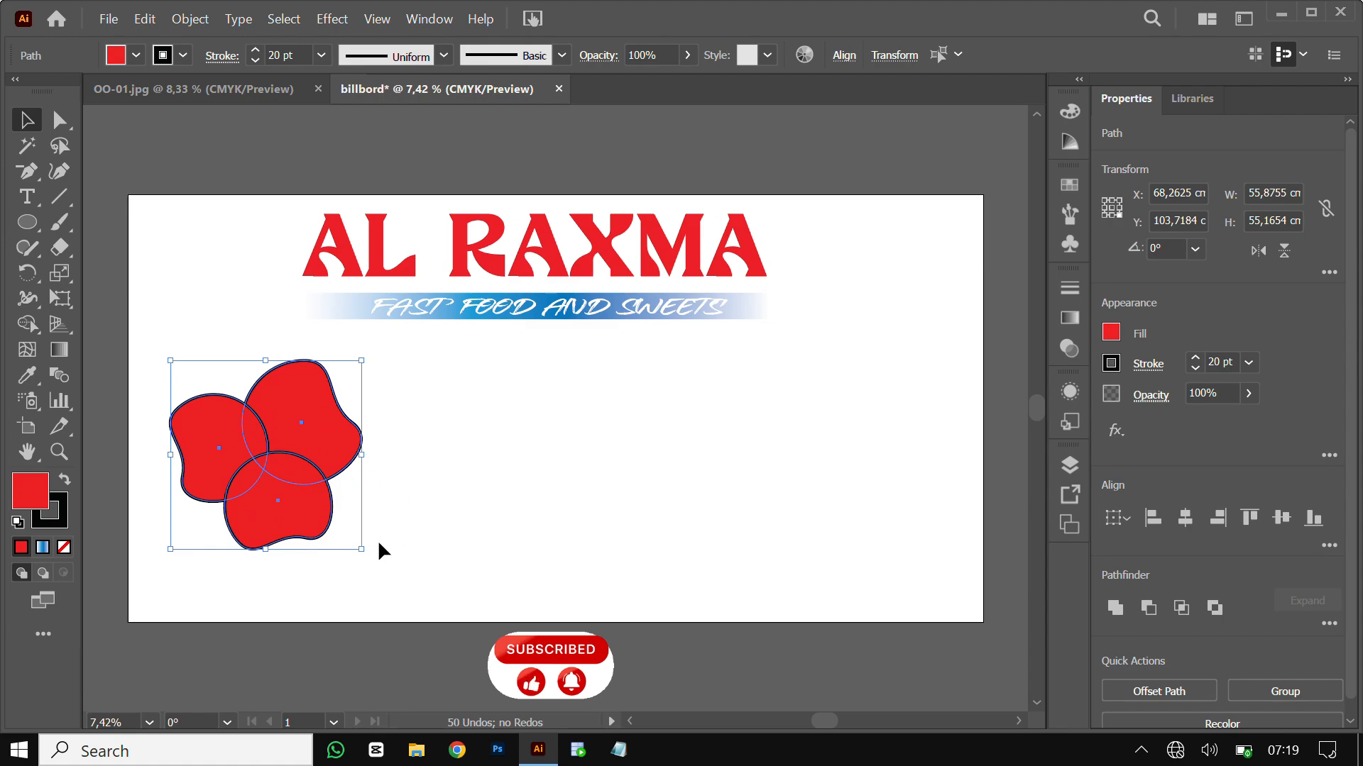
pyautogui.moveTo(363, 550); pyautogui.dragTo(385, 572)
pyautogui.click(173, 139)
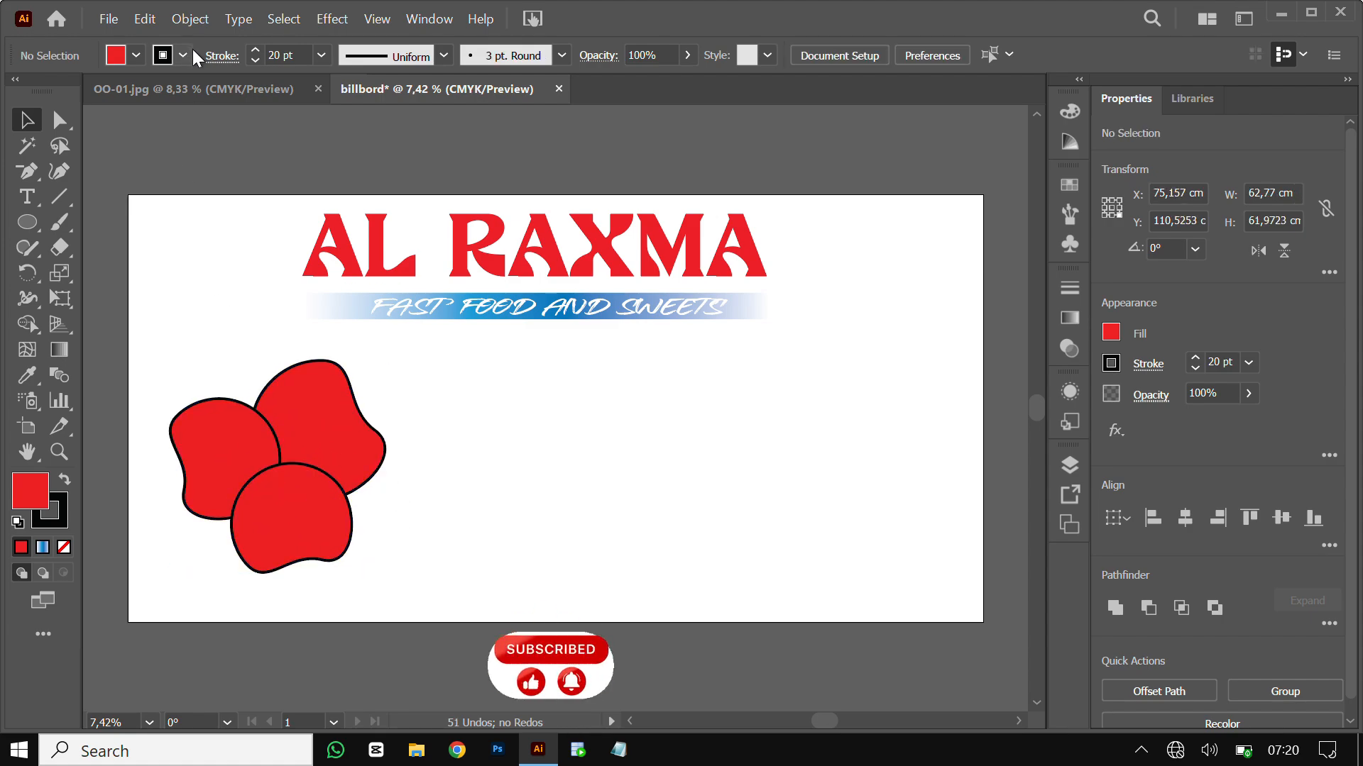
# Draw a red rectangle with no stroke along the artboard bottom, thinned to 250 × 9.45 cm
pyautogui.click(27, 224)
pyautogui.click(143, 227)
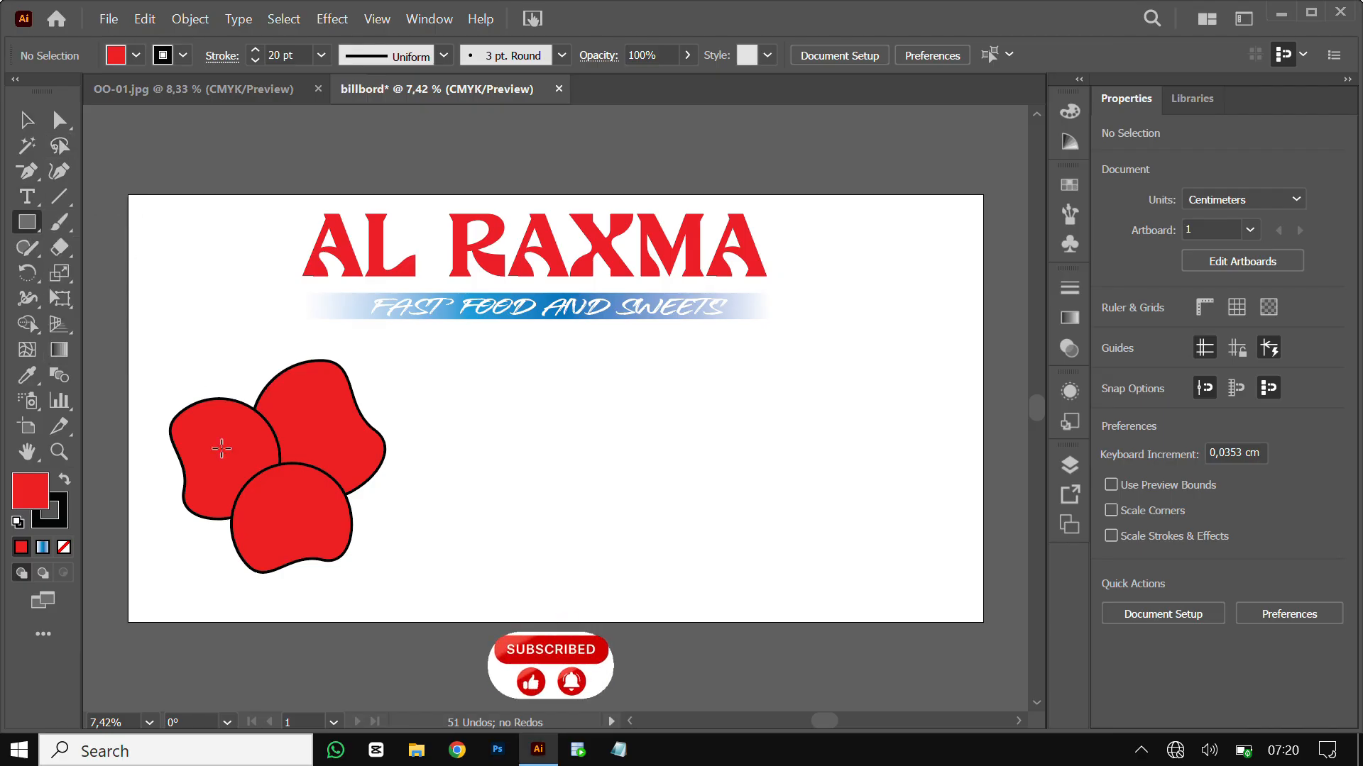
pyautogui.moveTo(128, 566)
pyautogui.mouseDown()
pyautogui.moveTo(343, 605)
pyautogui.moveTo(781, 603)
pyautogui.moveTo(983, 622)
pyautogui.mouseUp()
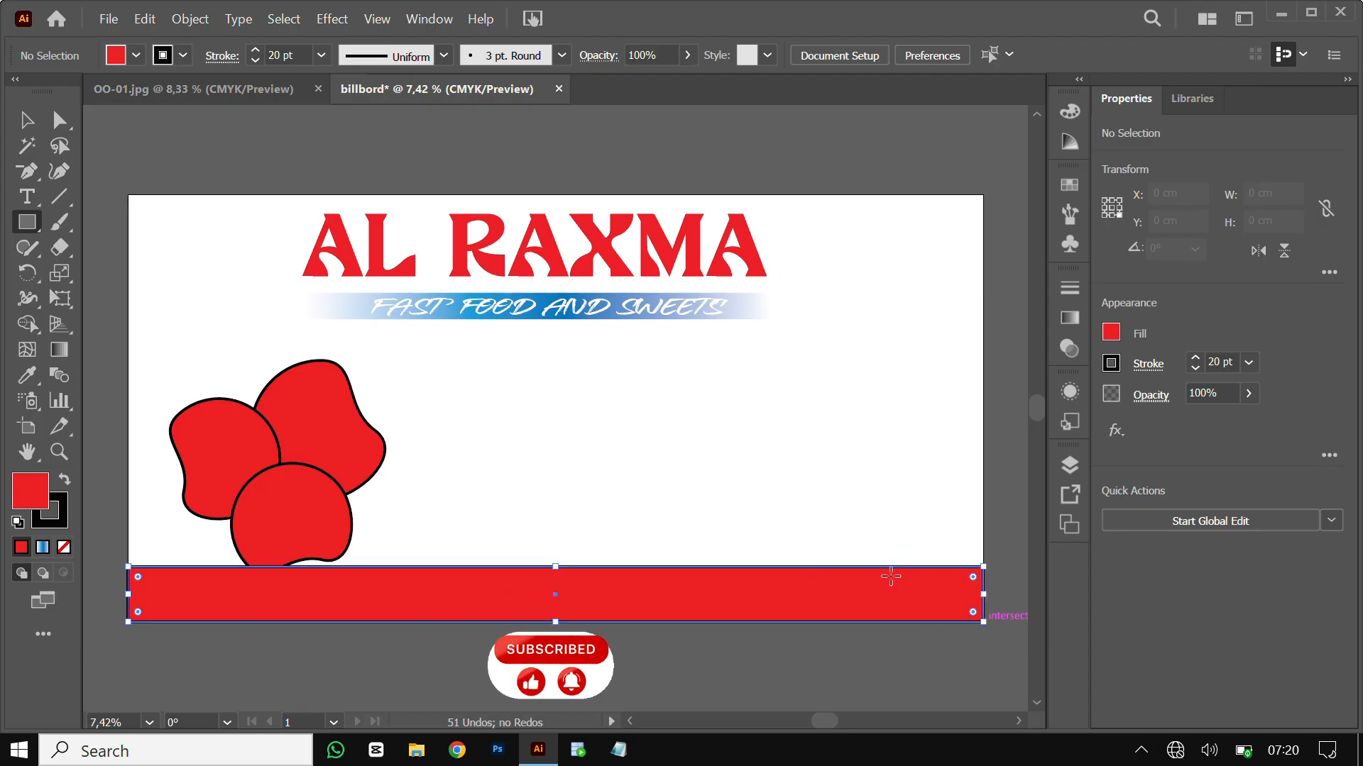
pyautogui.click(181, 61)
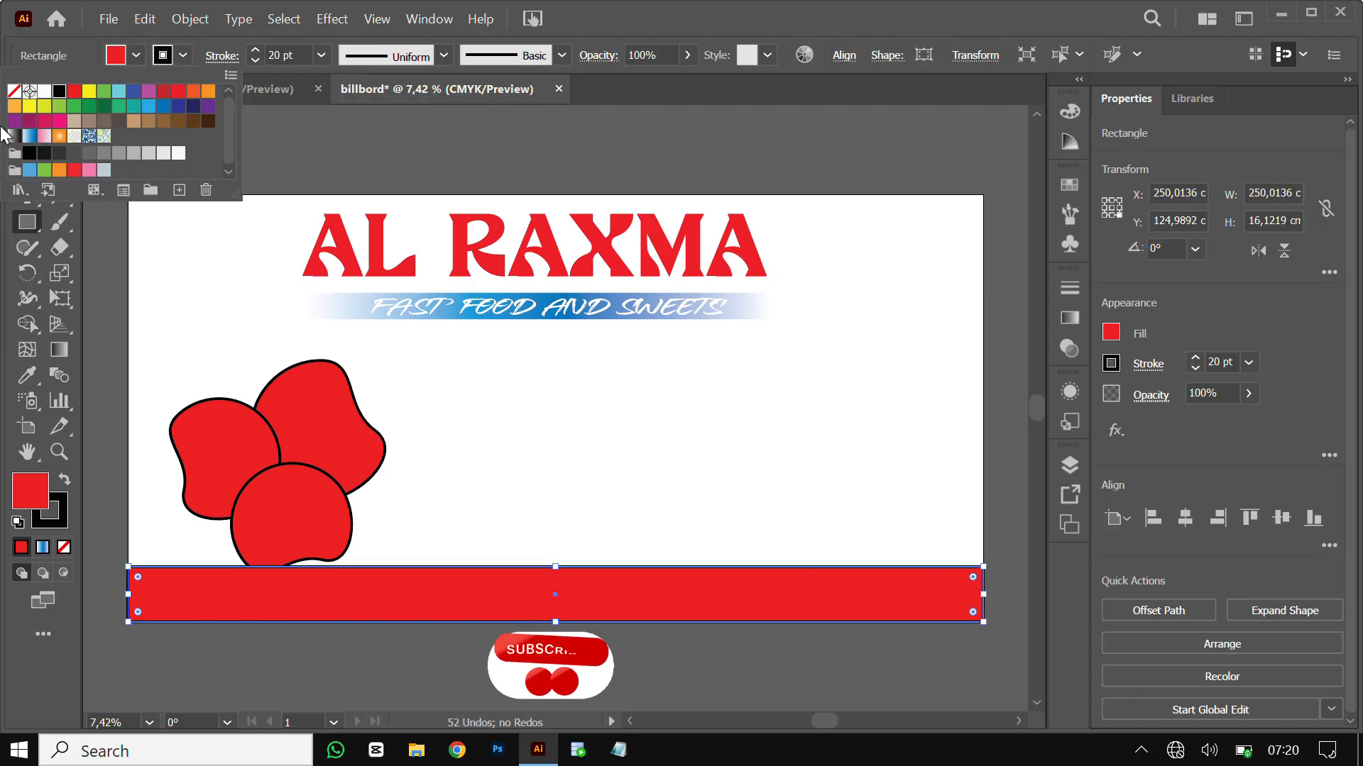
pyautogui.click(14, 91)
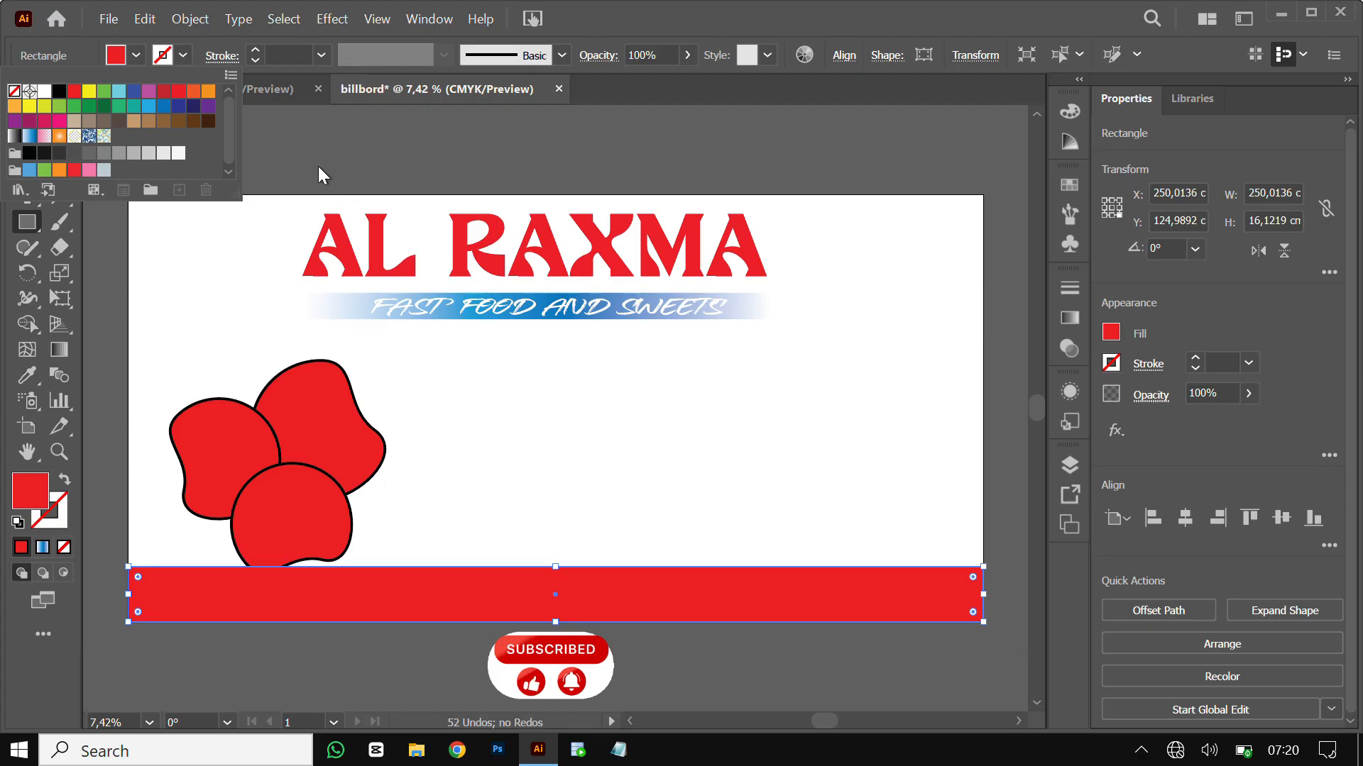
pyautogui.click(23, 121)
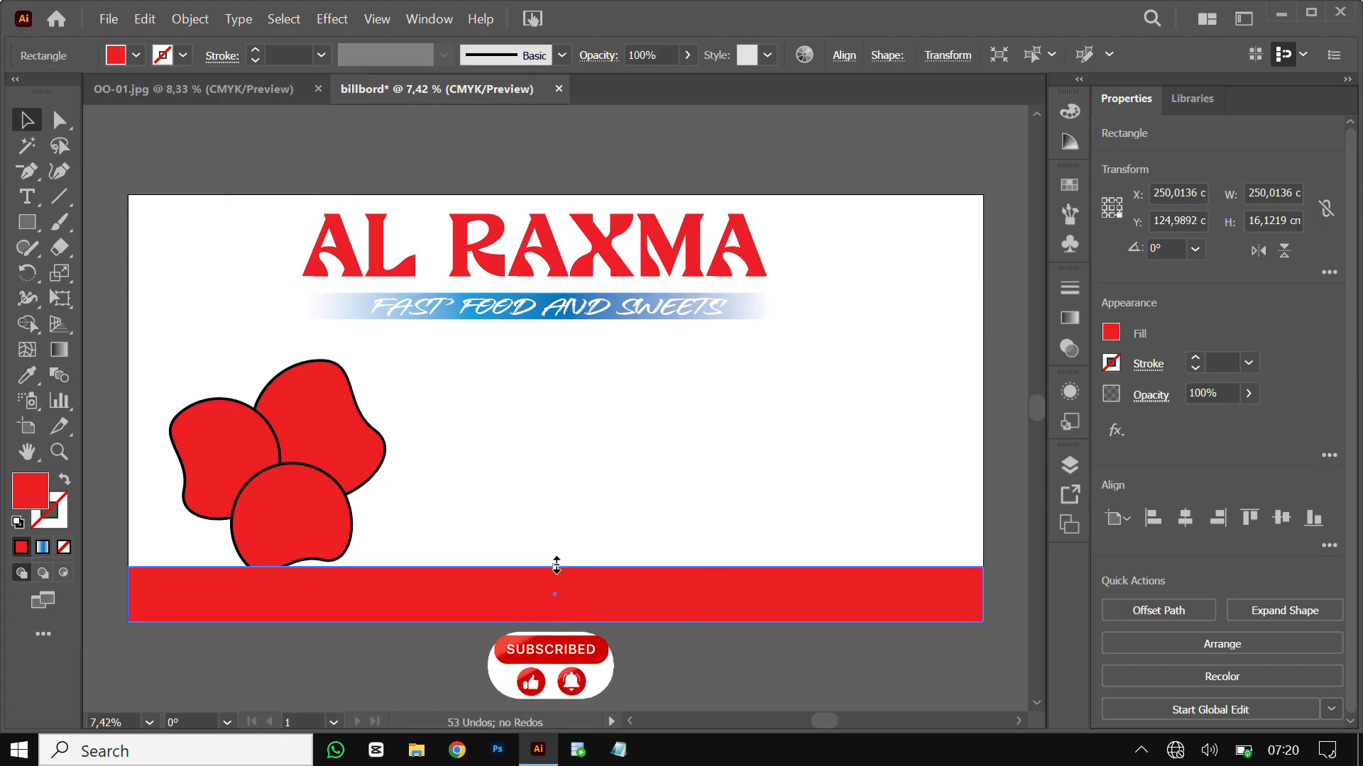
pyautogui.moveTo(557, 565); pyautogui.dragTo(555, 589)
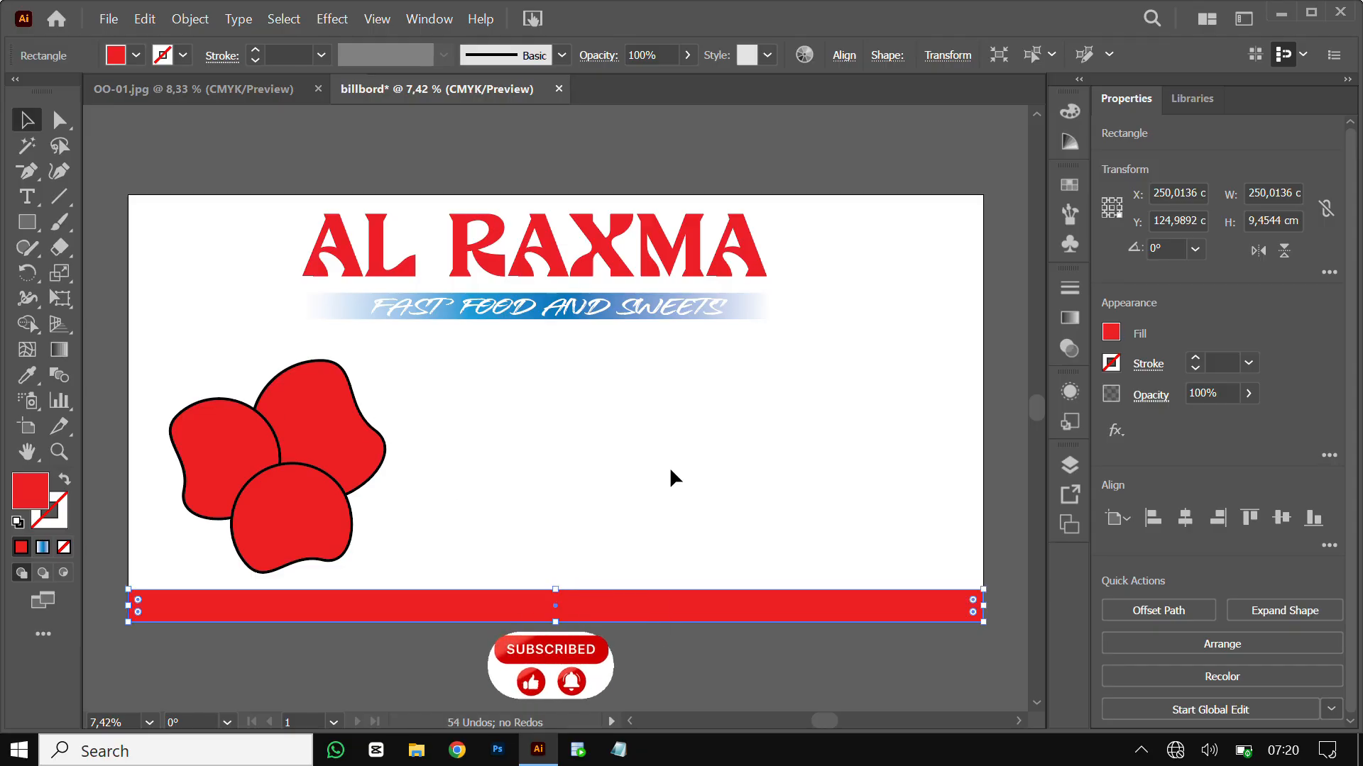
pyautogui.click(571, 565)
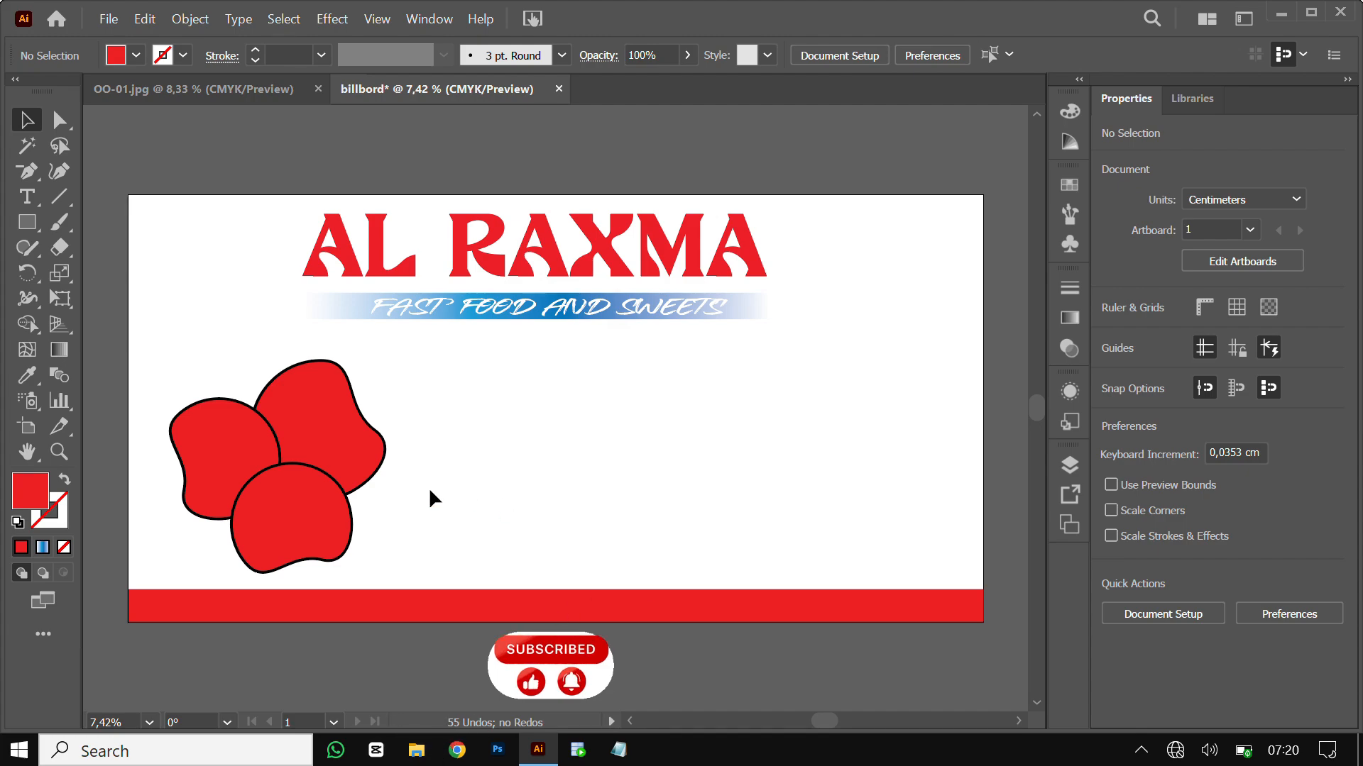
# Open Downloads in File Explorer and select the young chef photo under Last week
pyautogui.click(416, 750)
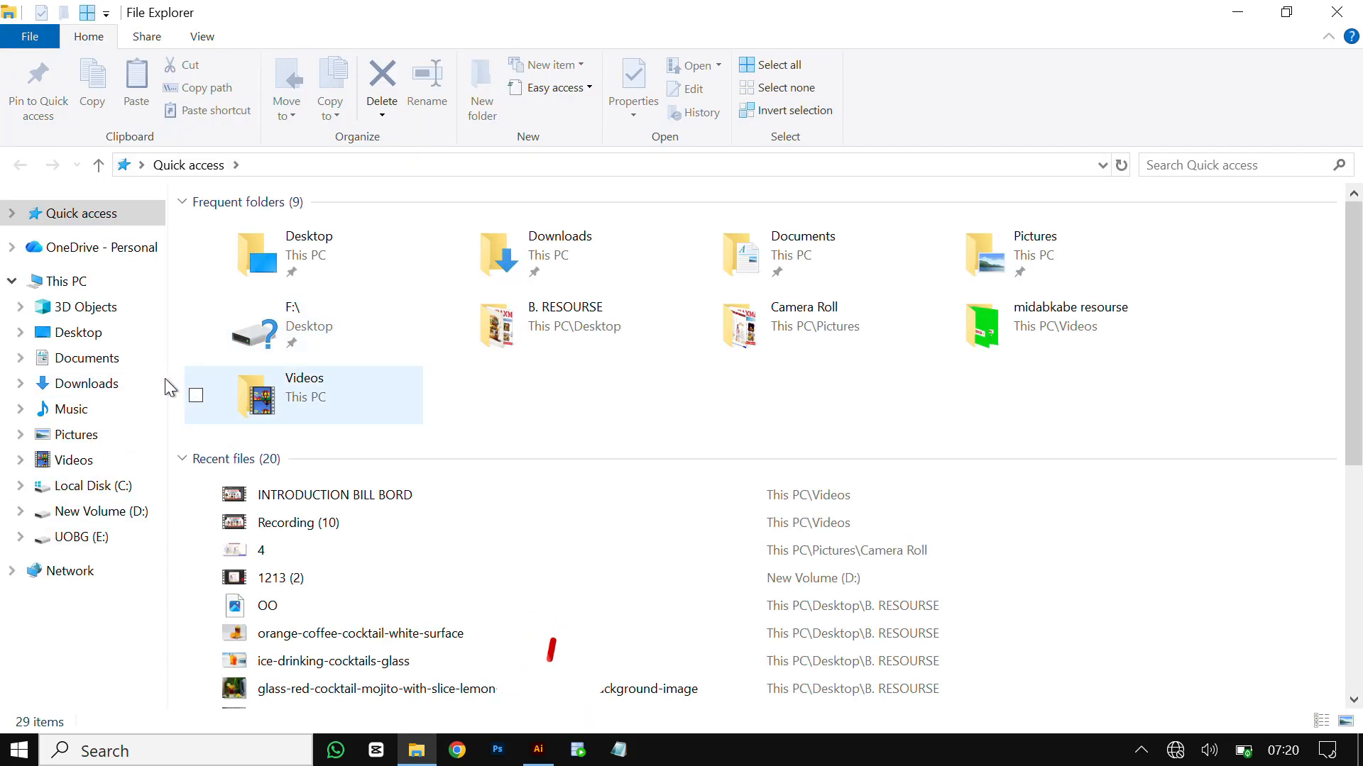
pyautogui.click(96, 390)
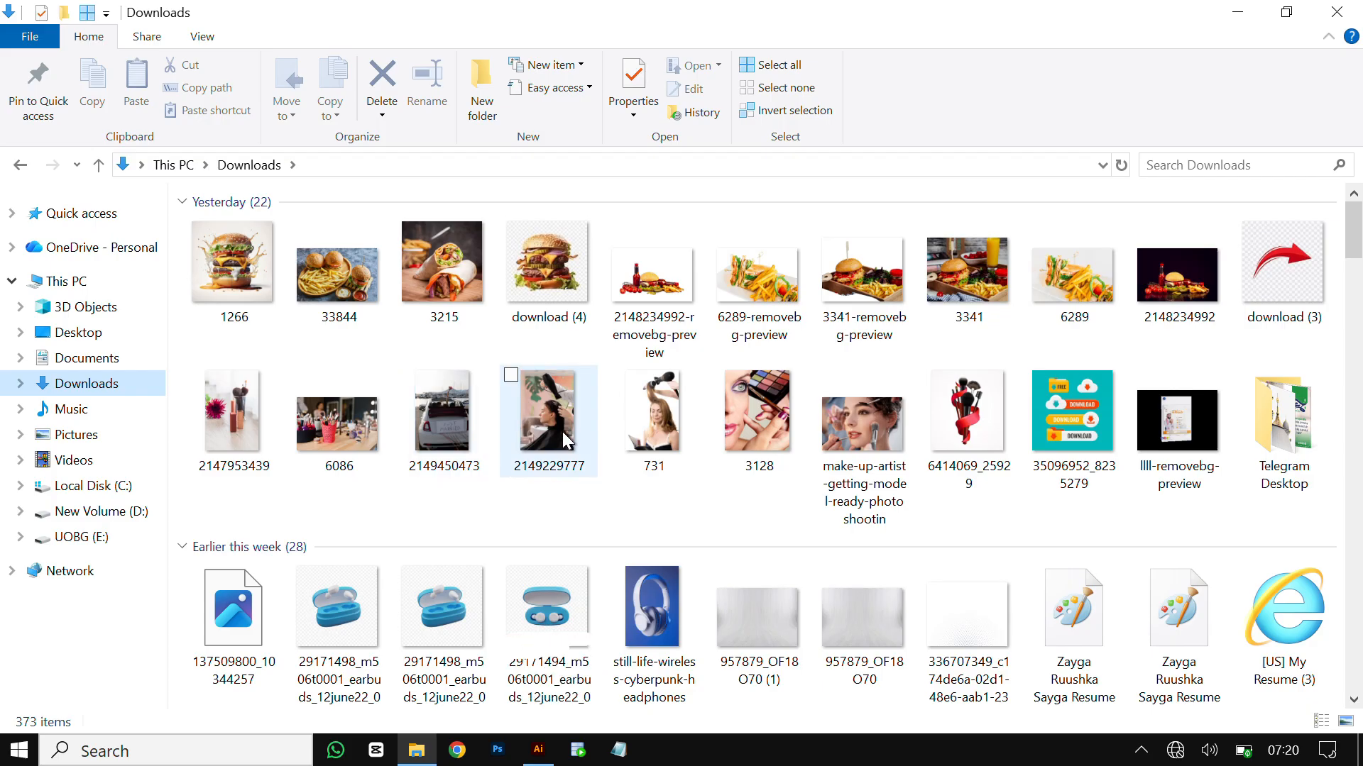
pyautogui.scroll(-5, 562, 431)
pyautogui.scroll(-5, 564, 440)
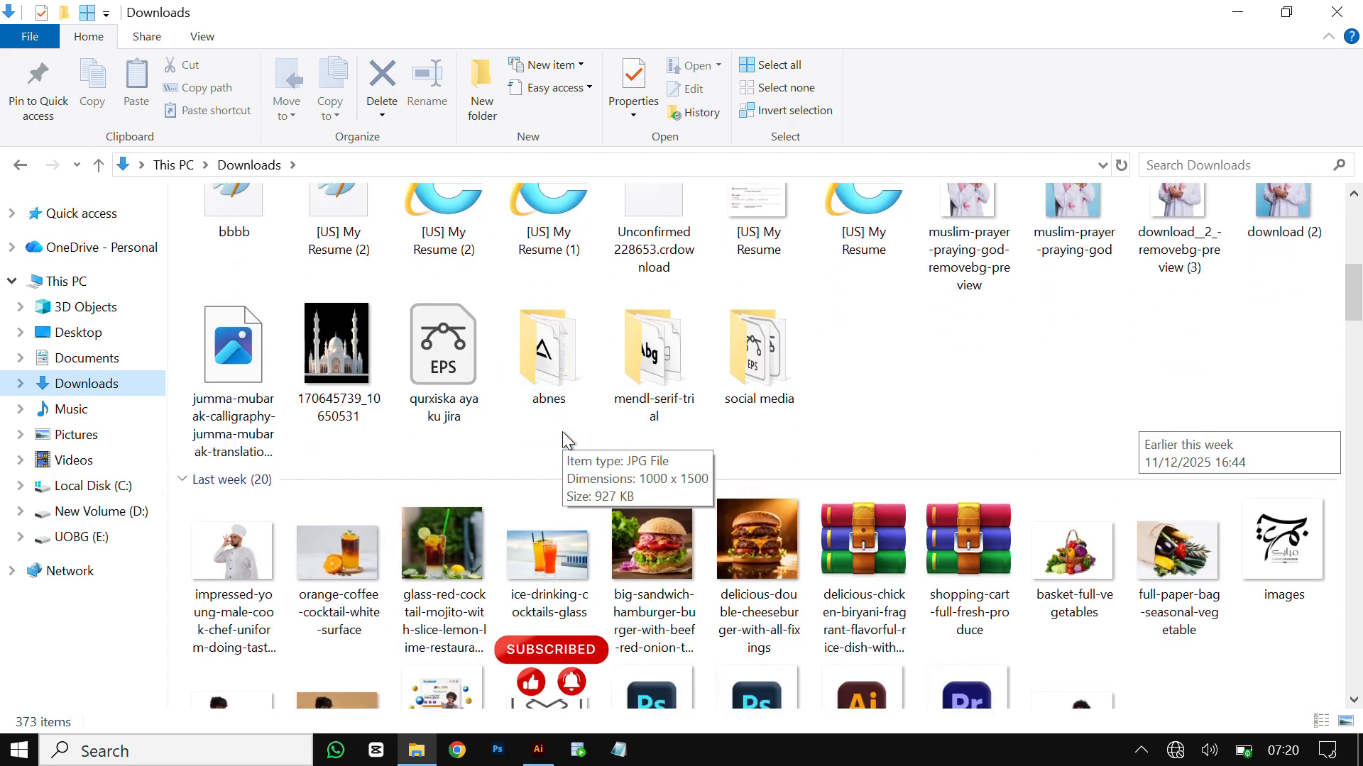
pyautogui.click(226, 430)
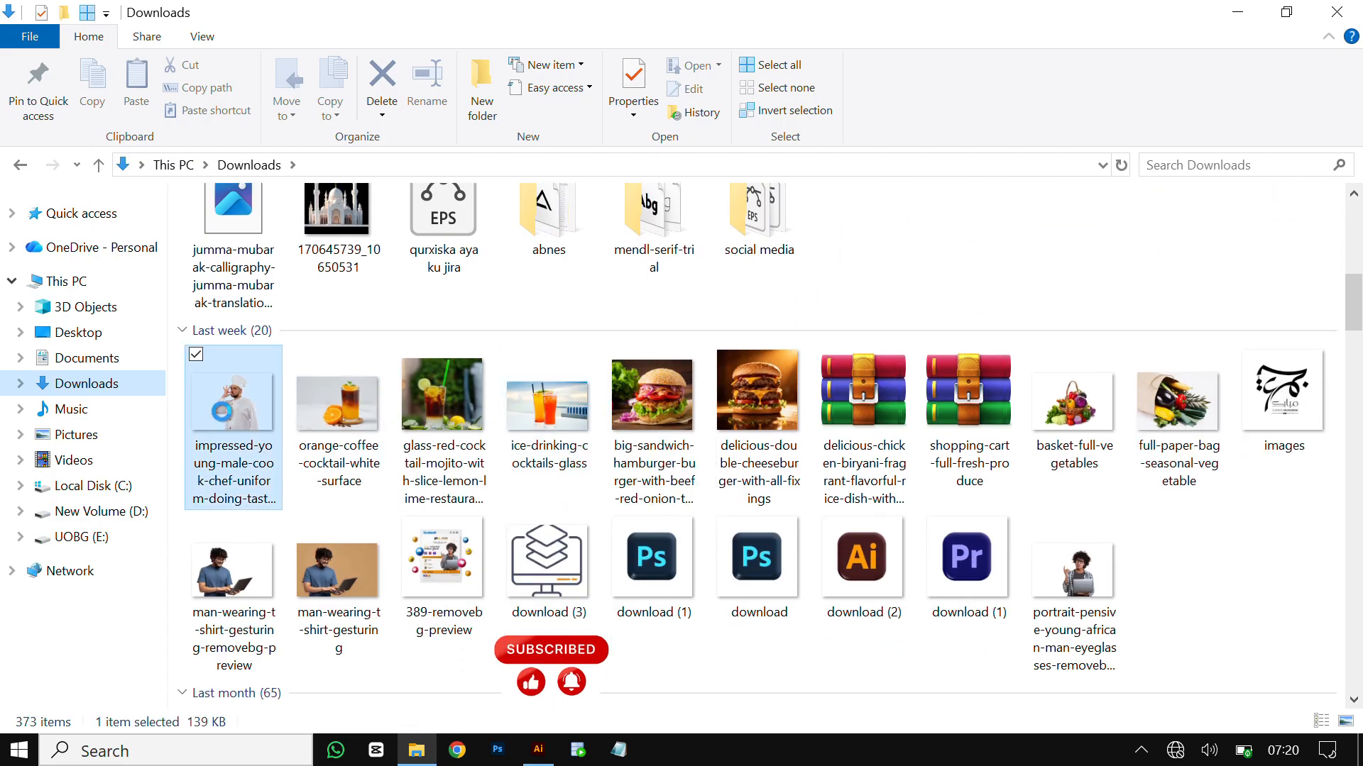
# Place the chef photo on the billboard and enlarge it toward the bottom right
pyautogui.click(534, 752)
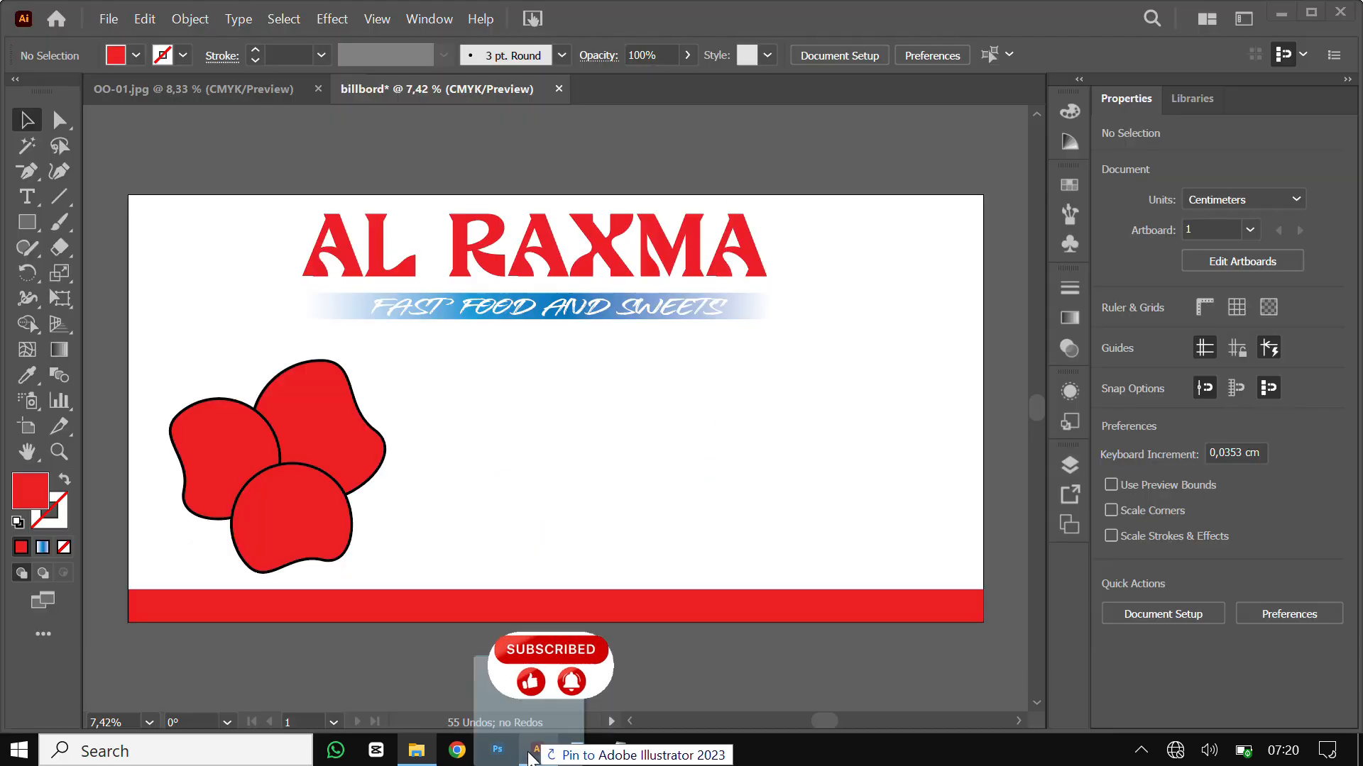
pyautogui.moveTo(529, 755); pyautogui.dragTo(851, 482)
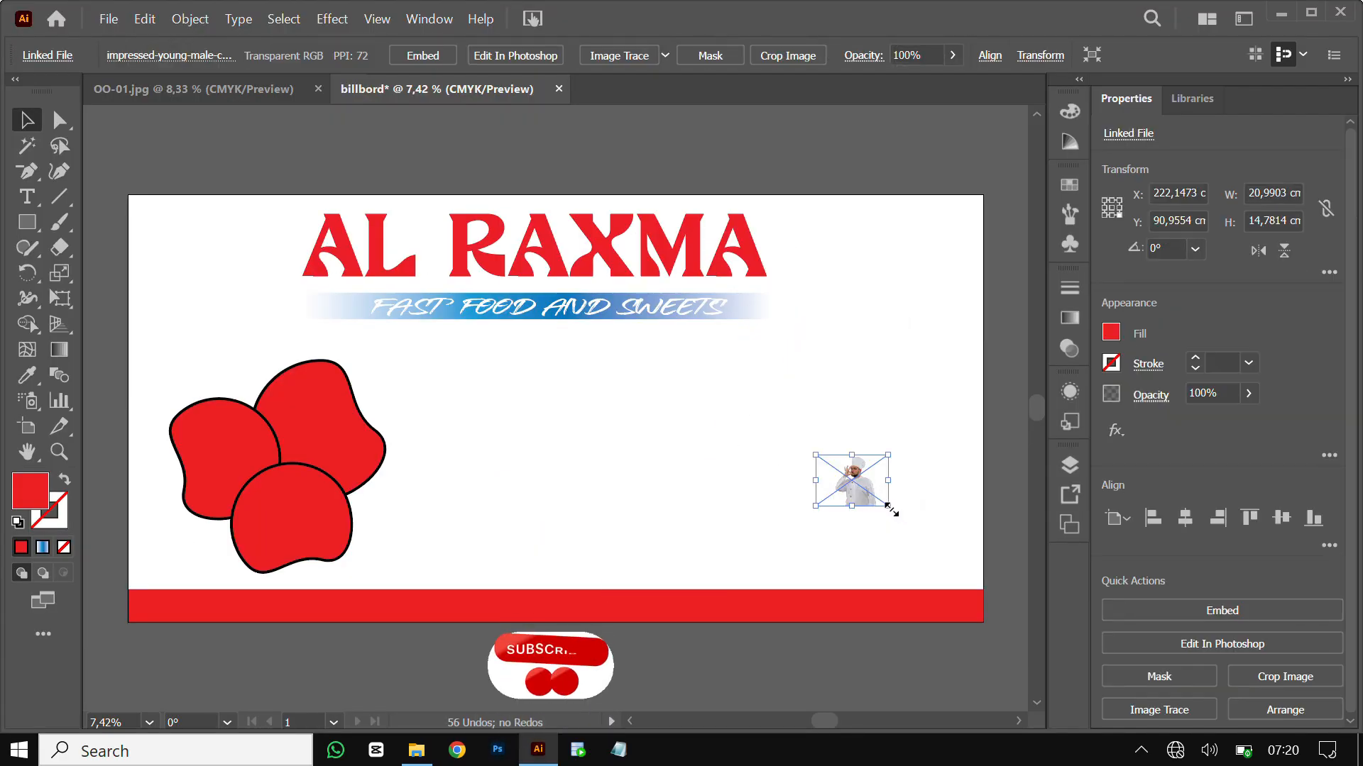
pyautogui.moveTo(890, 508); pyautogui.dragTo(945, 547)
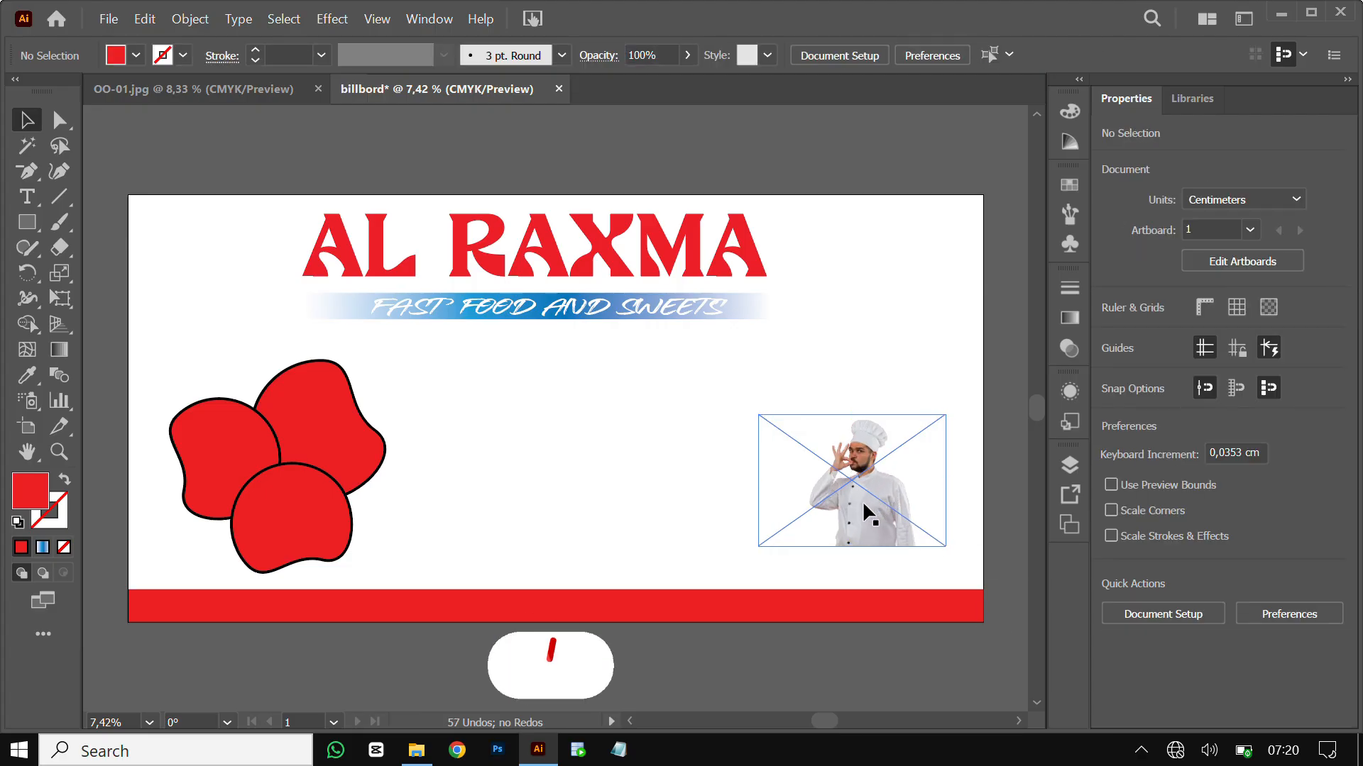
pyautogui.moveTo(863, 505); pyautogui.dragTo(843, 463)
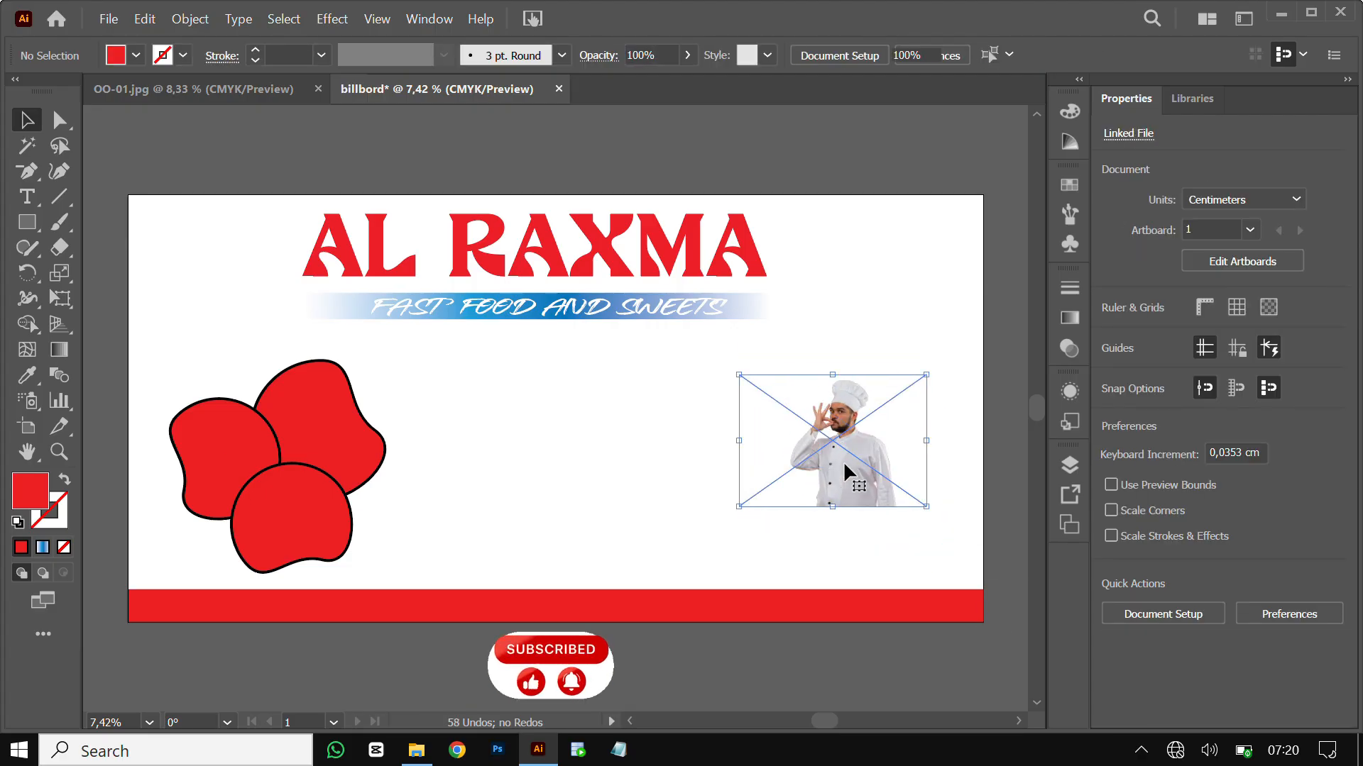
pyautogui.moveTo(926, 506); pyautogui.dragTo(1024, 667)
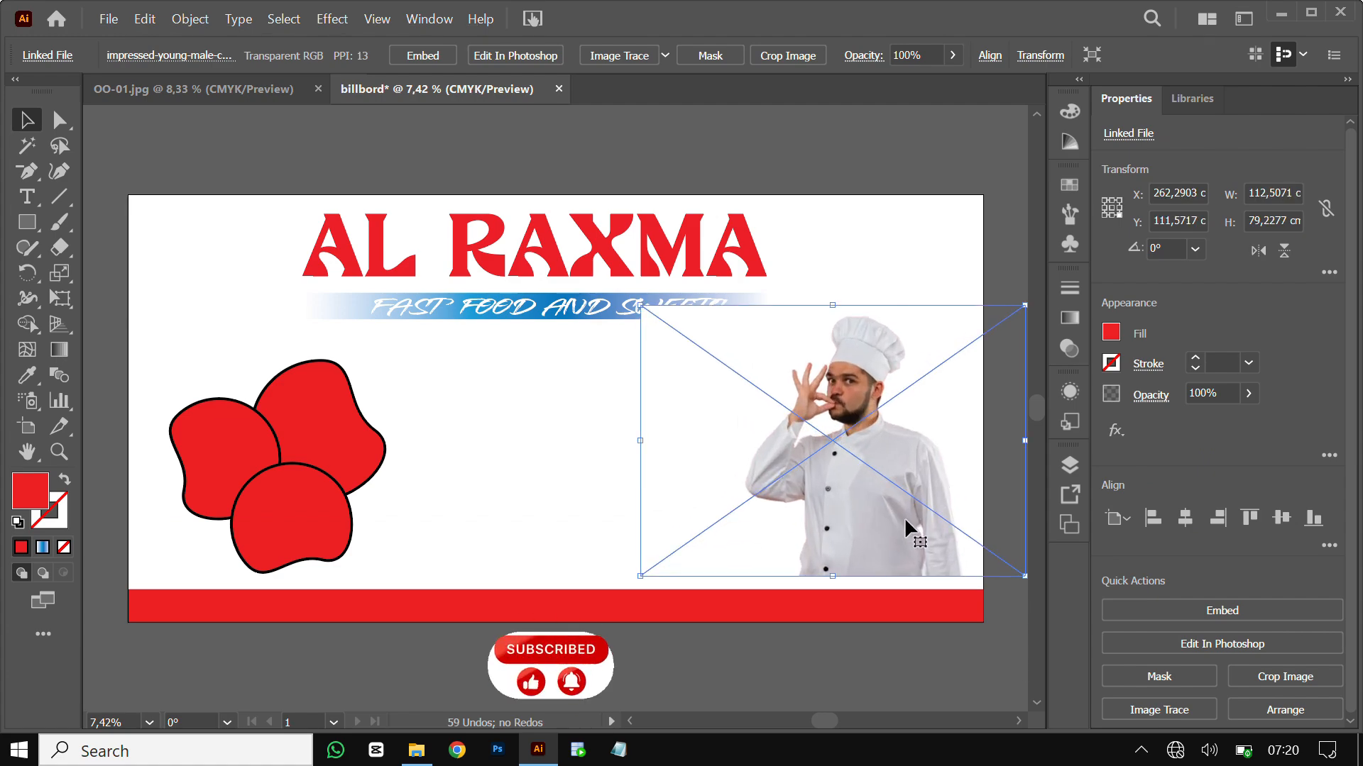
pyautogui.moveTo(904, 517); pyautogui.dragTo(912, 538)
# Send the chef photo to the back behind the red bar and stretch its top edge taller
pyautogui.rightClick(913, 539)
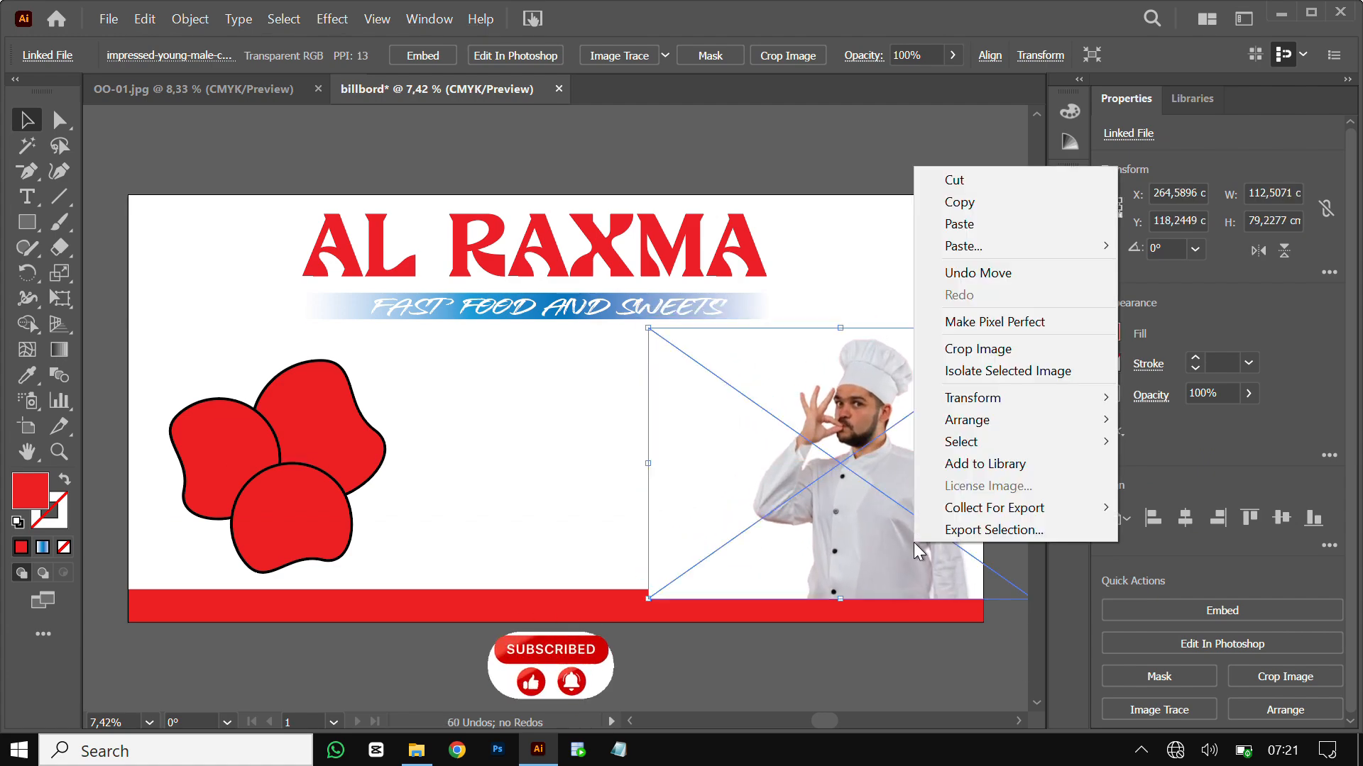
pyautogui.click(572, 477)
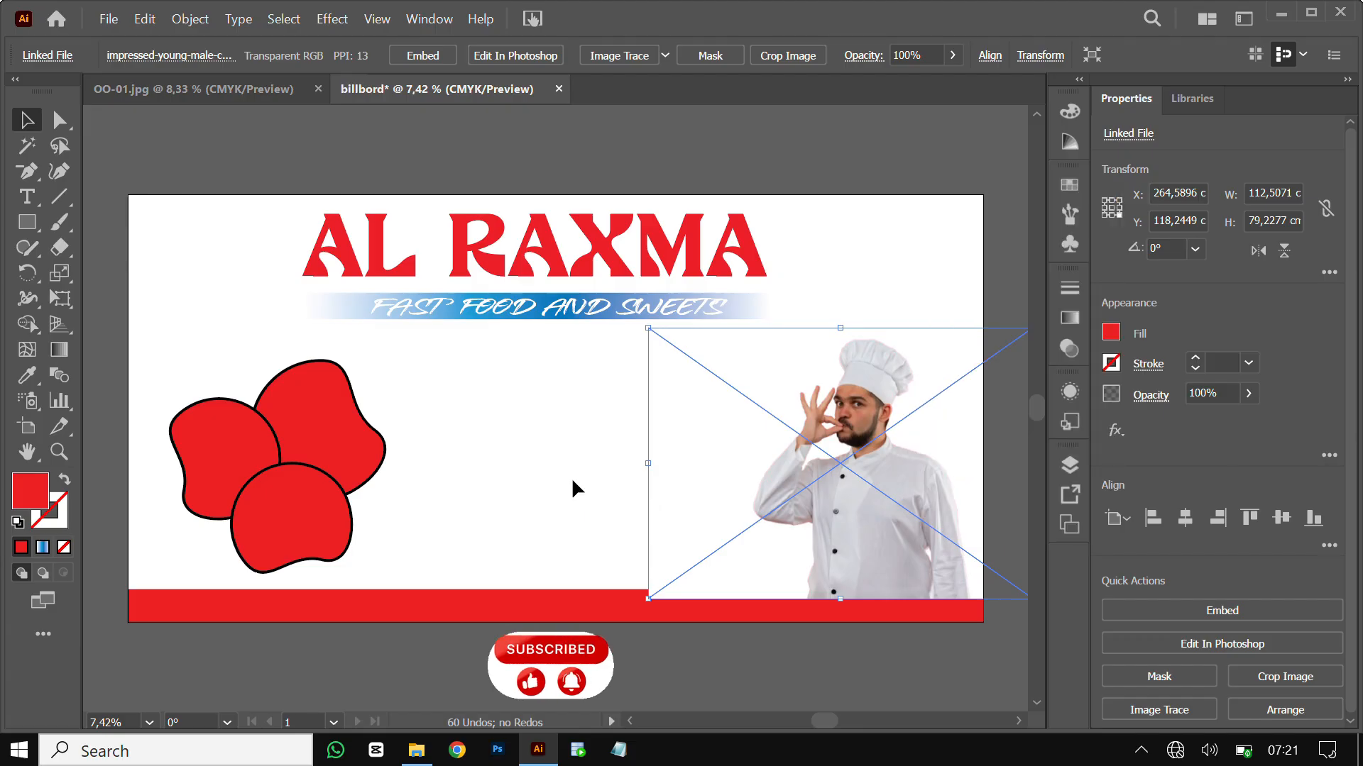
pyautogui.click(572, 476)
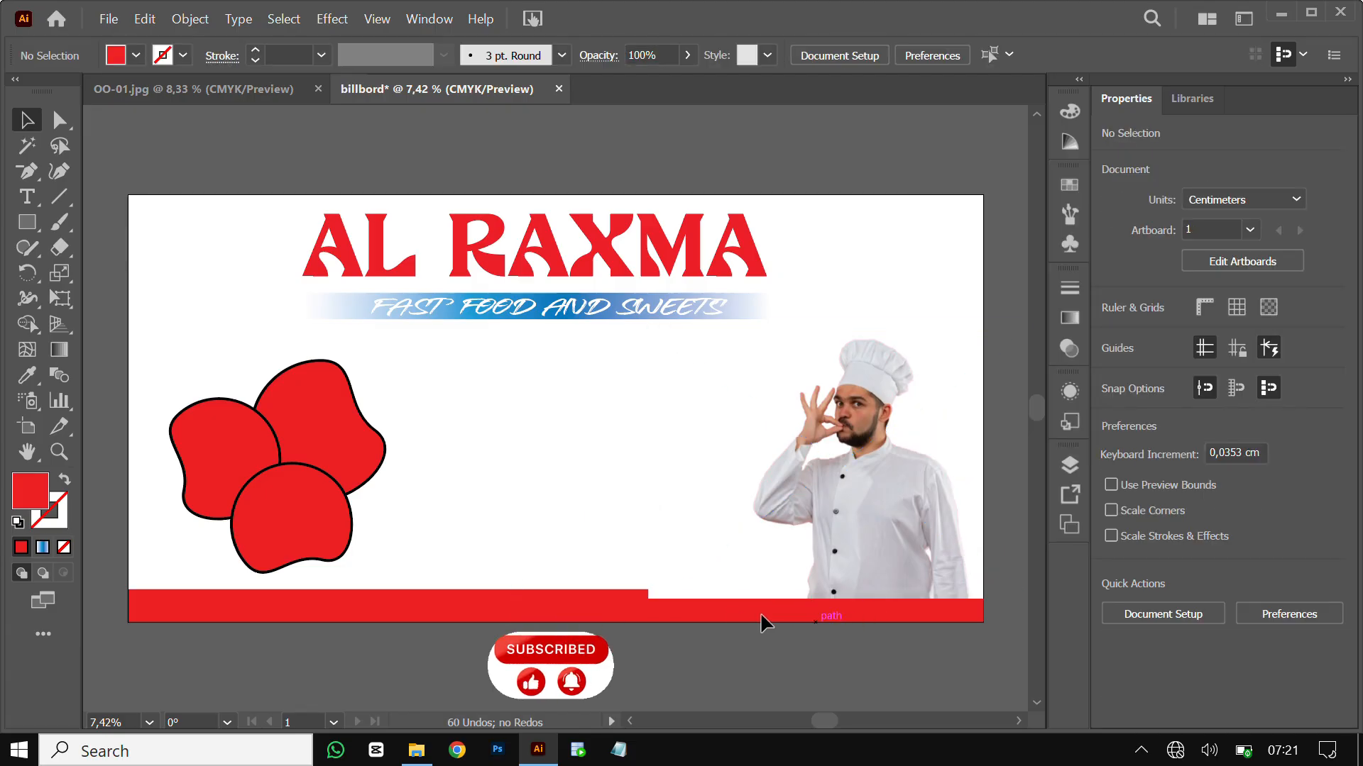
pyautogui.rightClick(818, 506)
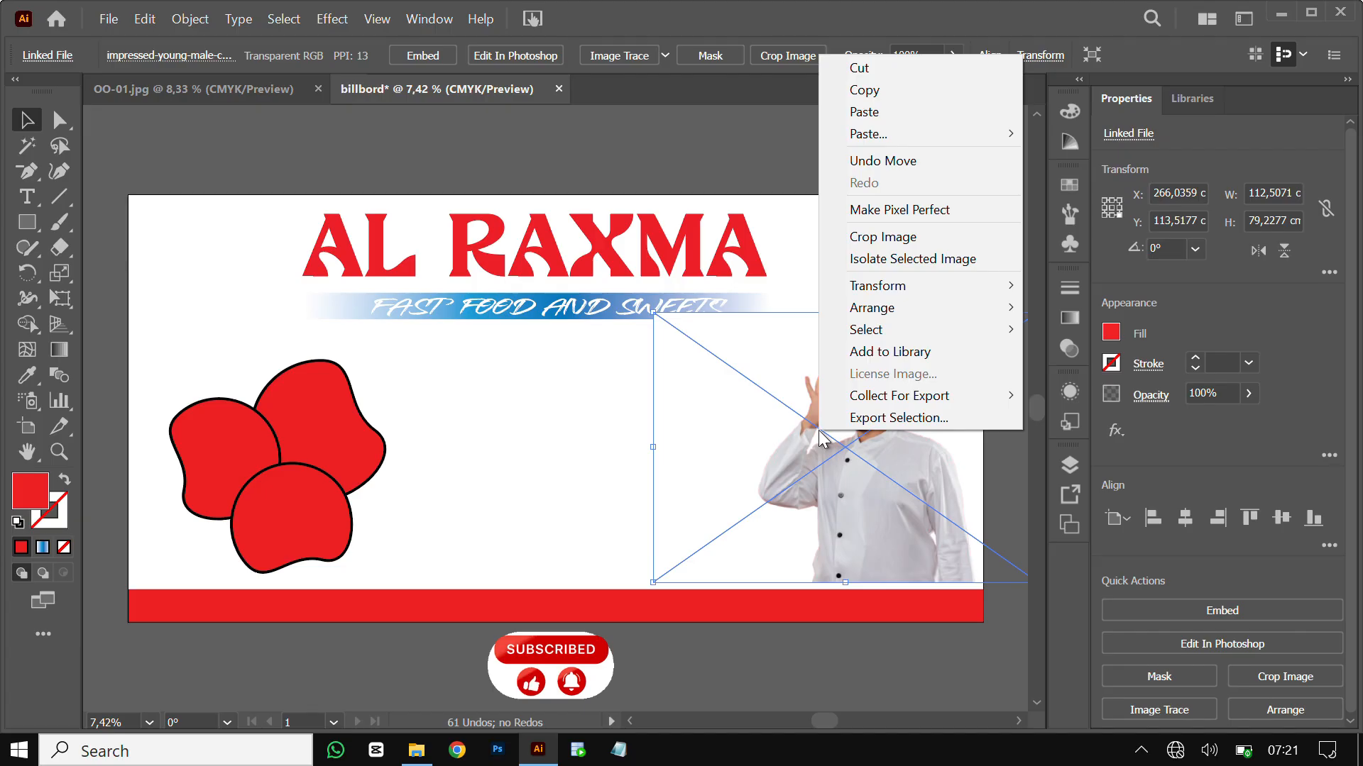
pyautogui.moveTo(888, 311)
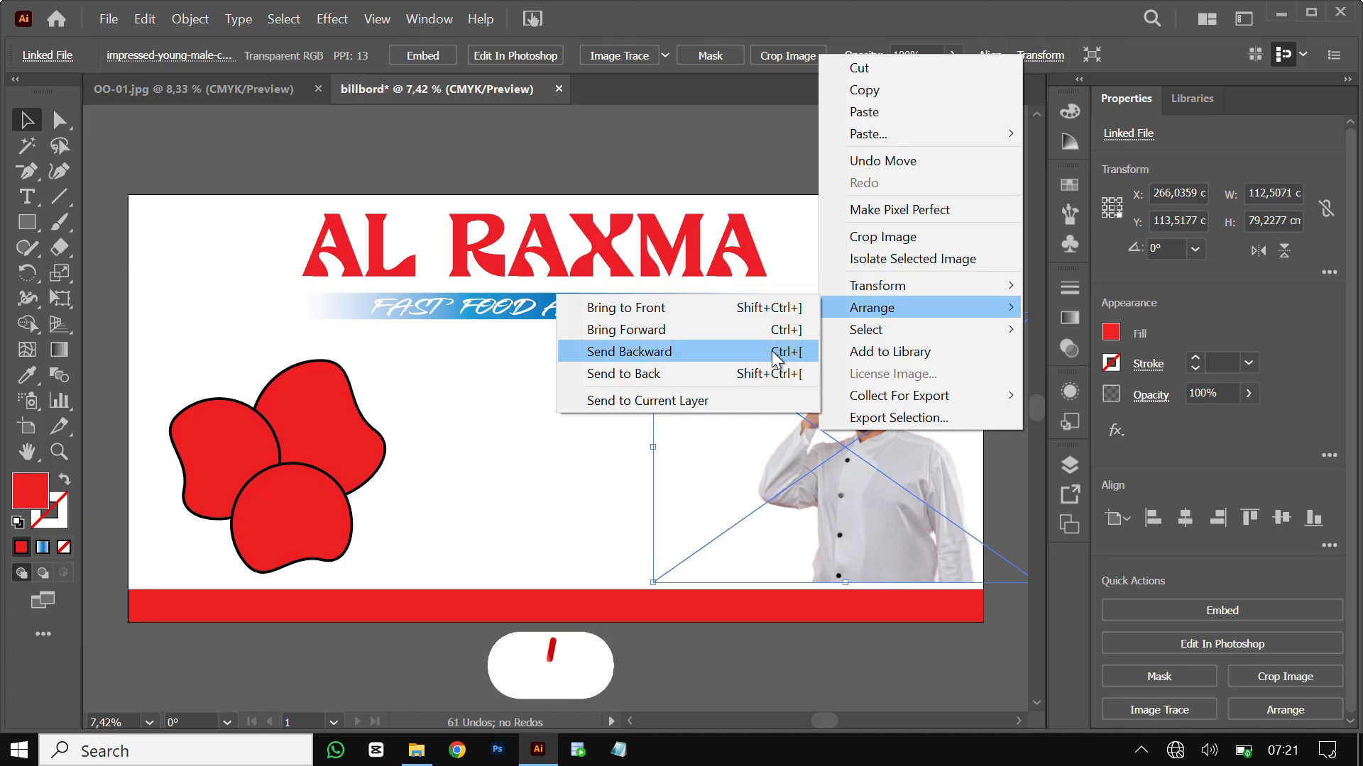
pyautogui.click(720, 372)
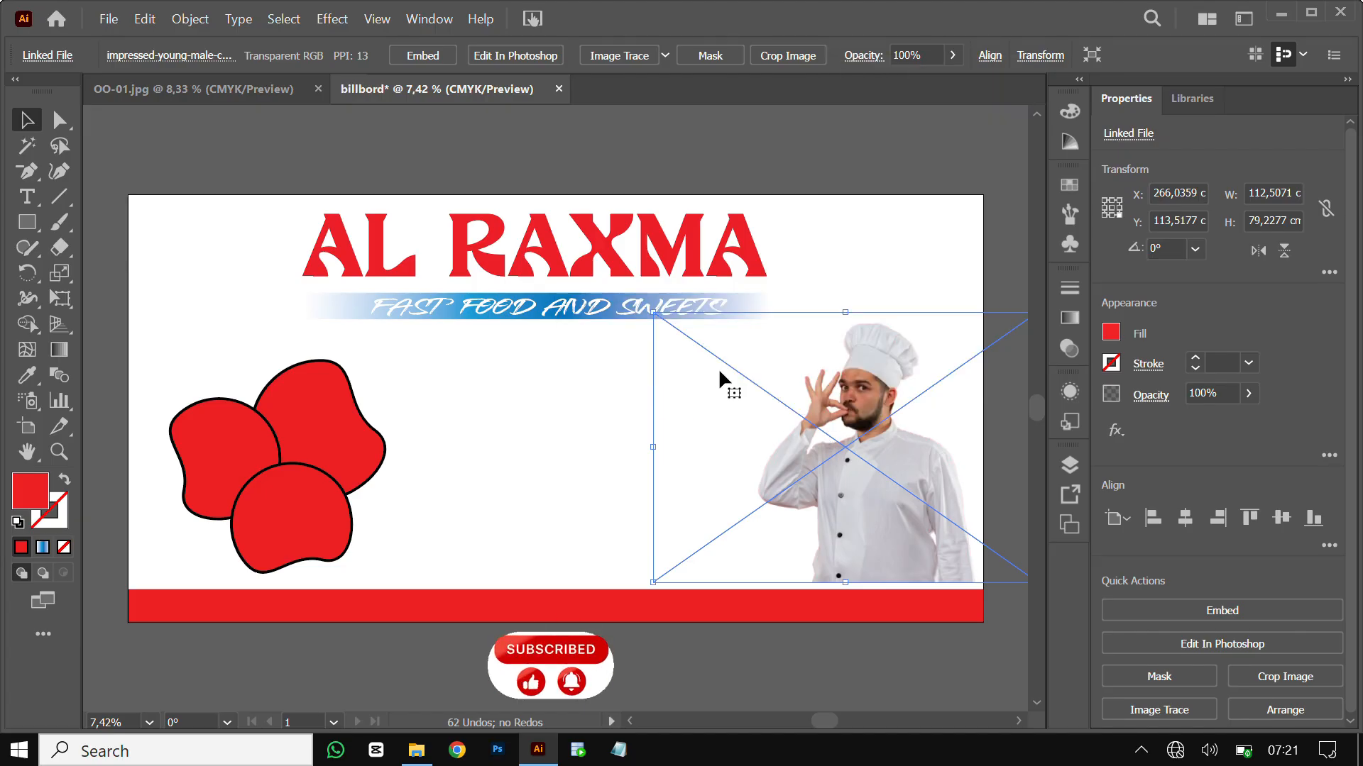
pyautogui.click(546, 408)
pyautogui.moveTo(891, 490); pyautogui.dragTo(889, 505)
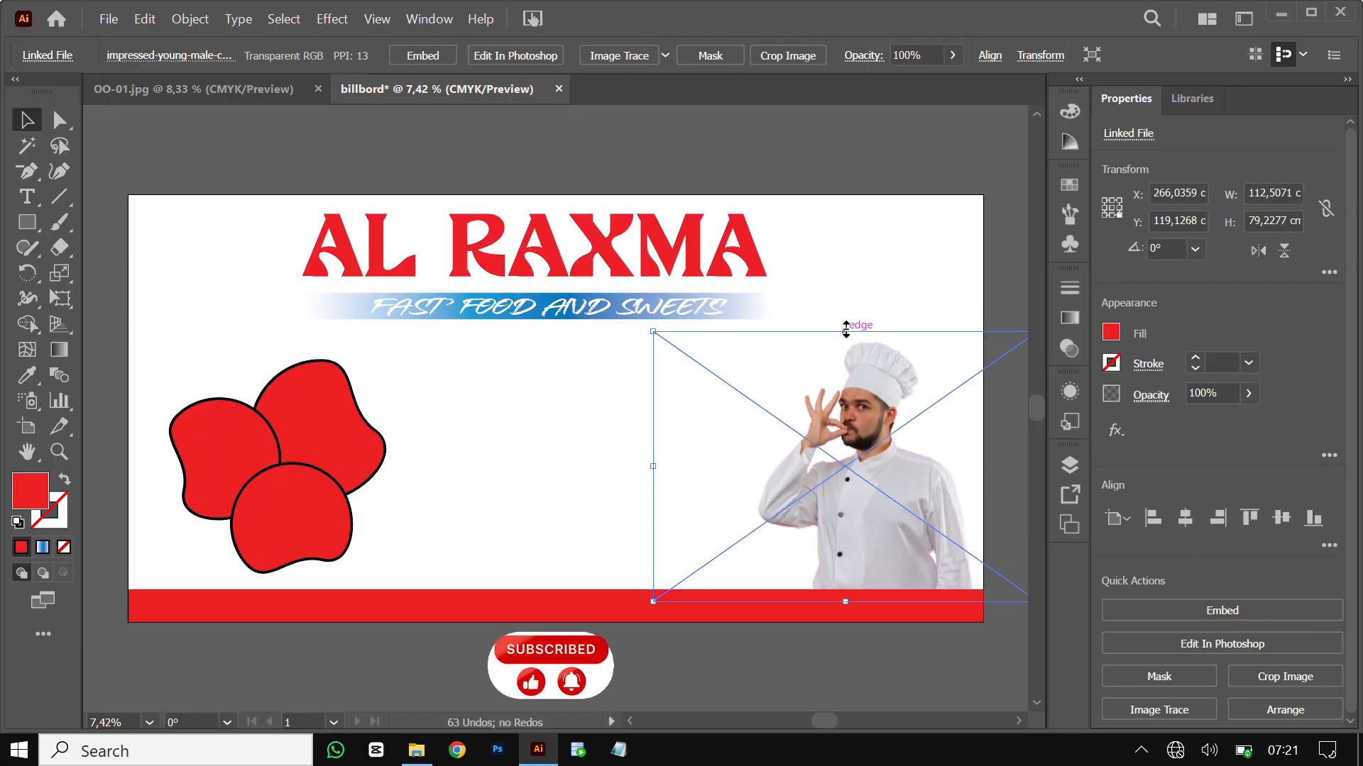
pyautogui.moveTo(845, 330); pyautogui.dragTo(845, 322)
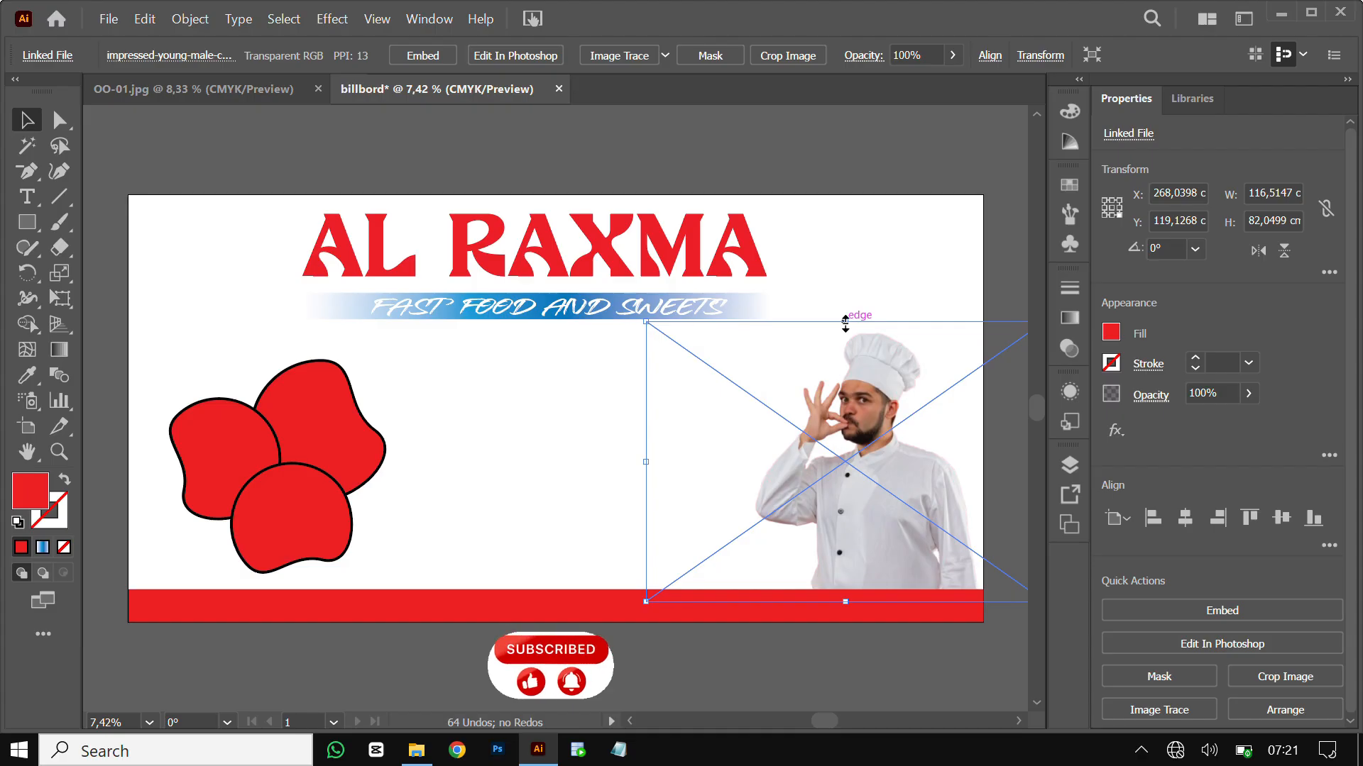
pyautogui.click(844, 318)
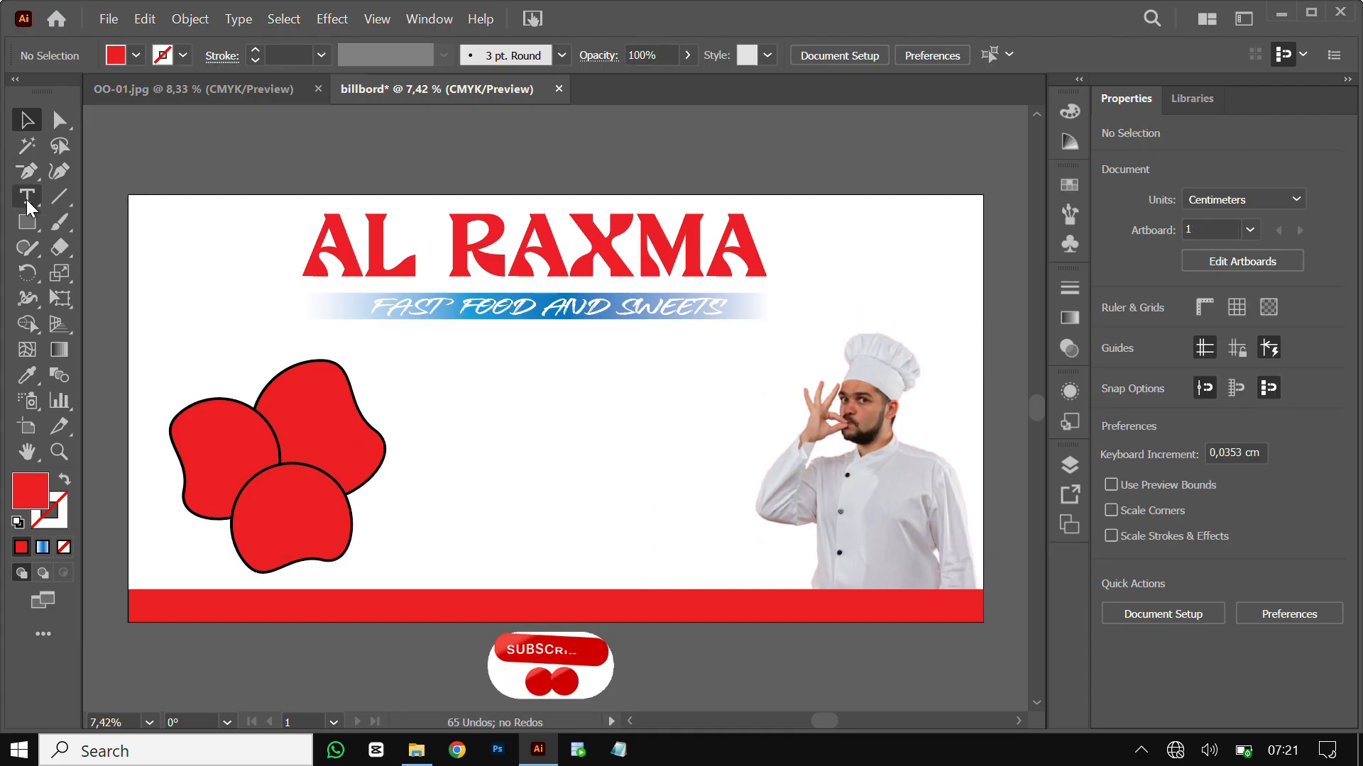
# Draw a red square between the blobs and the chef photo and round its corners
pyautogui.moveTo(36, 224); pyautogui.dragTo(136, 228)
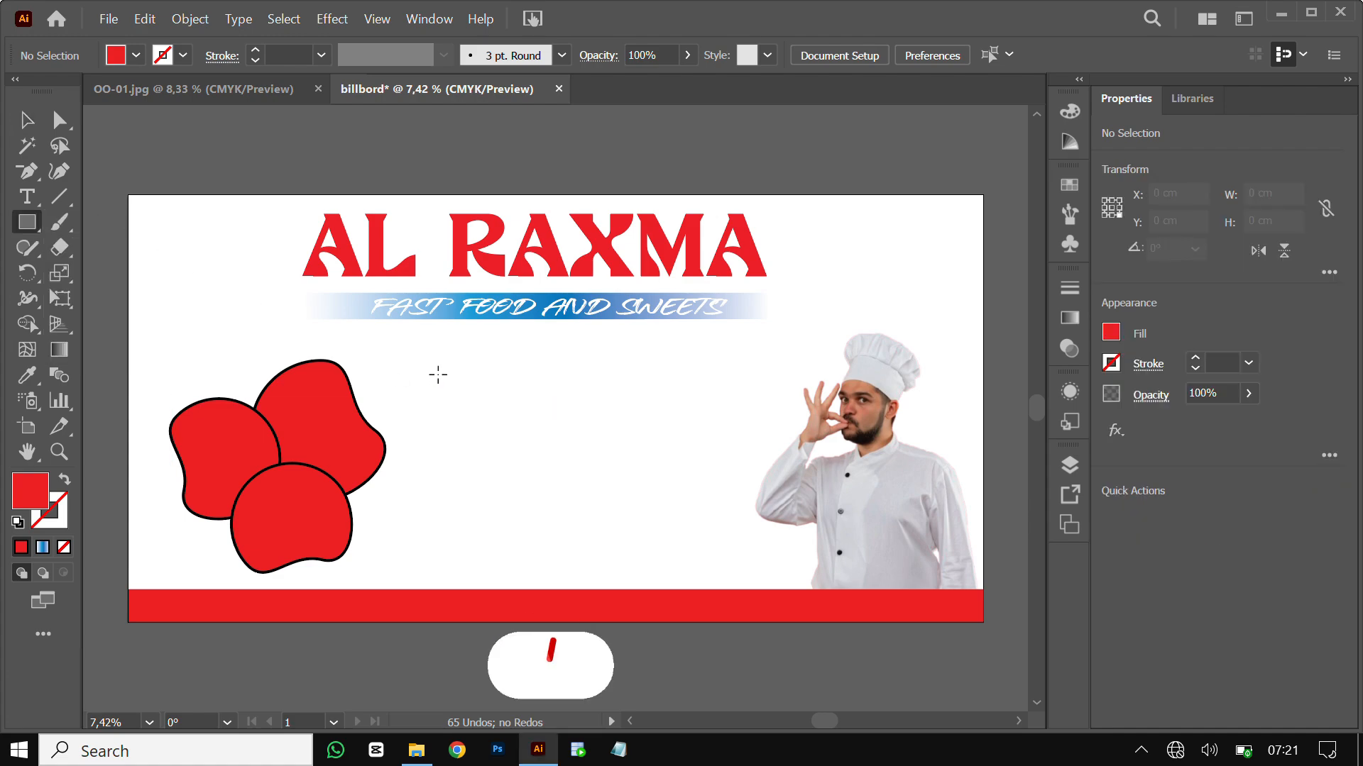
pyautogui.moveTo(438, 374); pyautogui.dragTo(539, 476)
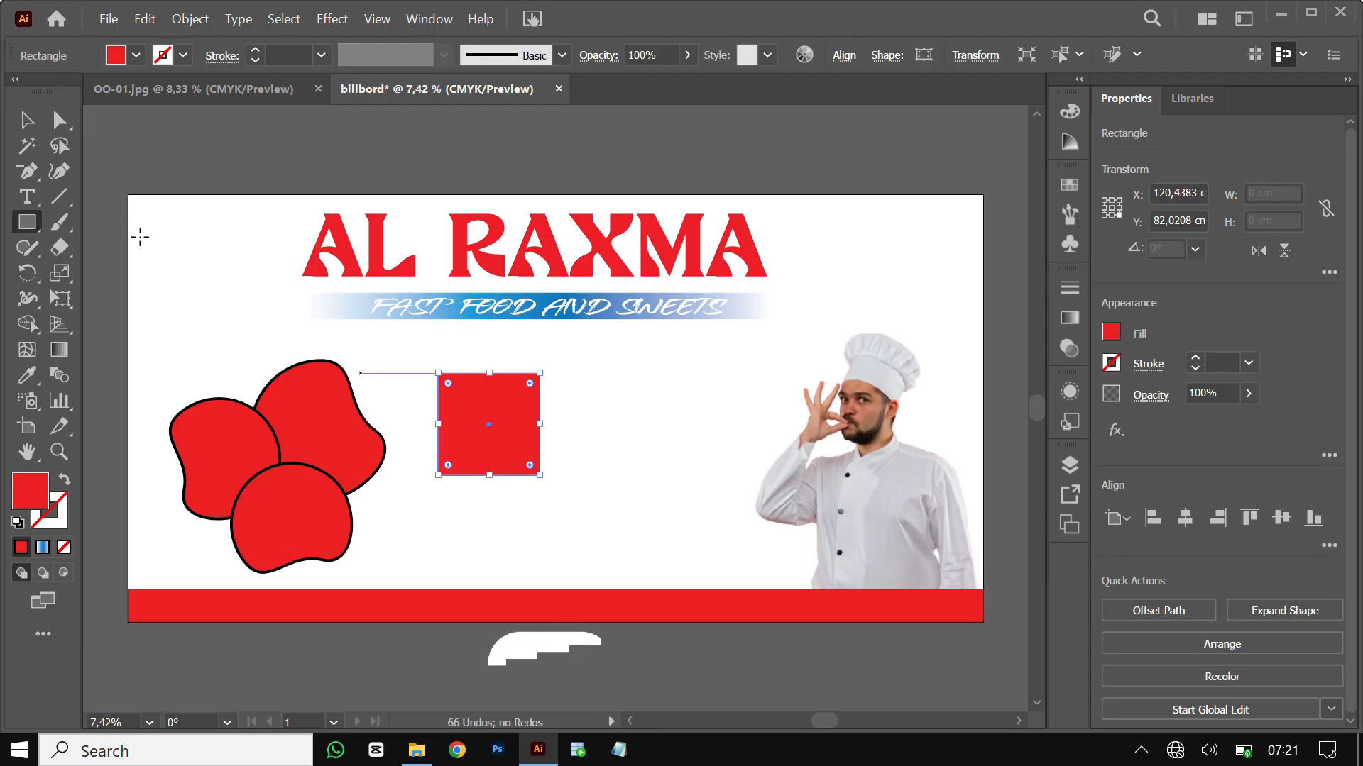
pyautogui.click(27, 120)
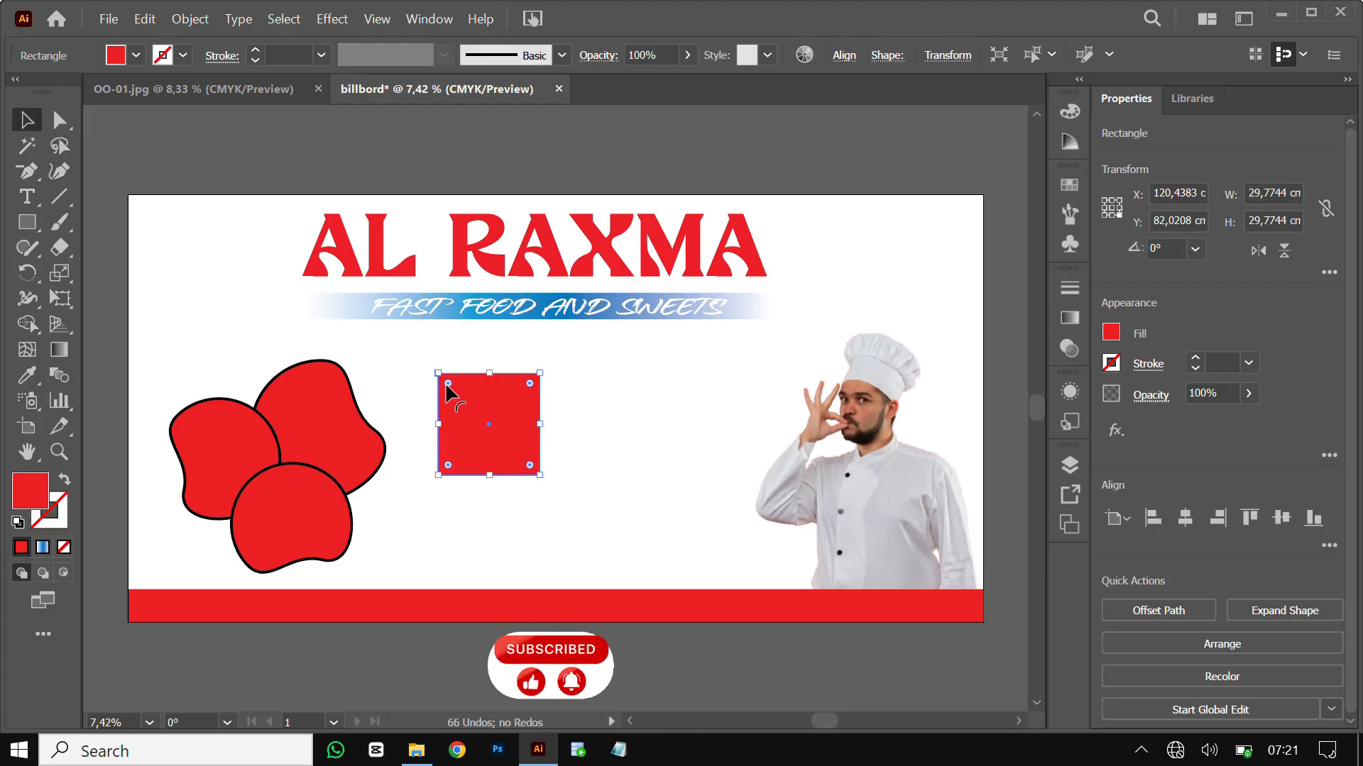
pyautogui.moveTo(446, 387); pyautogui.dragTo(441, 383)
pyautogui.click(708, 423)
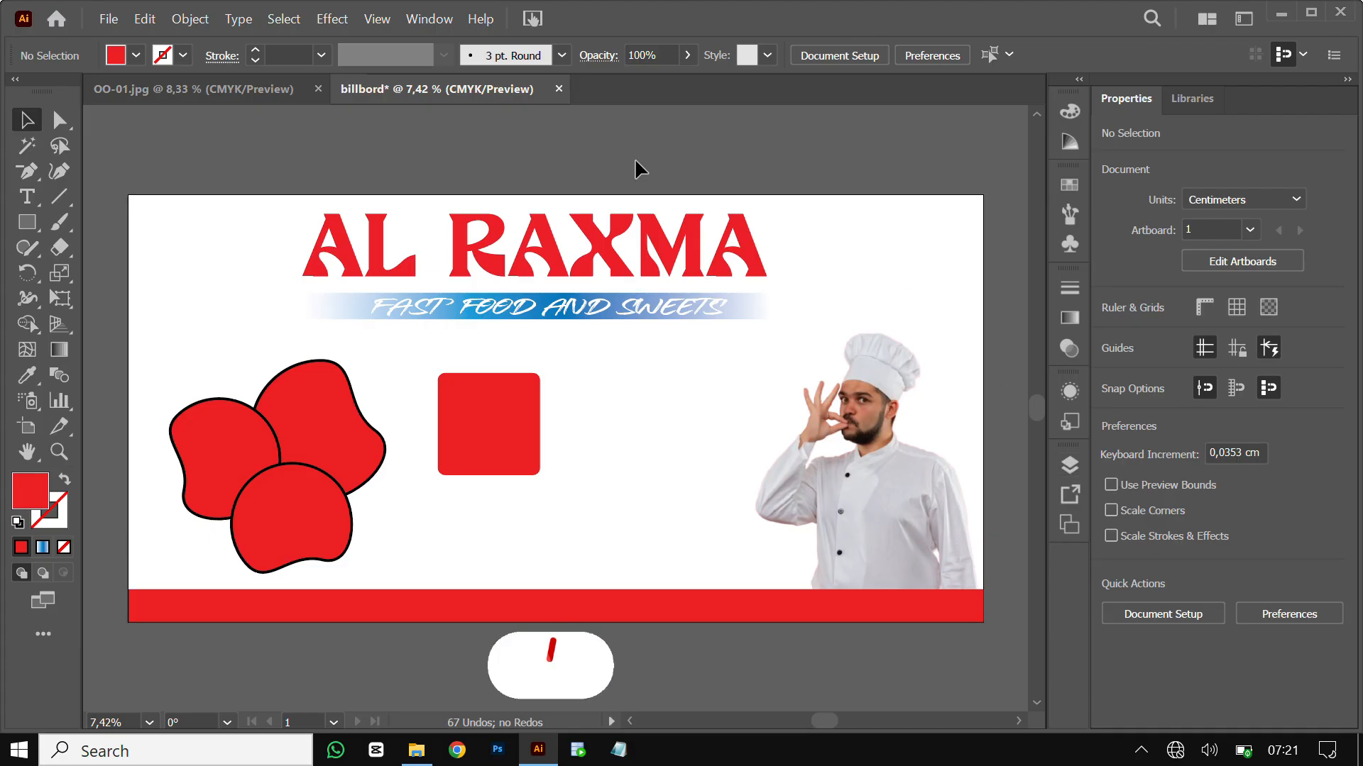
pyautogui.click(424, 20)
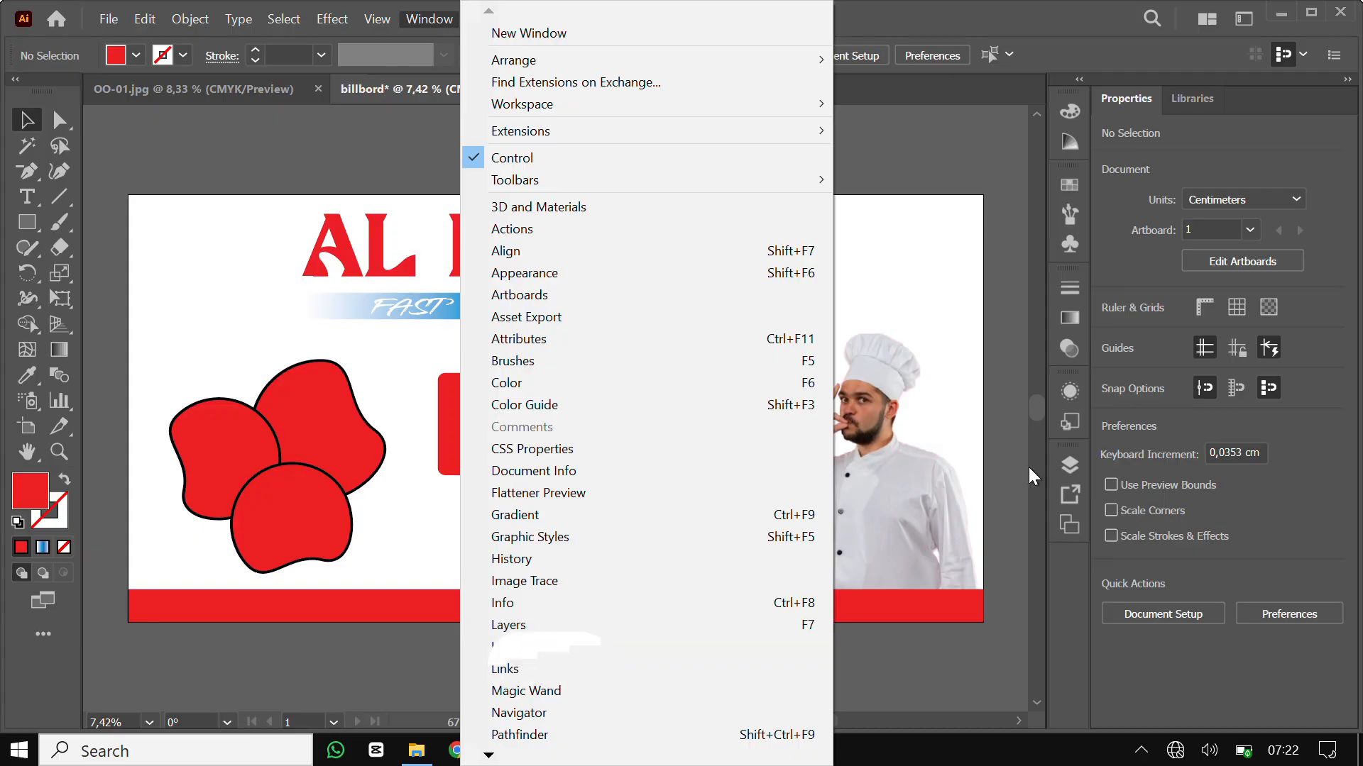
# Show the Layers panel and stack two in-place copies of the rounded square
pyautogui.click(1067, 470)
pyautogui.click(1068, 470)
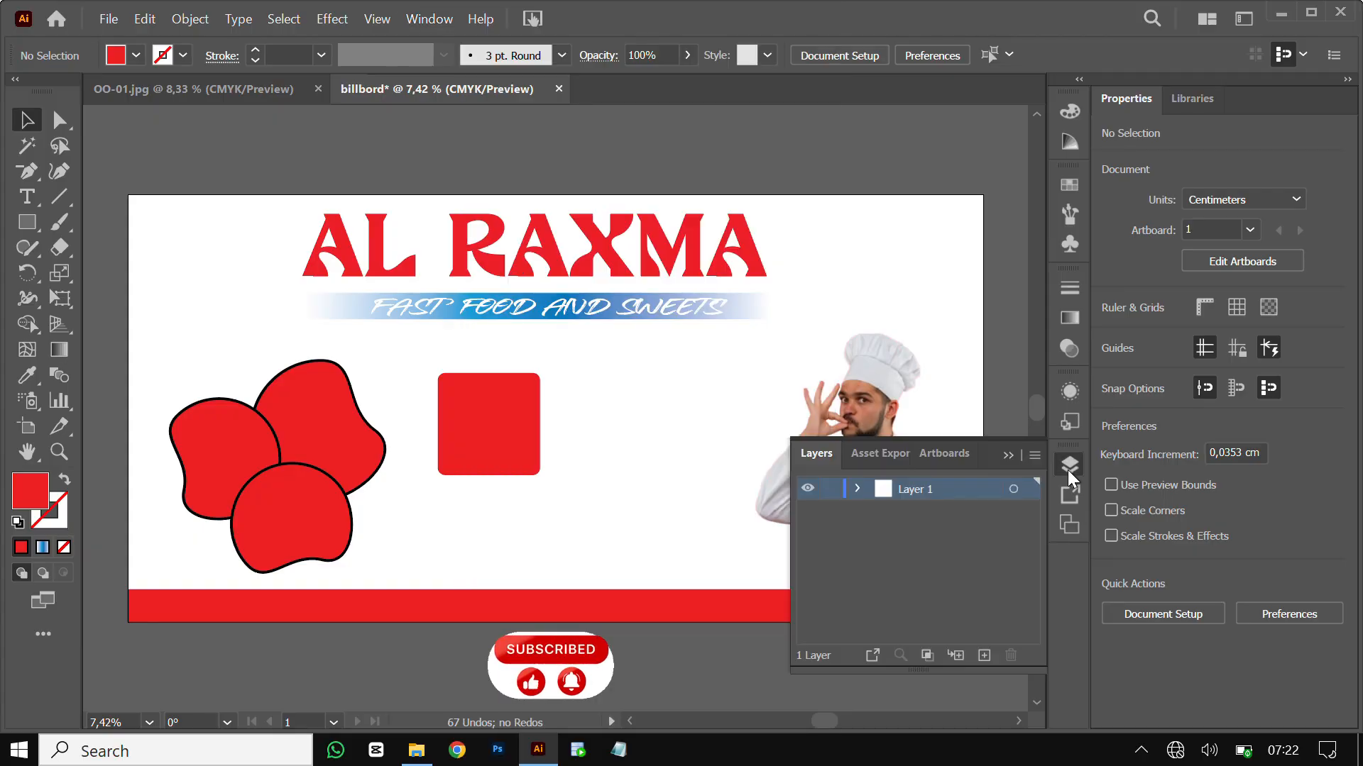
pyautogui.click(856, 491)
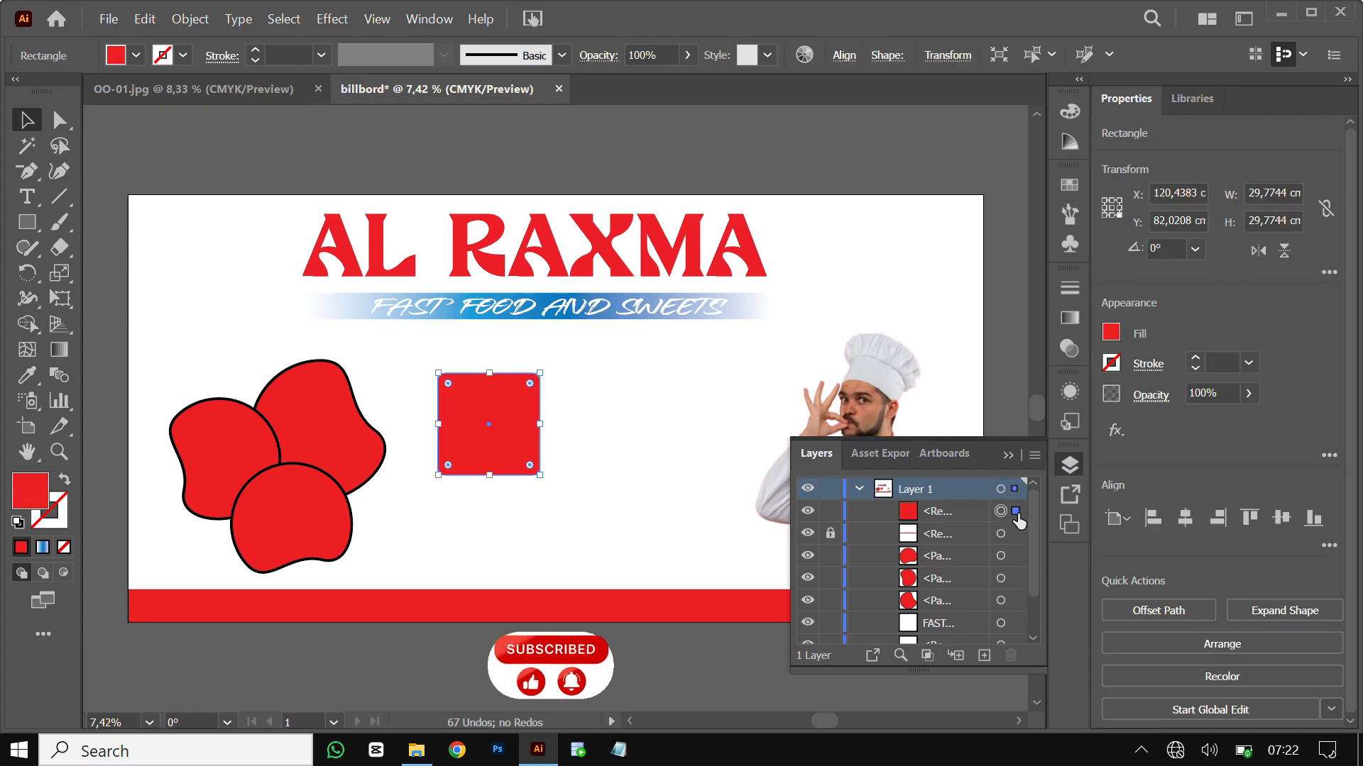
pyautogui.hotkey('ctrl', 'c')
pyautogui.hotkey('ctrl', 'f')
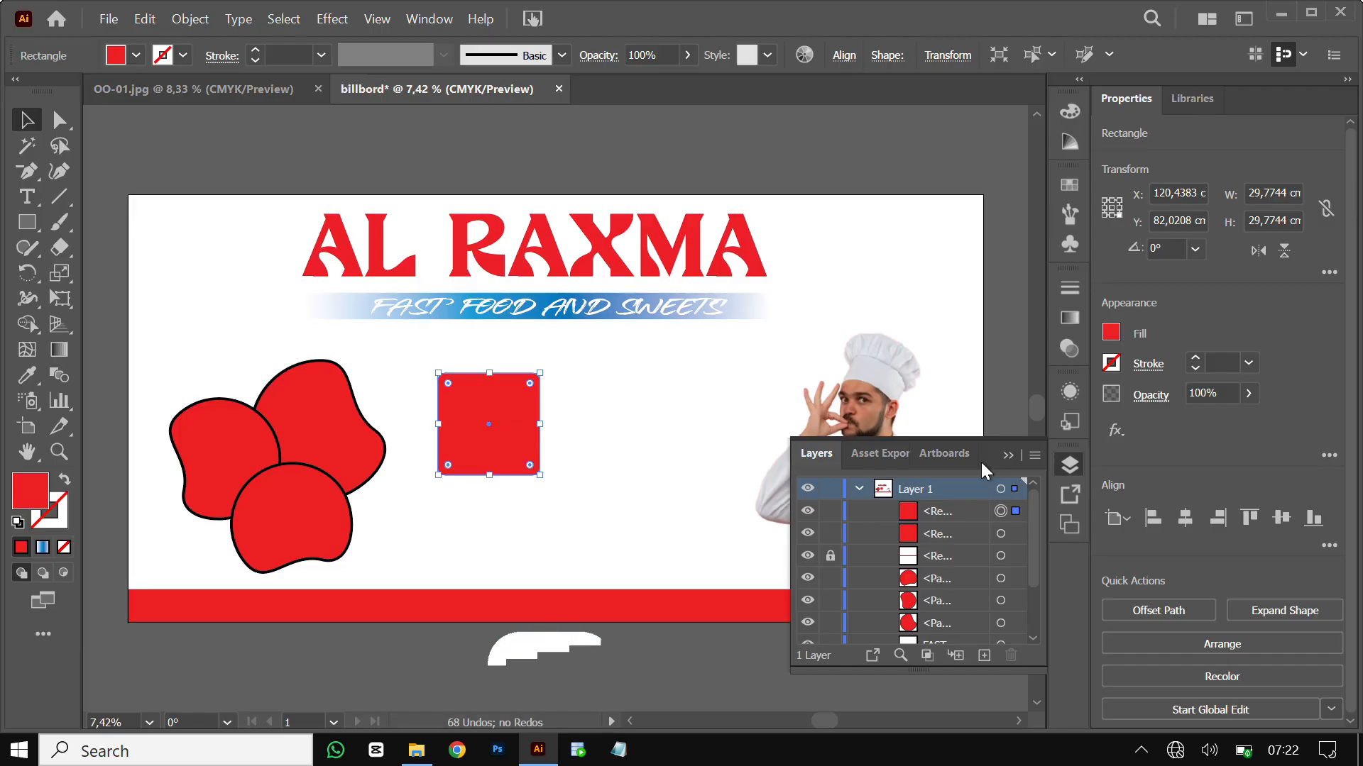
pyautogui.hotkey('ctrl', 'f')
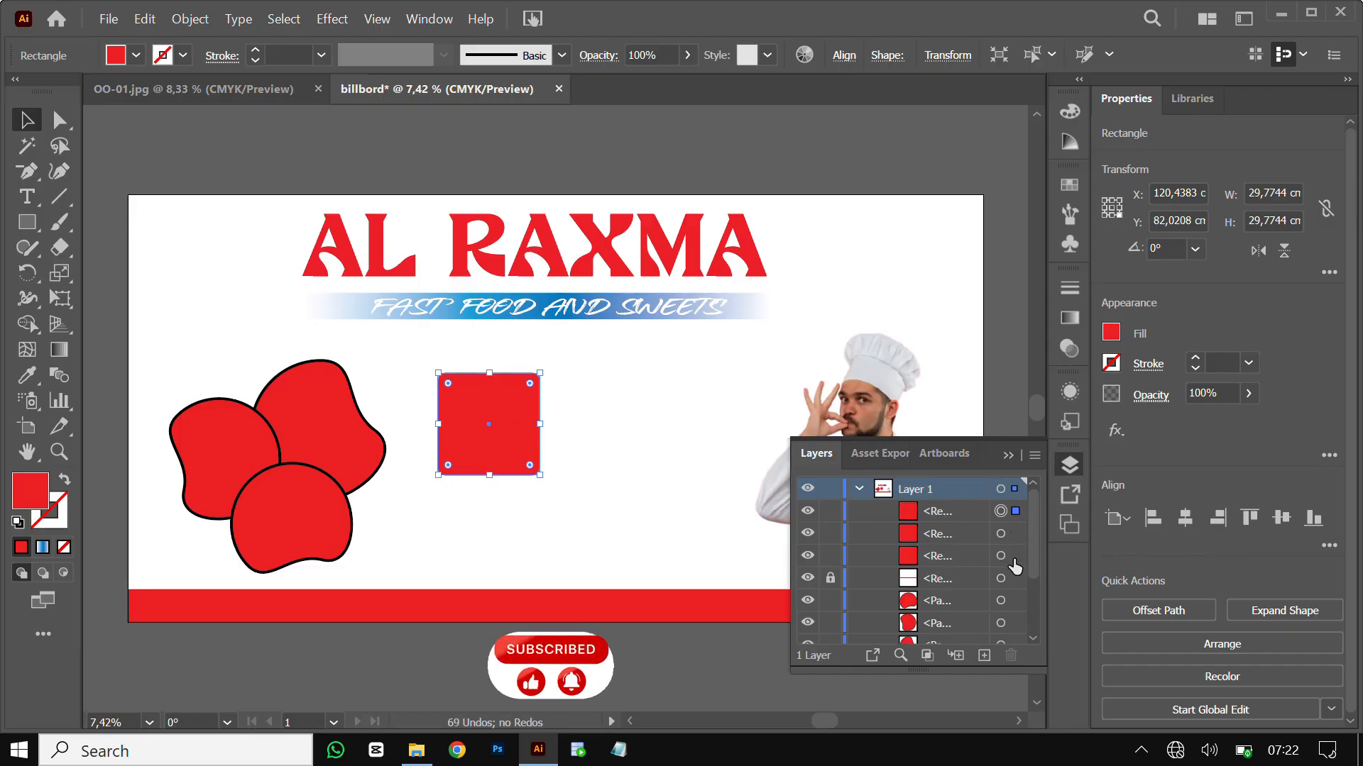
# Fill the middle square copy orange and the lowest copy dark blue
pyautogui.click(1011, 558)
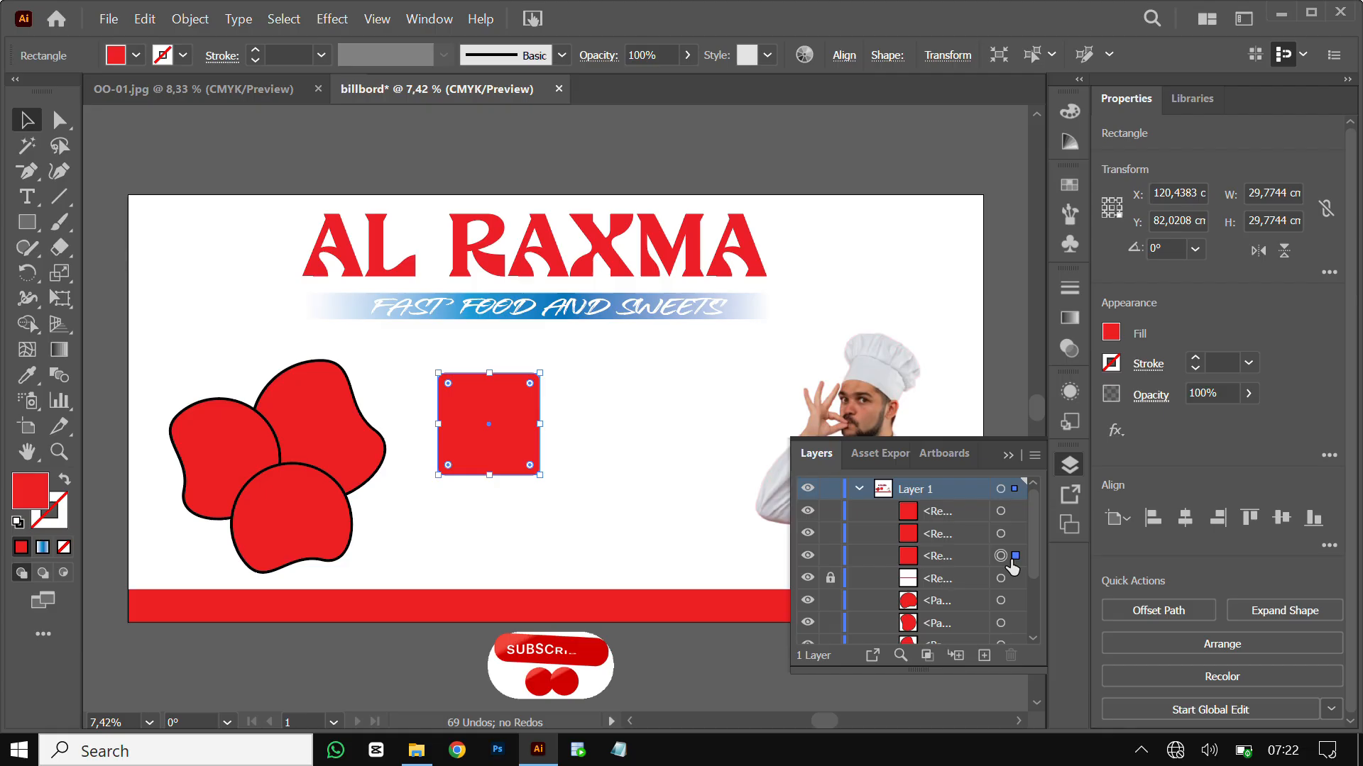
pyautogui.click(1002, 534)
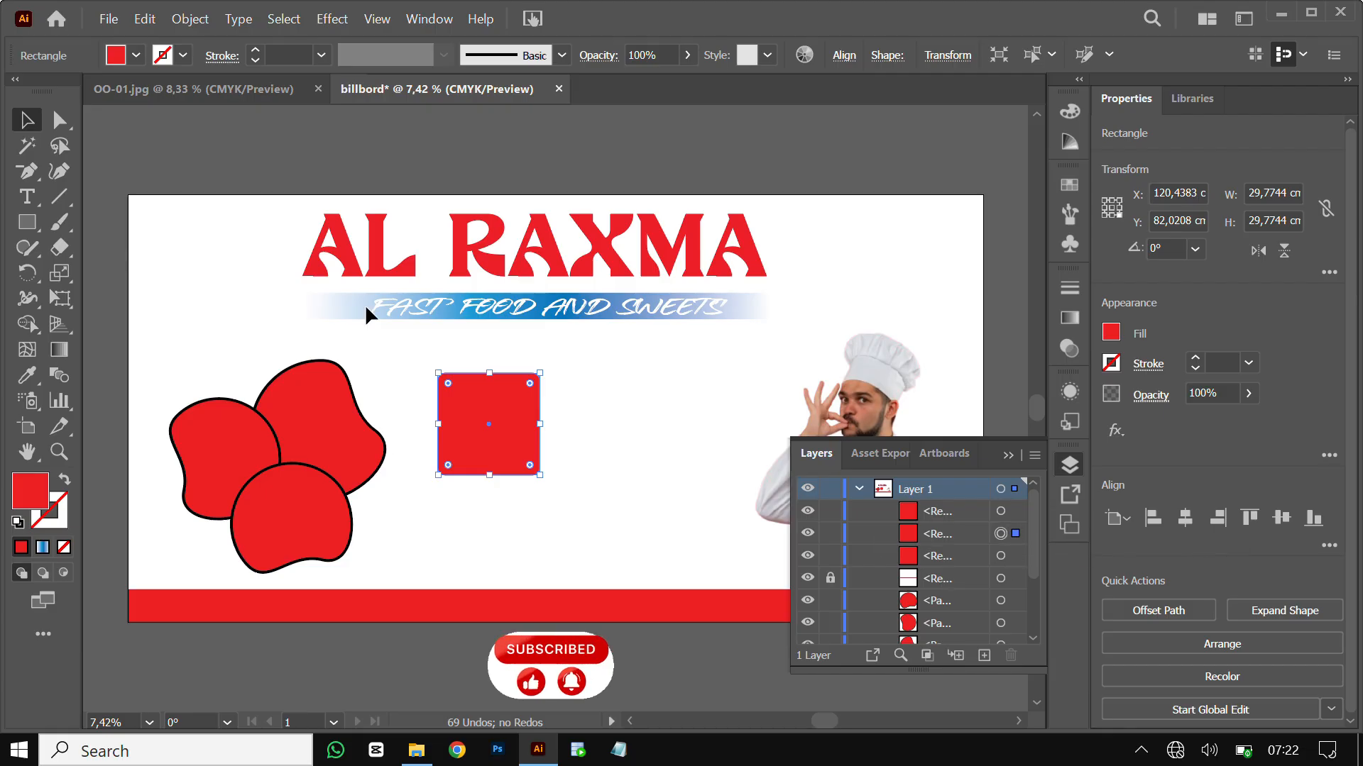
pyautogui.click(135, 56)
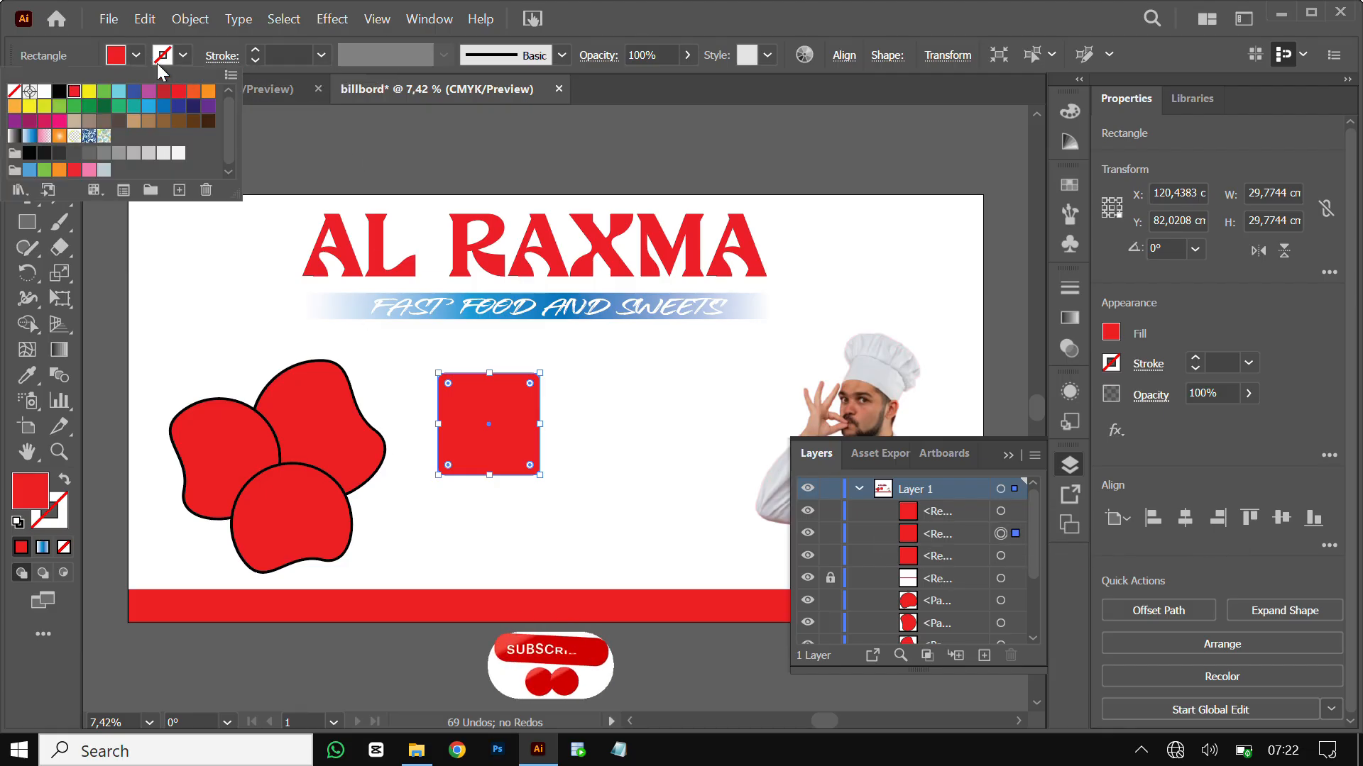
pyautogui.click(206, 92)
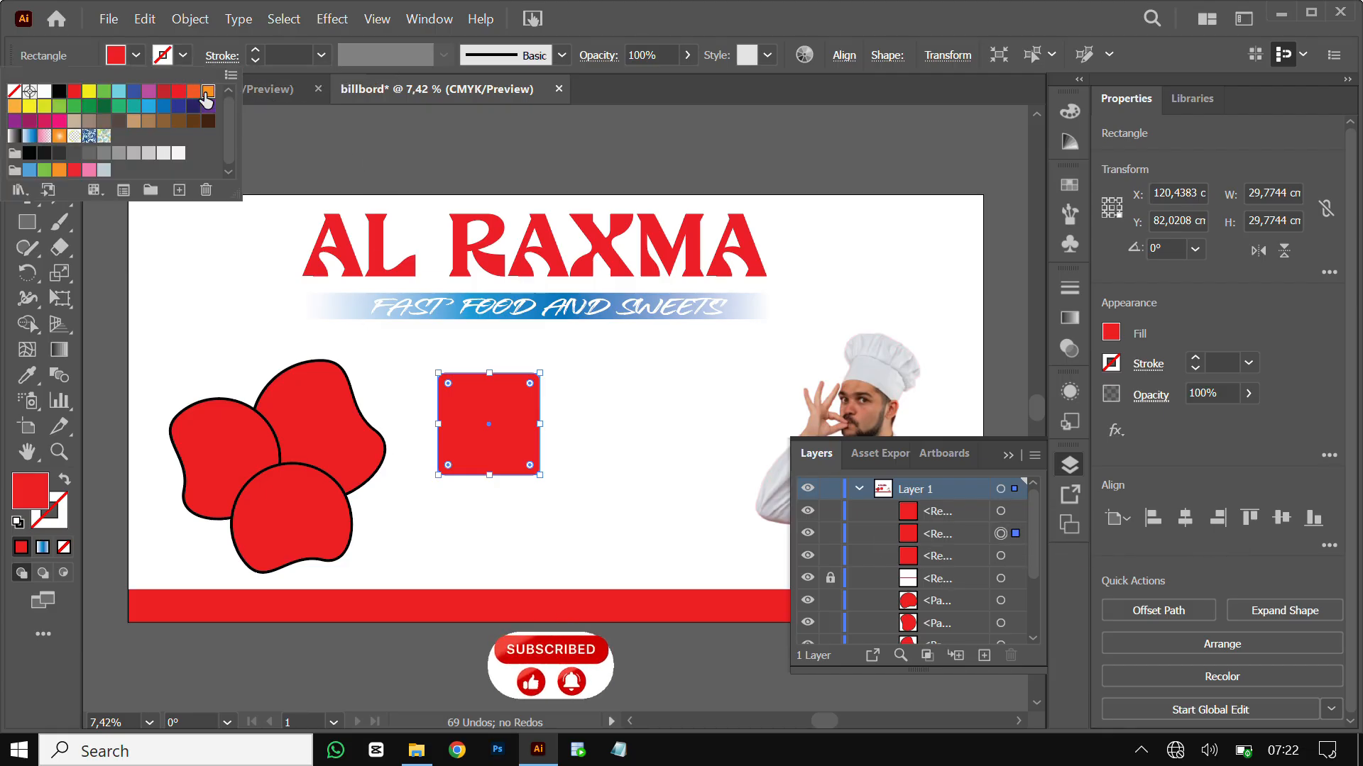
pyautogui.click(1016, 564)
pyautogui.click(1001, 556)
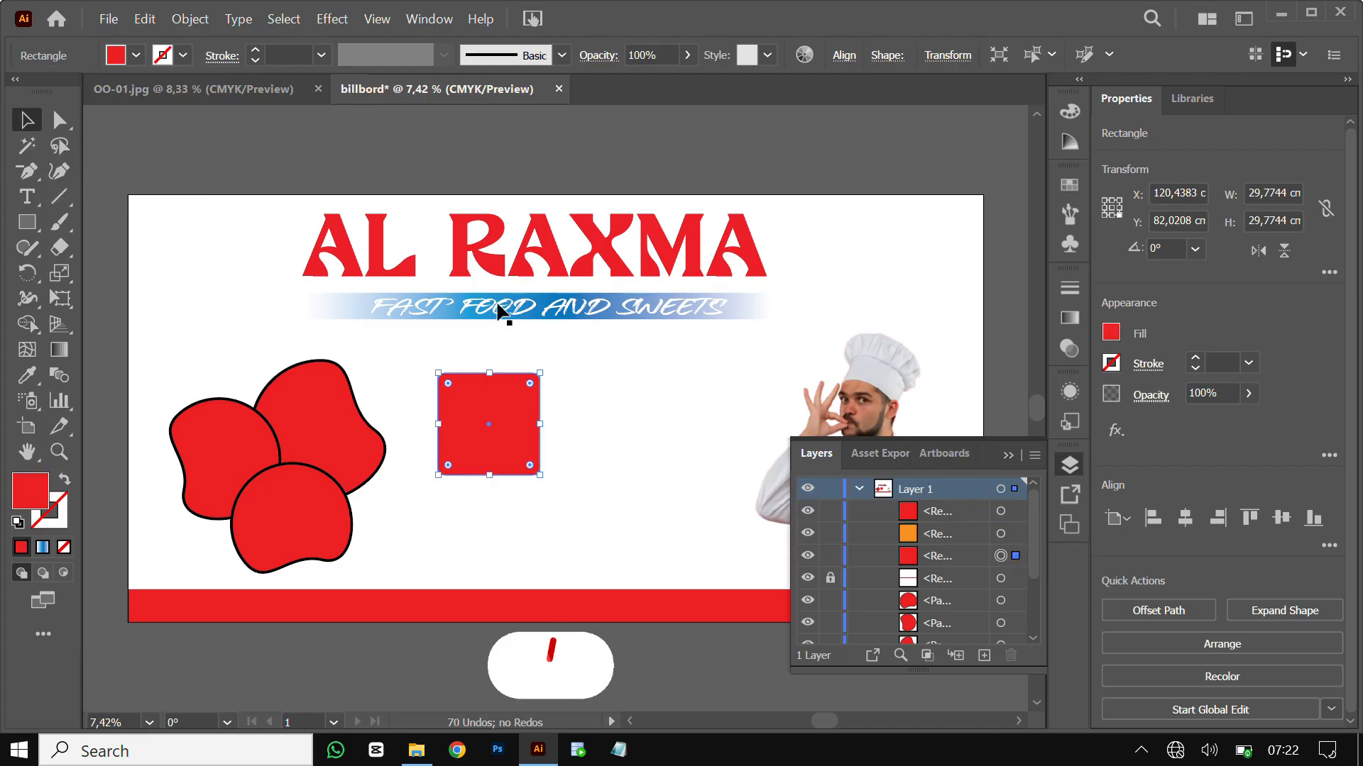
pyautogui.click(135, 57)
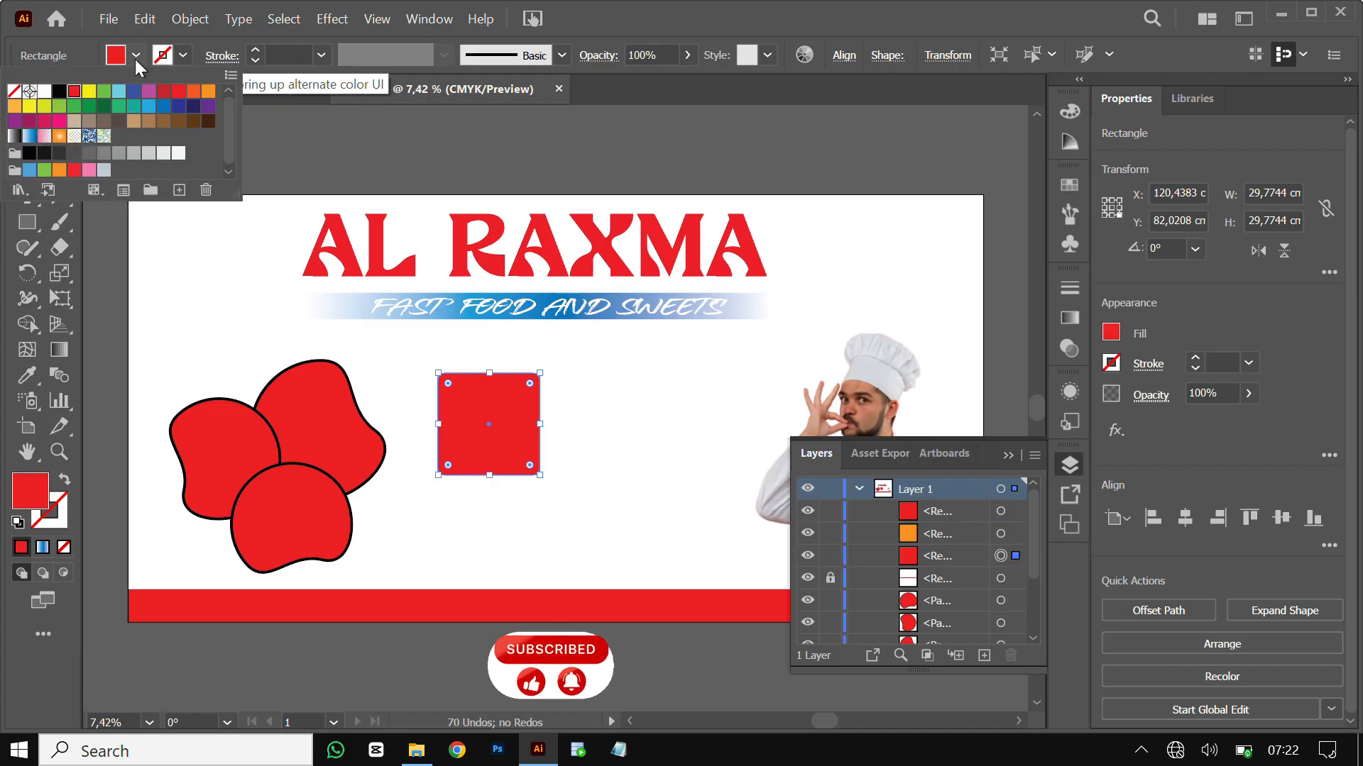
pyautogui.click(193, 108)
pyautogui.click(1017, 543)
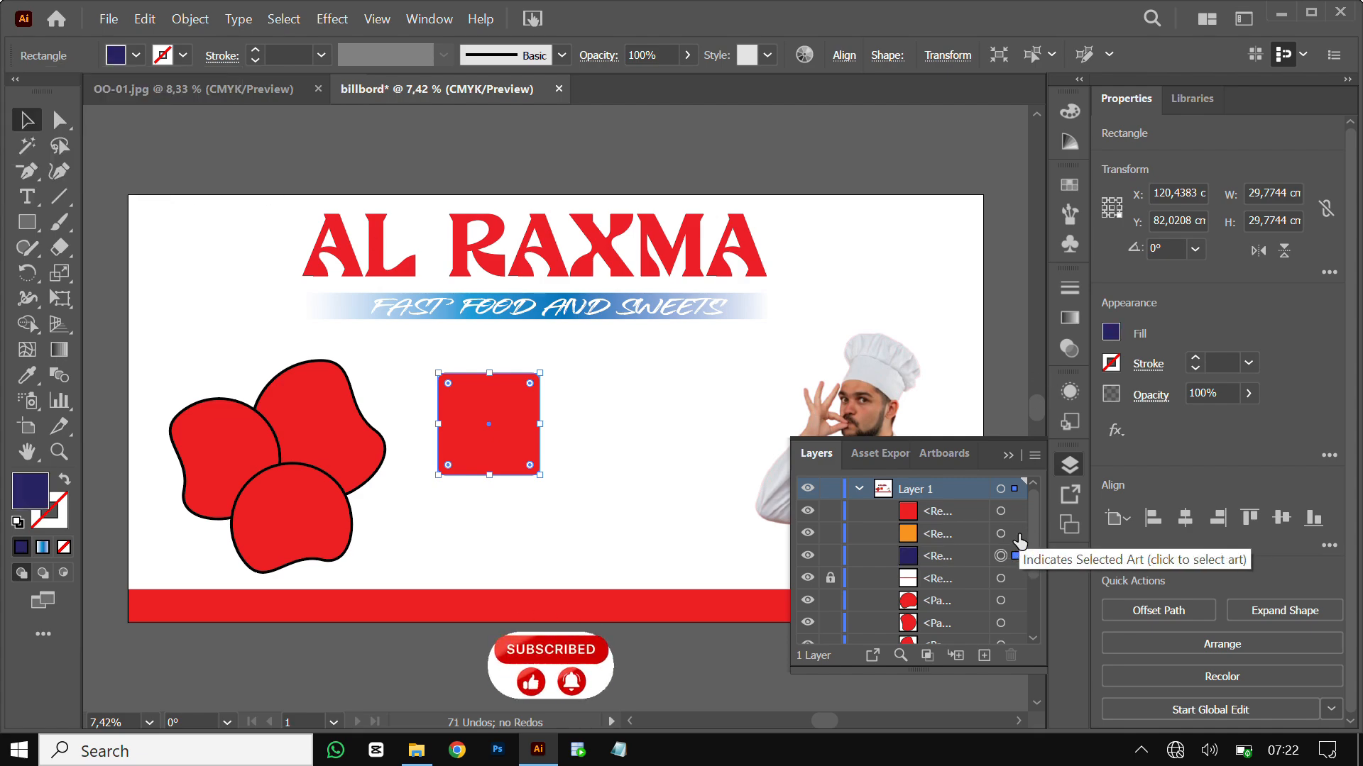
# Tilt the orange copy about 10 degrees and the dark-blue copy the opposite way
pyautogui.click(1016, 534)
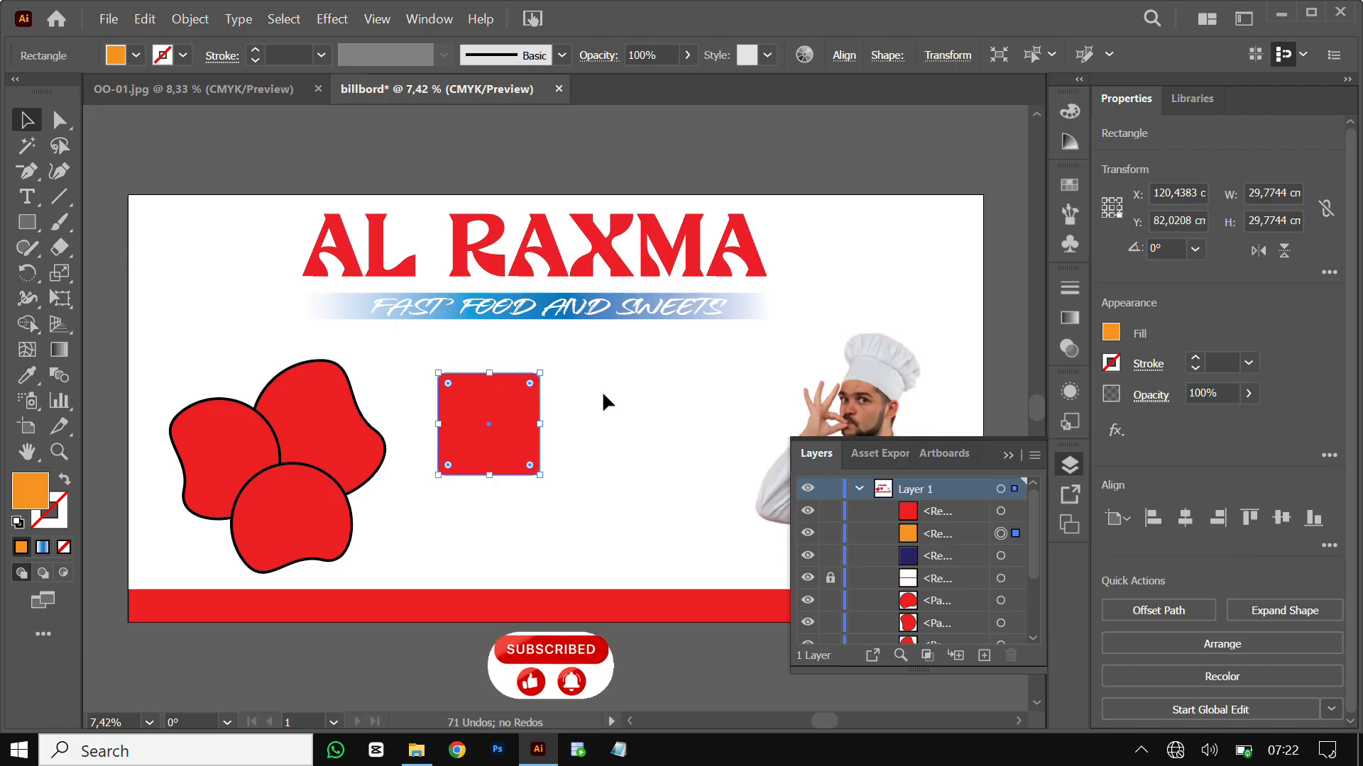
pyautogui.moveTo(543, 362); pyautogui.dragTo(529, 361)
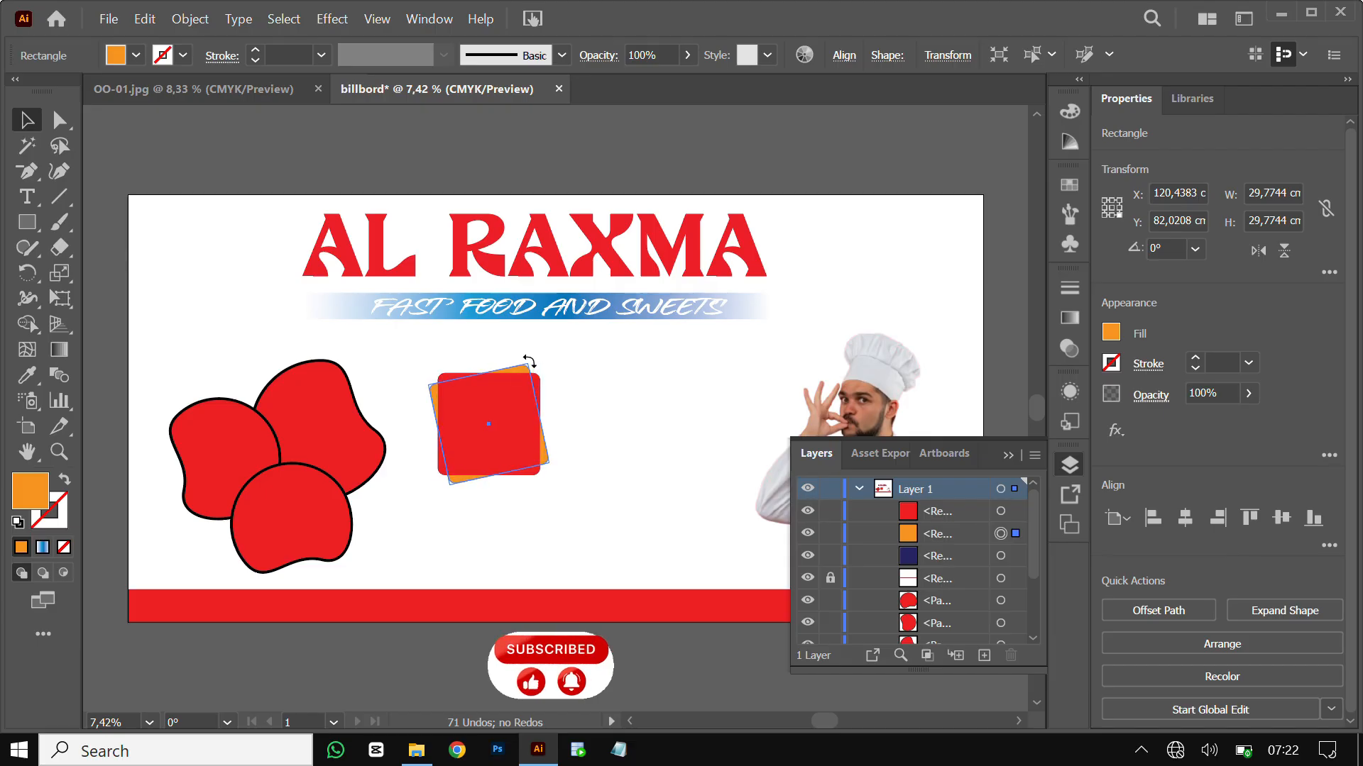
pyautogui.click(1015, 556)
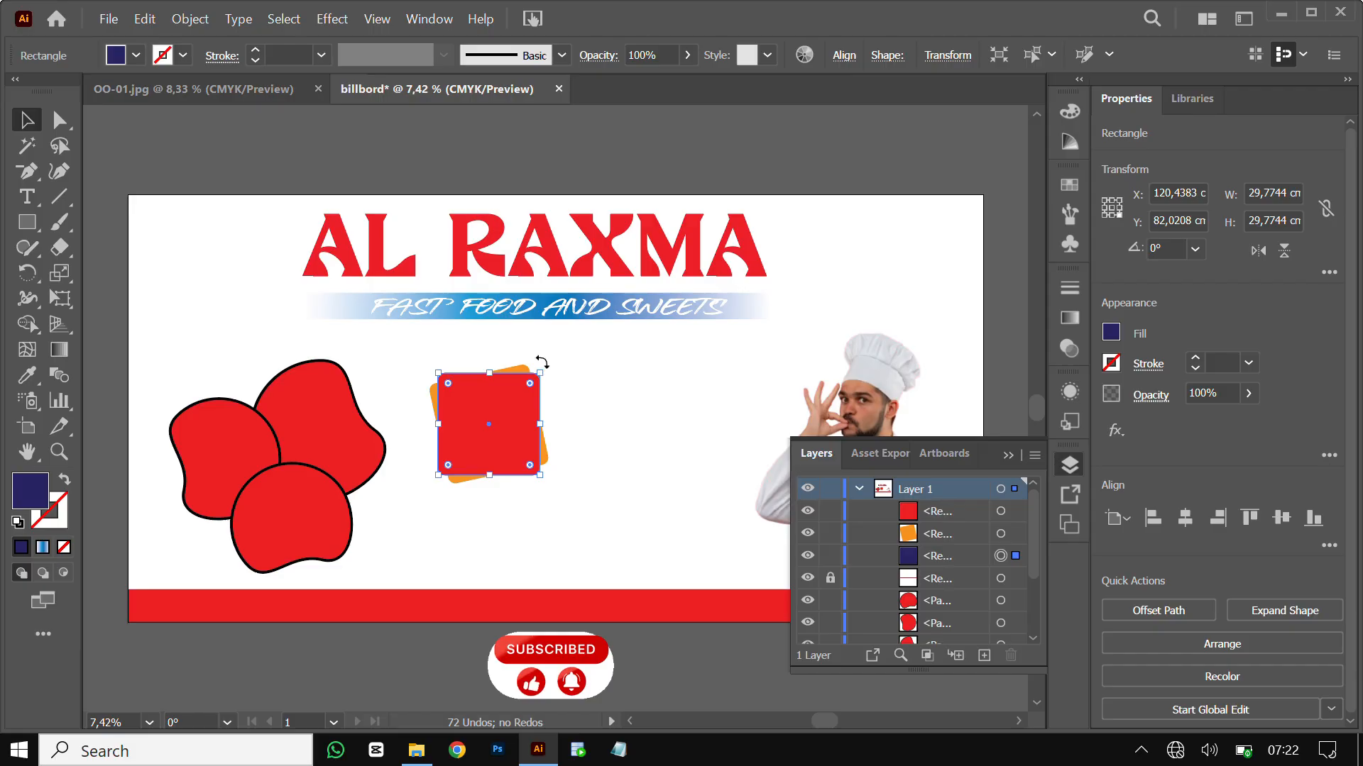
pyautogui.moveTo(547, 368); pyautogui.dragTo(572, 381)
pyautogui.click(662, 379)
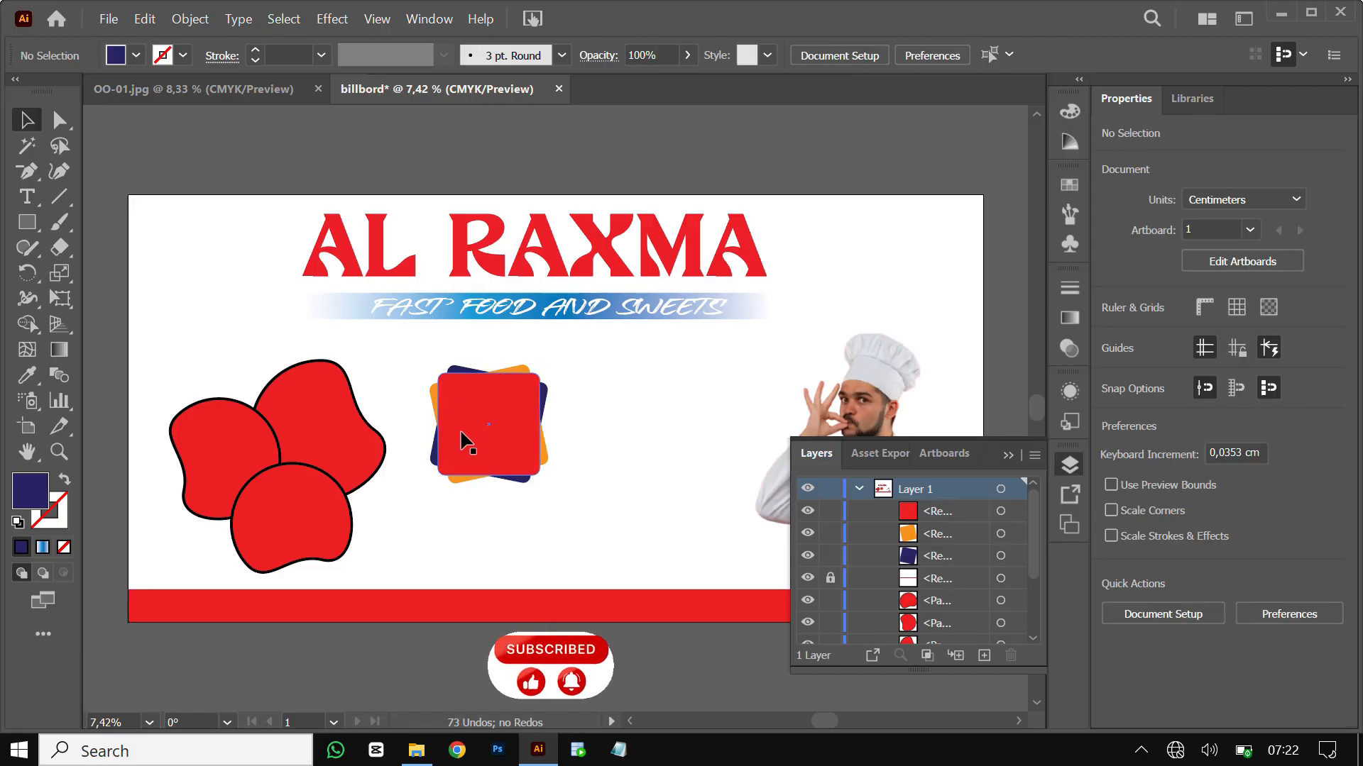
# Give the top red square a black 20 pt outline
pyautogui.click(463, 443)
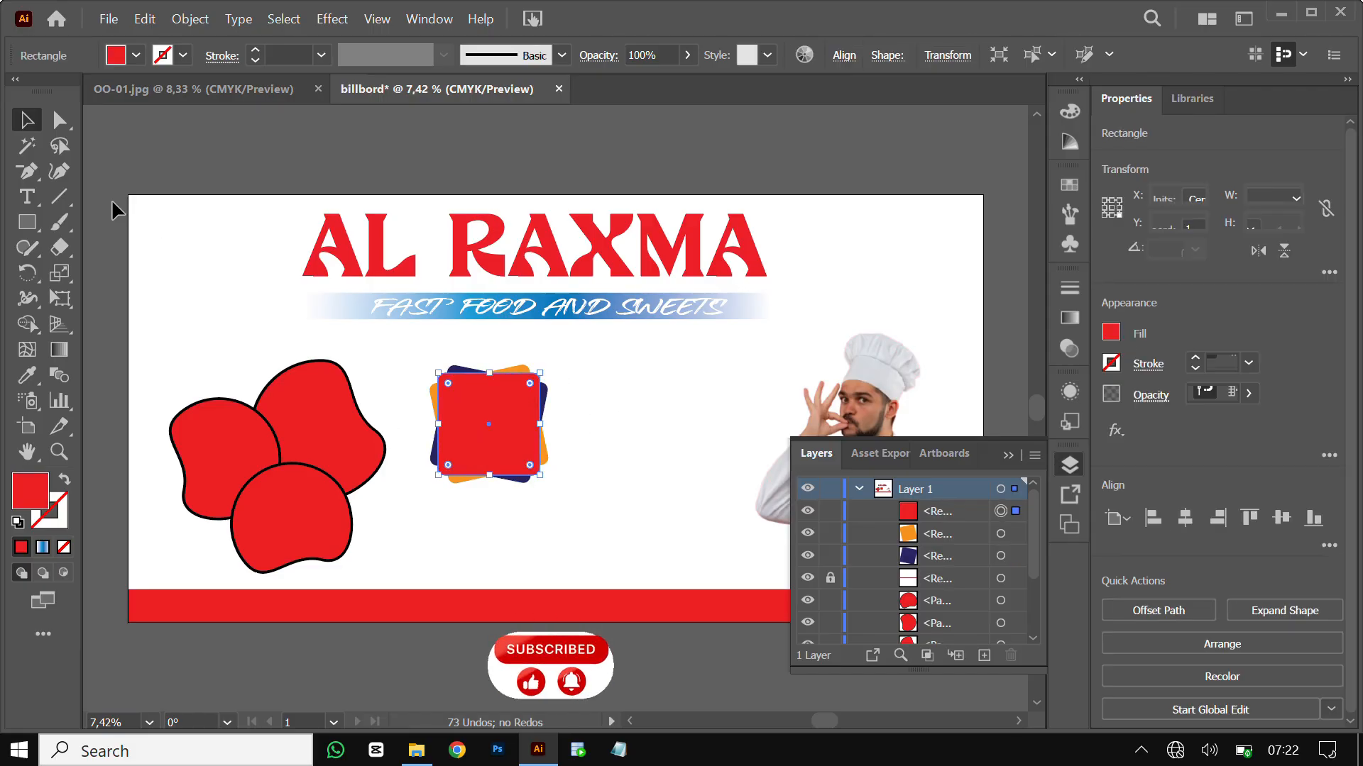
pyautogui.click(183, 55)
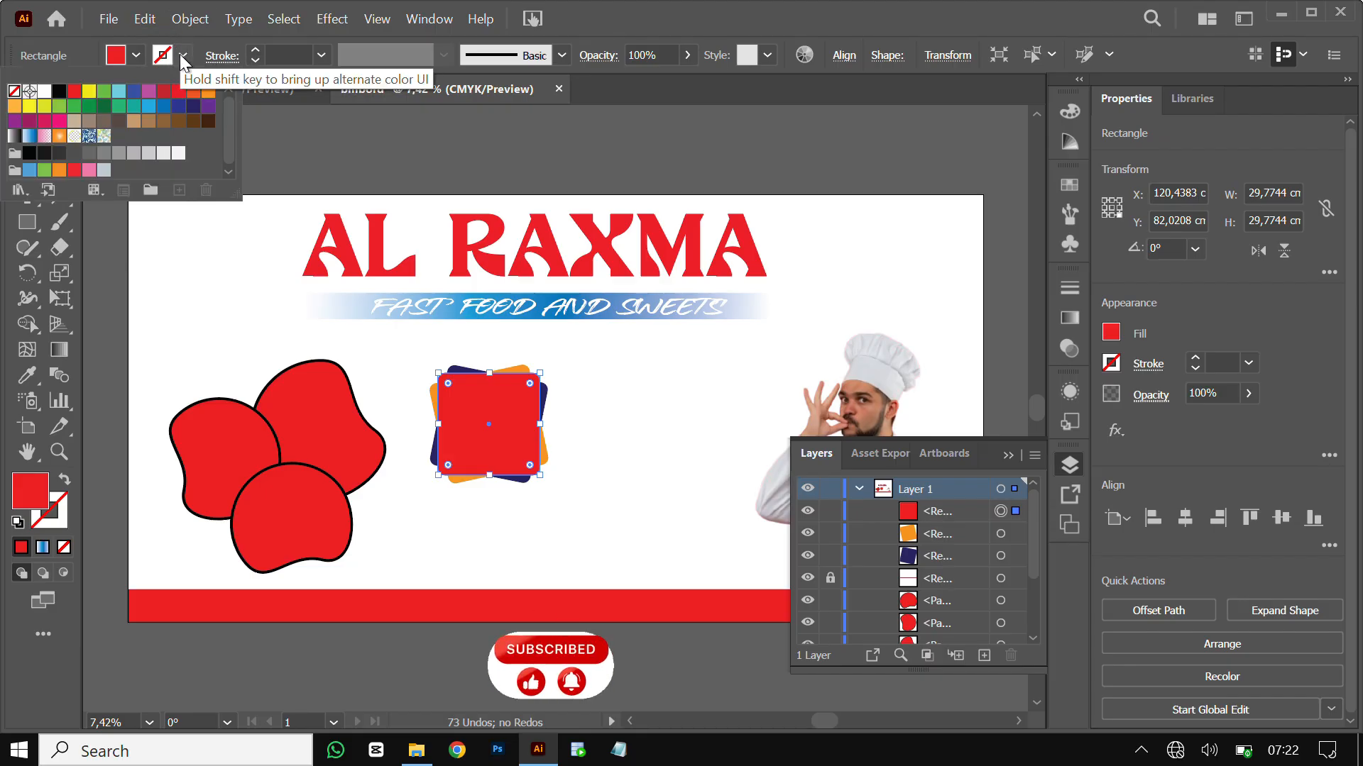
pyautogui.click(60, 92)
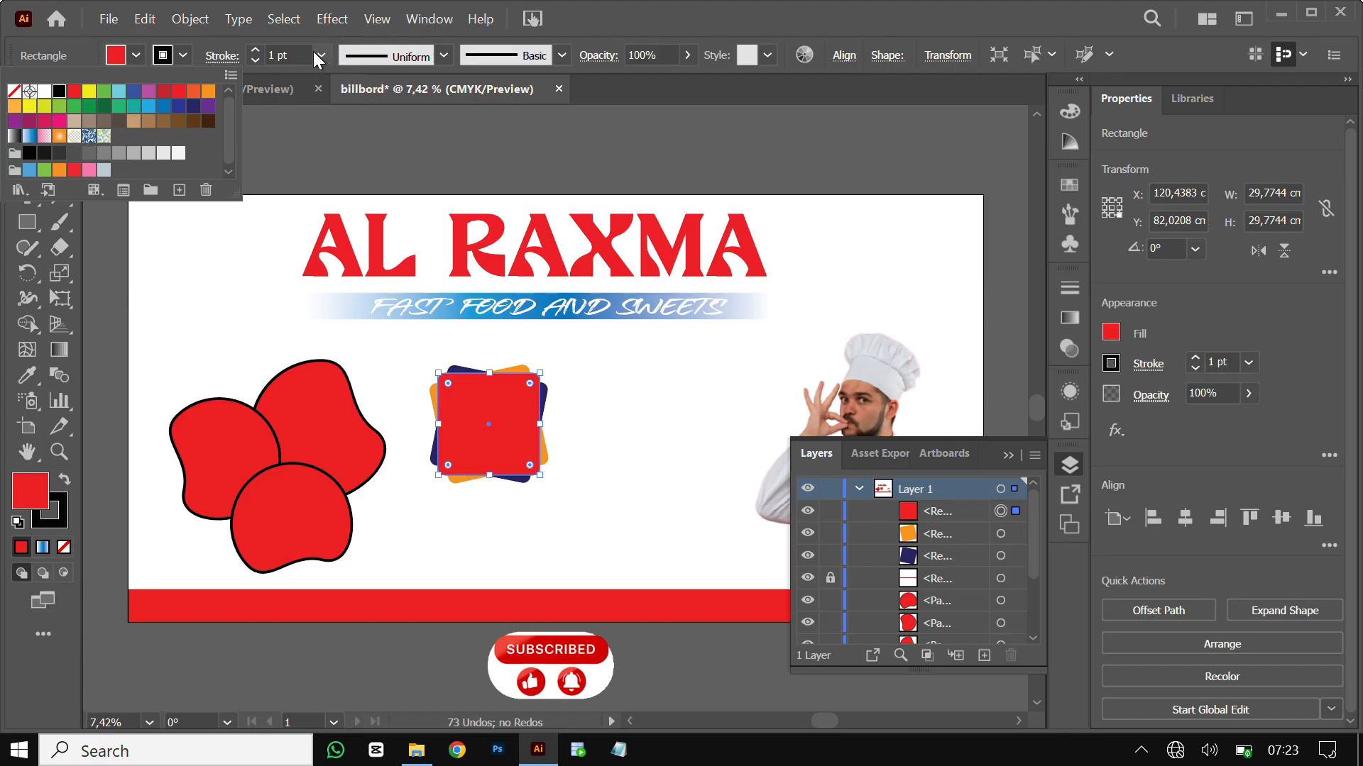
pyautogui.click(314, 54)
pyautogui.click(314, 54)
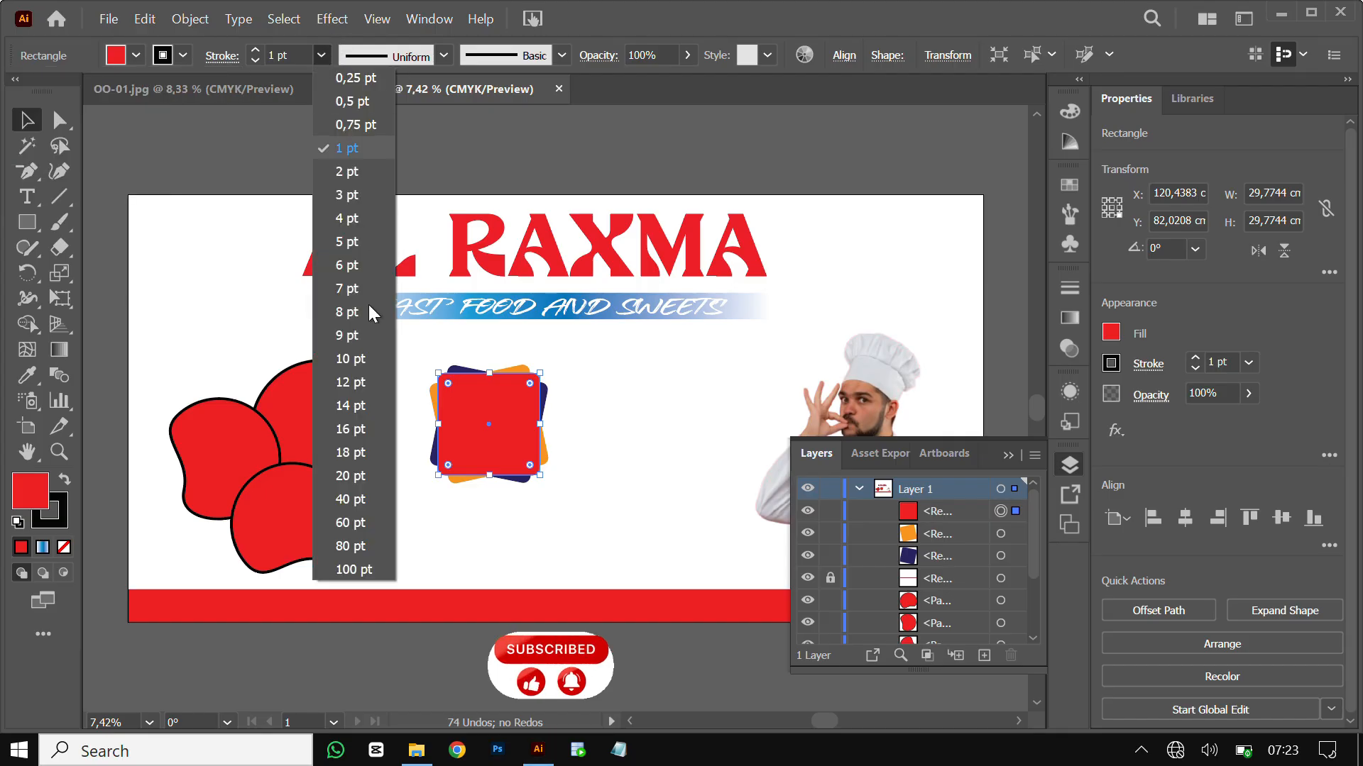
pyautogui.click(359, 480)
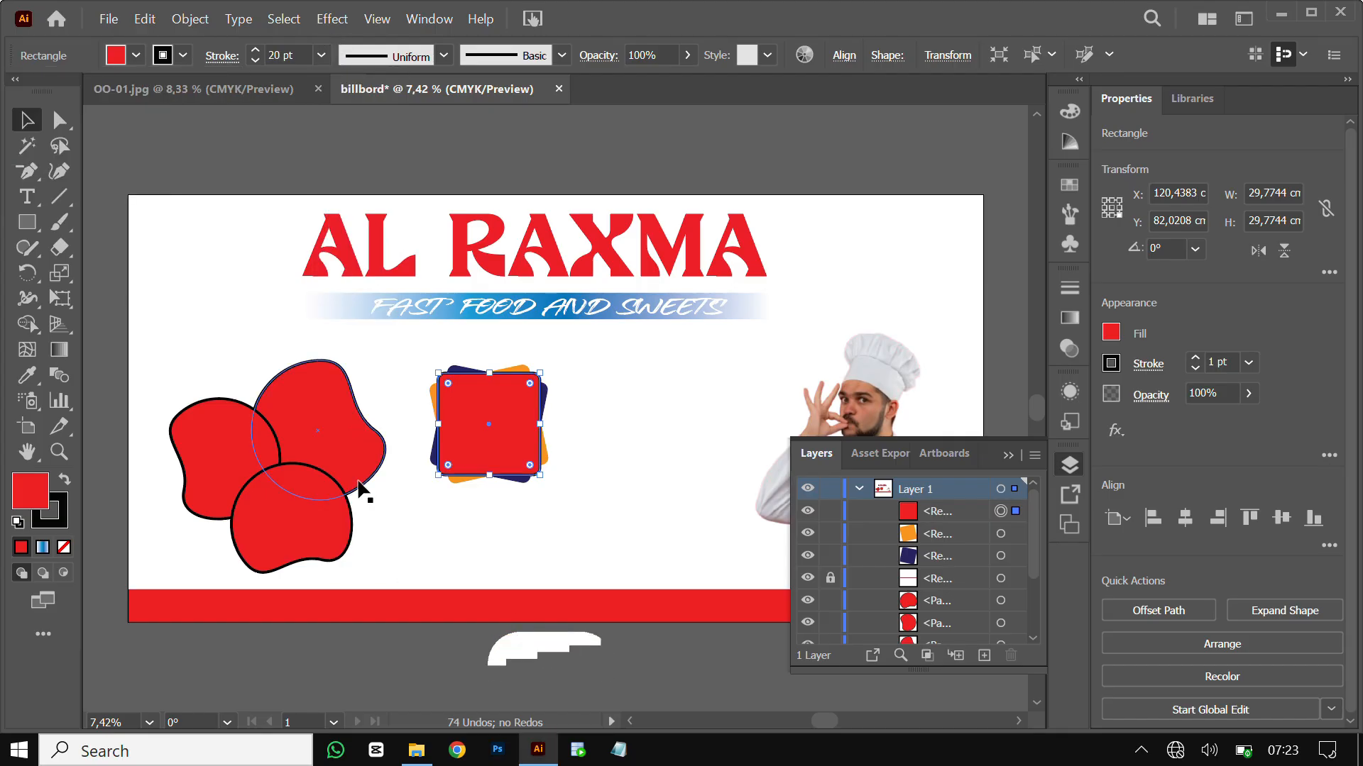
pyautogui.click(1007, 455)
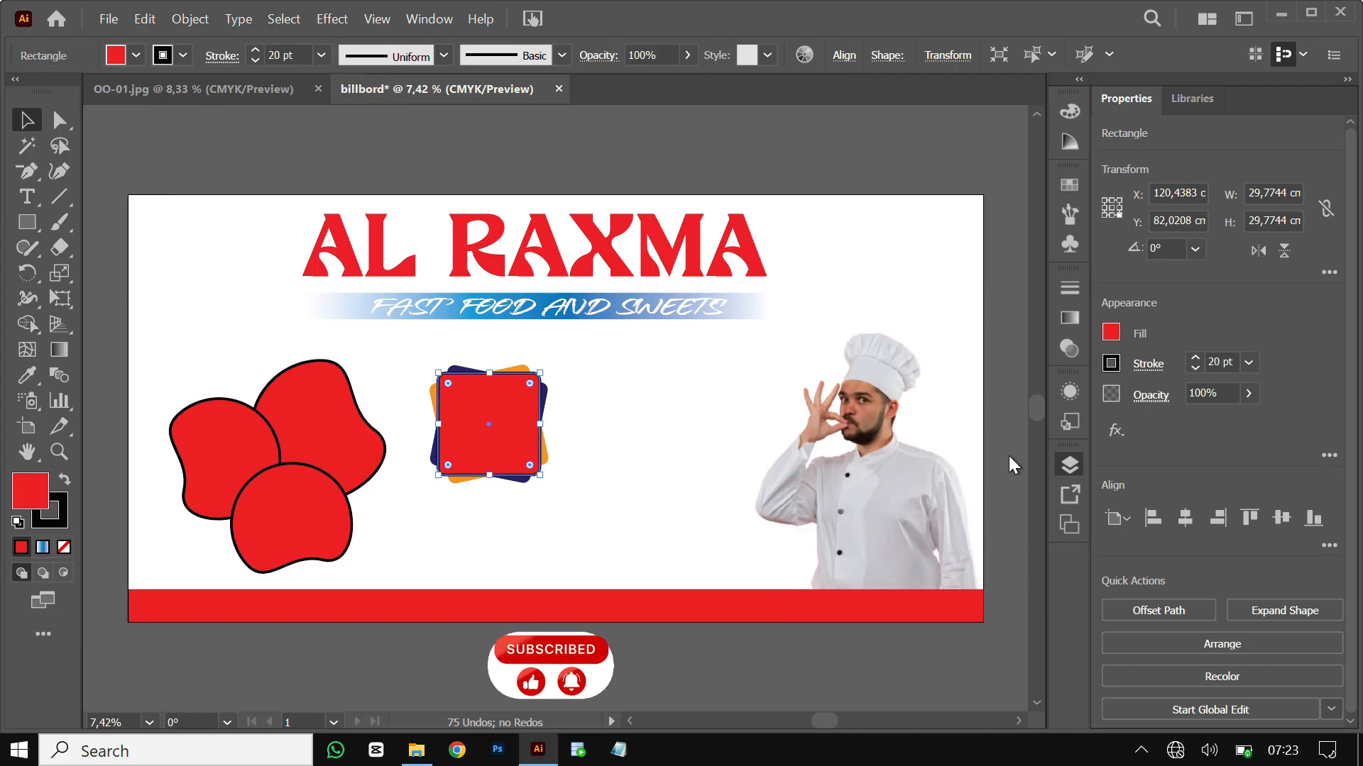
pyautogui.click(734, 445)
# Repeat the square stack into a row of three and copy that row below it
pyautogui.moveTo(632, 387); pyautogui.dragTo(590, 428)
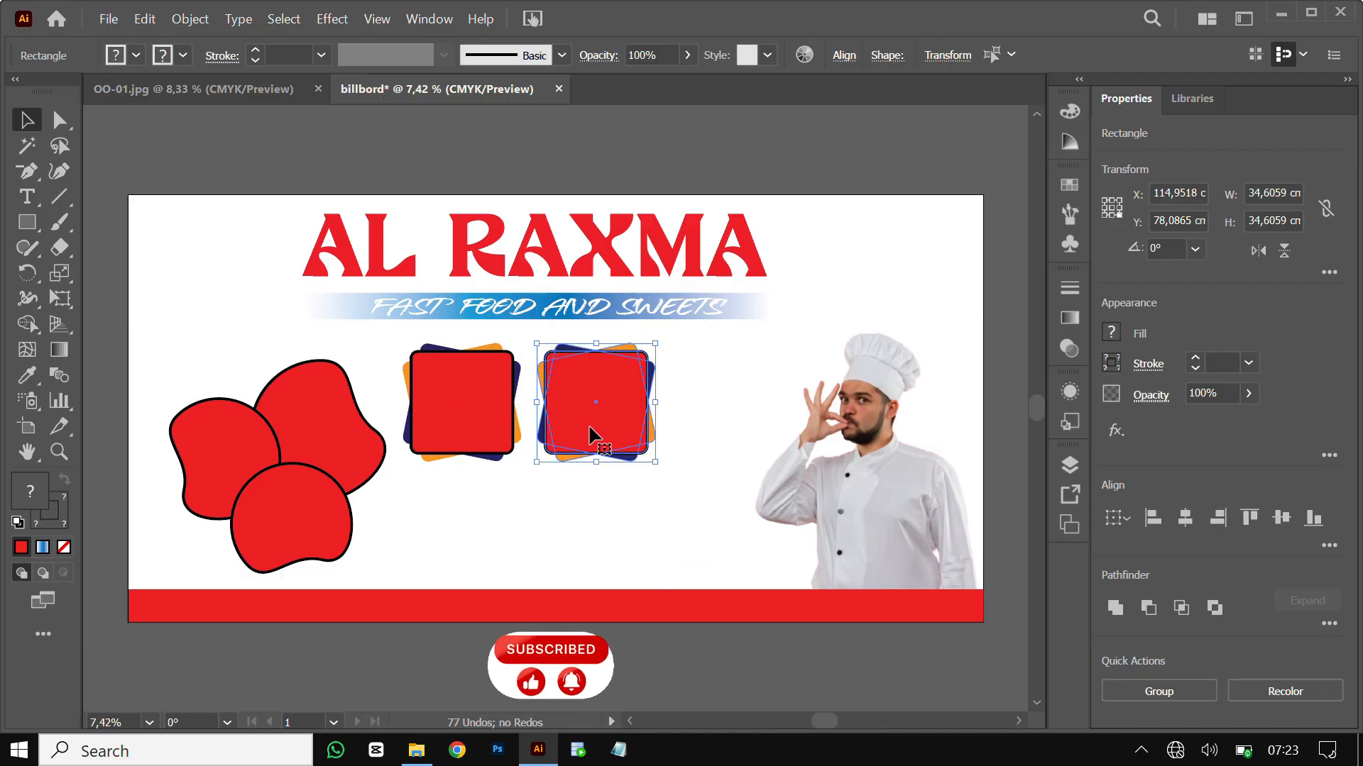
pyautogui.hotkey('ctrl', 'd')
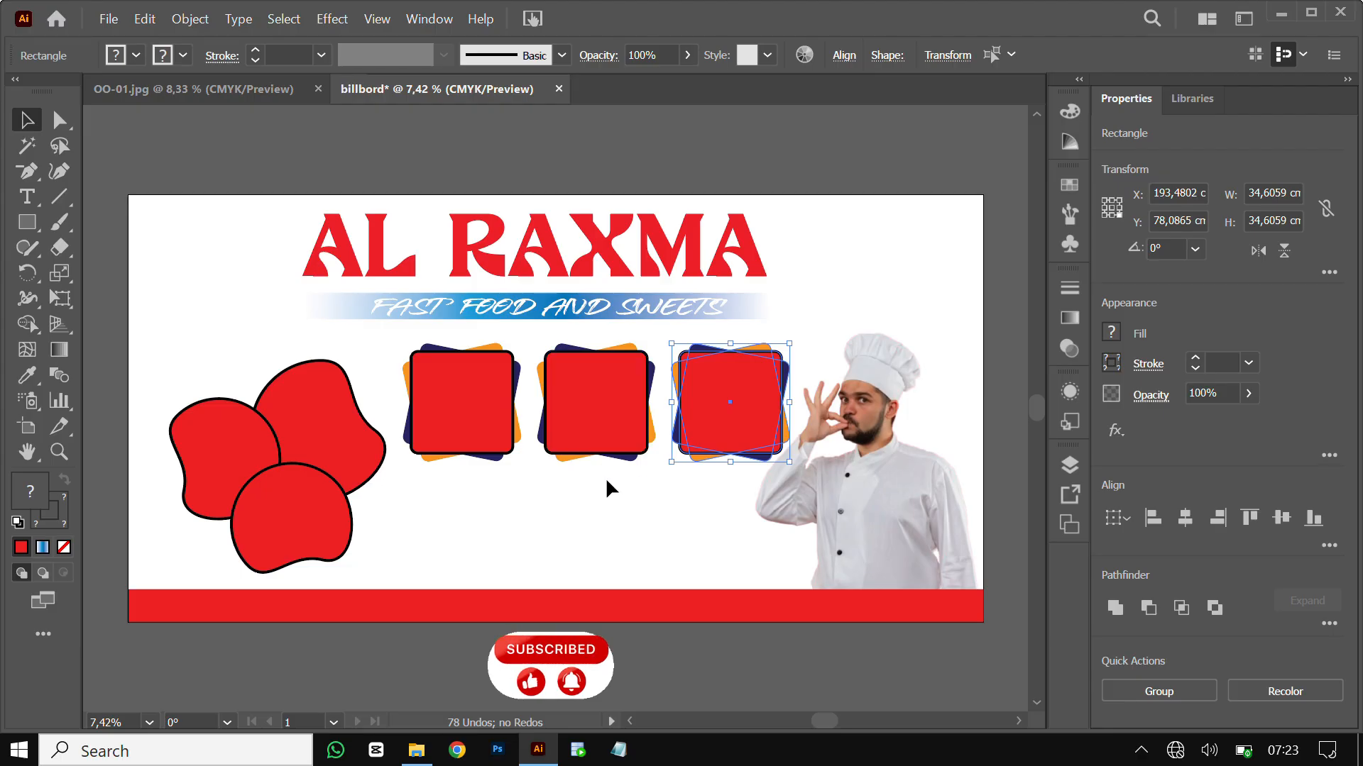
pyautogui.hotkey('ctrl', 'shift', 'a')
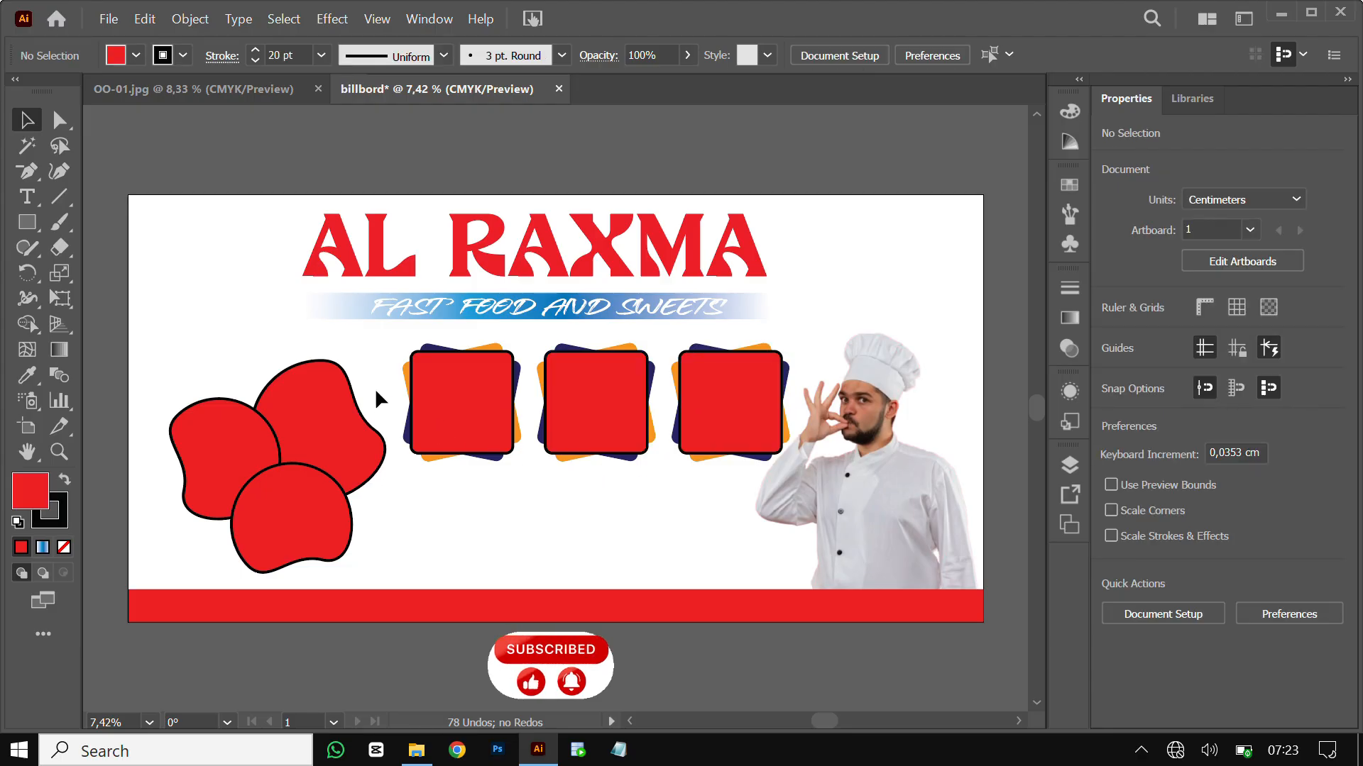
pyautogui.moveTo(528, 444); pyautogui.dragTo(731, 451)
pyautogui.click(637, 508)
pyautogui.moveTo(806, 375); pyautogui.dragTo(440, 455)
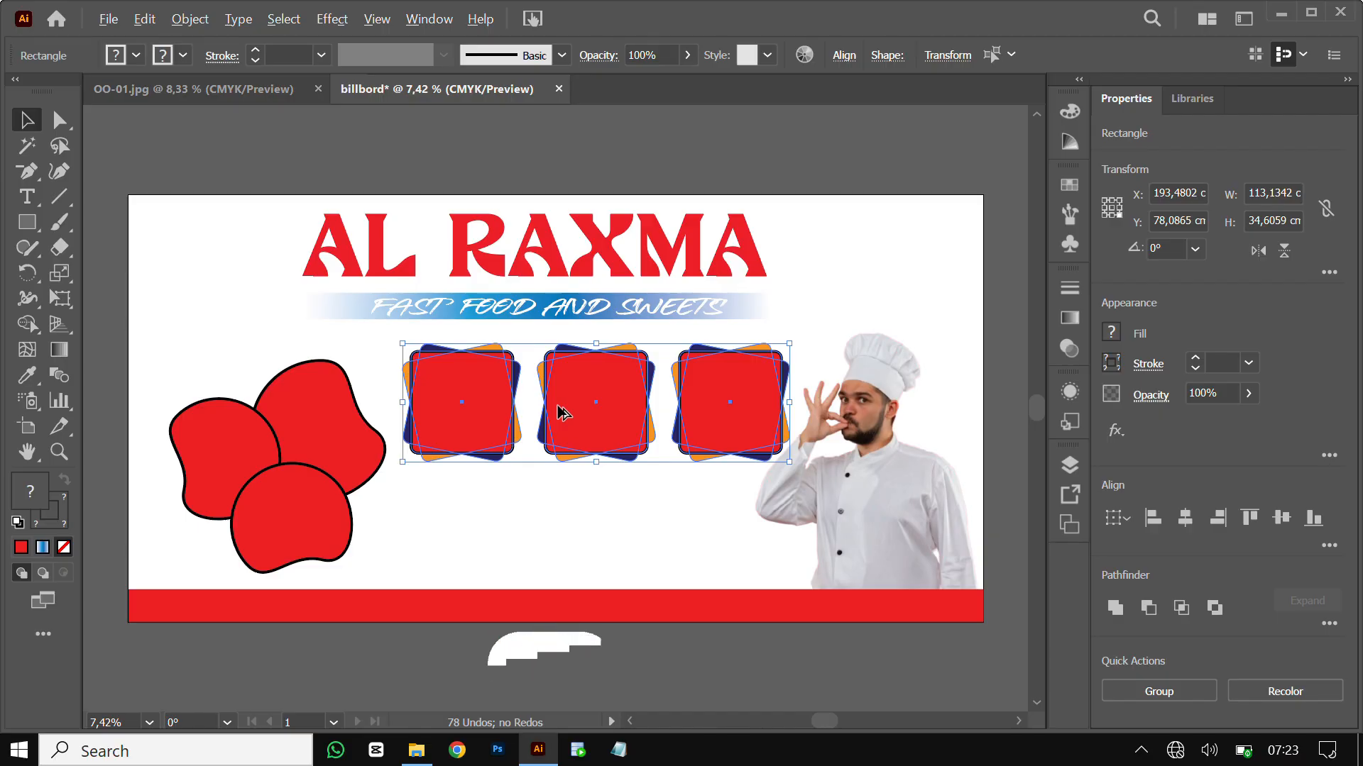
pyautogui.moveTo(561, 411); pyautogui.dragTo(562, 539)
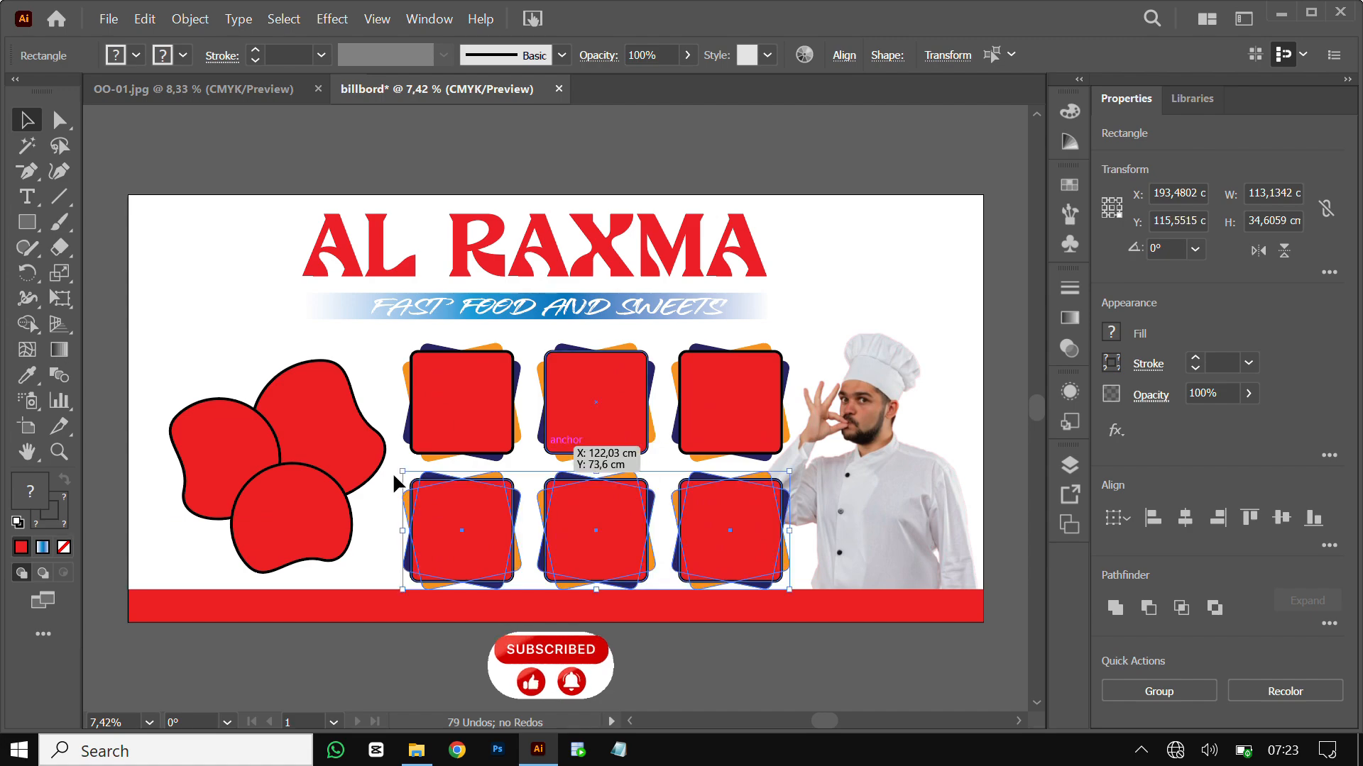
# Nudge all six square stacks slightly left as one selection
pyautogui.click(306, 451)
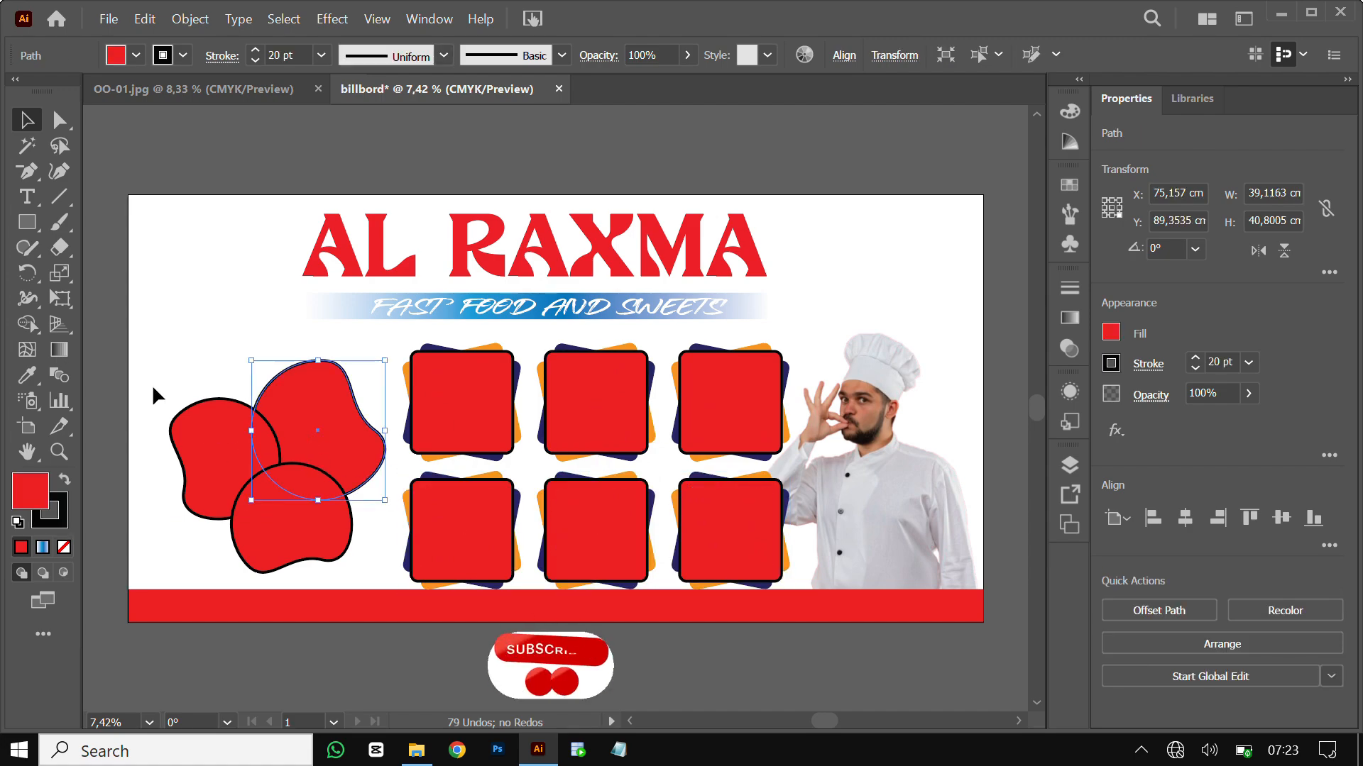
pyautogui.moveTo(152, 385); pyautogui.dragTo(278, 482)
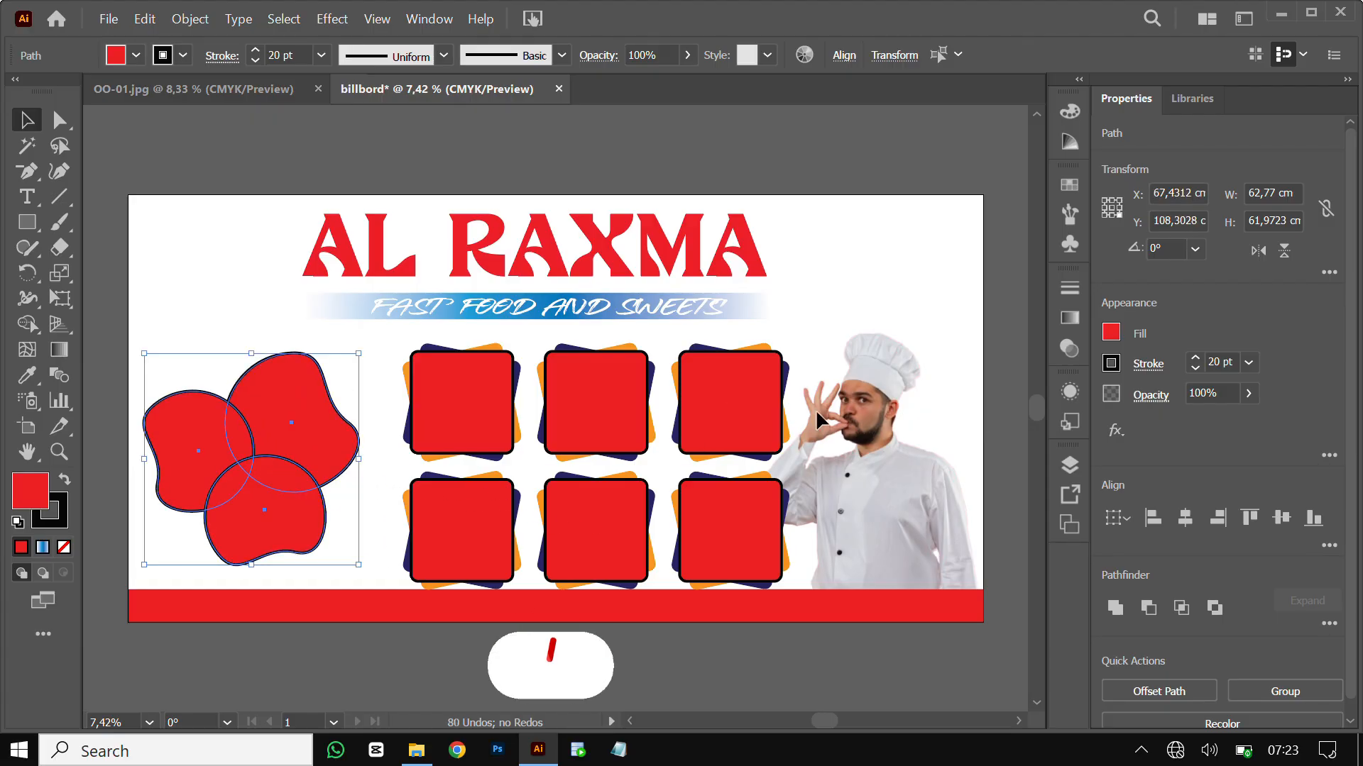
pyautogui.moveTo(802, 399); pyautogui.dragTo(437, 538)
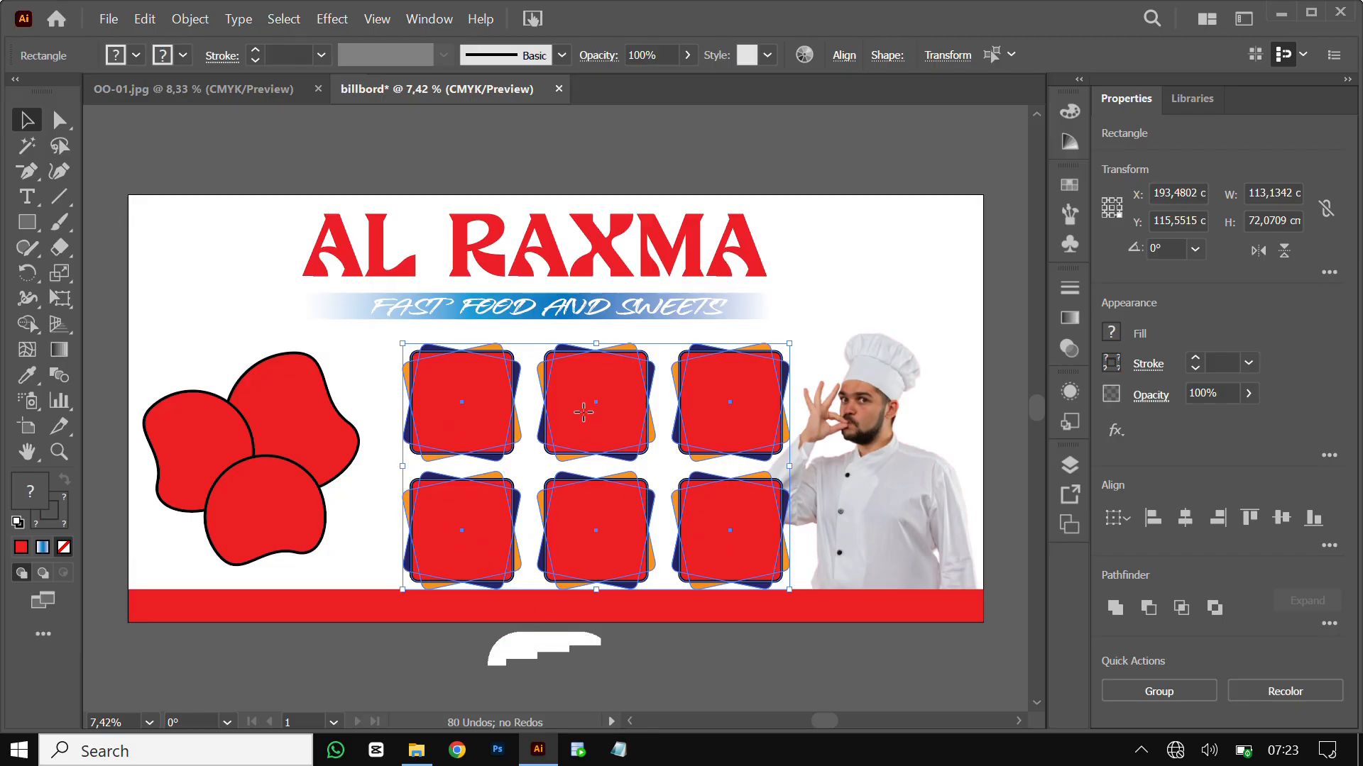
pyautogui.moveTo(559, 410); pyautogui.dragTo(546, 408)
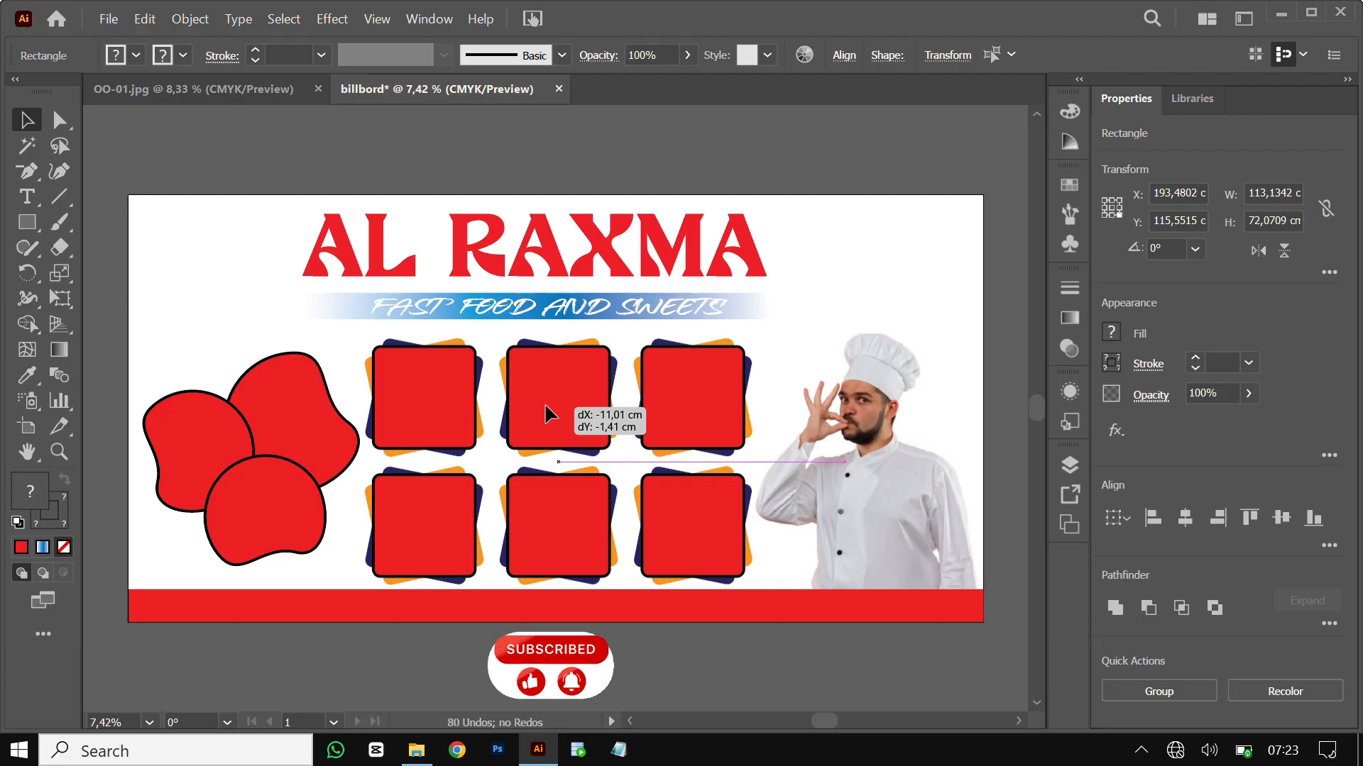
pyautogui.moveTo(544, 402); pyautogui.dragTo(544, 402)
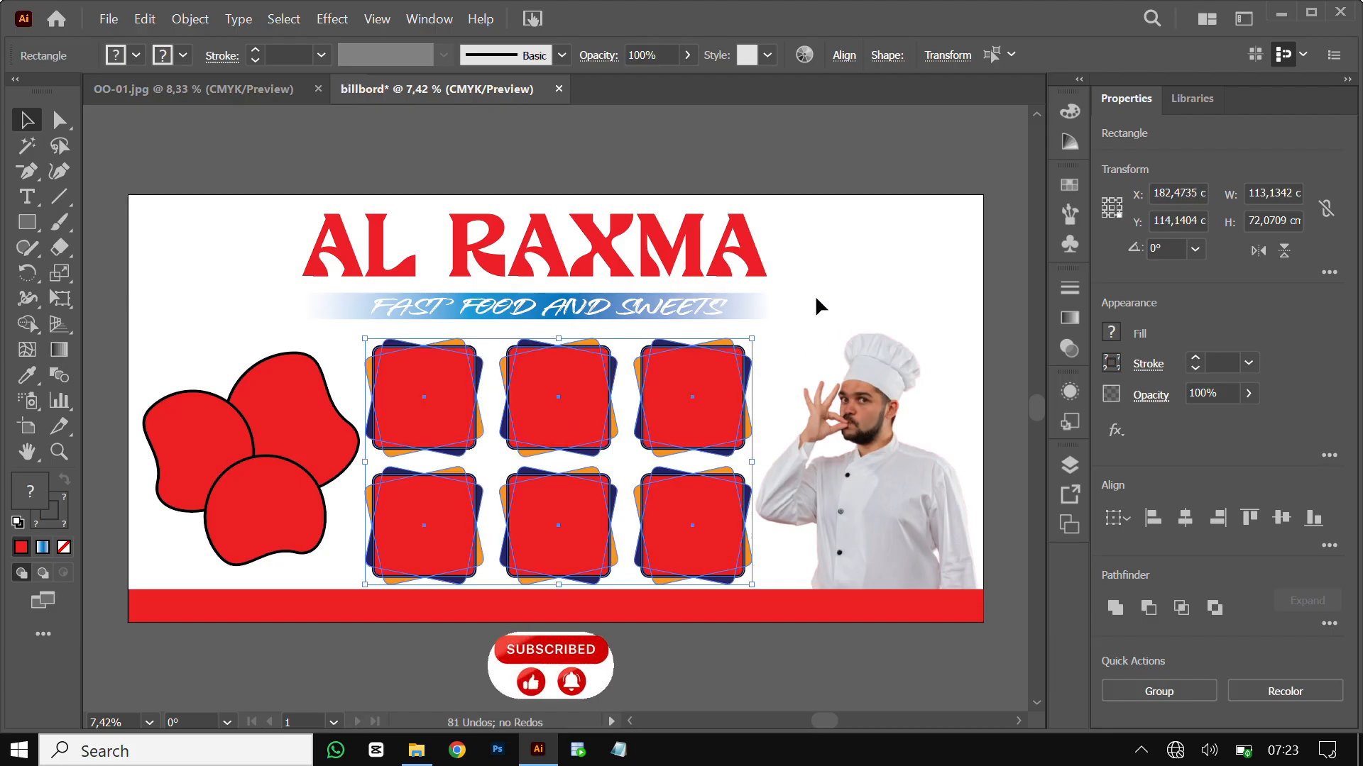
pyautogui.click(816, 298)
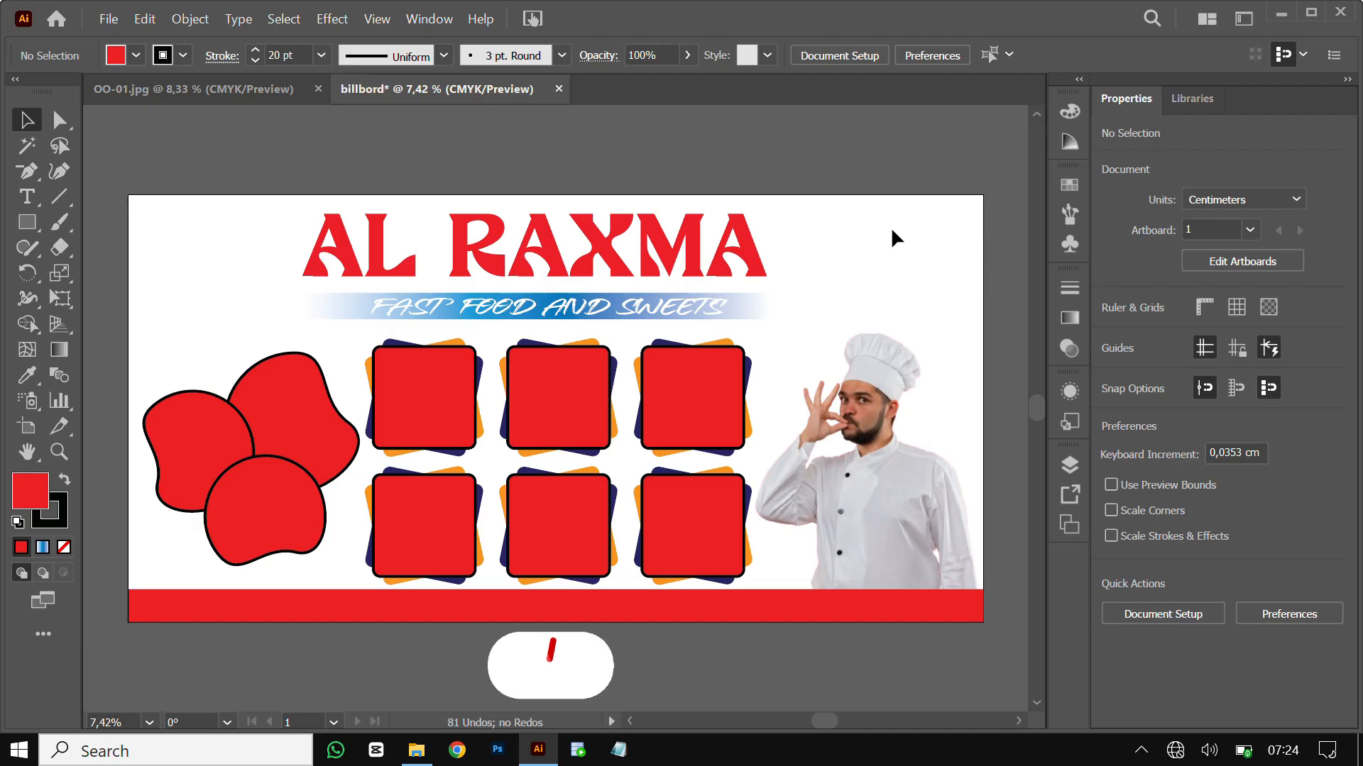
# Draw a red circle with no outline, partly off the artboard's top-left corner
pyautogui.click(26, 227)
pyautogui.click(150, 277)
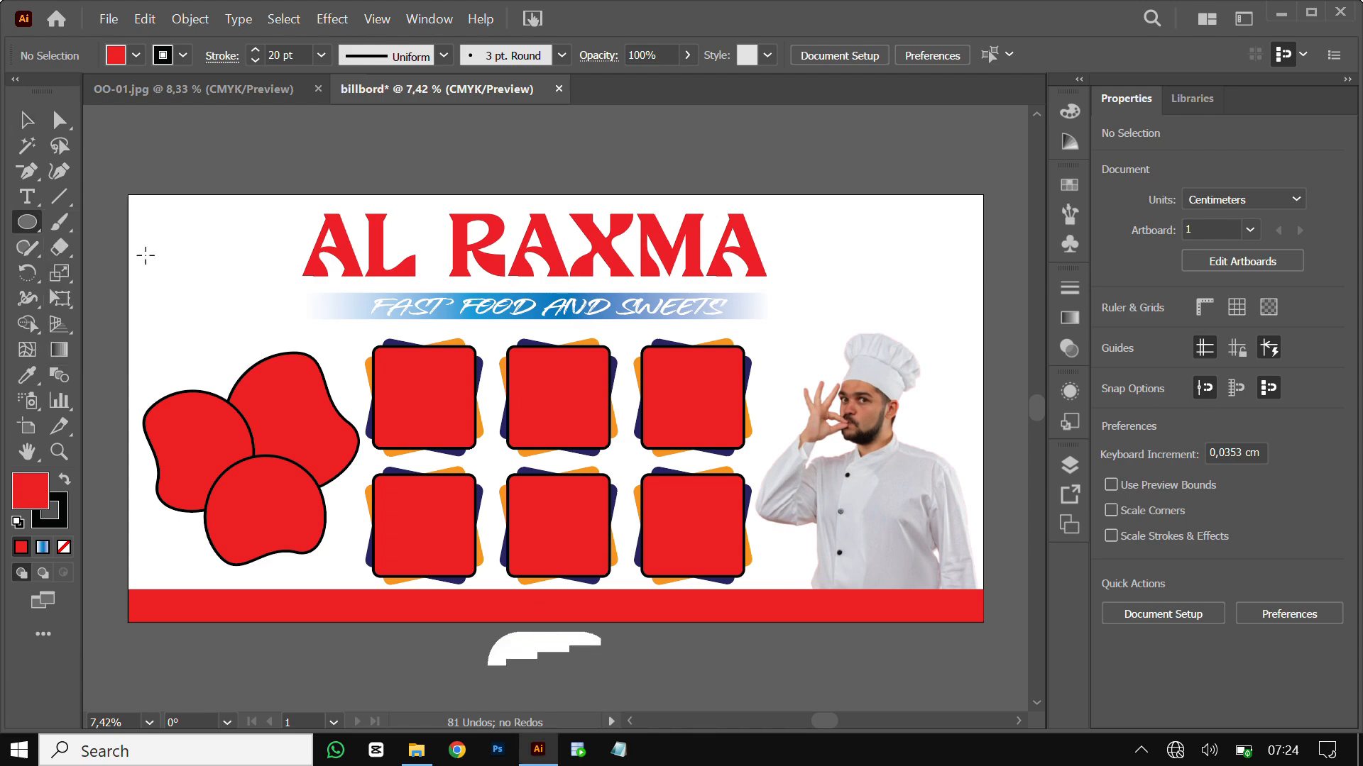
pyautogui.moveTo(122, 174); pyautogui.dragTo(280, 331)
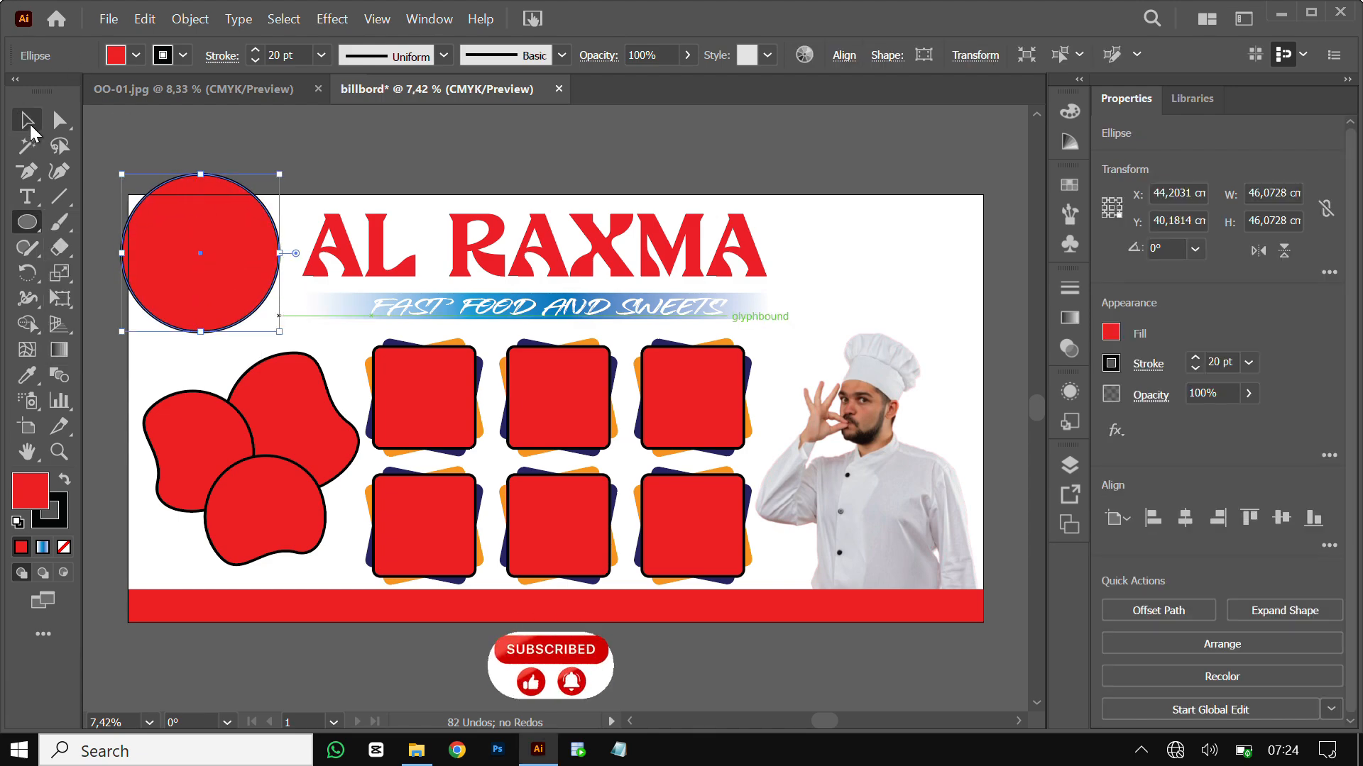
pyautogui.click(180, 58)
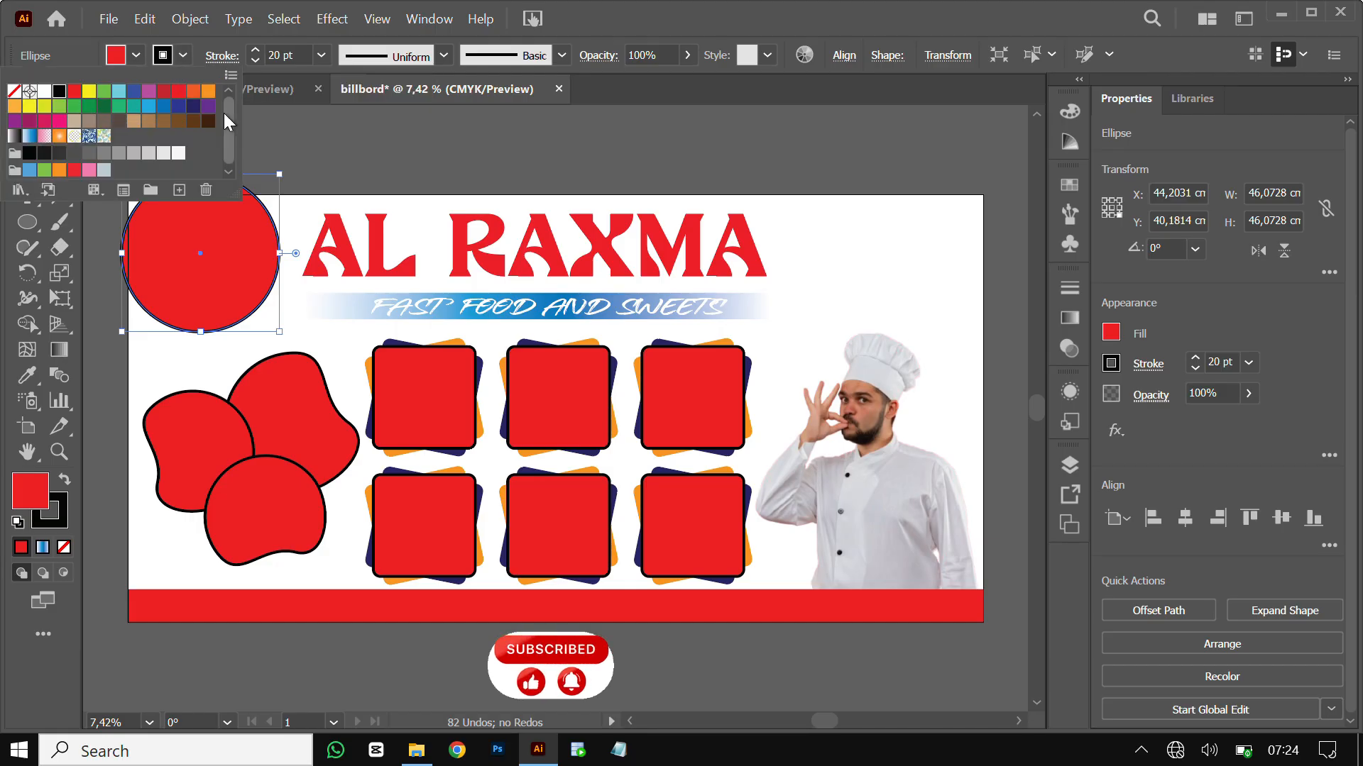
pyautogui.click(372, 143)
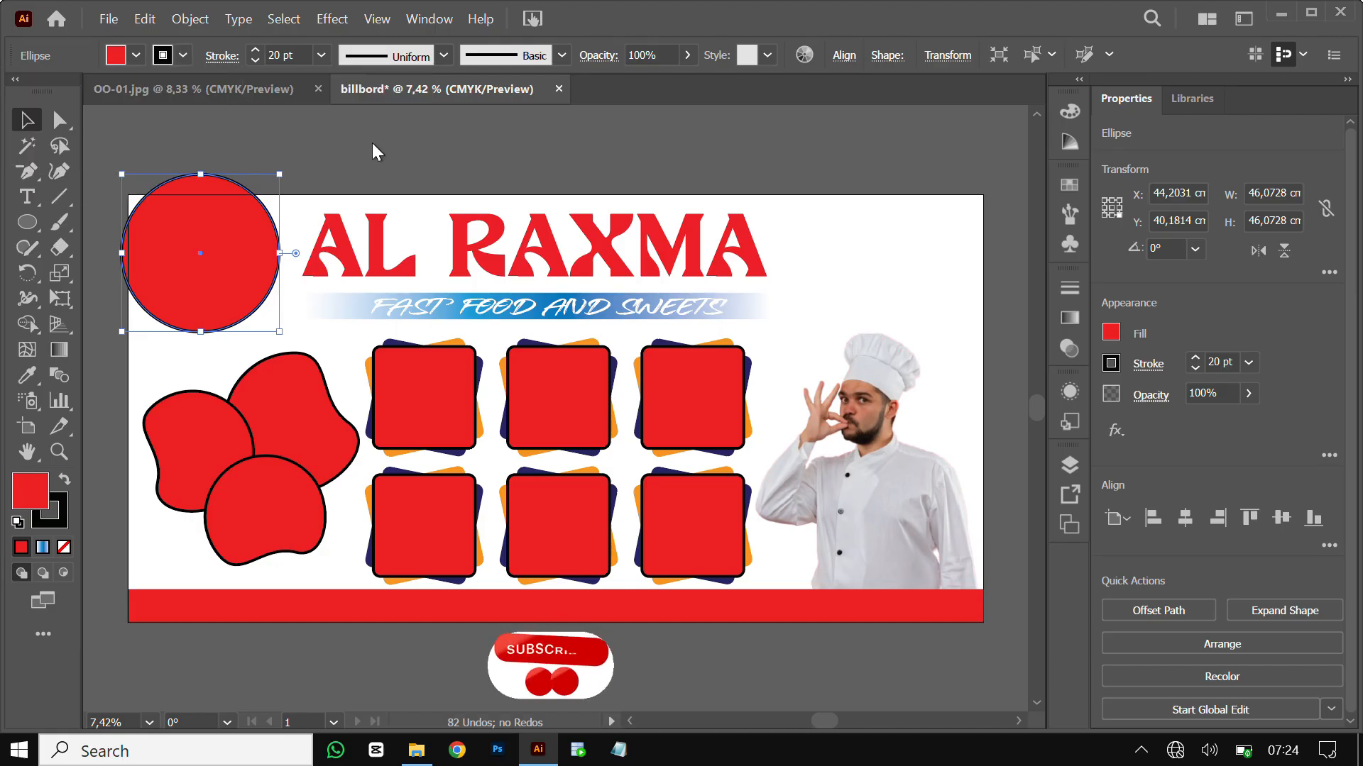
pyautogui.click(179, 58)
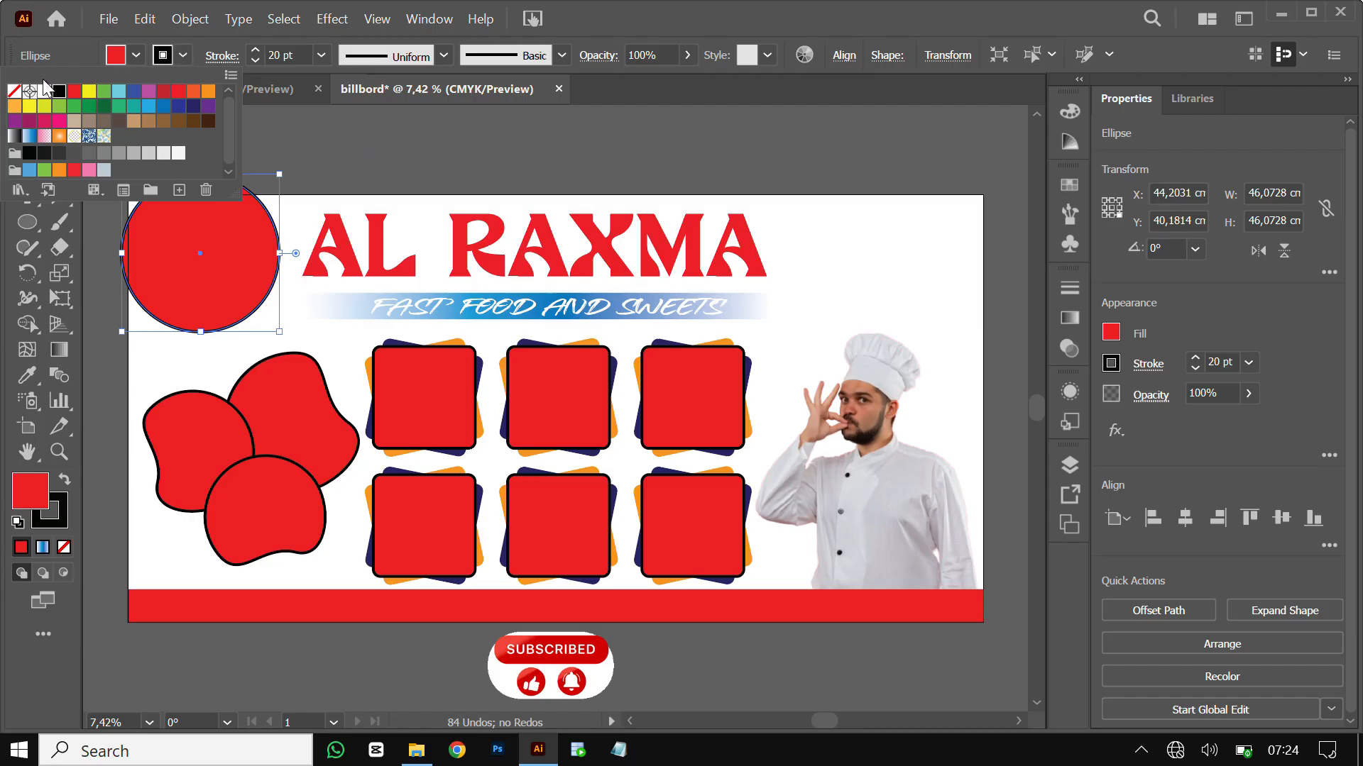
pyautogui.click(14, 94)
pyautogui.click(335, 135)
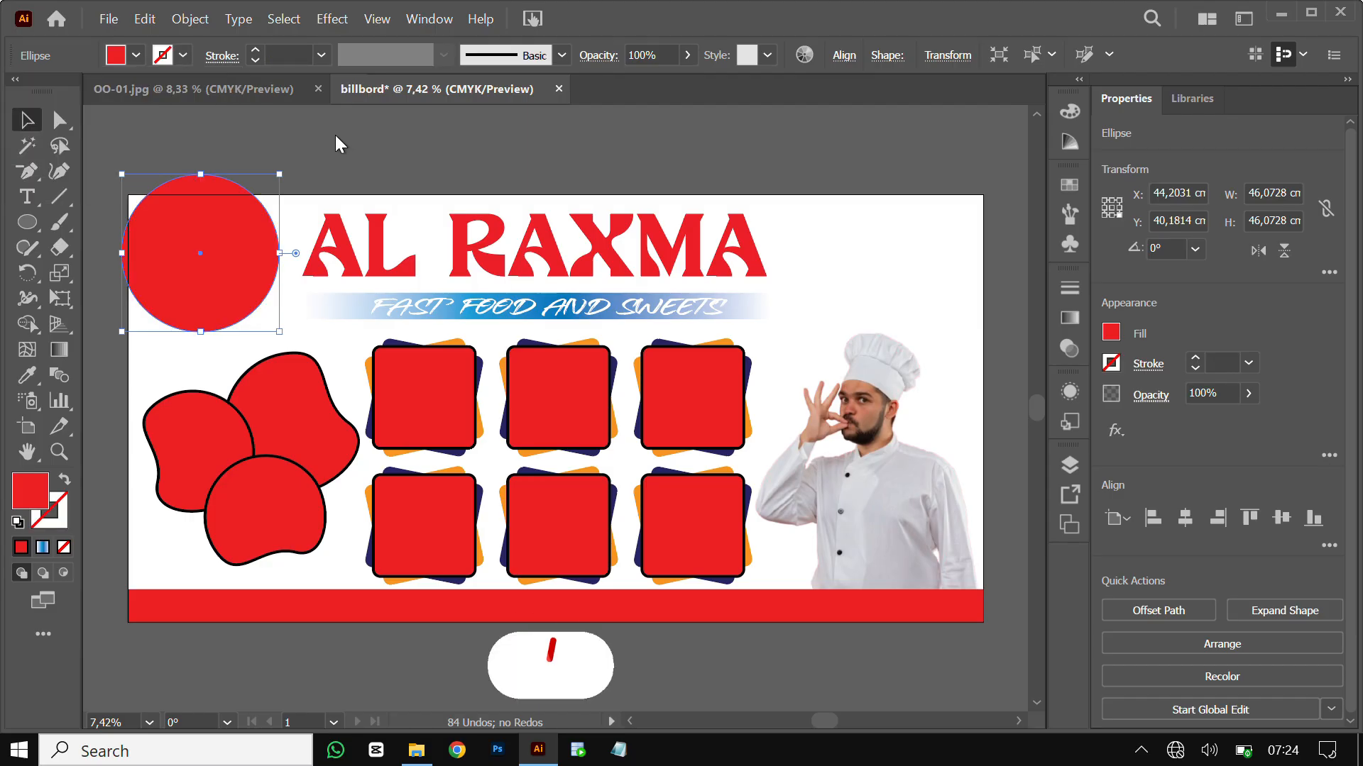
pyautogui.moveTo(182, 253); pyautogui.dragTo(145, 209)
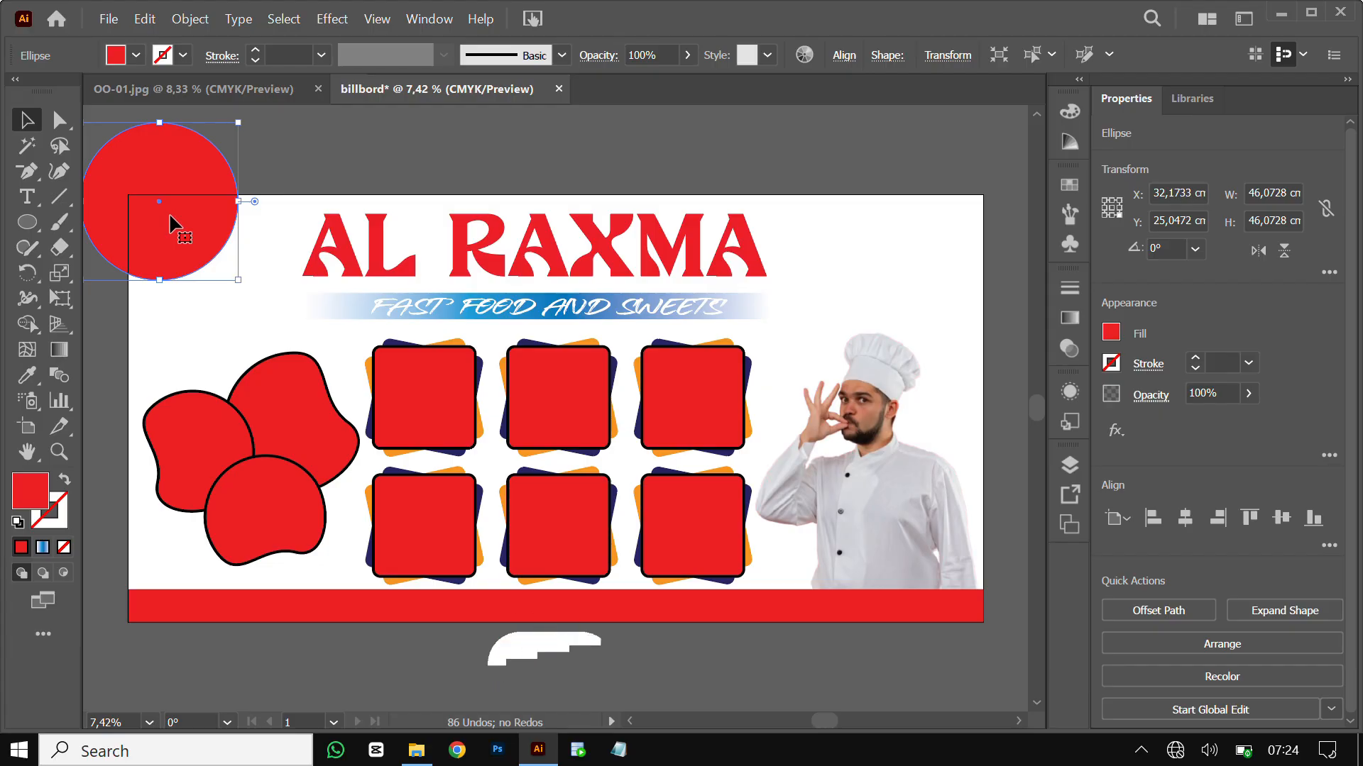
# Add a dark navy copy of the circle overlapping it down and to the left
pyautogui.moveTo(175, 223); pyautogui.dragTo(139, 274)
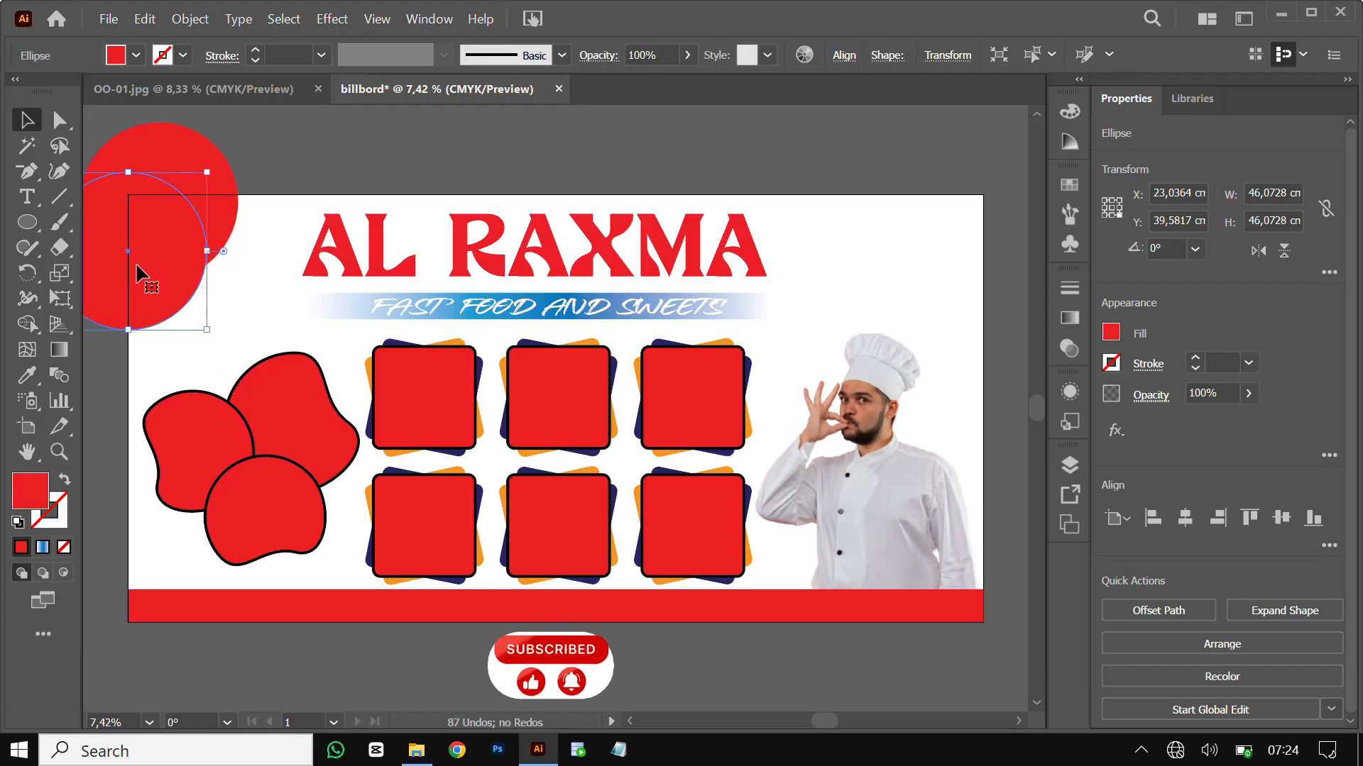
pyautogui.click(136, 57)
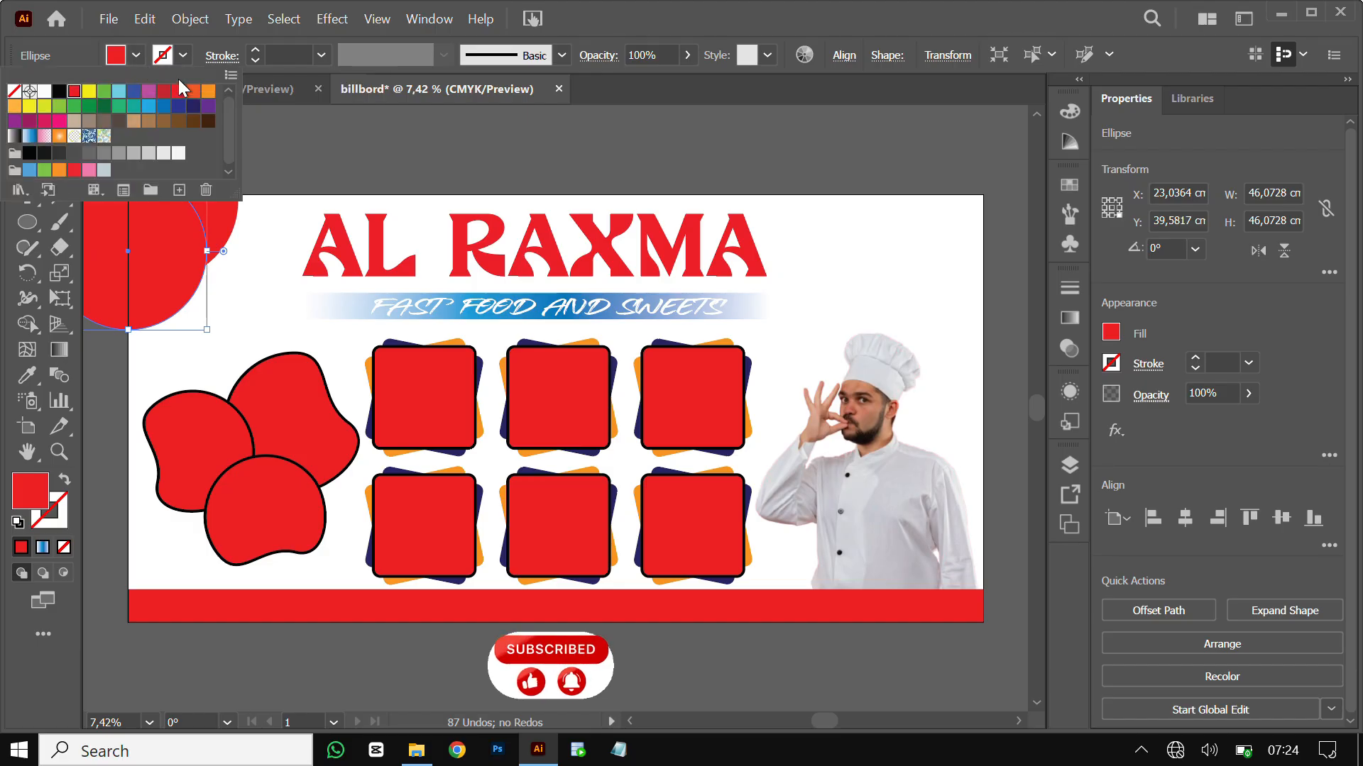
pyautogui.click(193, 107)
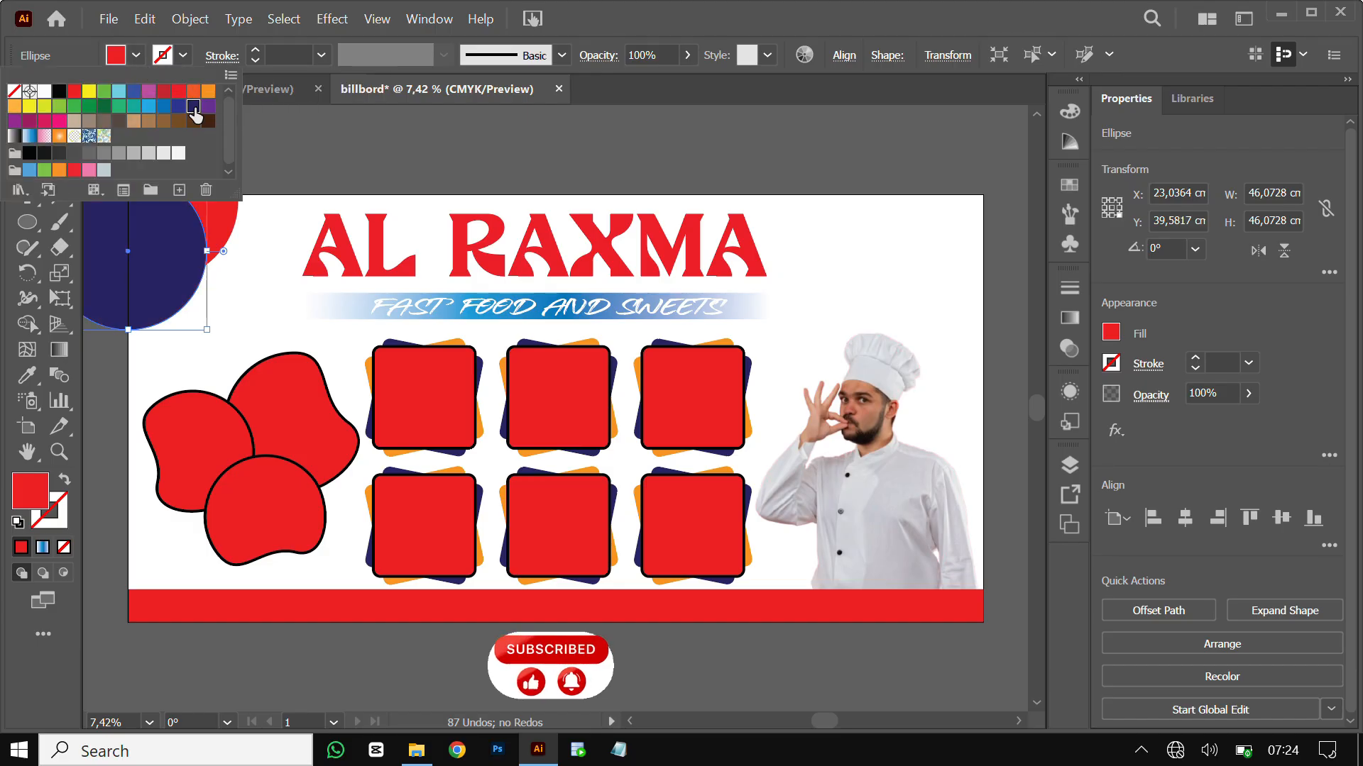
pyautogui.click(360, 129)
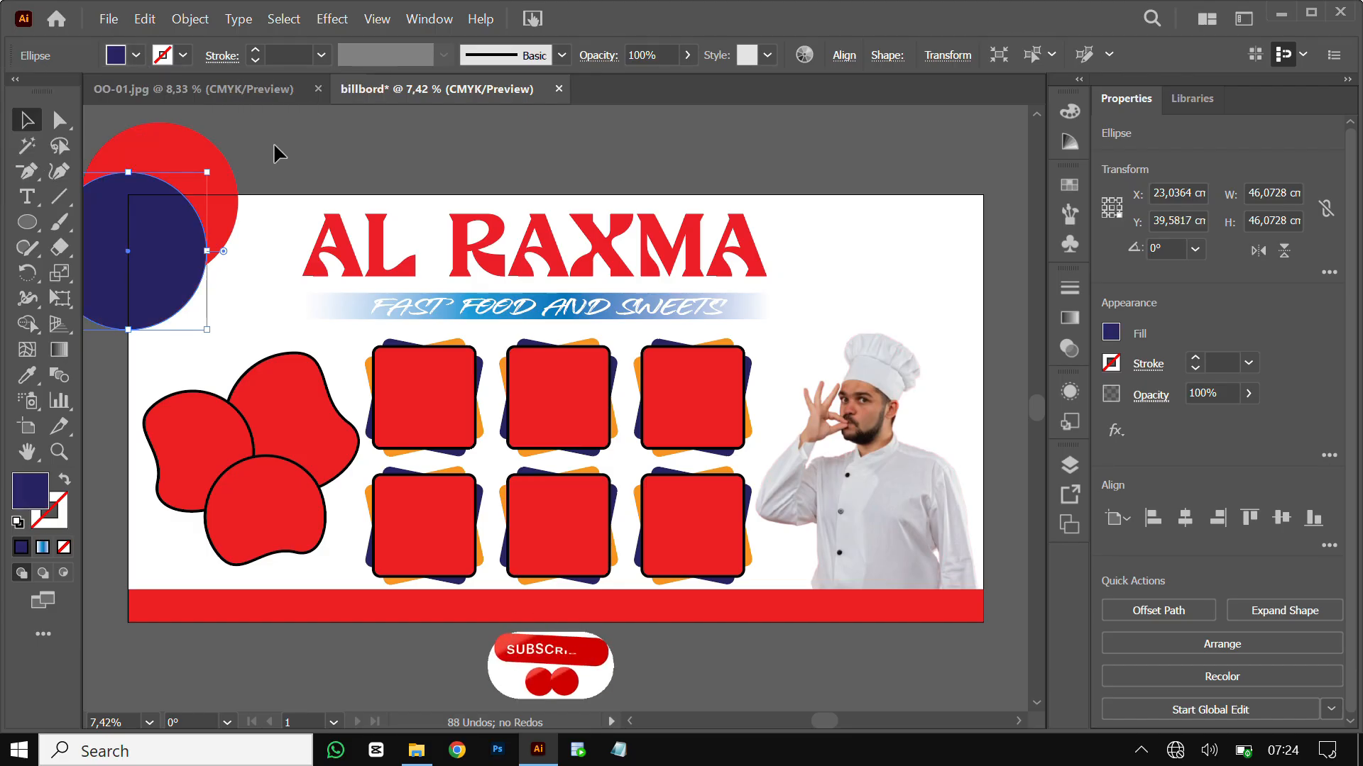
pyautogui.keyDown('shift'); pyautogui.click(213, 207); pyautogui.keyUp('shift')
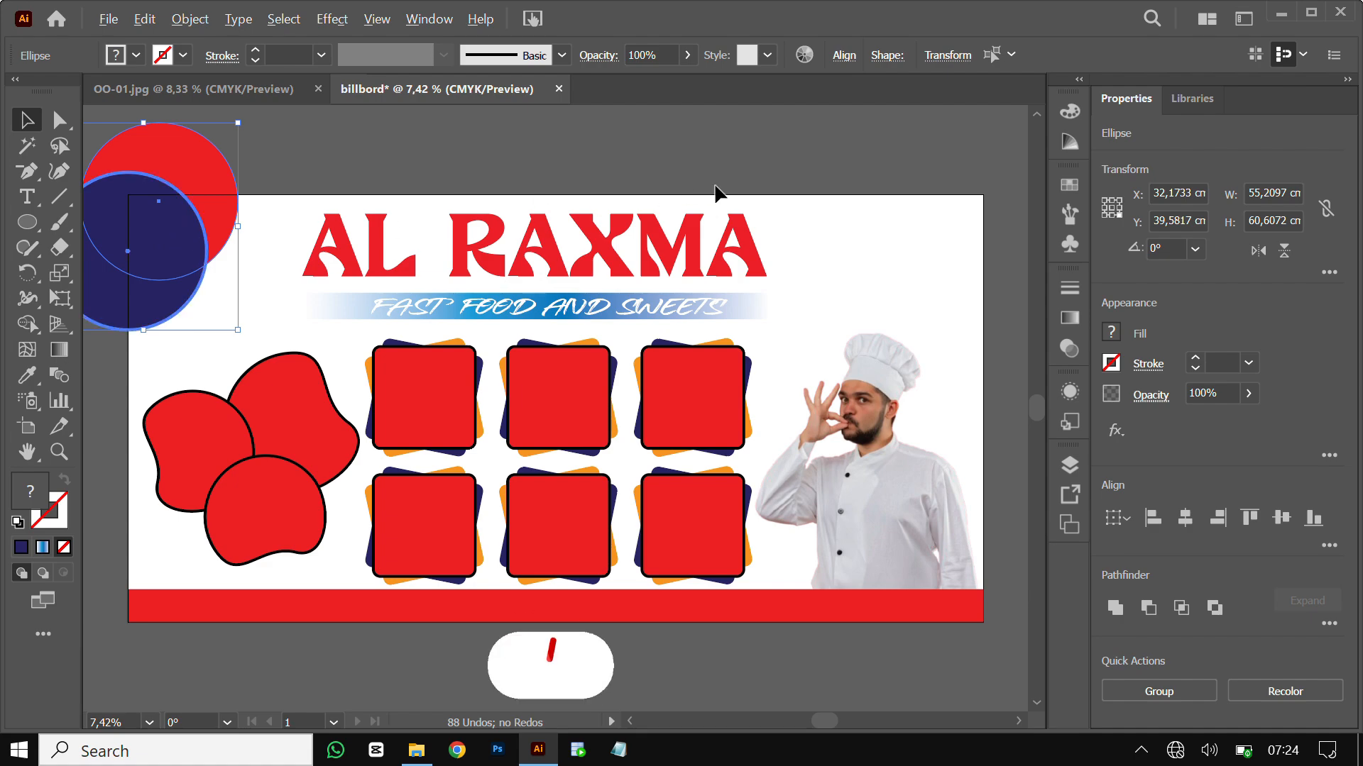
pyautogui.moveTo(164, 213); pyautogui.dragTo(953, 224)
pyautogui.hotkey('ctrl', 'z')
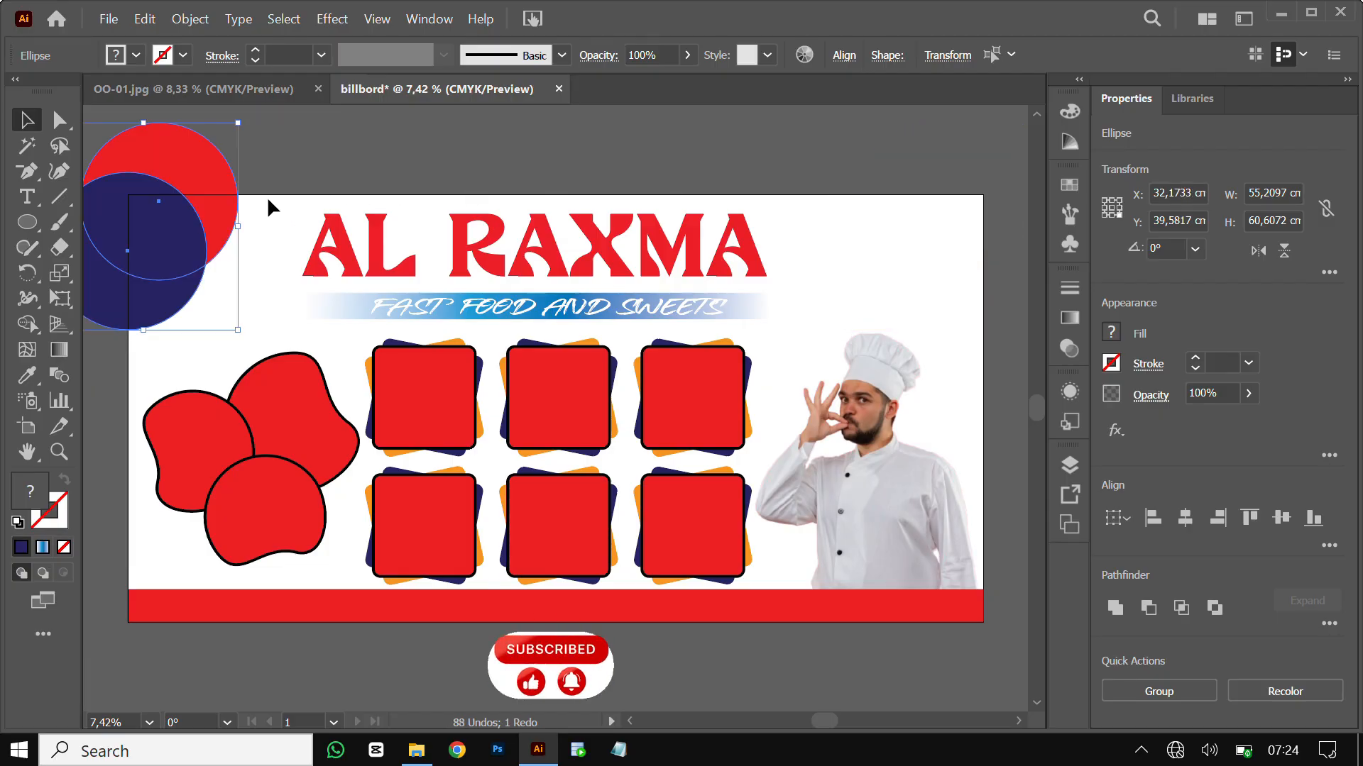
# Copy the circle pair to the top-right corner and reflect it vertically
pyautogui.moveTo(215, 218); pyautogui.dragTo(981, 218)
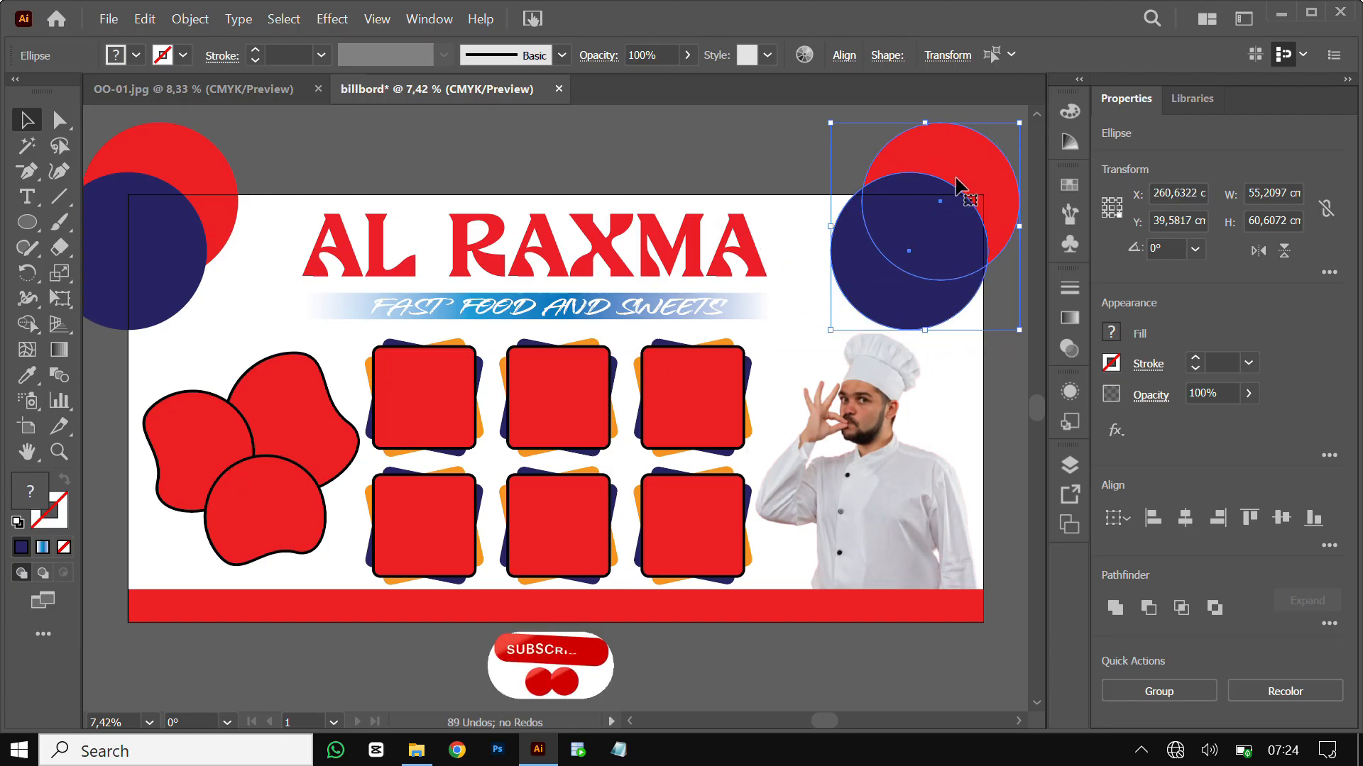
pyautogui.rightClick(959, 187)
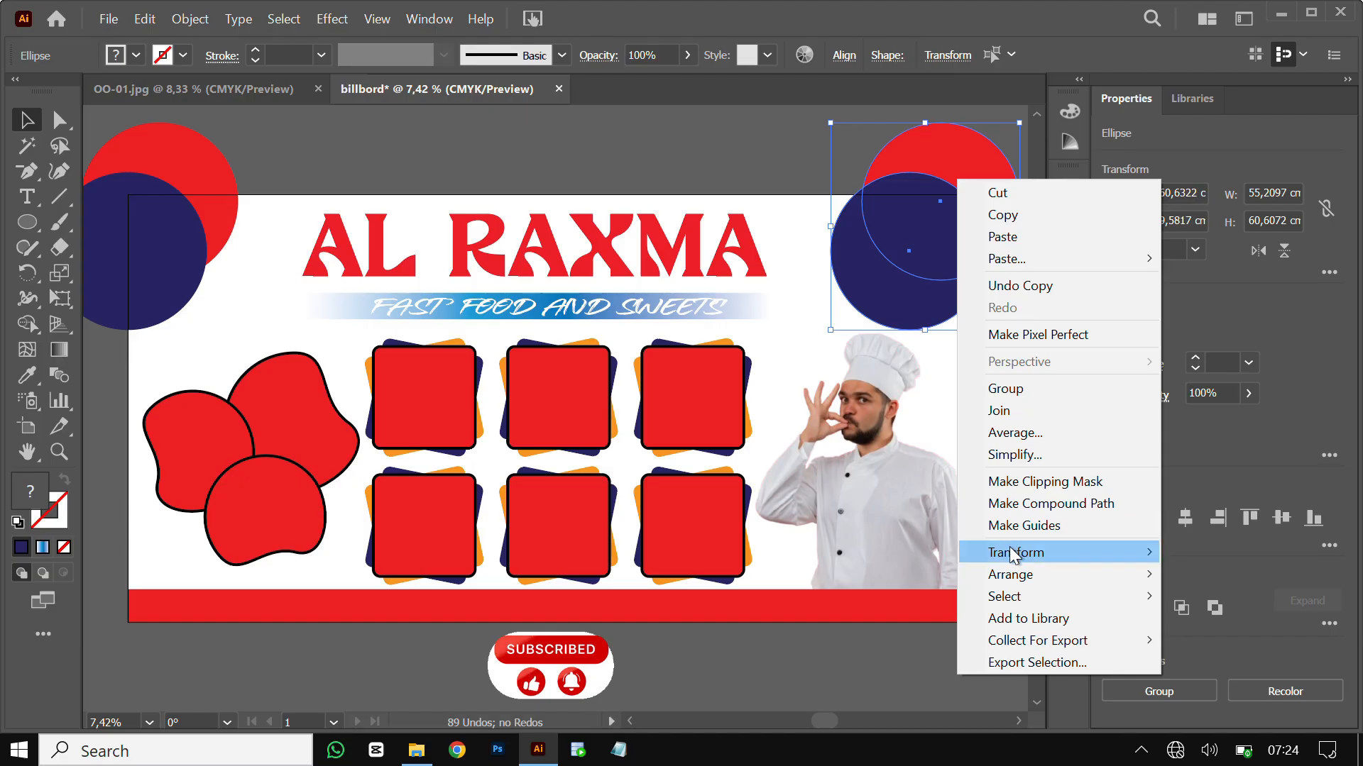
pyautogui.moveTo(1013, 555)
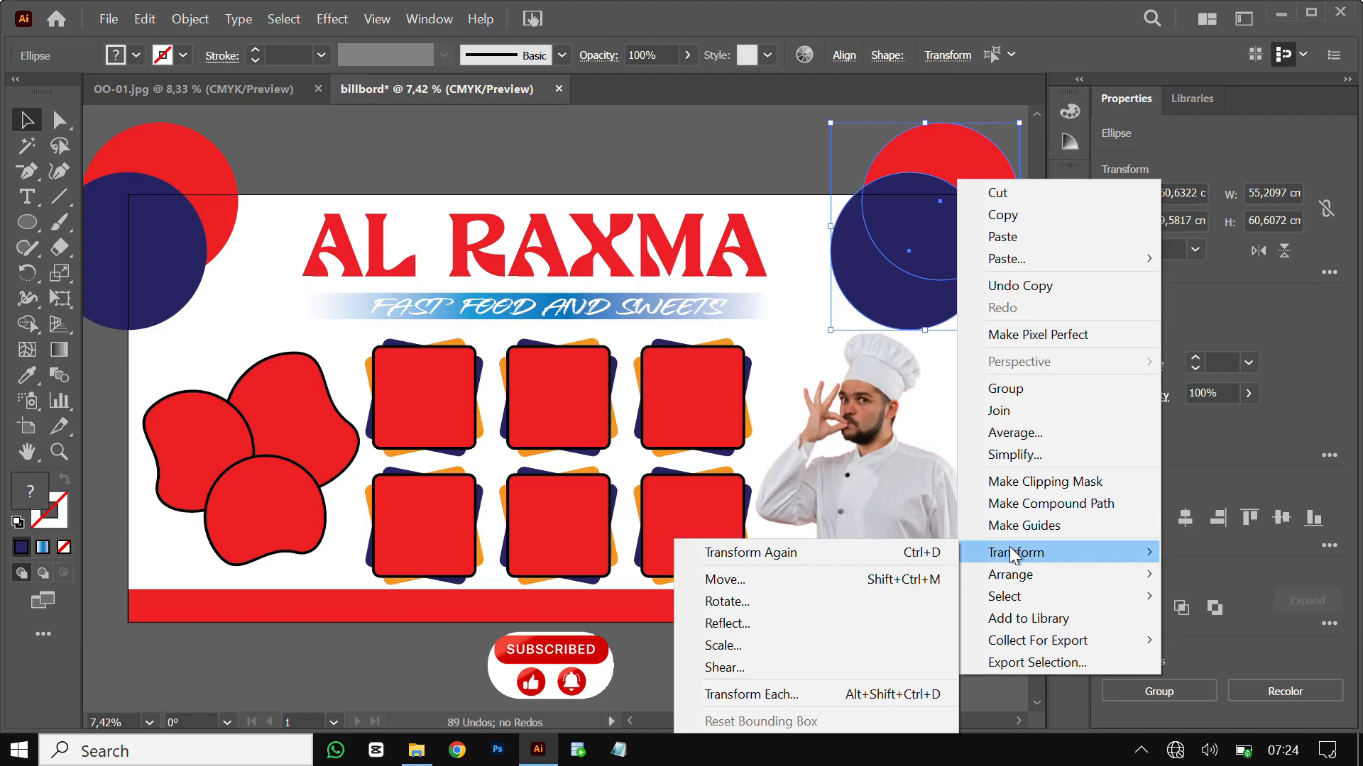
pyautogui.click(797, 617)
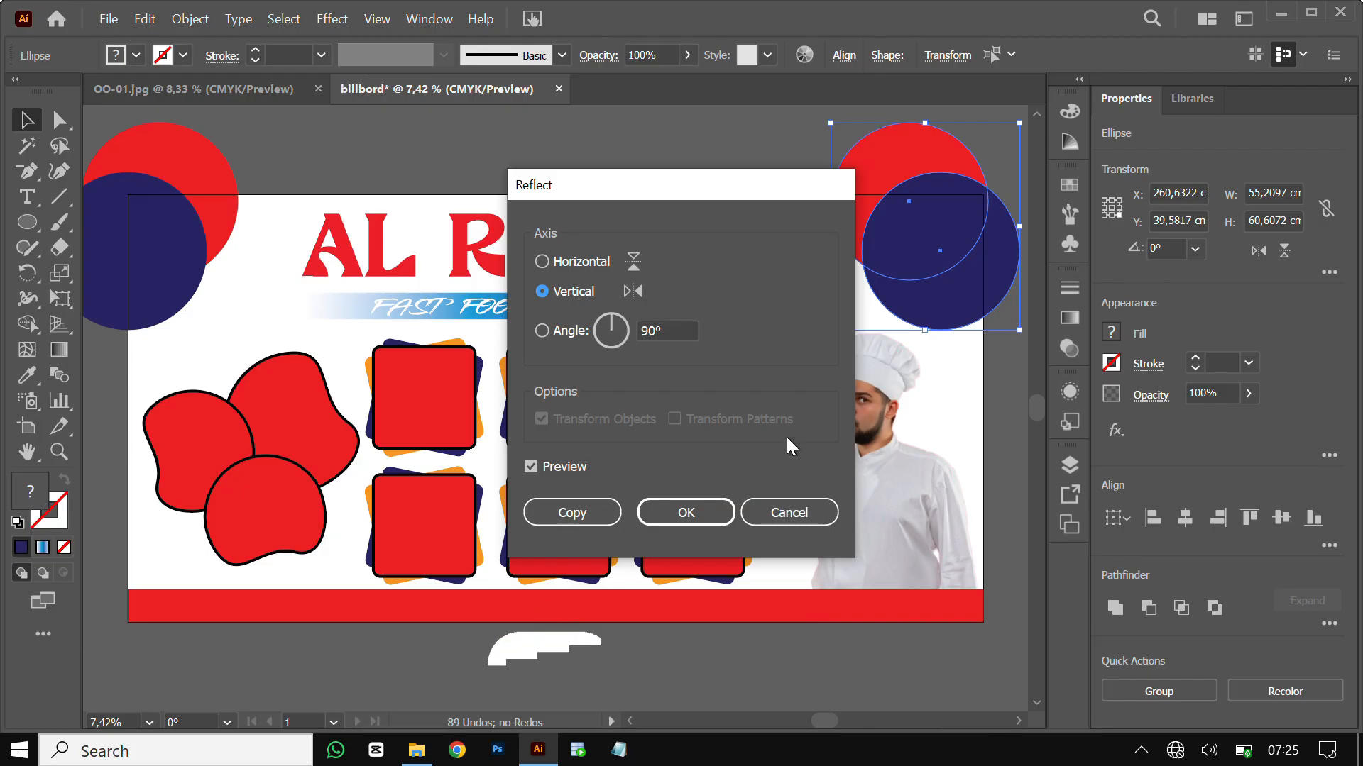
pyautogui.click(692, 510)
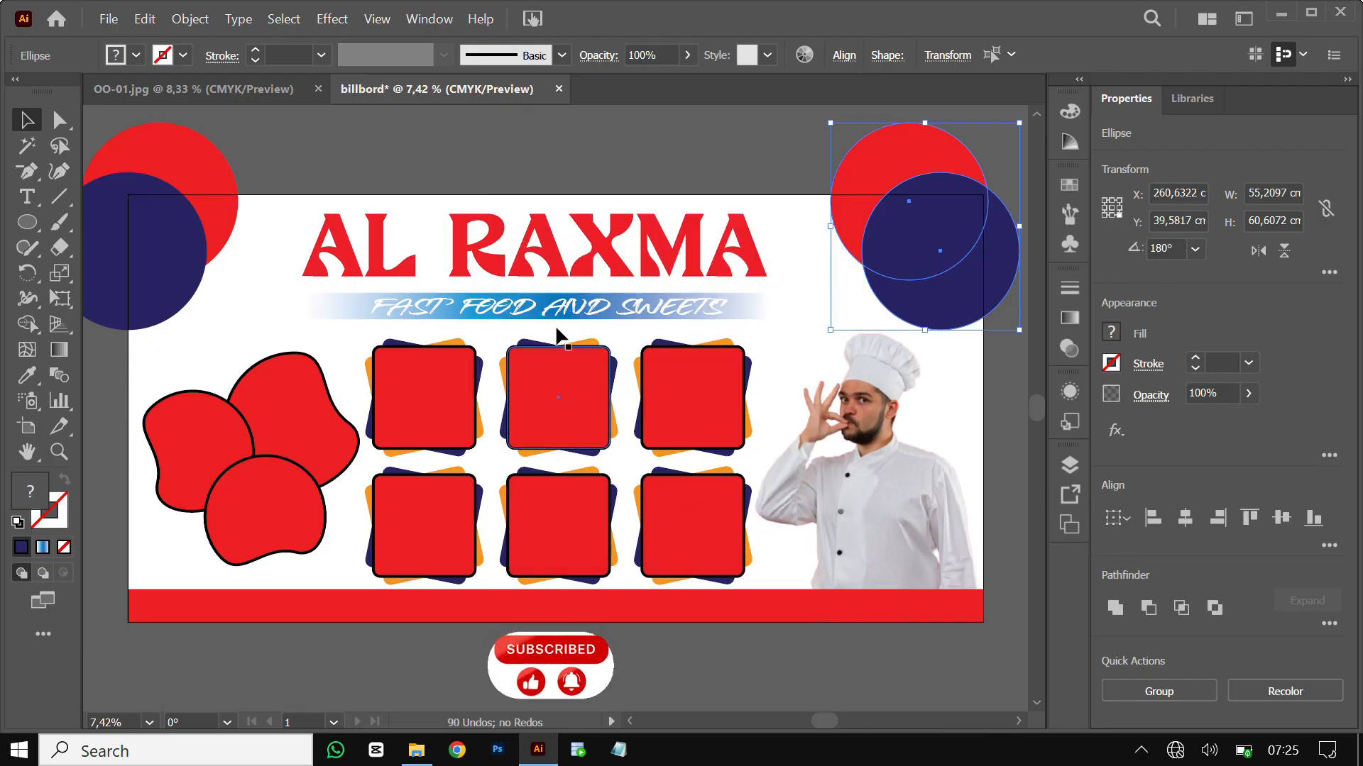
pyautogui.click(504, 118)
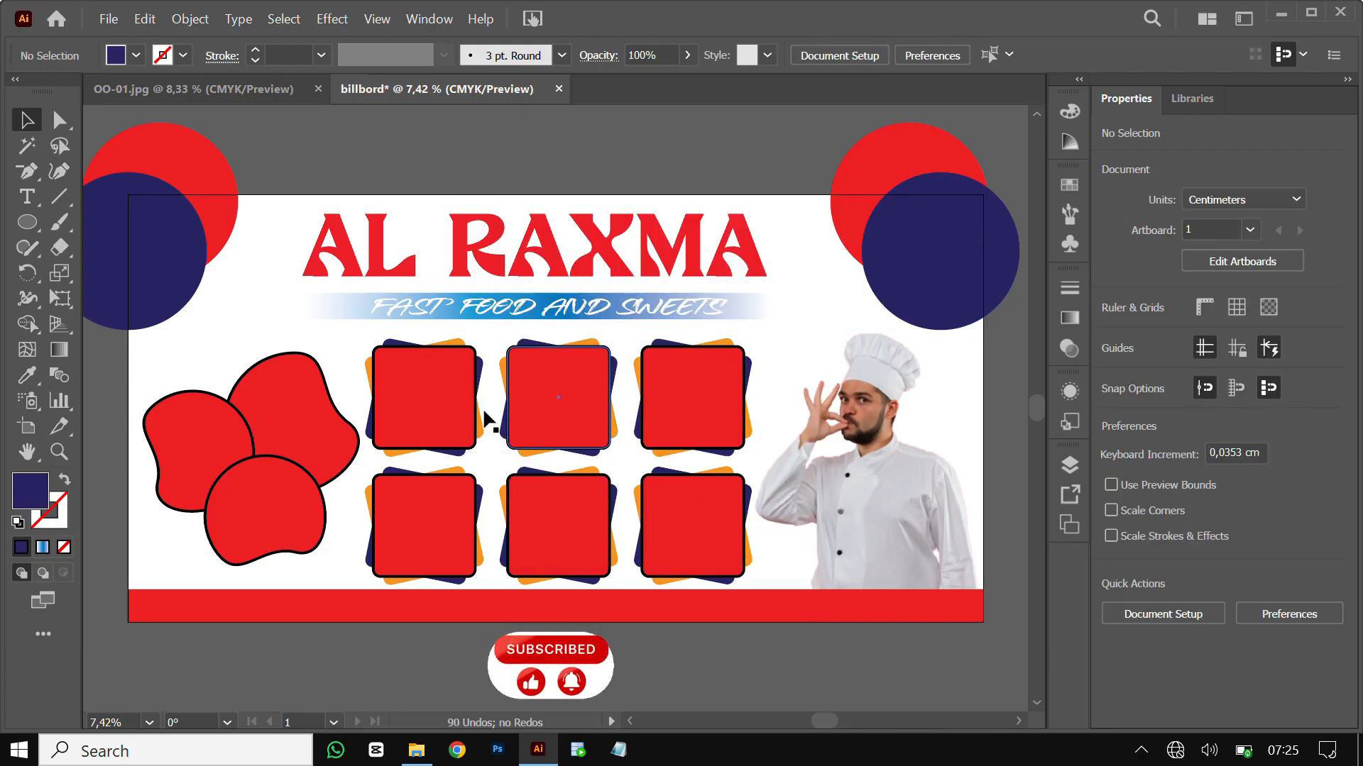
pyautogui.click(430, 419)
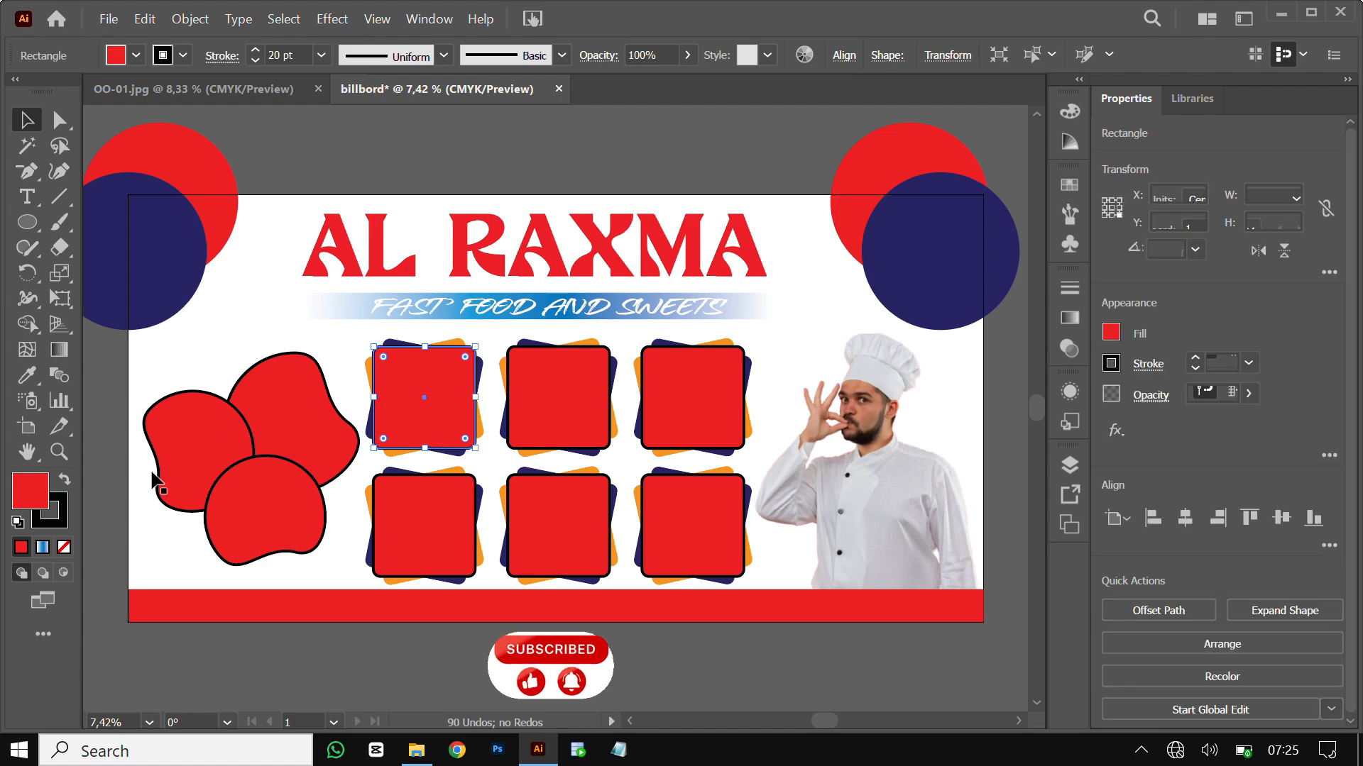
# Place burger photo 1266 inside the top-left red square using Draw Inside, then trim it to fit
pyautogui.click(62, 571)
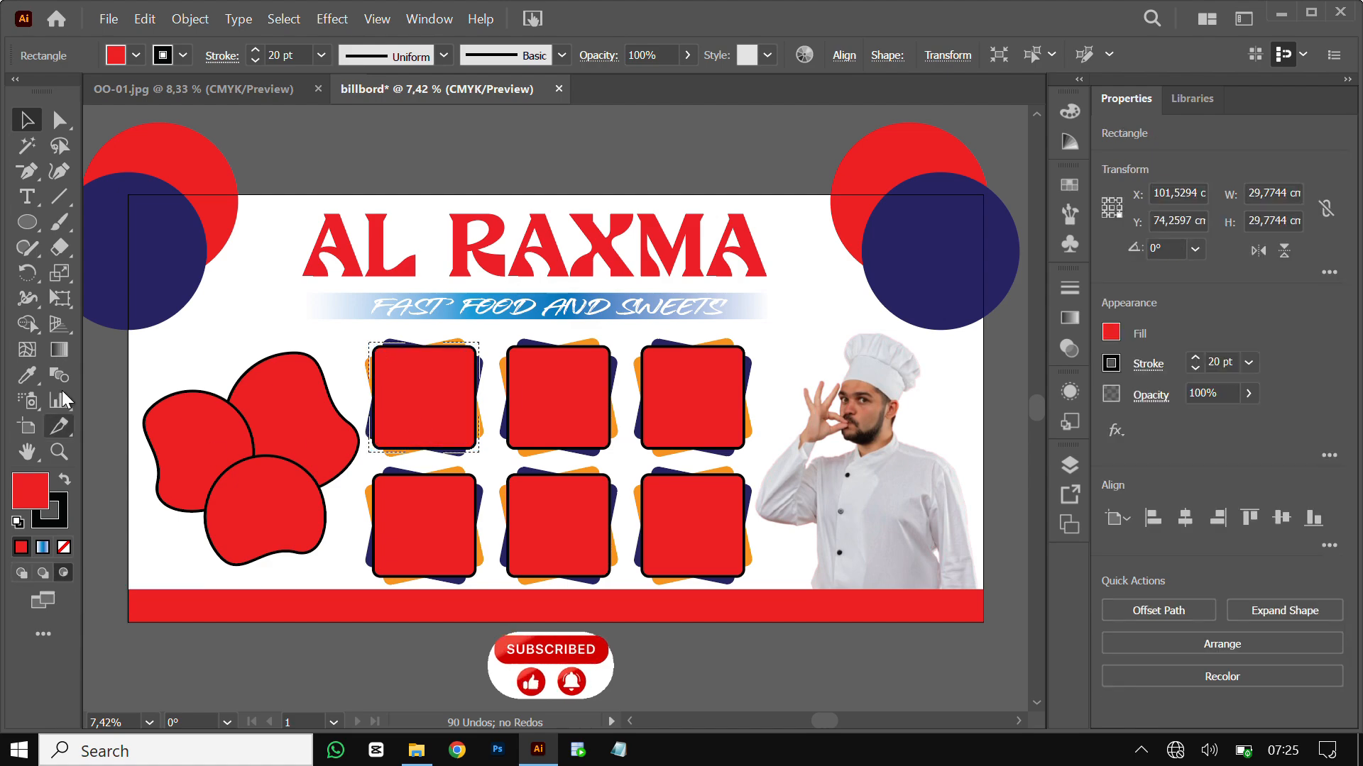
pyautogui.click(107, 20)
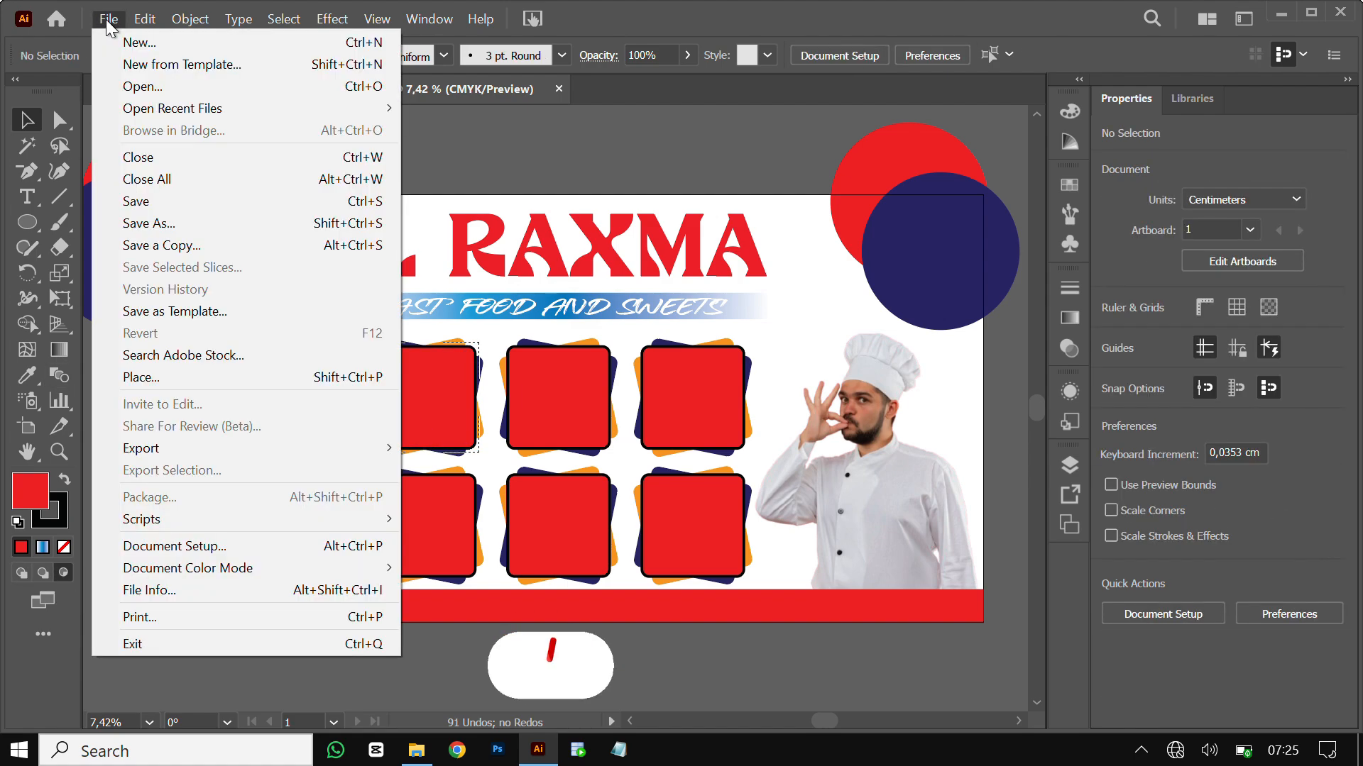
pyautogui.click(151, 369)
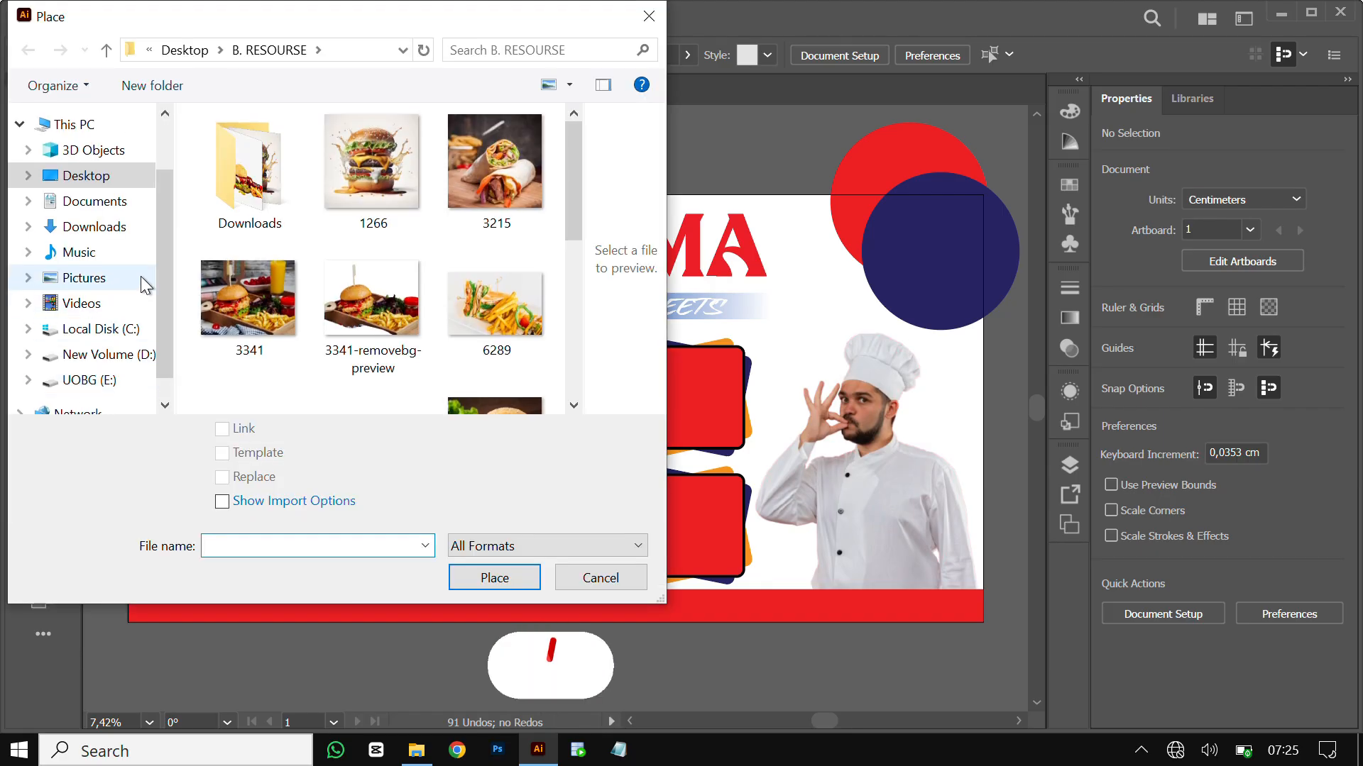
pyautogui.click(390, 202)
pyautogui.click(504, 585)
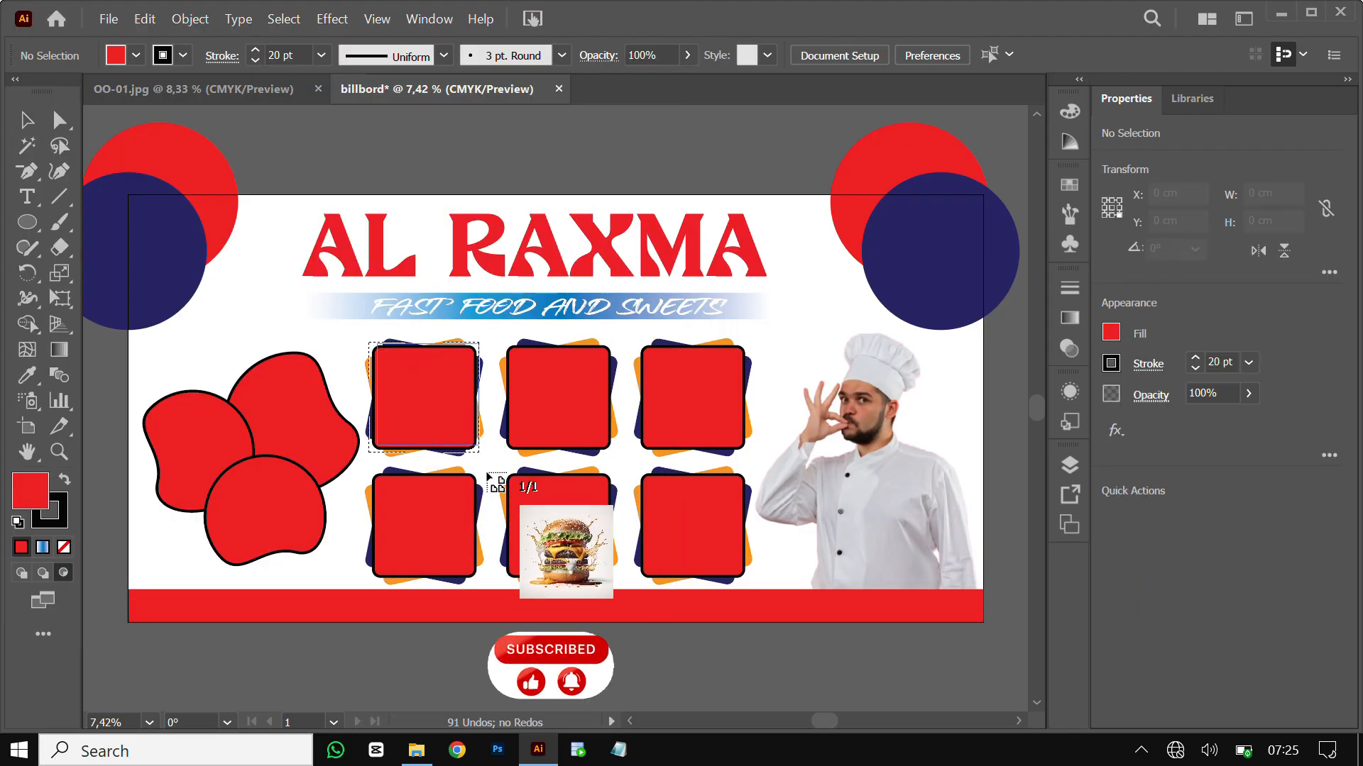
pyautogui.click(392, 347)
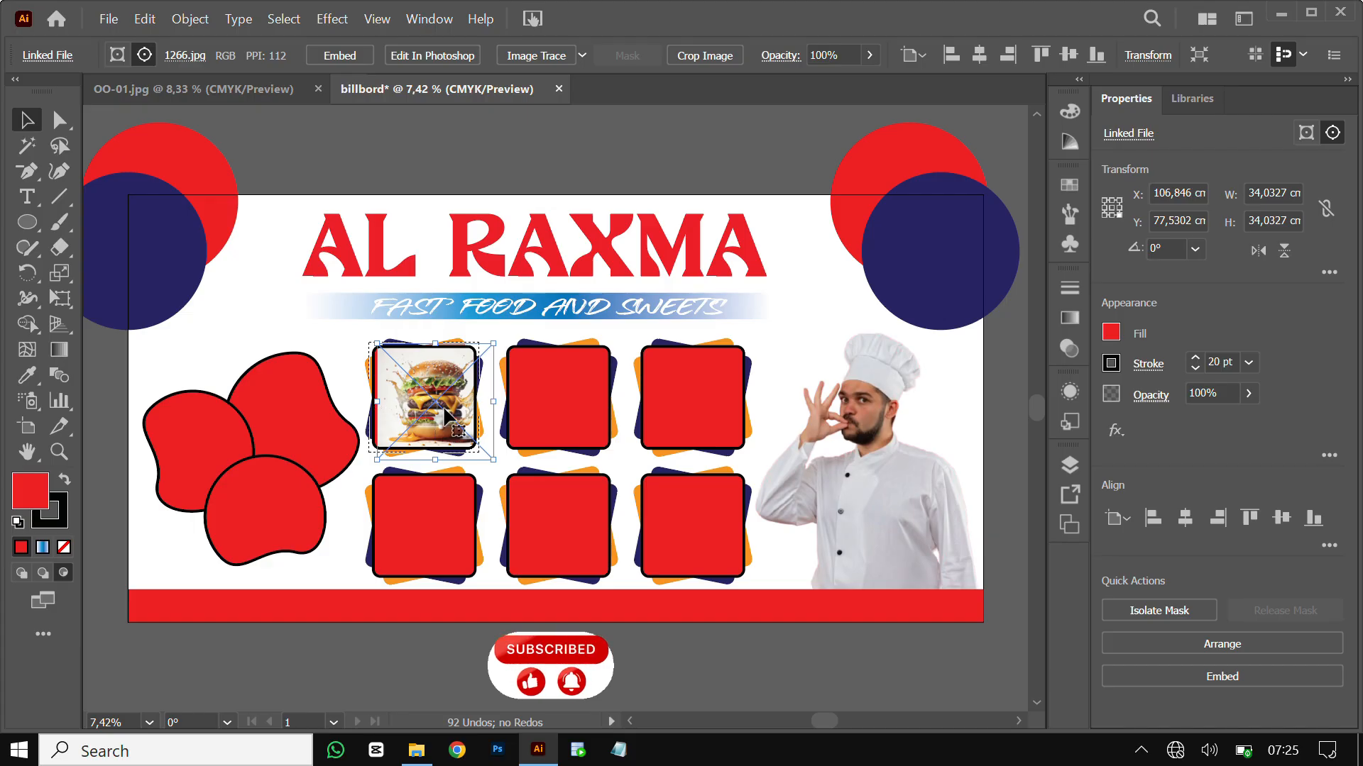
pyautogui.moveTo(495, 400)
pyautogui.mouseDown()
pyautogui.moveTo(430, 397)
pyautogui.moveTo(472, 399)
pyautogui.mouseUp()
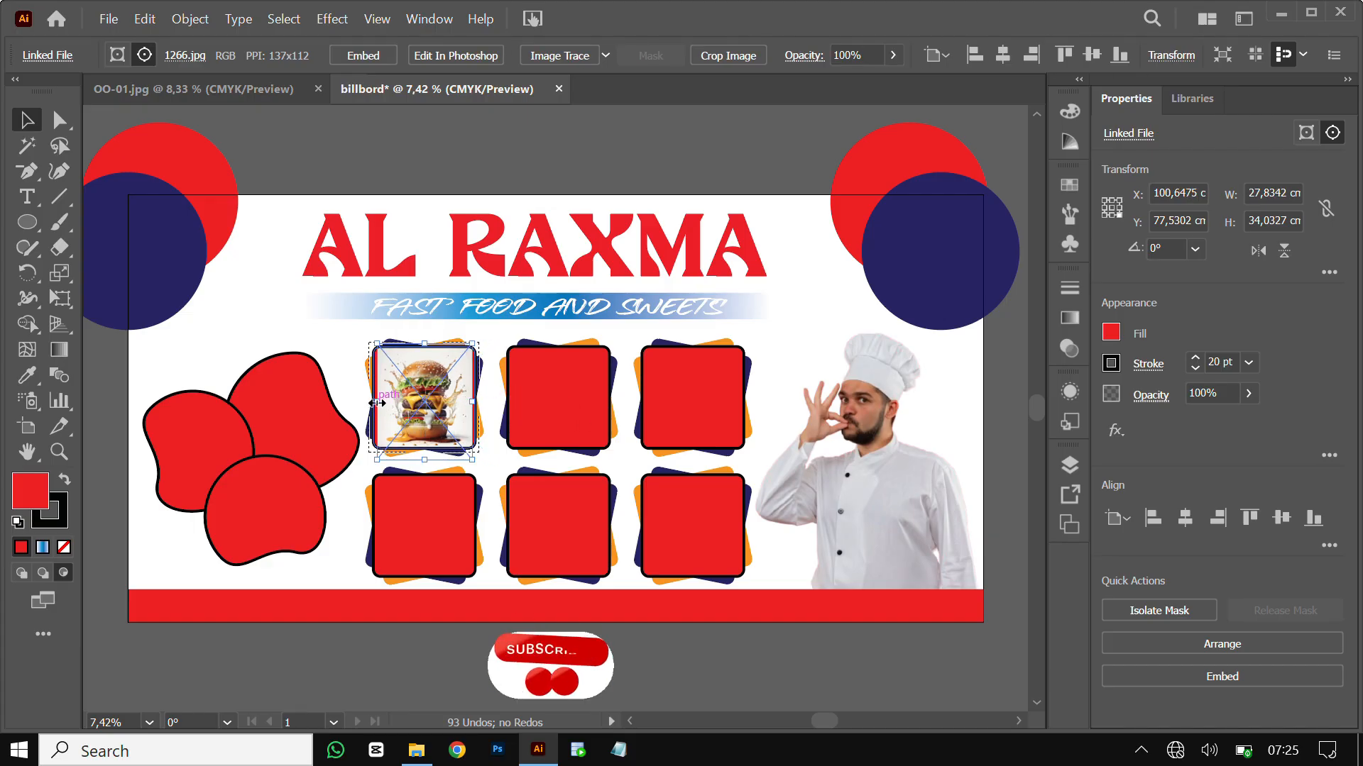
pyautogui.moveTo(377, 403); pyautogui.dragTo(368, 403)
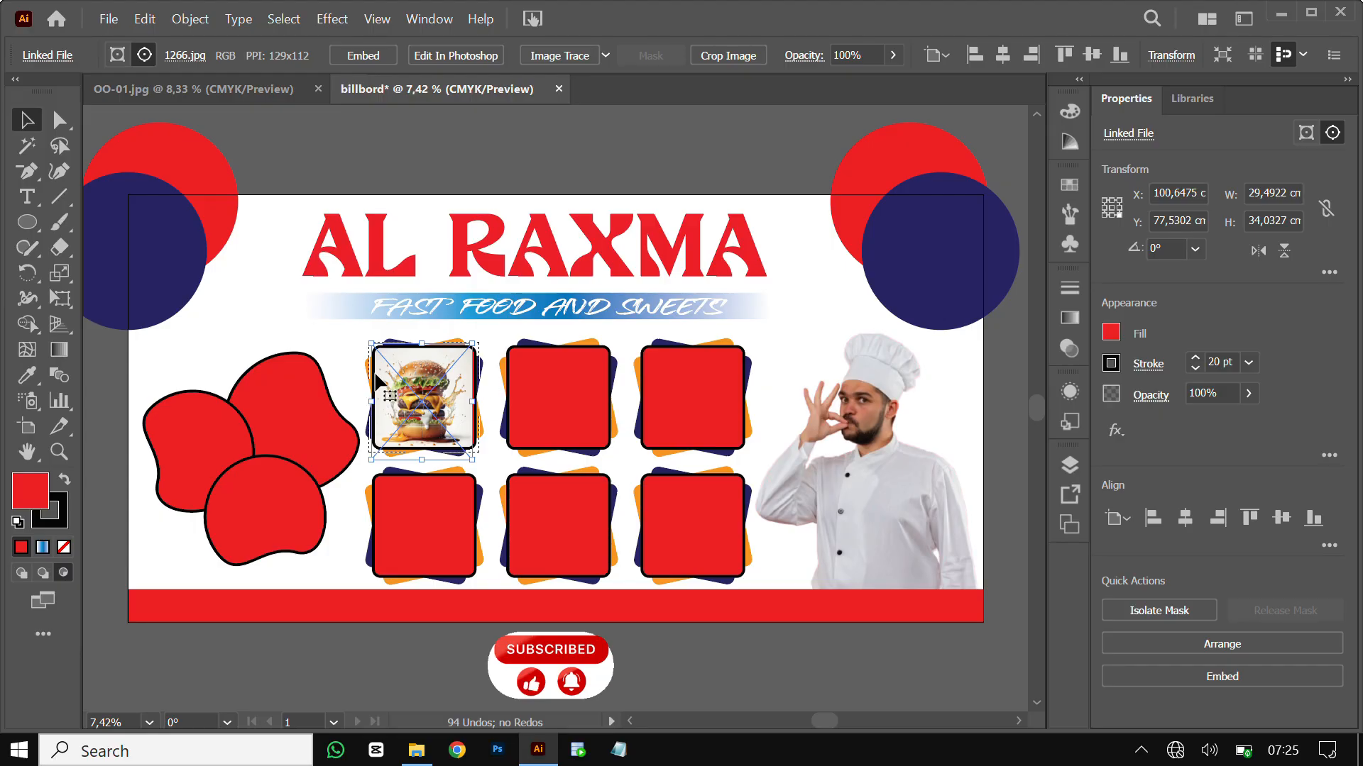
pyautogui.click(20, 572)
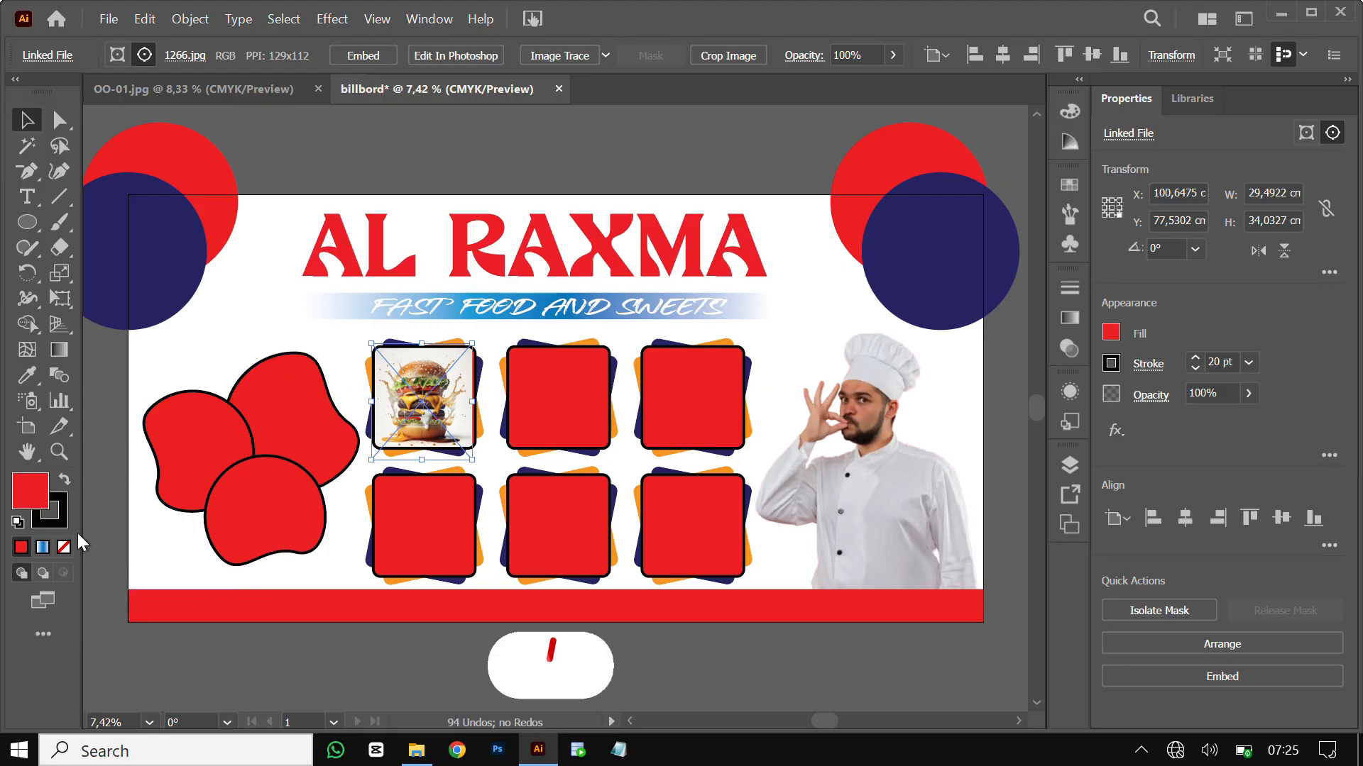
pyautogui.click(423, 149)
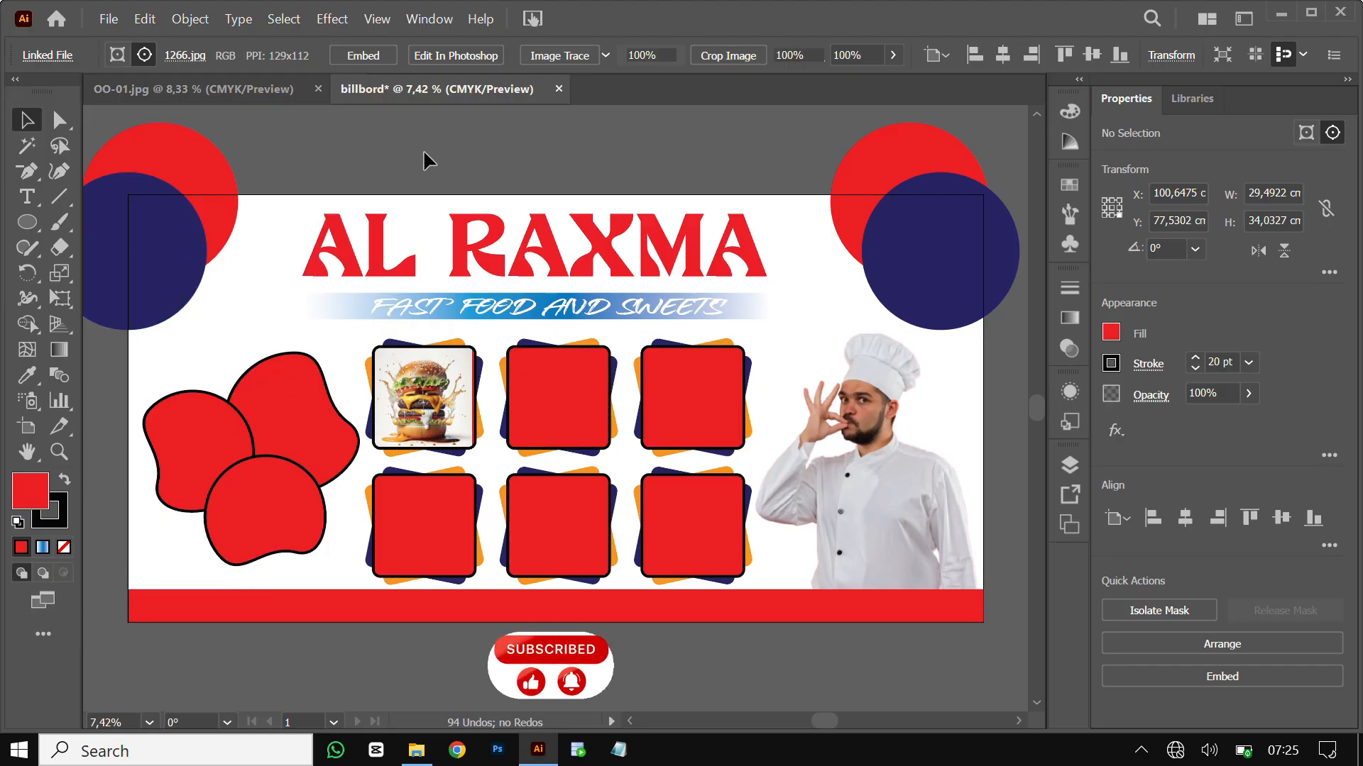
# Attempt placing wrap photo 3215 into the second top-row box, then undo the misplaced result
pyautogui.click(551, 389)
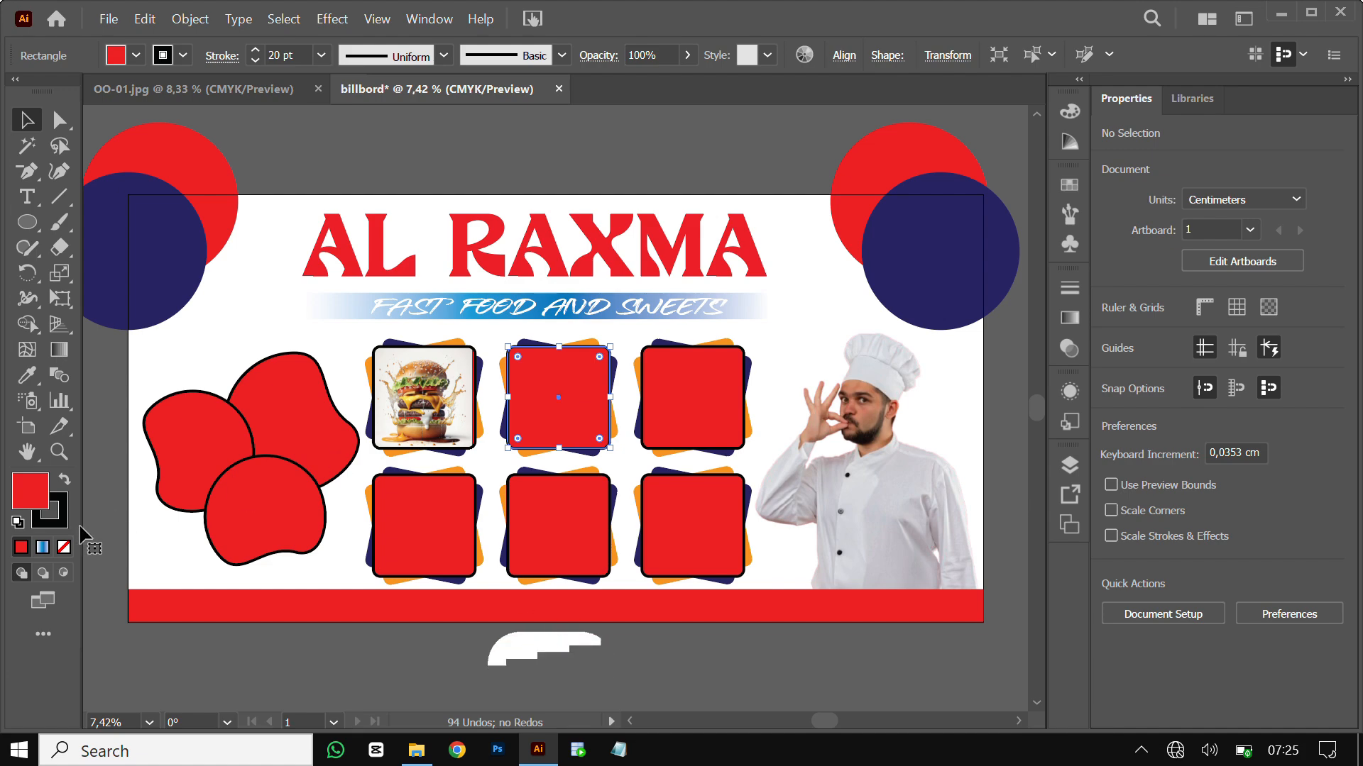
pyautogui.click(61, 575)
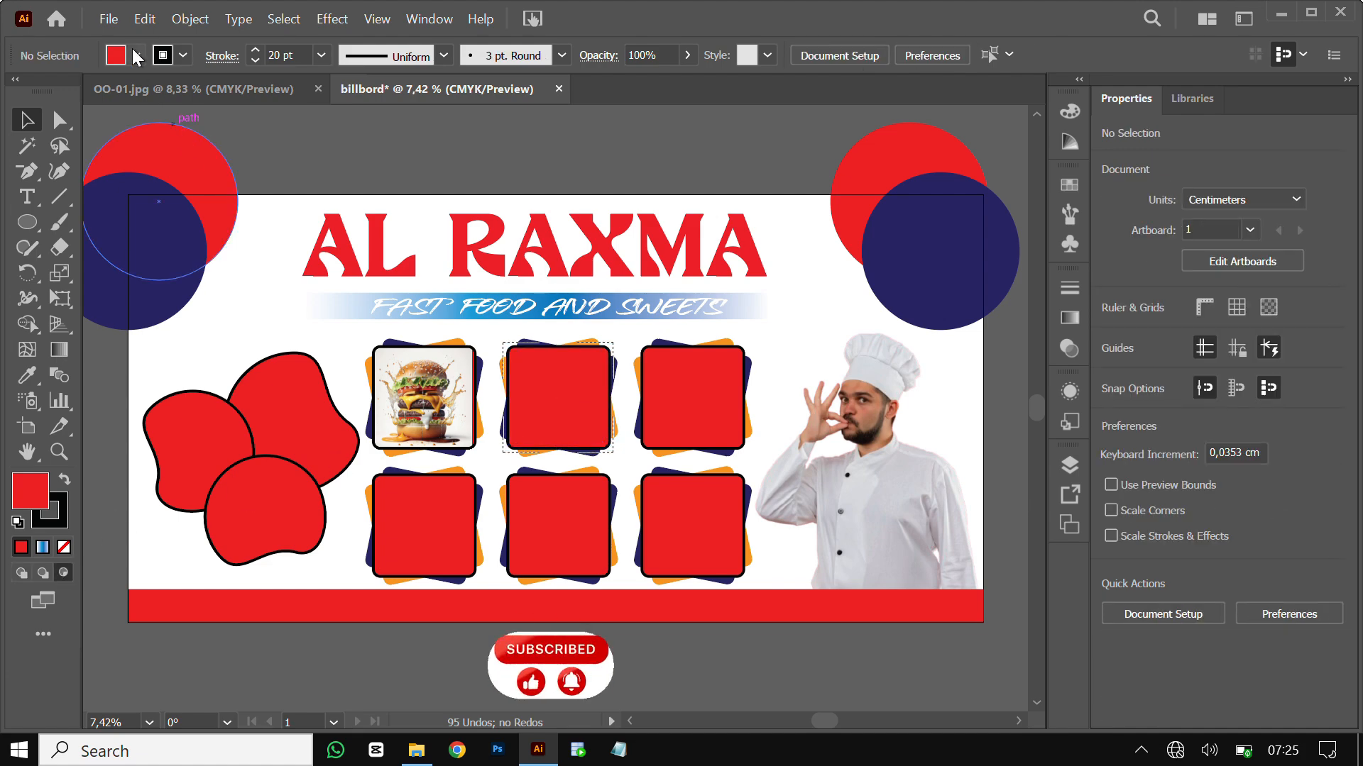
pyautogui.click(102, 19)
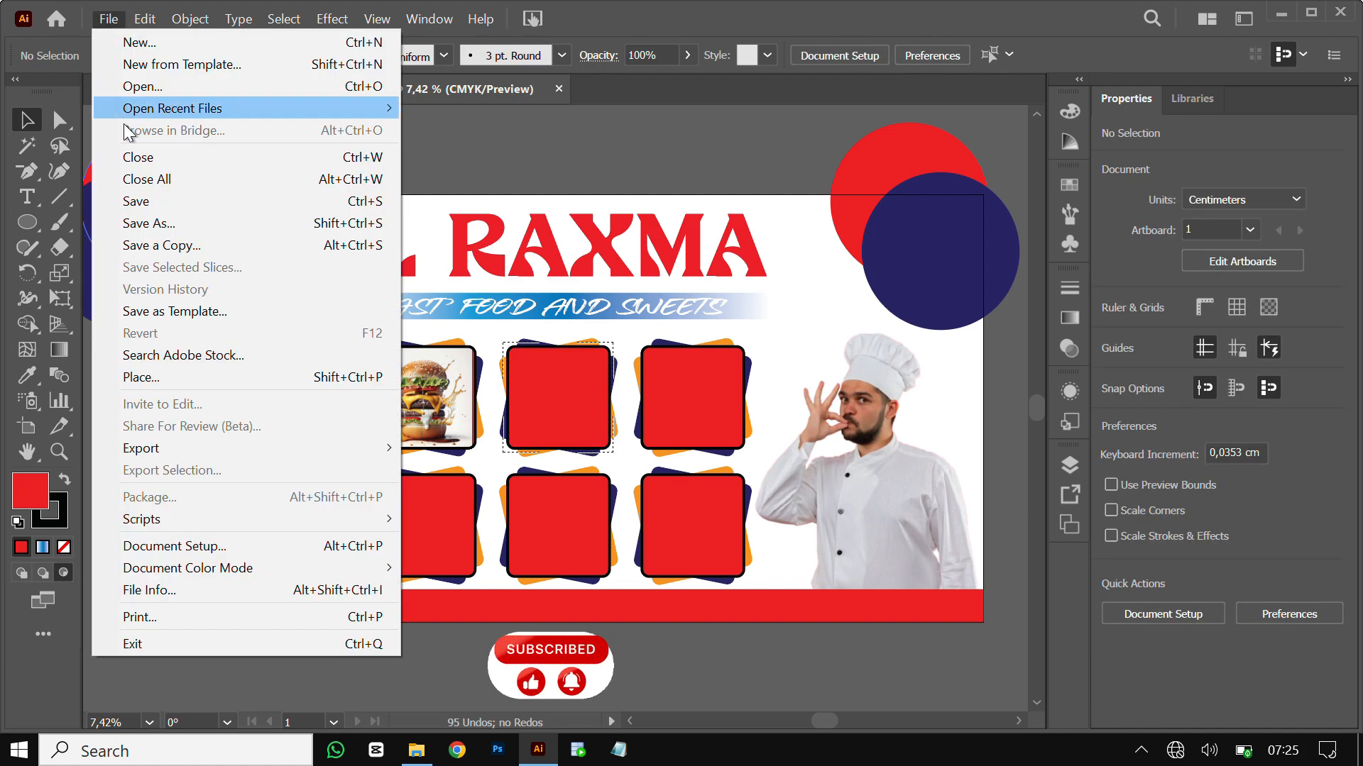
pyautogui.click(190, 381)
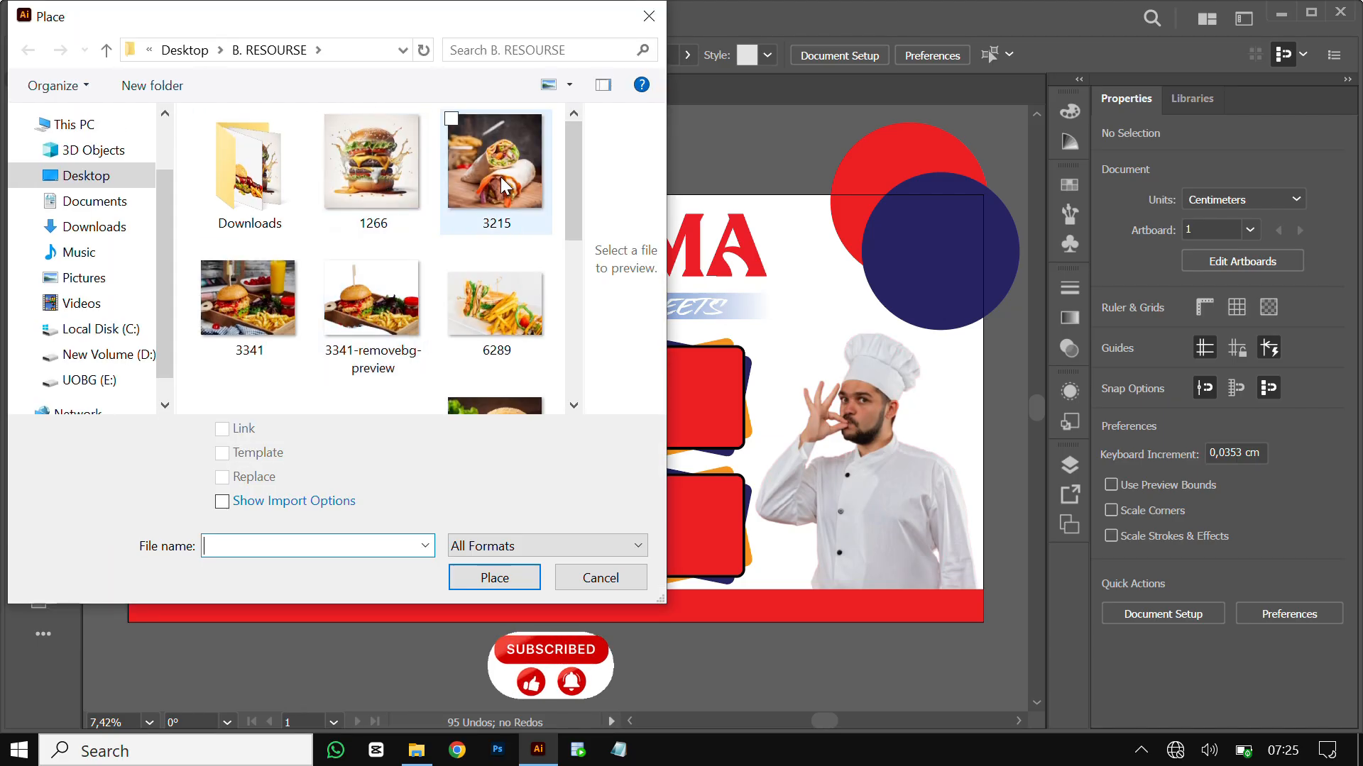
pyautogui.click(502, 186)
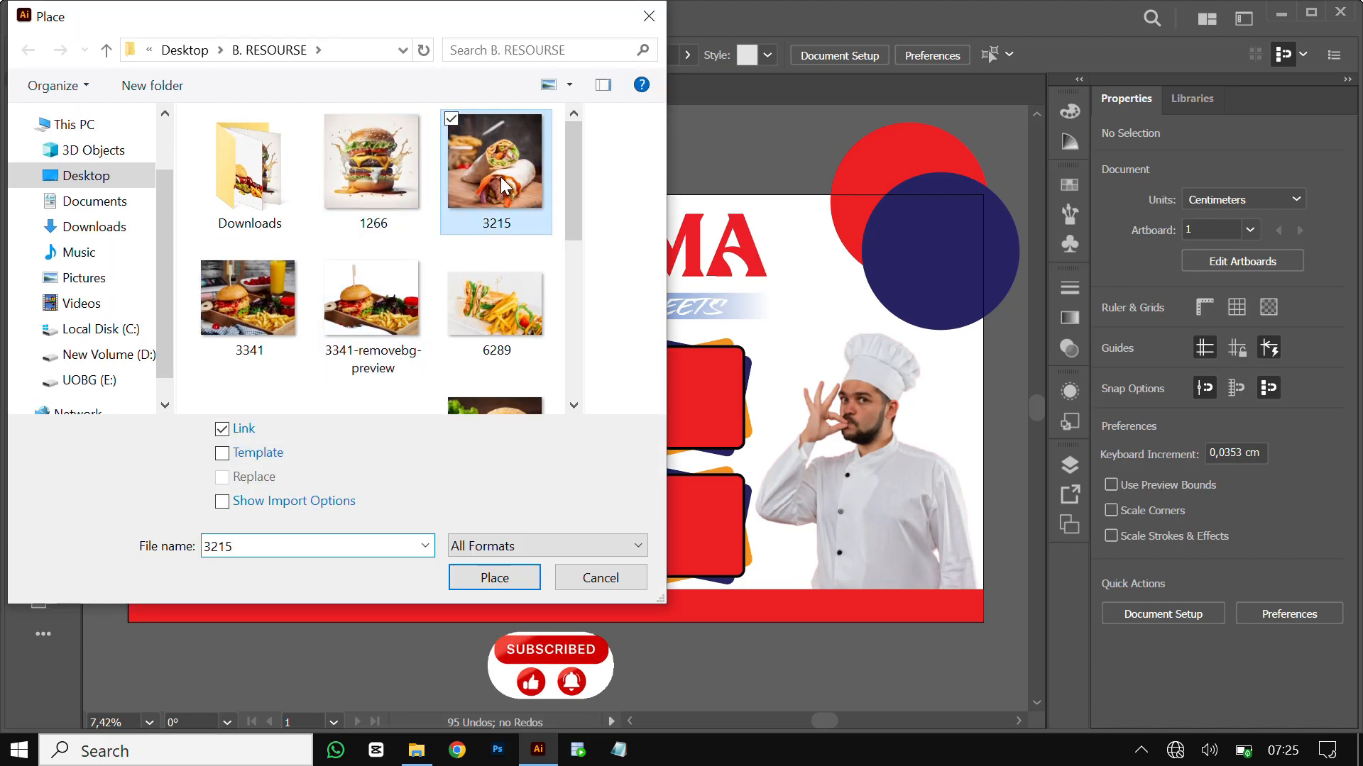
pyautogui.click(513, 574)
pyautogui.click(206, 307)
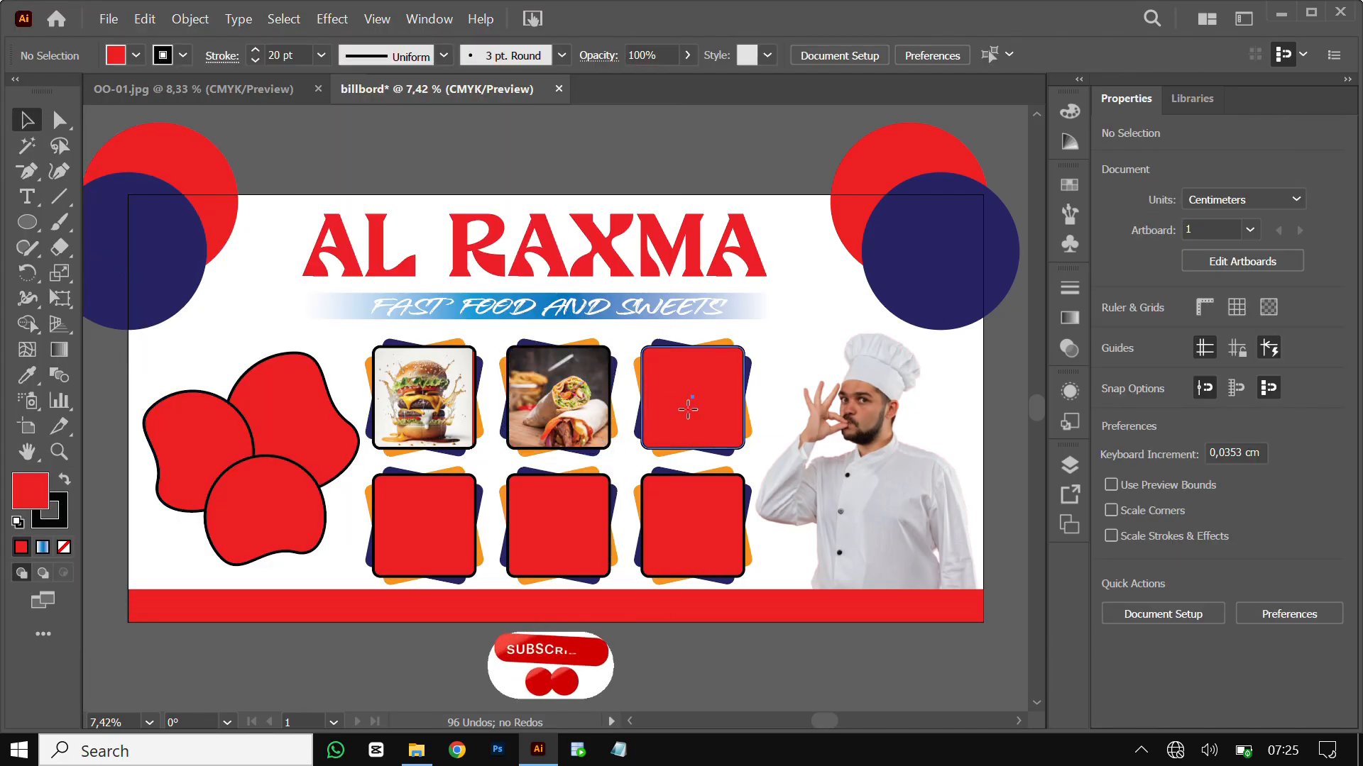
pyautogui.click(108, 19)
pyautogui.click(170, 383)
pyautogui.click(495, 390)
pyautogui.click(494, 577)
pyautogui.click(656, 342)
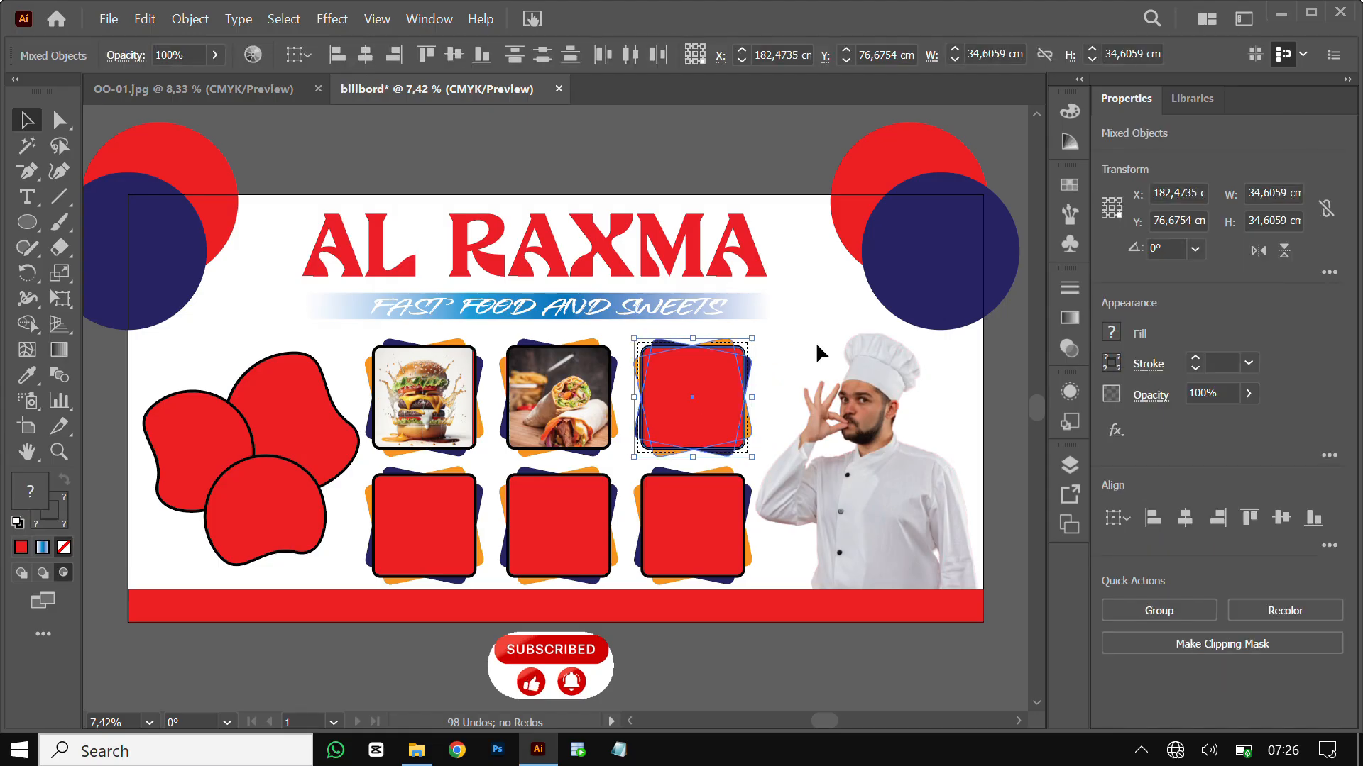
pyautogui.click(816, 342)
pyautogui.click(705, 413)
pyautogui.hotkey('ctrl', 'z')
pyautogui.hotkey('ctrl', 'z')
pyautogui.hotkey('ctrl', 'z')
pyautogui.hotkey('ctrl', 'z')
# Retry and undo the wrap placement, then refit the burger photo to its square
pyautogui.click(596, 343)
pyautogui.hotkey('shift', 'd')
pyautogui.click(108, 19)
pyautogui.click(122, 378)
pyautogui.click(502, 186)
pyautogui.click(504, 575)
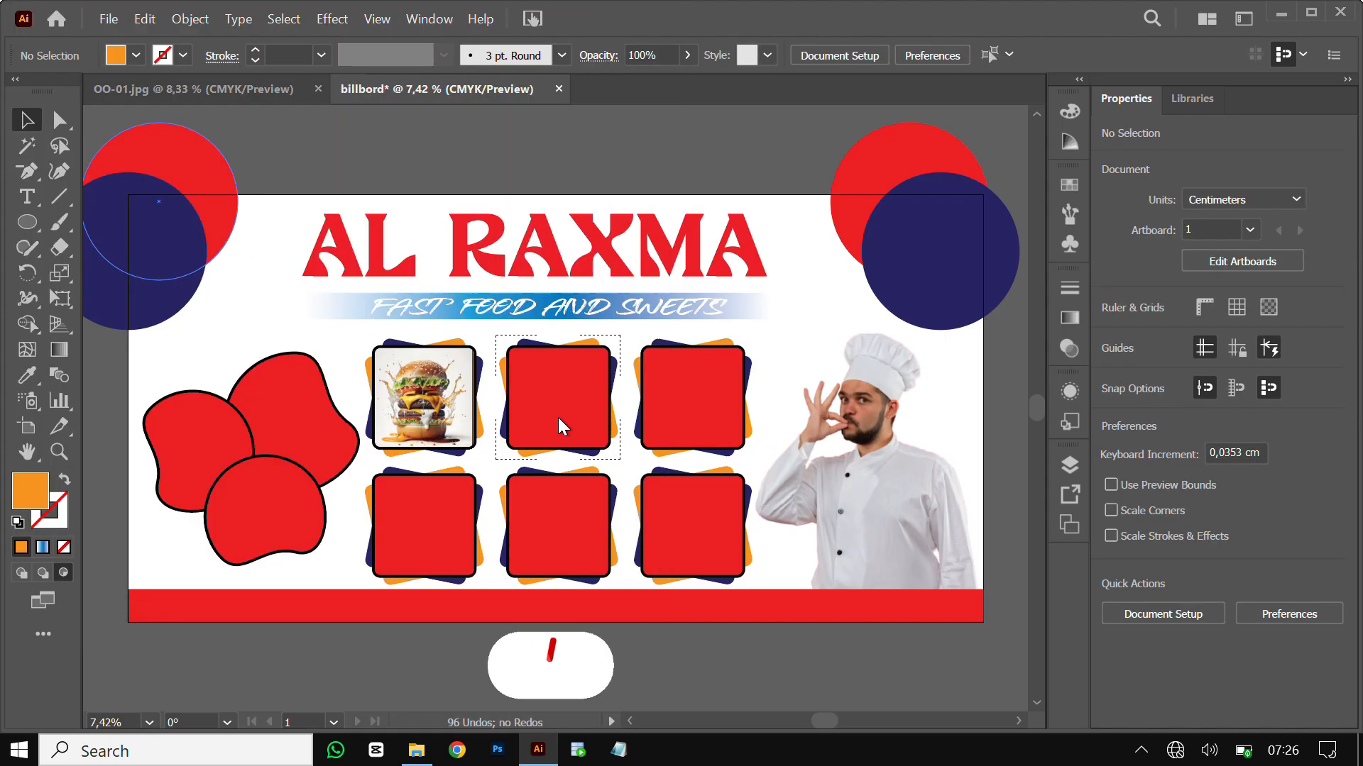
pyautogui.moveTo(508, 335); pyautogui.dragTo(629, 481)
pyautogui.hotkey('ctrl', 'z')
pyautogui.hotkey('ctrl', 'z')
pyautogui.hotkey('ctrl', 'z')
pyautogui.hotkey('ctrl', 'z')
pyautogui.hotkey('ctrl', 'z')
pyautogui.moveTo(377, 402); pyautogui.dragTo(366, 402)
pyautogui.moveTo(493, 401); pyautogui.dragTo(476, 402)
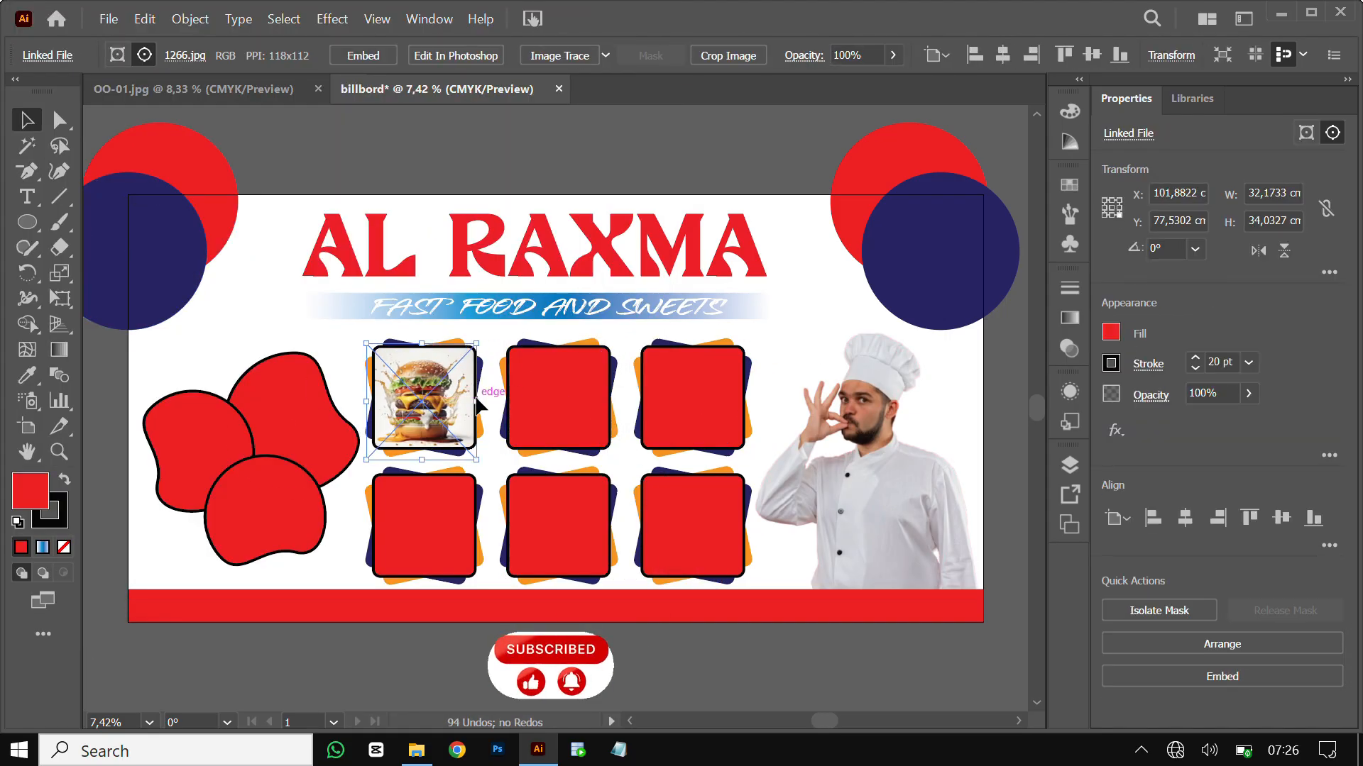
pyautogui.moveTo(423, 460); pyautogui.dragTo(423, 455)
# Place wrap photo 3215 inside the second top-row box and resize it to fit
pyautogui.click(563, 440)
pyautogui.hotkey('shift', 'd')
pyautogui.click(108, 19)
pyautogui.click(156, 378)
pyautogui.click(499, 177)
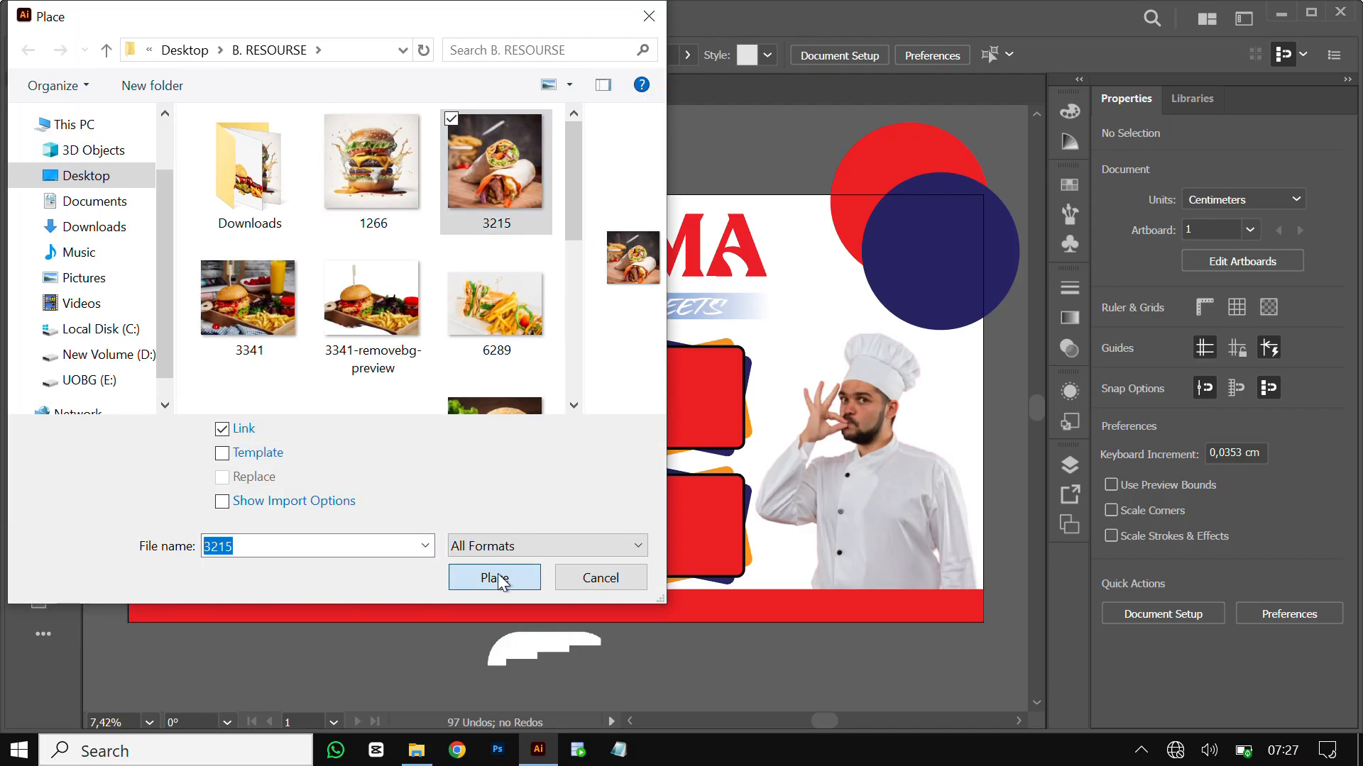
pyautogui.click(501, 578)
pyautogui.moveTo(506, 330); pyautogui.dragTo(623, 448)
pyautogui.moveTo(623, 392); pyautogui.dragTo(610, 392)
pyautogui.moveTo(558, 330); pyautogui.dragTo(557, 341)
# Place the big sandwich hamburger photo inside the third top-row box
pyautogui.doubleClick(424, 141)
pyautogui.click(679, 410)
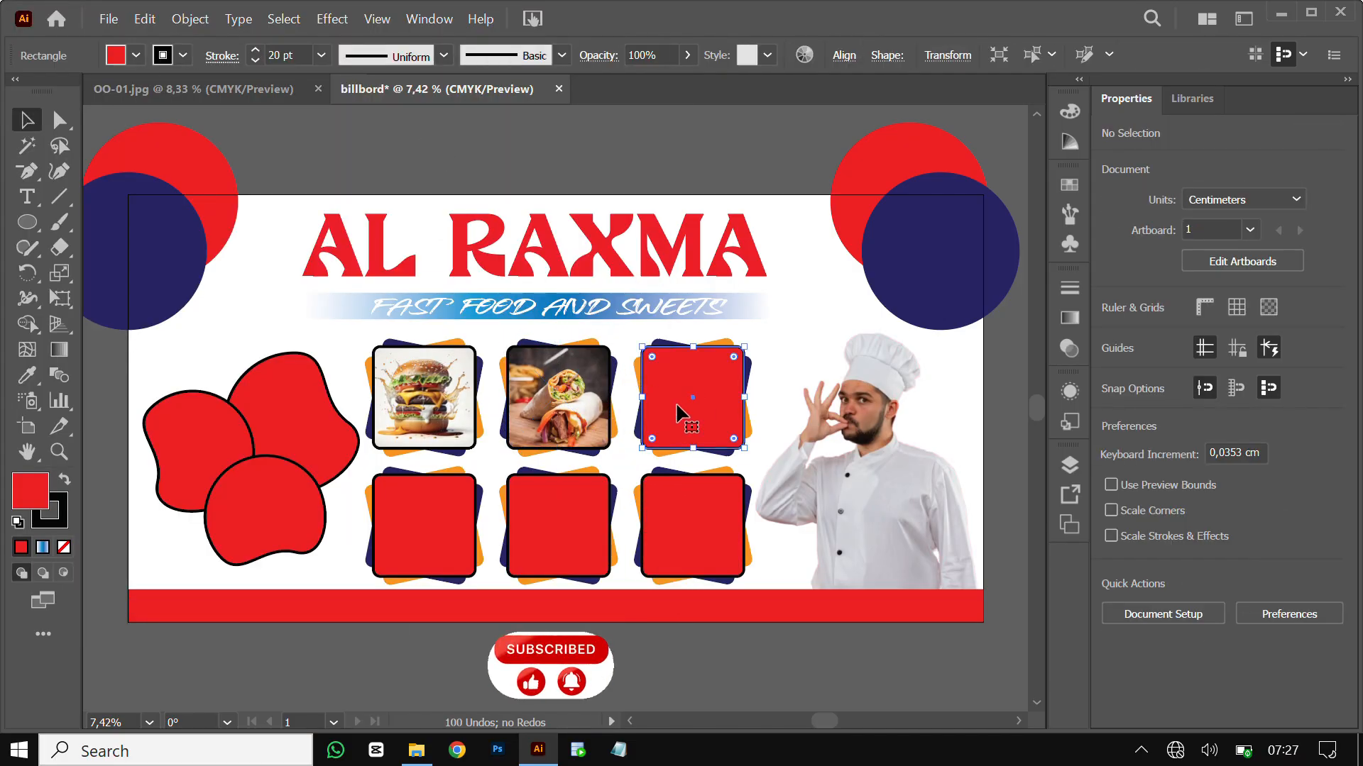
pyautogui.click(63, 573)
pyautogui.click(108, 19)
pyautogui.click(168, 377)
pyautogui.click(502, 301)
pyautogui.click(492, 575)
pyautogui.moveTo(640, 345); pyautogui.dragTo(748, 460)
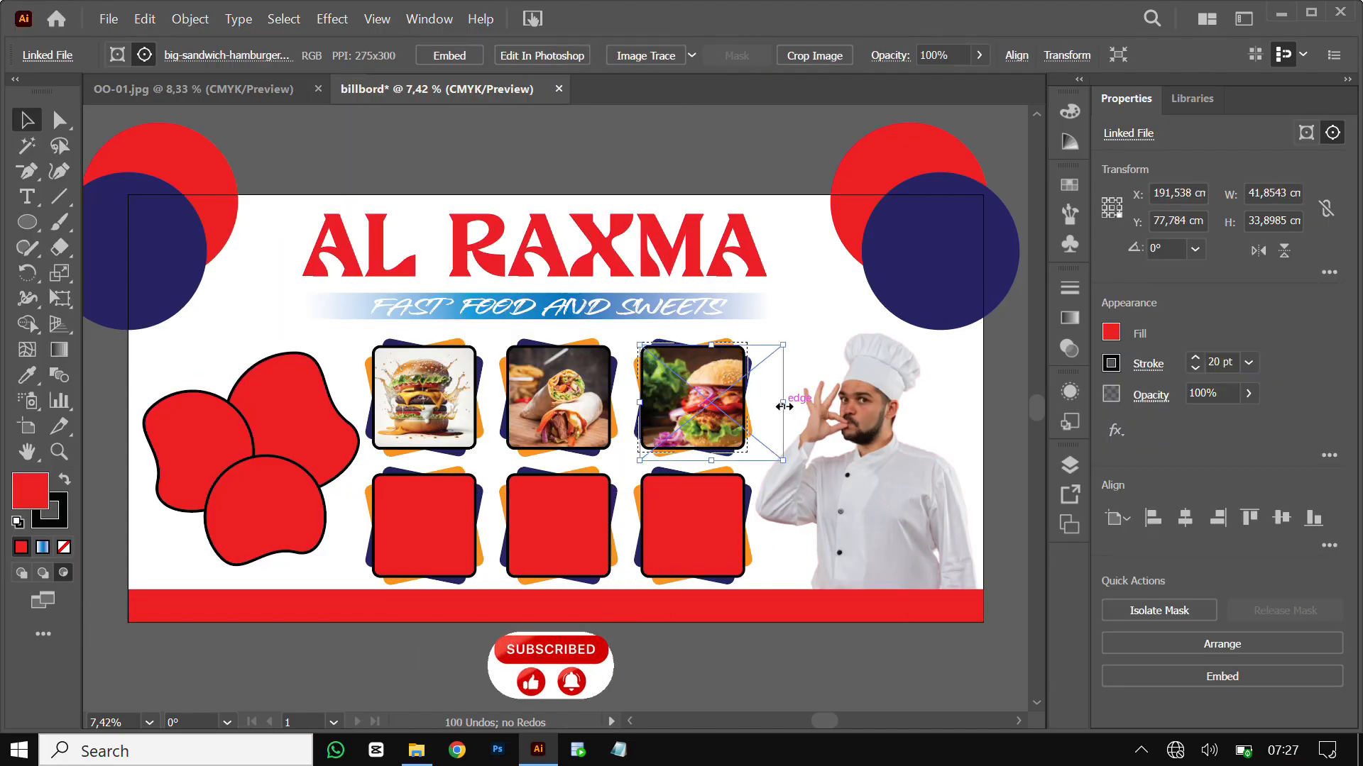
# Select the bottom-left red box and switch to Draw Inside mode
pyautogui.doubleClick(560, 151)
pyautogui.click(420, 522)
pyautogui.click(63, 573)
# Place the burger-and-drinks photo 3341 inside the bottom-left box, narrowing it to fit
pyautogui.click(108, 19)
pyautogui.click(162, 377)
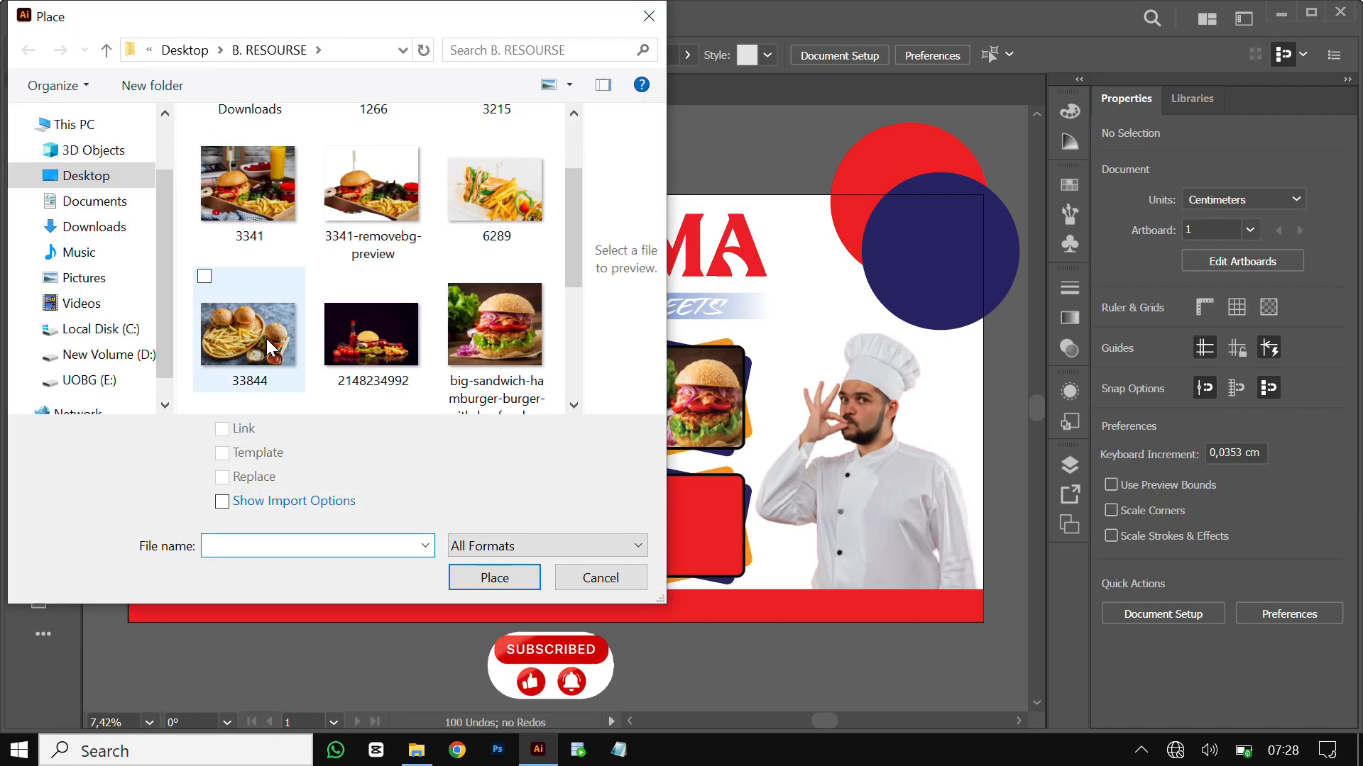
pyautogui.click(250, 188)
pyautogui.click(493, 576)
pyautogui.moveTo(369, 469); pyautogui.dragTo(514, 583)
pyautogui.moveTo(514, 525); pyautogui.dragTo(486, 525)
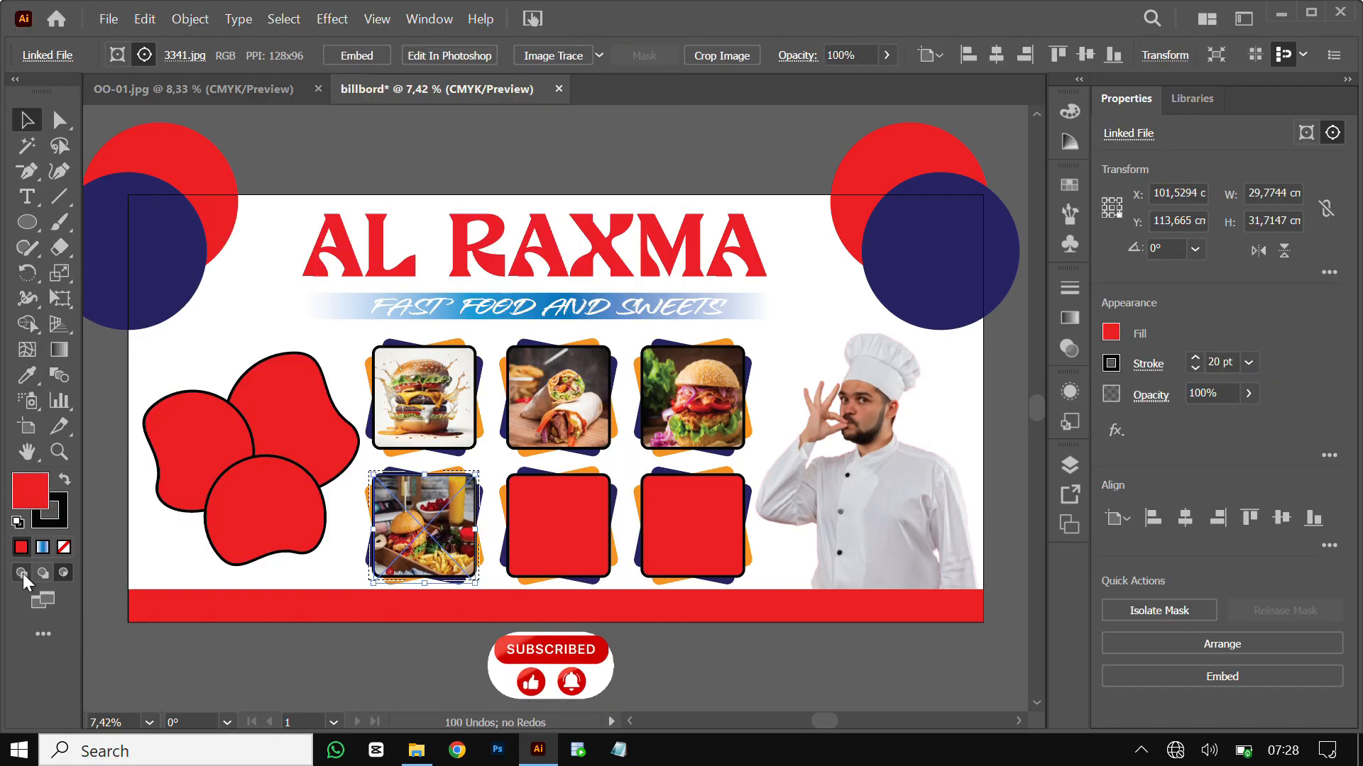
pyautogui.click(22, 573)
# Place sandwich photo 6289 inside the middle bottom box and resize it to fit
pyautogui.click(579, 519)
pyautogui.click(63, 573)
pyautogui.click(108, 19)
pyautogui.click(150, 377)
pyautogui.click(505, 212)
pyautogui.click(492, 576)
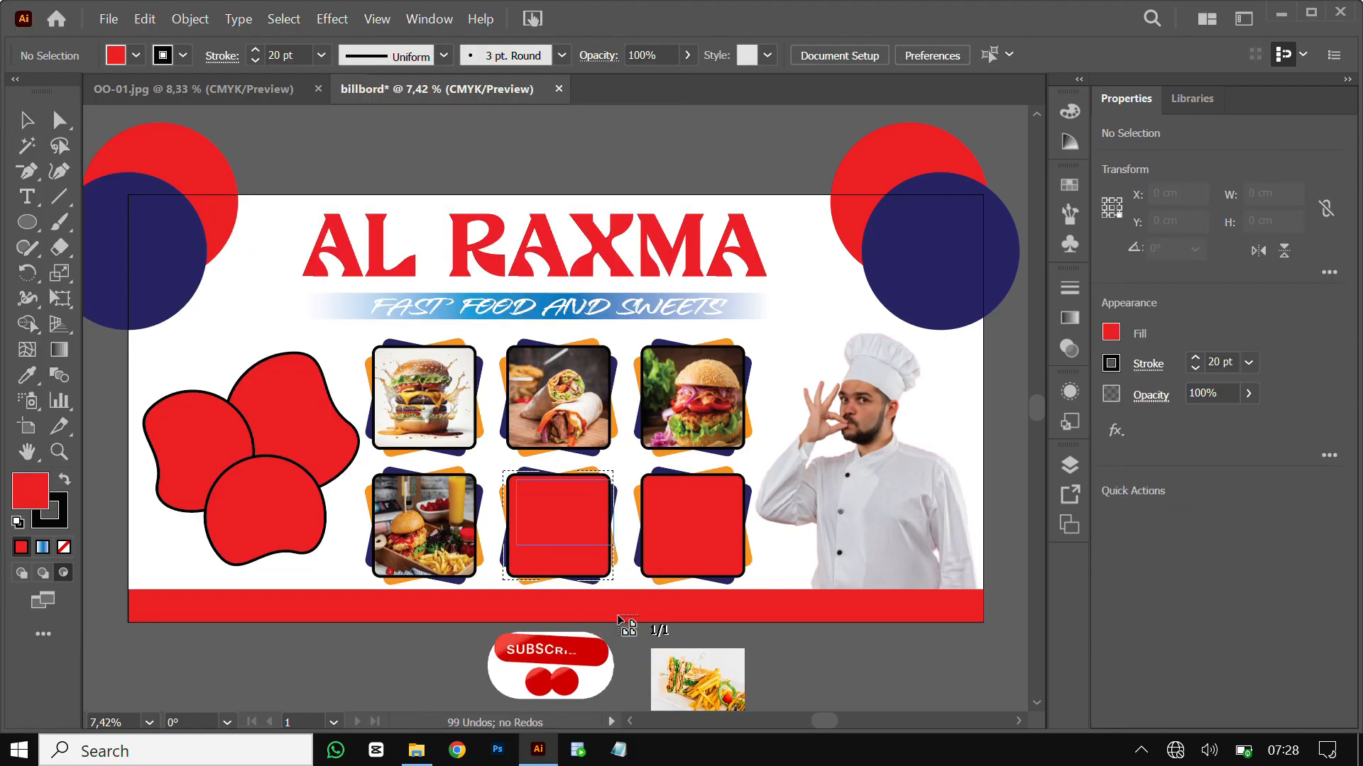
pyautogui.moveTo(507, 480); pyautogui.dragTo(646, 566)
pyautogui.moveTo(645, 525); pyautogui.dragTo(612, 531)
pyautogui.moveTo(559, 566); pyautogui.dragTo(560, 582)
pyautogui.moveTo(560, 480); pyautogui.dragTo(559, 474)
pyautogui.click(22, 574)
pyautogui.click(692, 525)
pyautogui.click(63, 573)
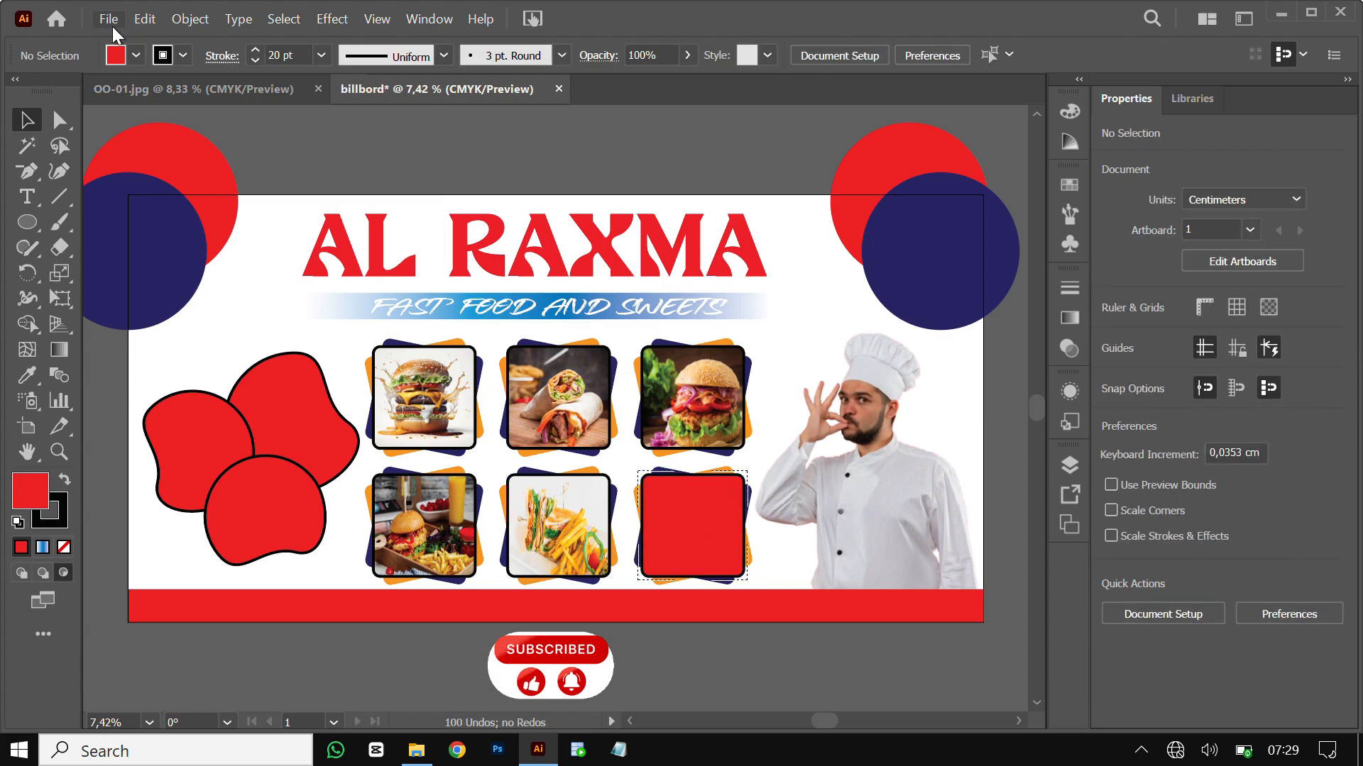
pyautogui.click(109, 19)
pyautogui.click(151, 377)
pyautogui.moveTo(573, 203); pyautogui.dragTo(572, 311)
pyautogui.click(376, 174)
pyautogui.click(490, 578)
pyautogui.moveTo(636, 480); pyautogui.dragTo(771, 569)
pyautogui.moveTo(772, 525); pyautogui.dragTo(744, 526)
pyautogui.moveTo(690, 479); pyautogui.dragTo(690, 473)
pyautogui.moveTo(690, 569); pyautogui.dragTo(689, 579)
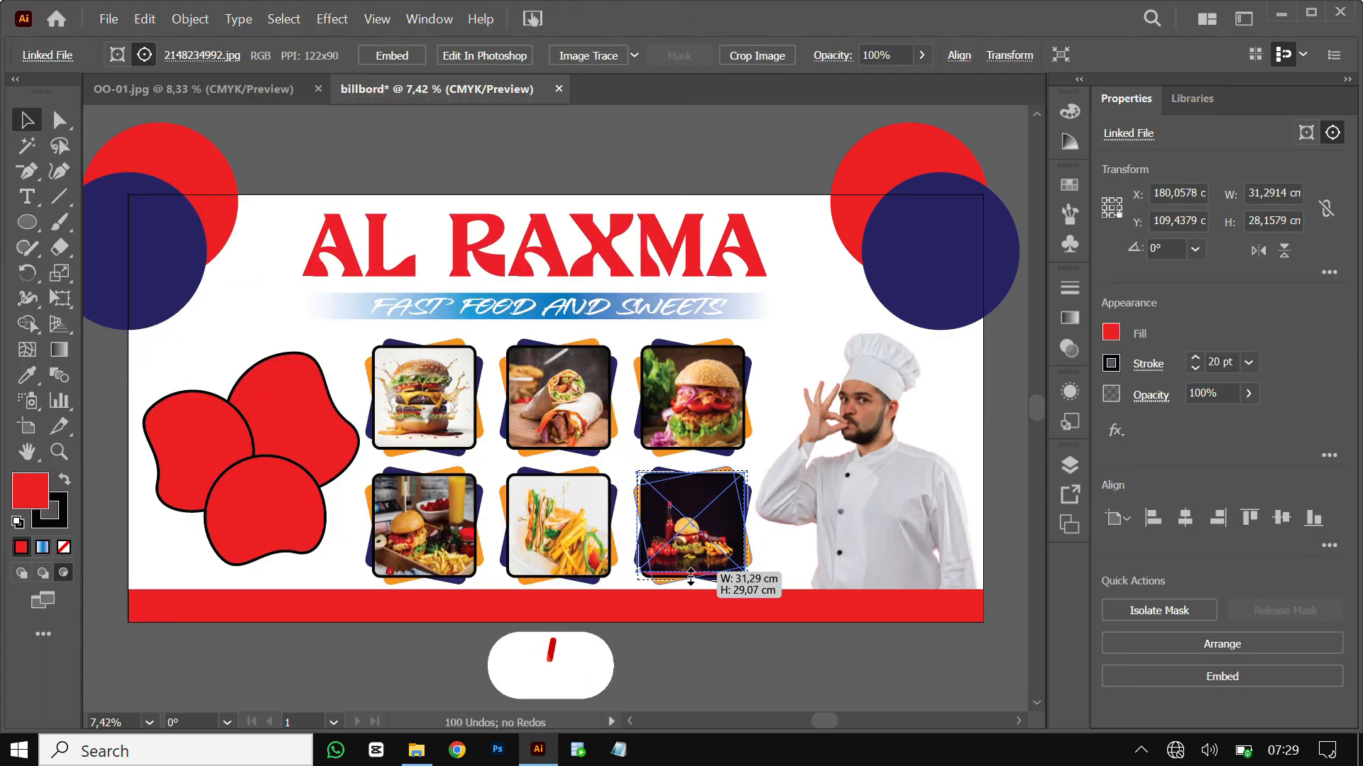
pyautogui.click(24, 575)
pyautogui.click(298, 663)
pyautogui.click(692, 525)
pyautogui.press('Delete')
# Try placing photo 33844 over the bottom-right box, then undo the attempt
pyautogui.click(692, 525)
pyautogui.click(63, 574)
pyautogui.click(108, 19)
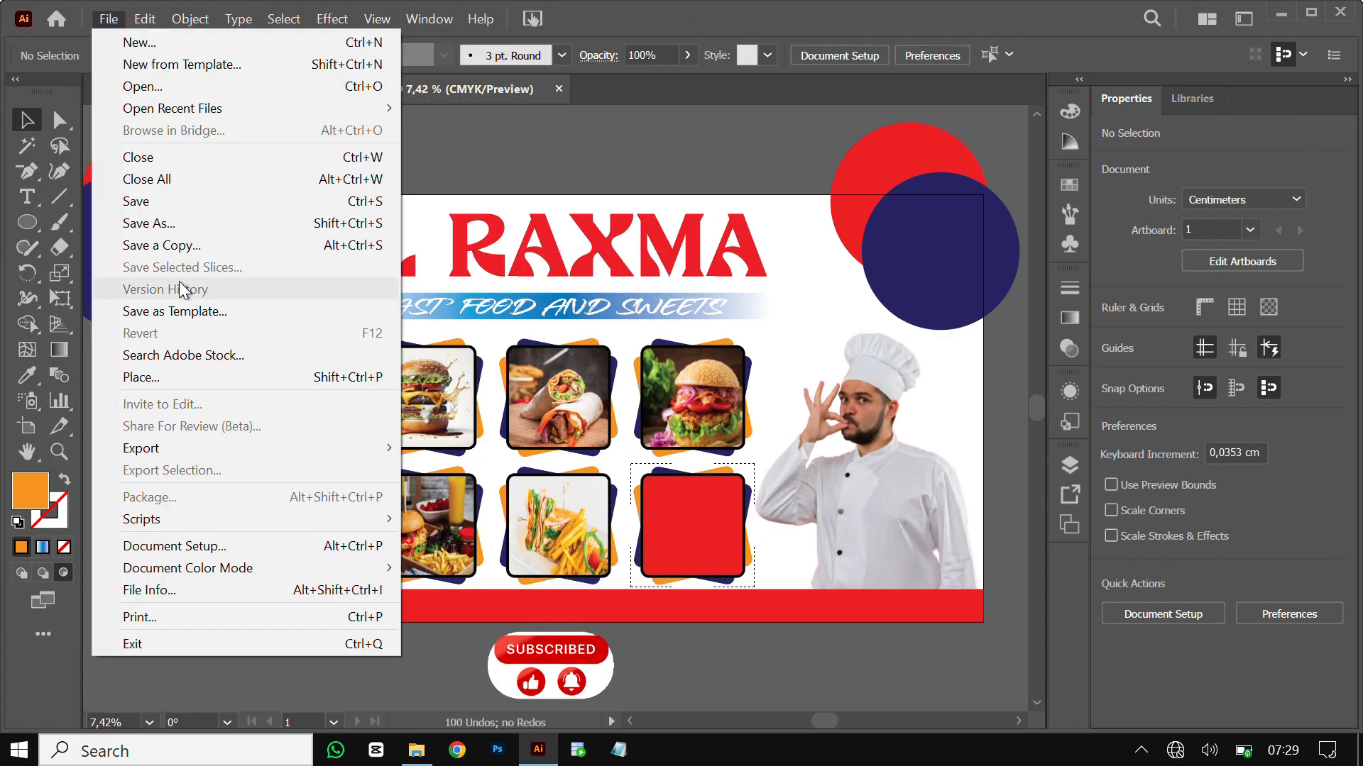
pyautogui.click(150, 377)
pyautogui.moveTo(573, 221); pyautogui.dragTo(559, 297)
pyautogui.click(248, 255)
pyautogui.scroll(-2, 248, 255)
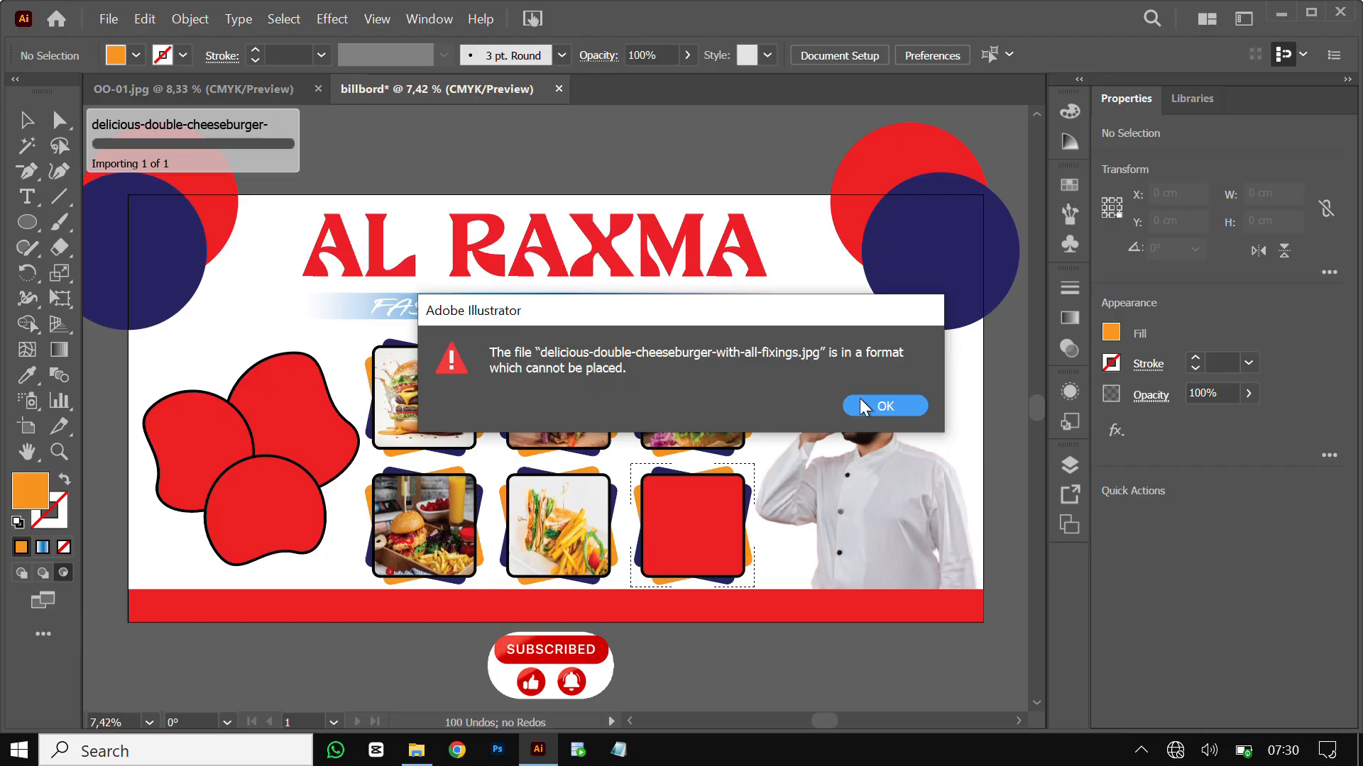
pyautogui.click(882, 408)
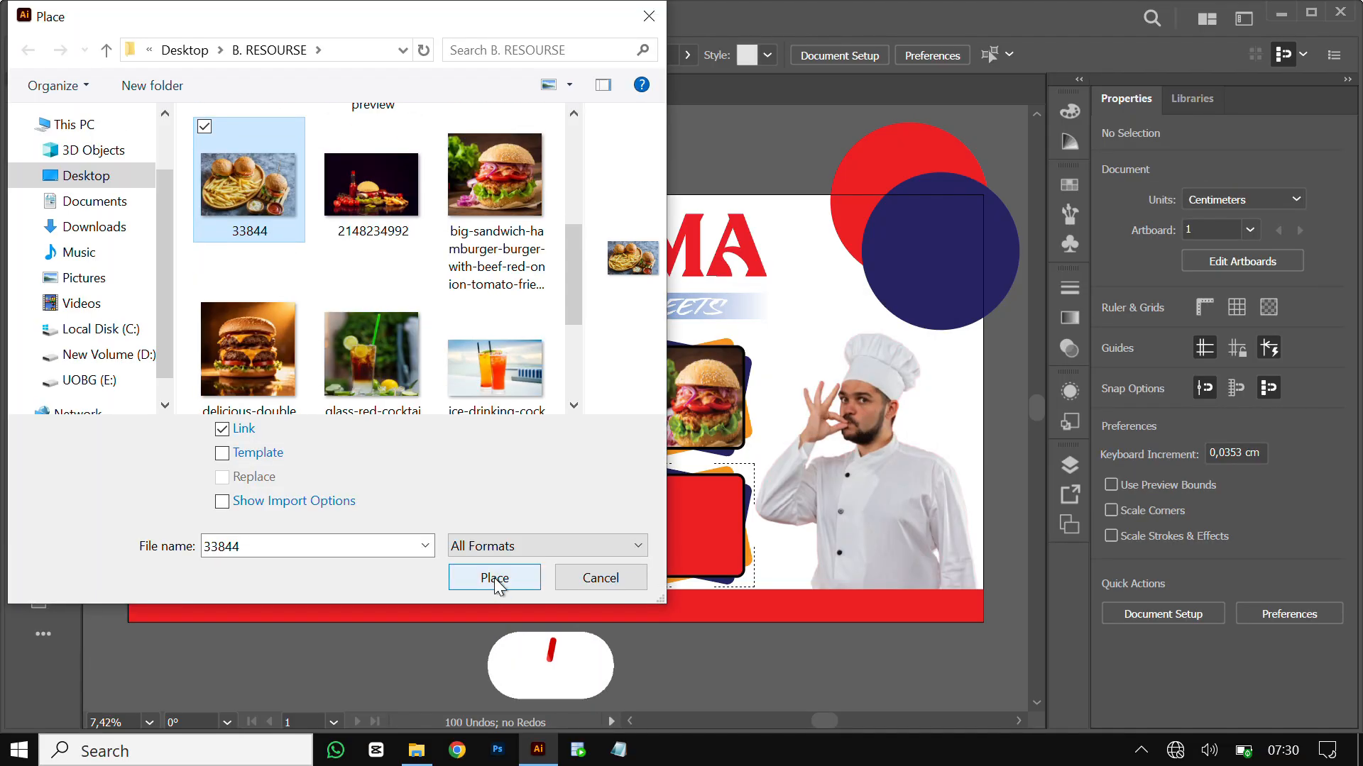
pyautogui.click(495, 578)
pyautogui.moveTo(646, 475)
pyautogui.mouseDown()
pyautogui.moveTo(780, 564)
pyautogui.moveTo(751, 522)
pyautogui.mouseUp()
pyautogui.hotkey('ctrl', 'z')
pyautogui.hotkey('ctrl', 'z')
pyautogui.hotkey('ctrl', 'z')
pyautogui.hotkey('ctrl', 'z')
pyautogui.hotkey('ctrl', 'z')
pyautogui.hotkey('ctrl', 'z')
pyautogui.hotkey('ctrl', 'z')
pyautogui.hotkey('ctrl', 'z')
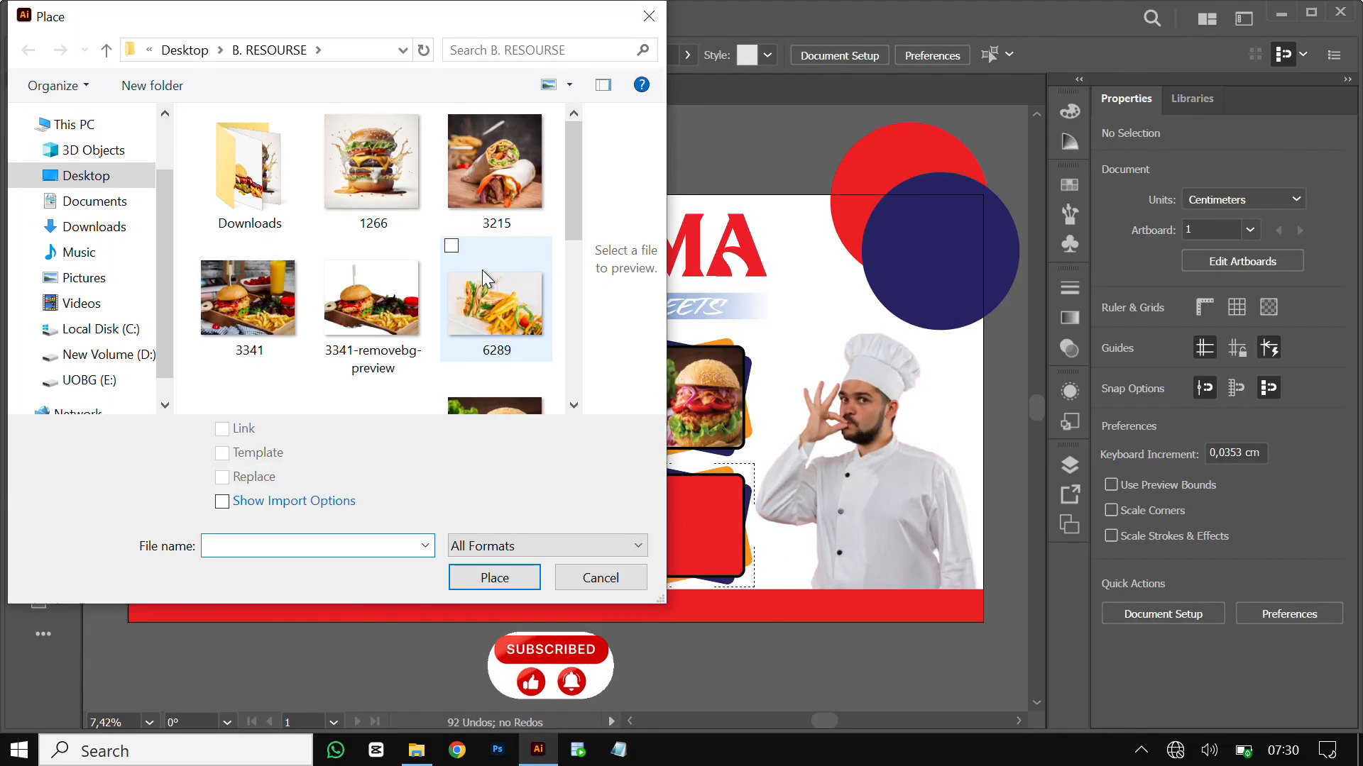
# Place photo 33844 again, undo it, and re-stretch the sandwich photo to fit its box
pyautogui.scroll(-2, 482, 270)
pyautogui.click(237, 292)
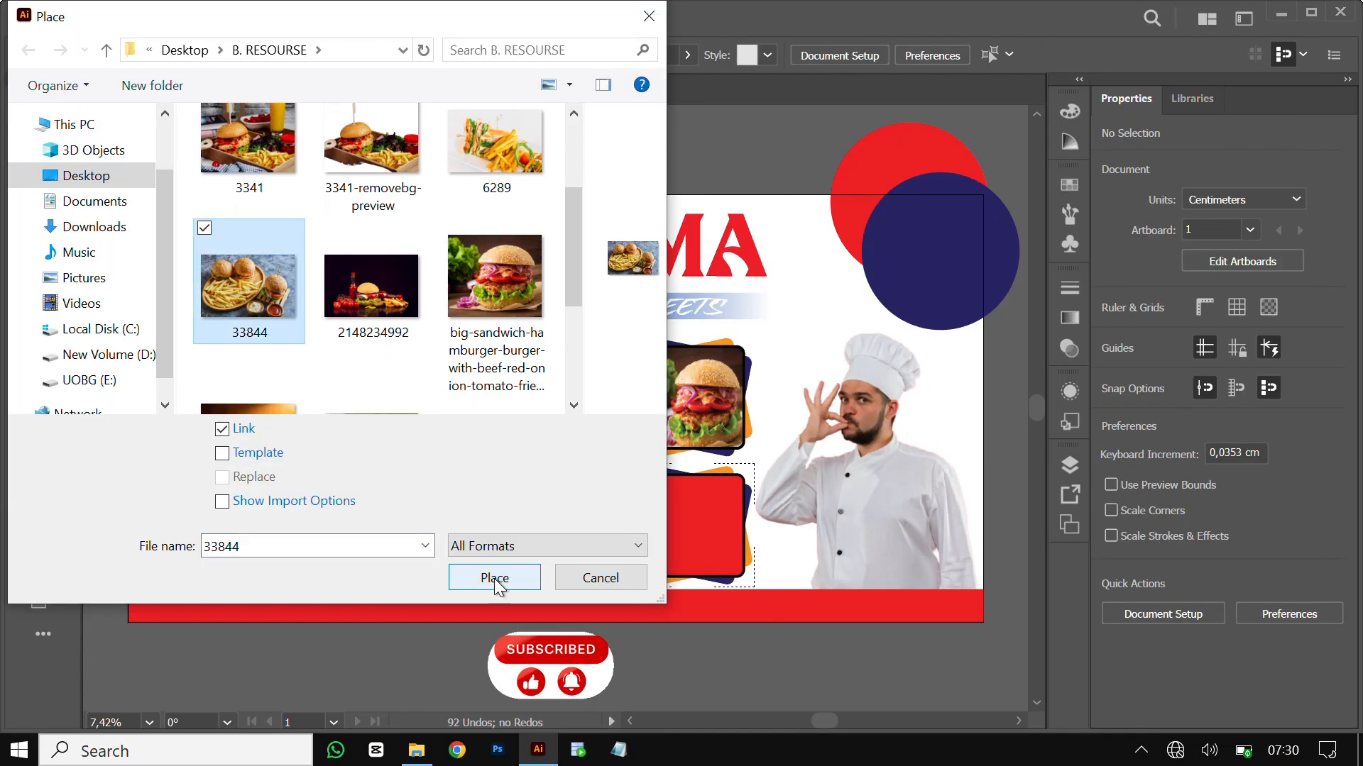
pyautogui.click(493, 575)
pyautogui.moveTo(732, 515); pyautogui.dragTo(836, 480)
pyautogui.moveTo(836, 480); pyautogui.dragTo(732, 541)
pyautogui.hotkey('ctrl', 'z')
pyautogui.hotkey('ctrl', 'z')
pyautogui.hotkey('ctrl', 'z')
pyautogui.hotkey('ctrl', 'z')
pyautogui.hotkey('ctrl', 'z')
pyautogui.hotkey('ctrl', 'z')
pyautogui.hotkey('ctrl', 'z')
pyautogui.hotkey('ctrl', 'z')
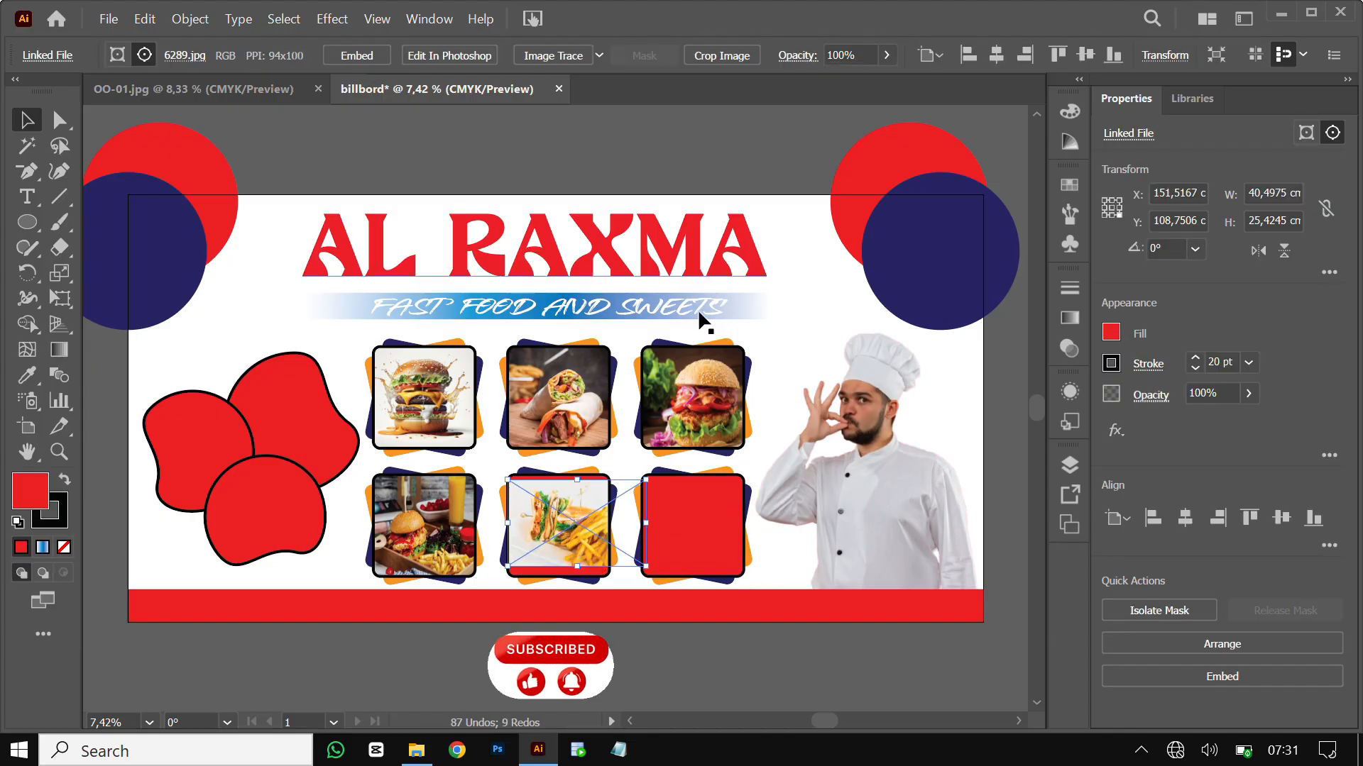
pyautogui.moveTo(645, 523); pyautogui.dragTo(608, 523)
pyautogui.moveTo(557, 566); pyautogui.dragTo(559, 568)
pyautogui.moveTo(558, 480); pyautogui.dragTo(781, 562)
pyautogui.click(206, 117)
# Place photo 33844 inside the bottom-right box and resize its edges to fill it
pyautogui.click(694, 525)
pyautogui.click(63, 573)
pyautogui.click(106, 461)
pyautogui.click(108, 19)
pyautogui.click(138, 373)
pyautogui.scroll(-2, 263, 250)
pyautogui.click(263, 250)
pyautogui.click(494, 577)
pyautogui.moveTo(779, 513); pyautogui.dragTo(750, 514)
pyautogui.moveTo(629, 514); pyautogui.dragTo(641, 514)
pyautogui.moveTo(695, 461); pyautogui.dragTo(696, 474)
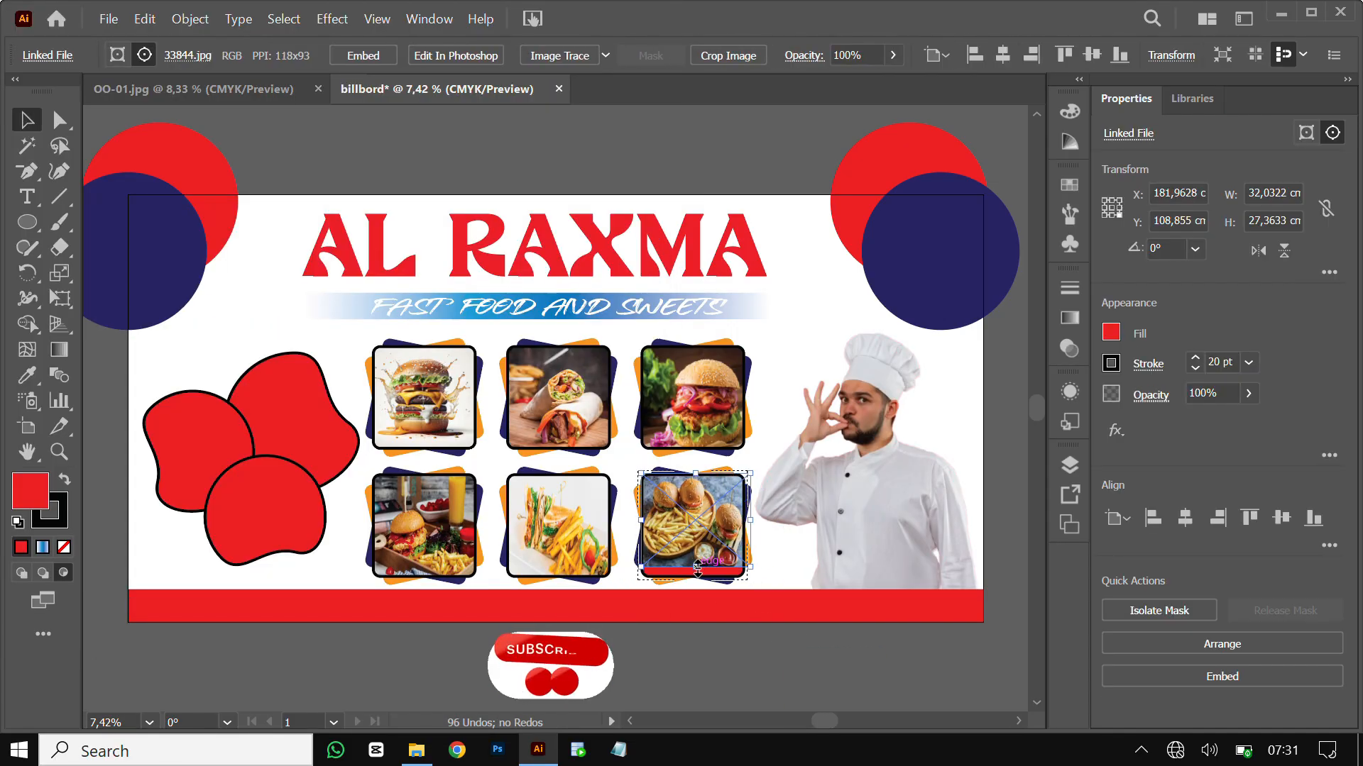
pyautogui.moveTo(695, 567); pyautogui.dragTo(696, 578)
pyautogui.click(22, 573)
pyautogui.click(107, 490)
# Select the upper red blob and bring up the Place dialog for the cocktail image
pyautogui.click(295, 398)
pyautogui.click(108, 19)
pyautogui.click(137, 372)
# Place the ice-drinking cocktails photo inside the upper red blob with Draw Inside and stretch it taller
pyautogui.scroll(-4, 426, 284)
pyautogui.click(496, 295)
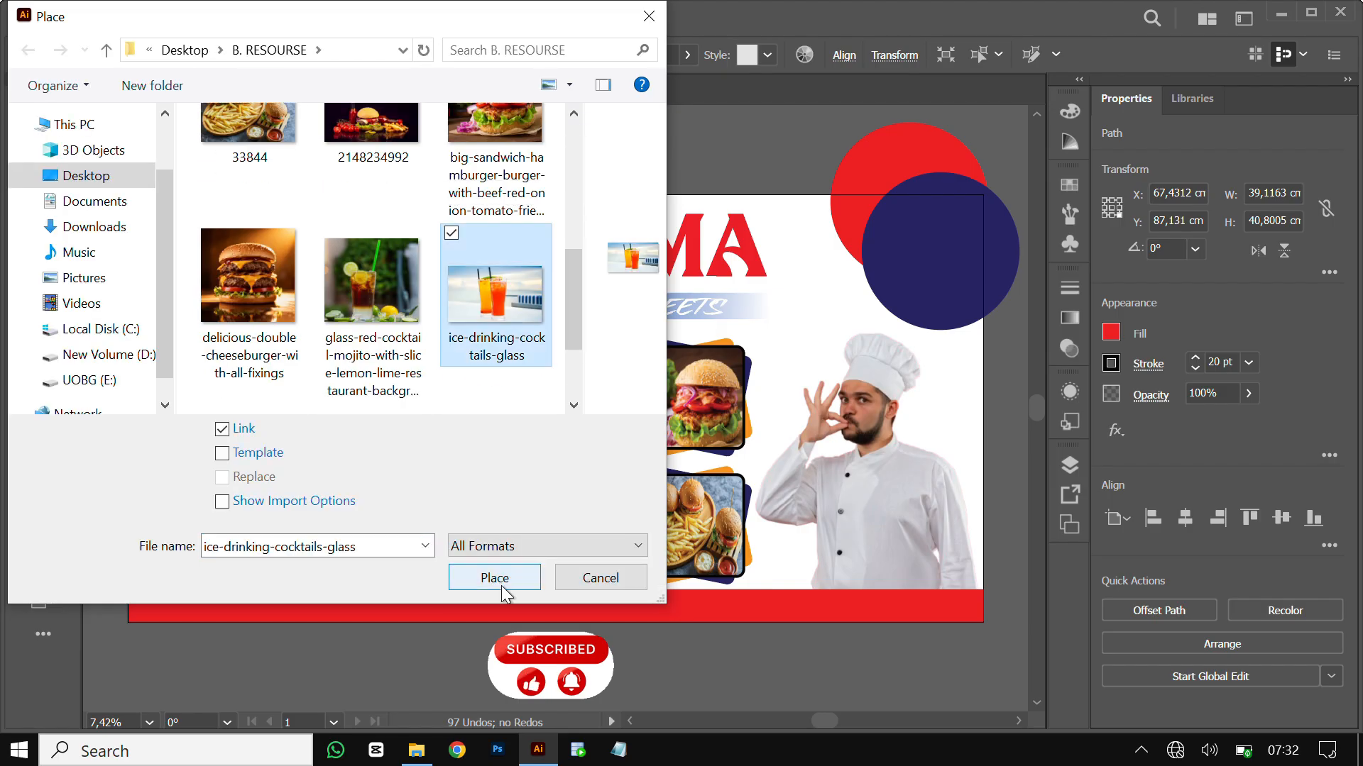
pyautogui.click(497, 579)
pyautogui.click(295, 398)
pyautogui.click(64, 572)
pyautogui.click(107, 490)
pyautogui.click(108, 19)
pyautogui.click(137, 373)
pyautogui.scroll(-4, 497, 277)
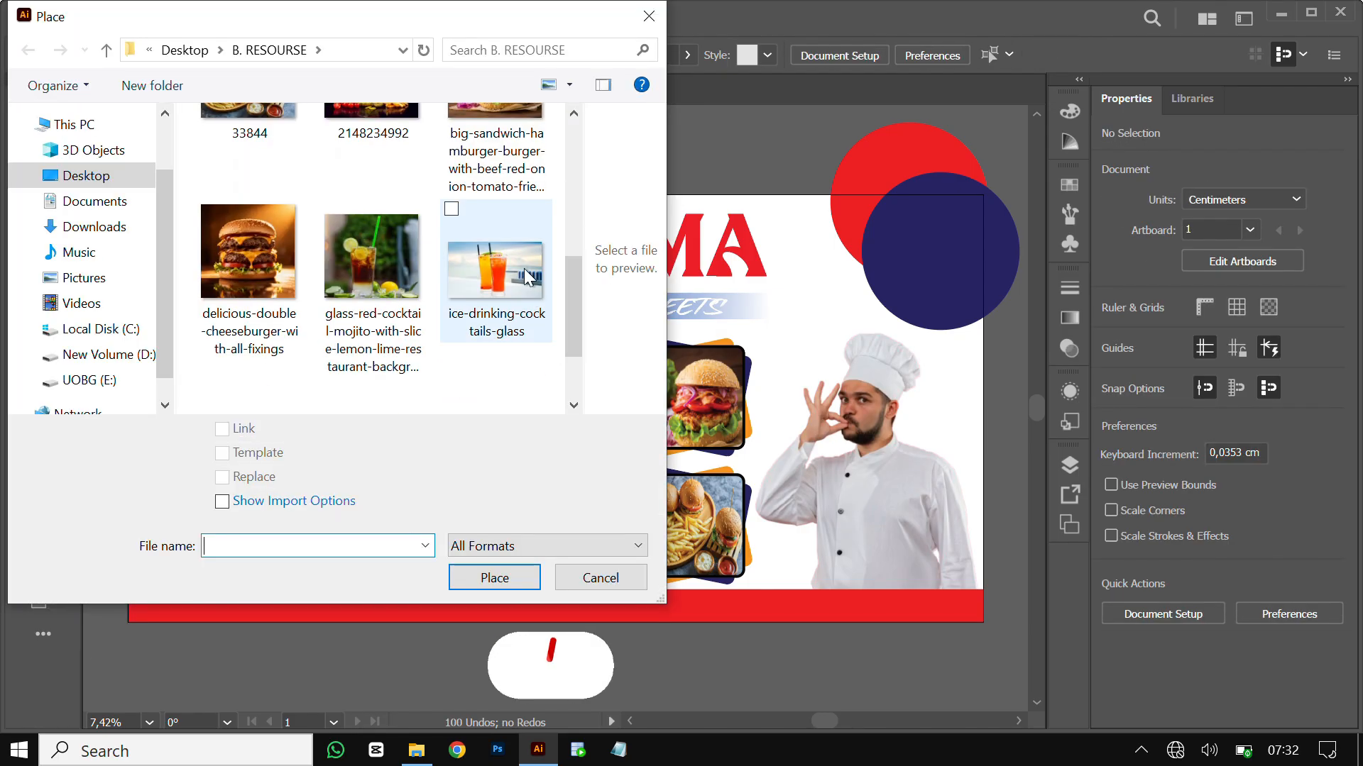
pyautogui.doubleClick(523, 275)
pyautogui.moveTo(262, 362); pyautogui.dragTo(408, 660)
pyautogui.moveTo(337, 408)
pyautogui.mouseDown()
pyautogui.moveTo(292, 400)
pyautogui.moveTo(292, 490)
pyautogui.mouseUp()
pyautogui.click(21, 573)
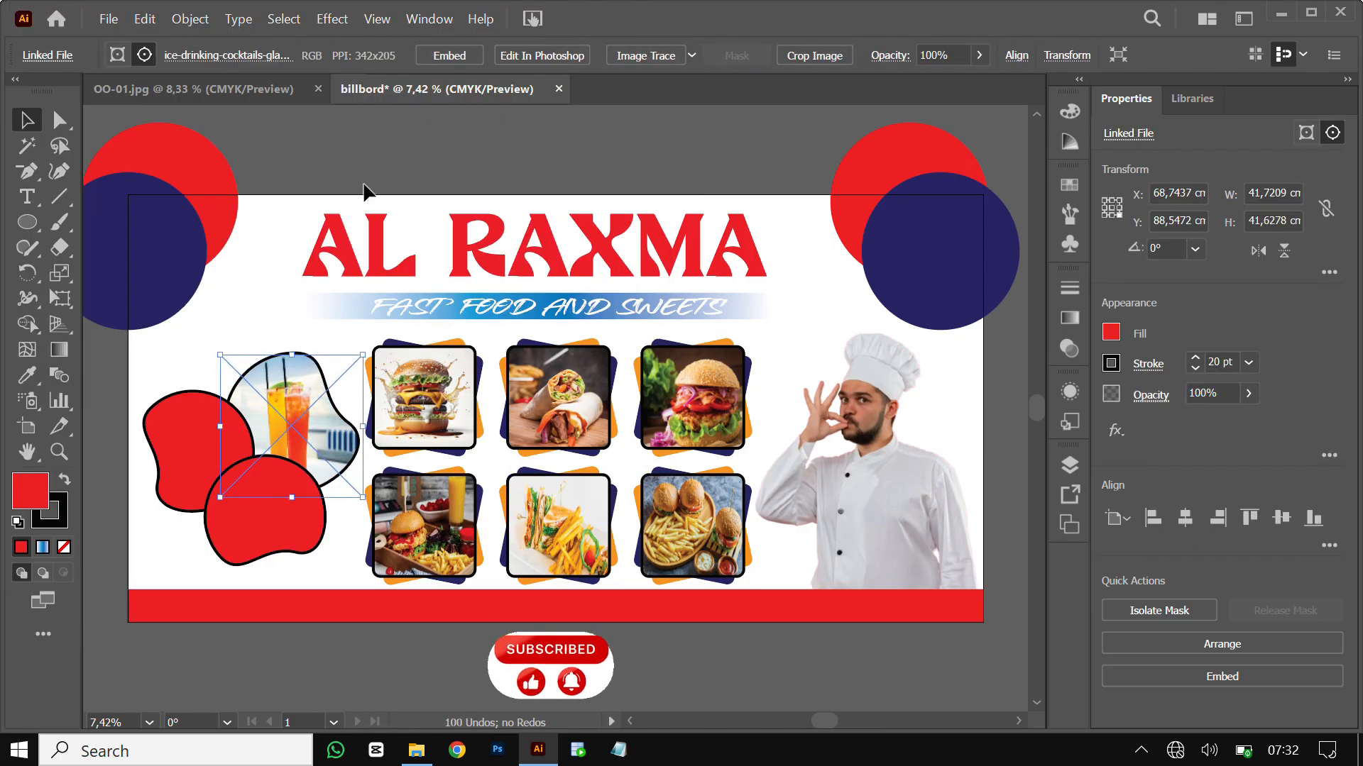
# Place the orange cocktail photo inside the left red blob, moving and stretching it to fit
pyautogui.click(365, 186)
pyautogui.click(188, 447)
pyautogui.click(63, 573)
pyautogui.click(109, 522)
pyautogui.click(108, 19)
pyautogui.click(137, 373)
pyautogui.scroll(-5, 496, 276)
pyautogui.doubleClick(496, 277)
pyautogui.moveTo(110, 409); pyautogui.dragTo(232, 491)
pyautogui.moveTo(173, 449); pyautogui.dragTo(188, 514)
pyautogui.moveTo(222, 491)
pyautogui.mouseDown()
pyautogui.moveTo(221, 479)
pyautogui.moveTo(188, 511)
pyautogui.mouseUp()
pyautogui.moveTo(188, 399); pyautogui.dragTo(188, 381)
pyautogui.click(22, 573)
# Place the red mojito photo inside the lower blob and enlarge it, then delete it
pyautogui.click(263, 508)
pyautogui.click(63, 573)
pyautogui.click(108, 19)
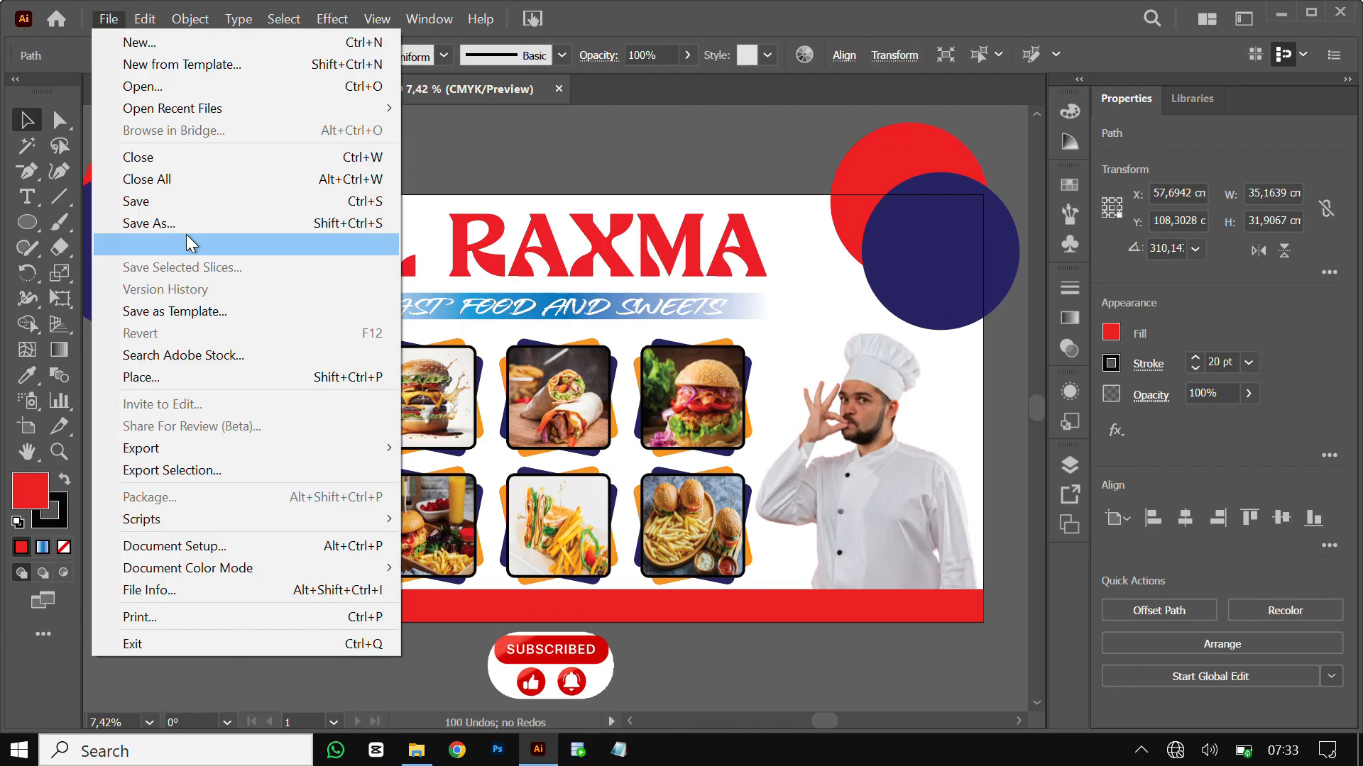
pyautogui.click(137, 375)
pyautogui.moveTo(572, 218); pyautogui.dragTo(563, 383)
pyautogui.doubleClick(371, 156)
pyautogui.moveTo(250, 461); pyautogui.dragTo(371, 569)
pyautogui.moveTo(351, 567); pyautogui.dragTo(305, 567)
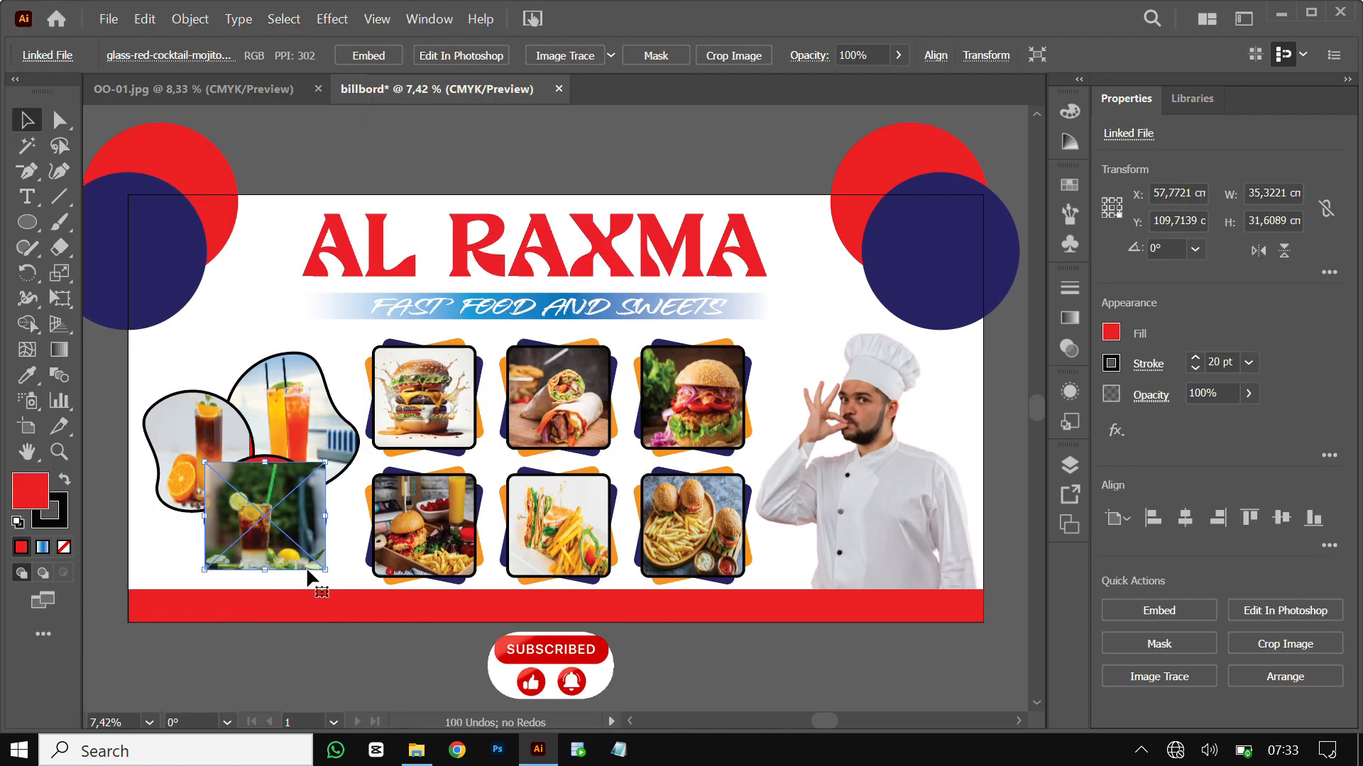
pyautogui.press('Delete')
# Abandon a new placement, undo a stray blob move, and adjust the left cocktail photo's width
pyautogui.click(109, 19)
pyautogui.click(138, 376)
pyautogui.moveTo(570, 227); pyautogui.dragTo(566, 284)
pyautogui.press('Escape')
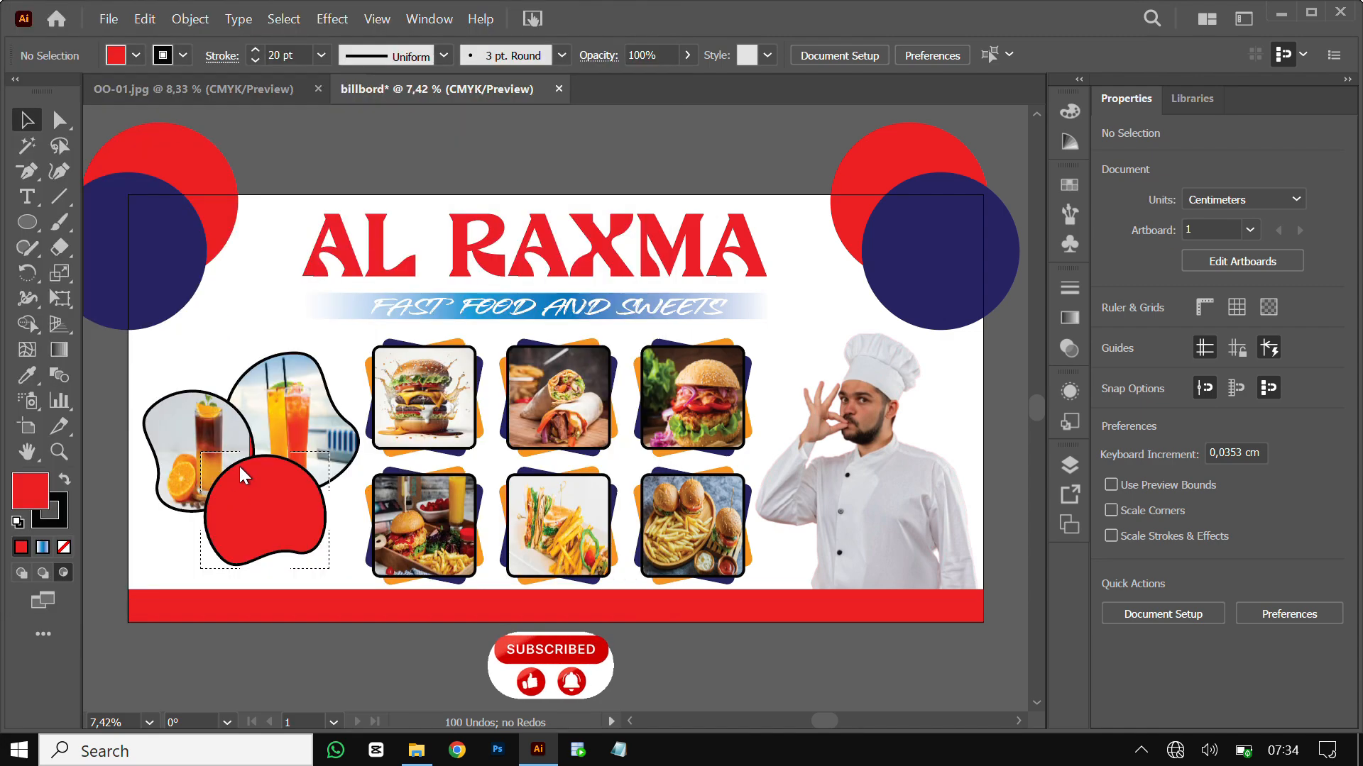
pyautogui.moveTo(237, 463); pyautogui.dragTo(381, 636)
pyautogui.hotkey('ctrl', 'z')
pyautogui.hotkey('ctrl', 'z')
pyautogui.hotkey('ctrl', 'z')
pyautogui.hotkey('ctrl', 'z')
pyautogui.hotkey('ctrl', 'z')
pyautogui.hotkey('ctrl', 'z')
pyautogui.hotkey('ctrl', 'z')
pyautogui.hotkey('ctrl', 'z')
pyautogui.moveTo(235, 424); pyautogui.dragTo(238, 435)
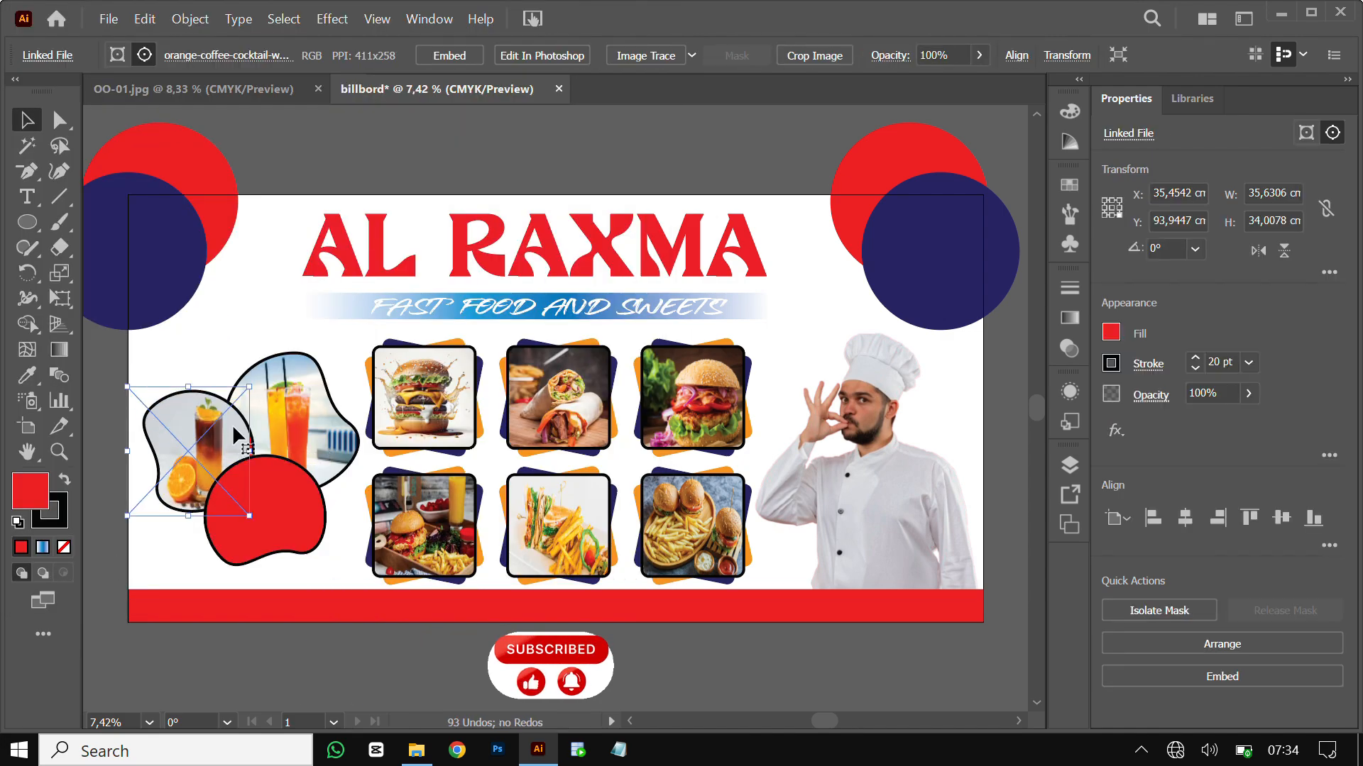
pyautogui.moveTo(128, 451); pyautogui.dragTo(137, 452)
pyautogui.moveTo(249, 452); pyautogui.dragTo(265, 451)
pyautogui.click(202, 447)
pyautogui.click(284, 153)
# Place the cocktail image into the lower blob and resize its sides and bottom to fill it
pyautogui.click(109, 19)
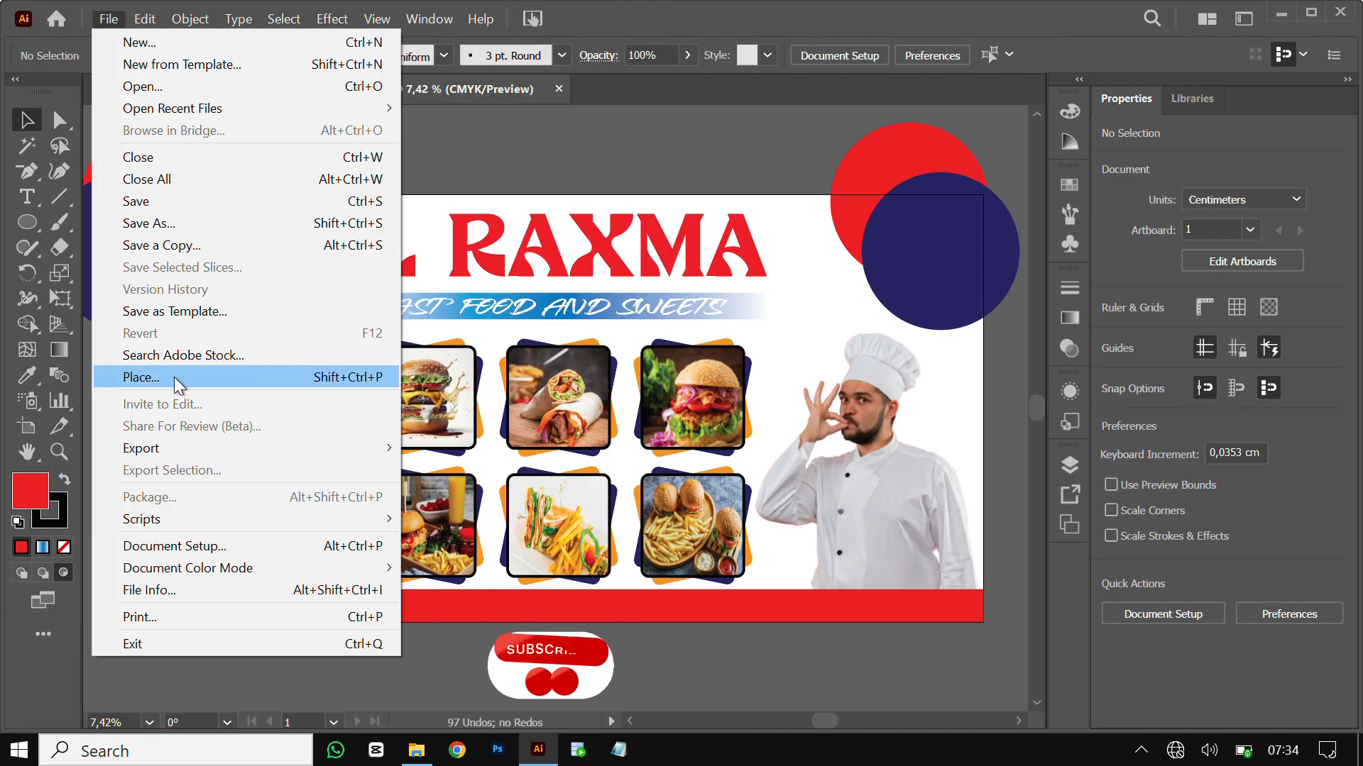
pyautogui.click(173, 377)
pyautogui.moveTo(576, 241); pyautogui.dragTo(577, 320)
pyautogui.doubleClick(248, 305)
pyautogui.moveTo(234, 457); pyautogui.dragTo(348, 558)
pyautogui.moveTo(234, 508); pyautogui.dragTo(212, 507)
pyautogui.moveTo(348, 507); pyautogui.dragTo(329, 508)
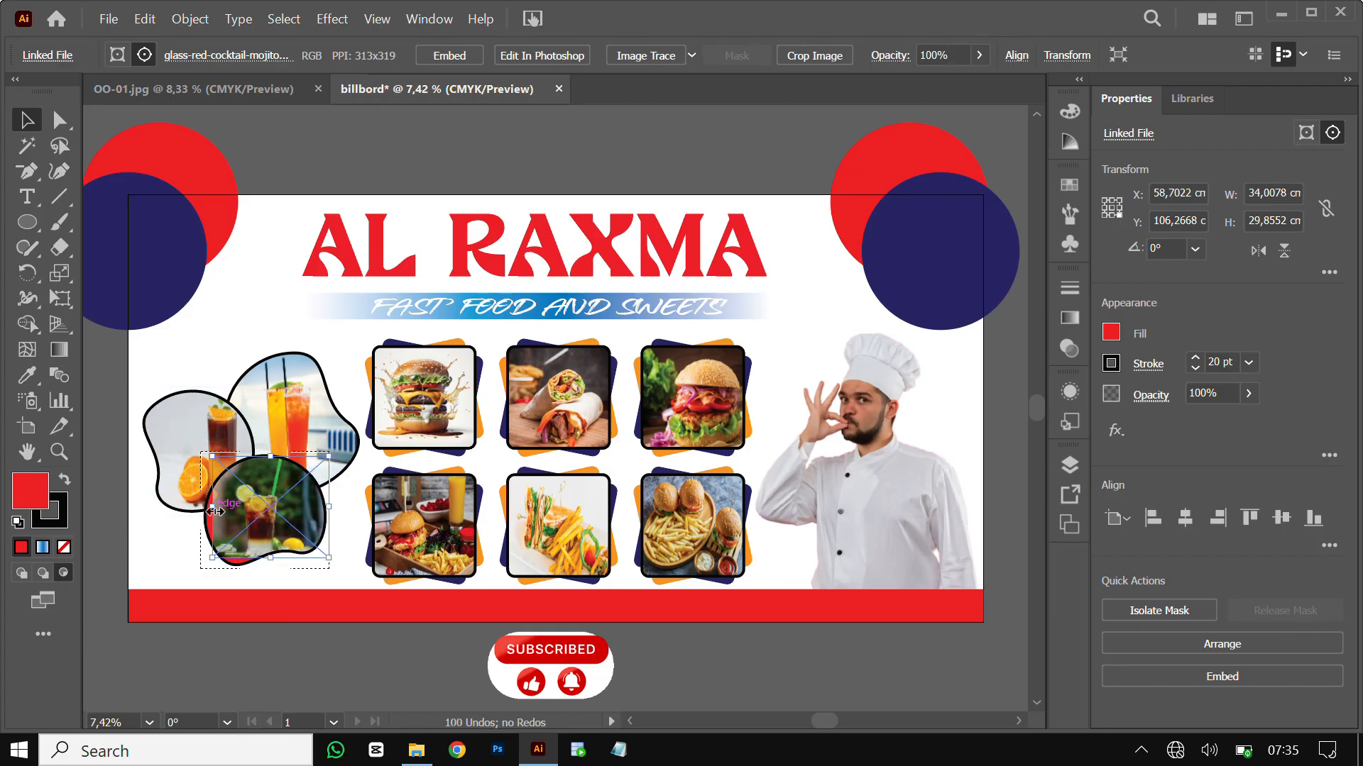
pyautogui.moveTo(213, 507); pyautogui.dragTo(199, 507)
pyautogui.moveTo(263, 558); pyautogui.dragTo(262, 573)
pyautogui.click(361, 142)
# Select the three drink clip groups, shift them down-left and scale the collage up
pyautogui.moveTo(157, 353); pyautogui.dragTo(305, 518)
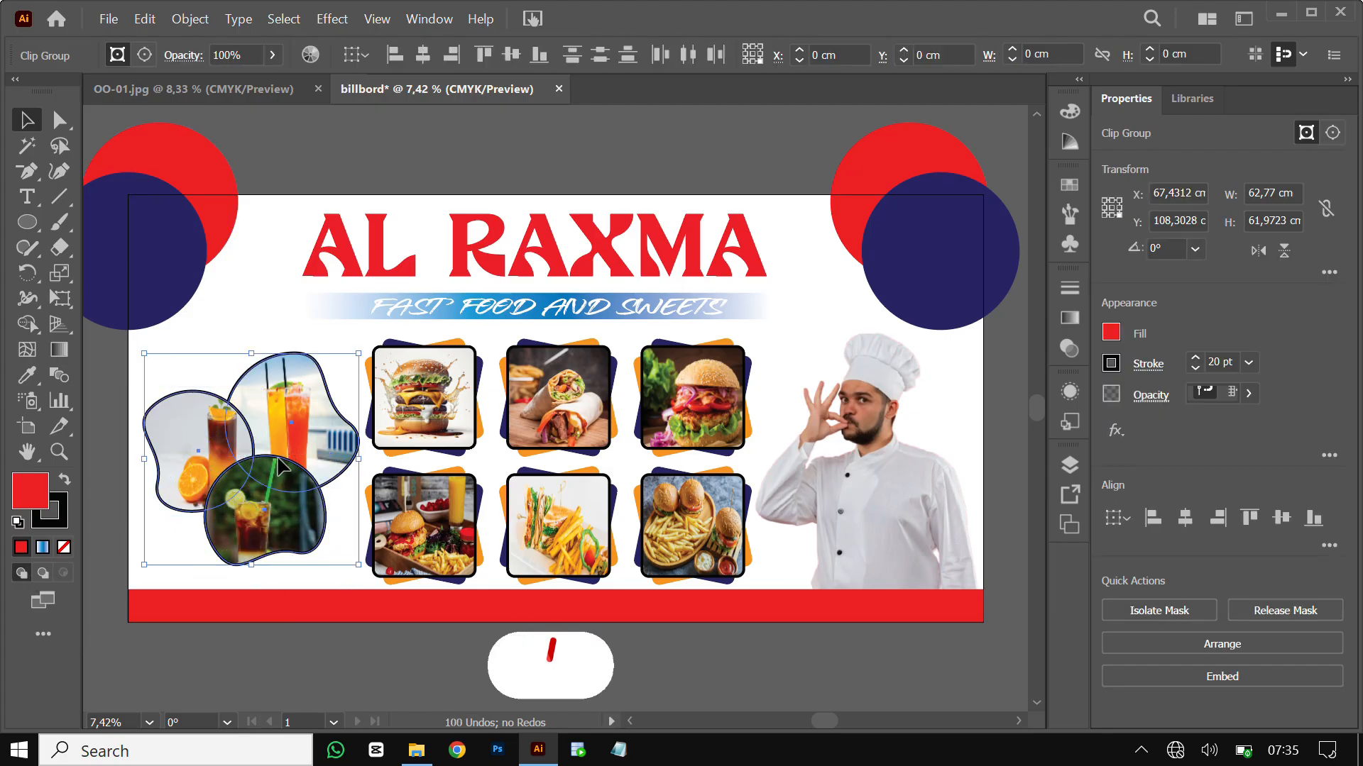
pyautogui.moveTo(291, 440); pyautogui.dragTo(281, 448)
pyautogui.moveTo(241, 360); pyautogui.dragTo(247, 343)
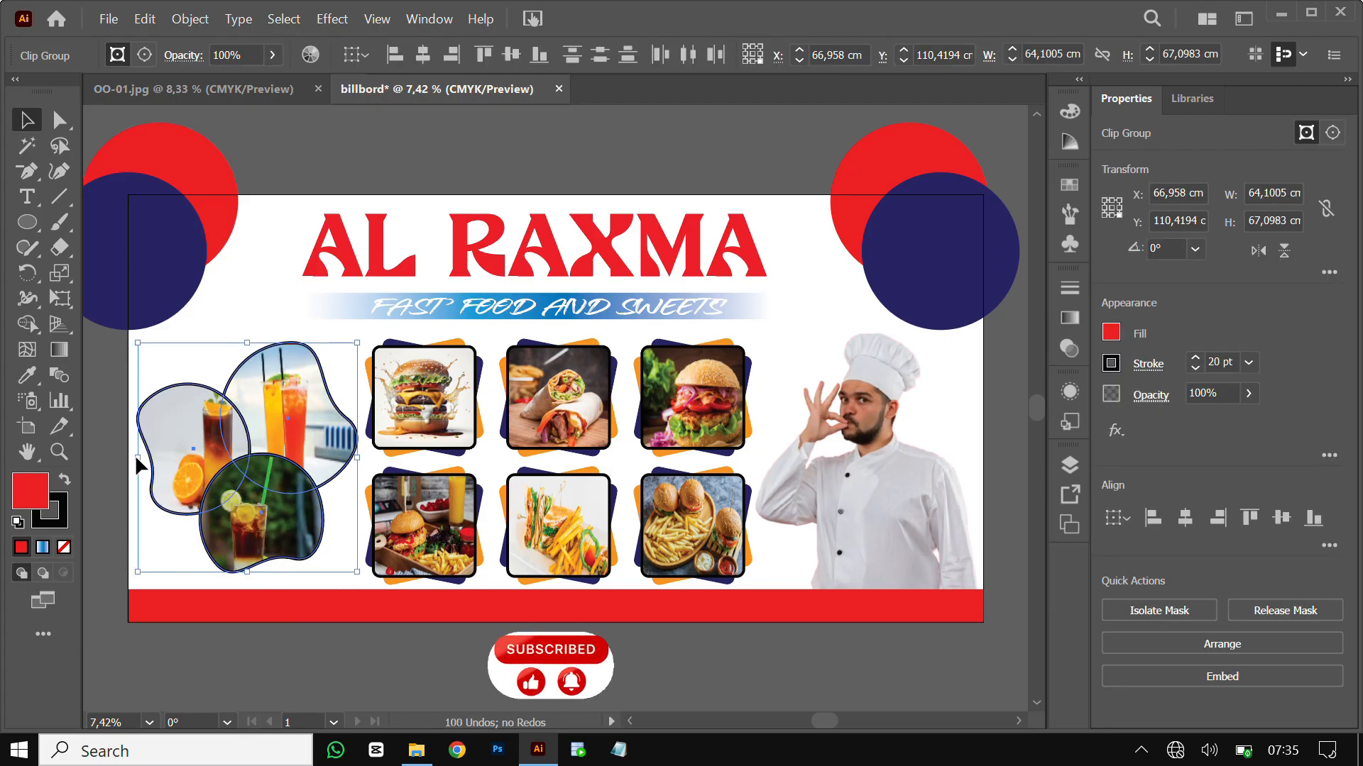
pyautogui.click(330, 142)
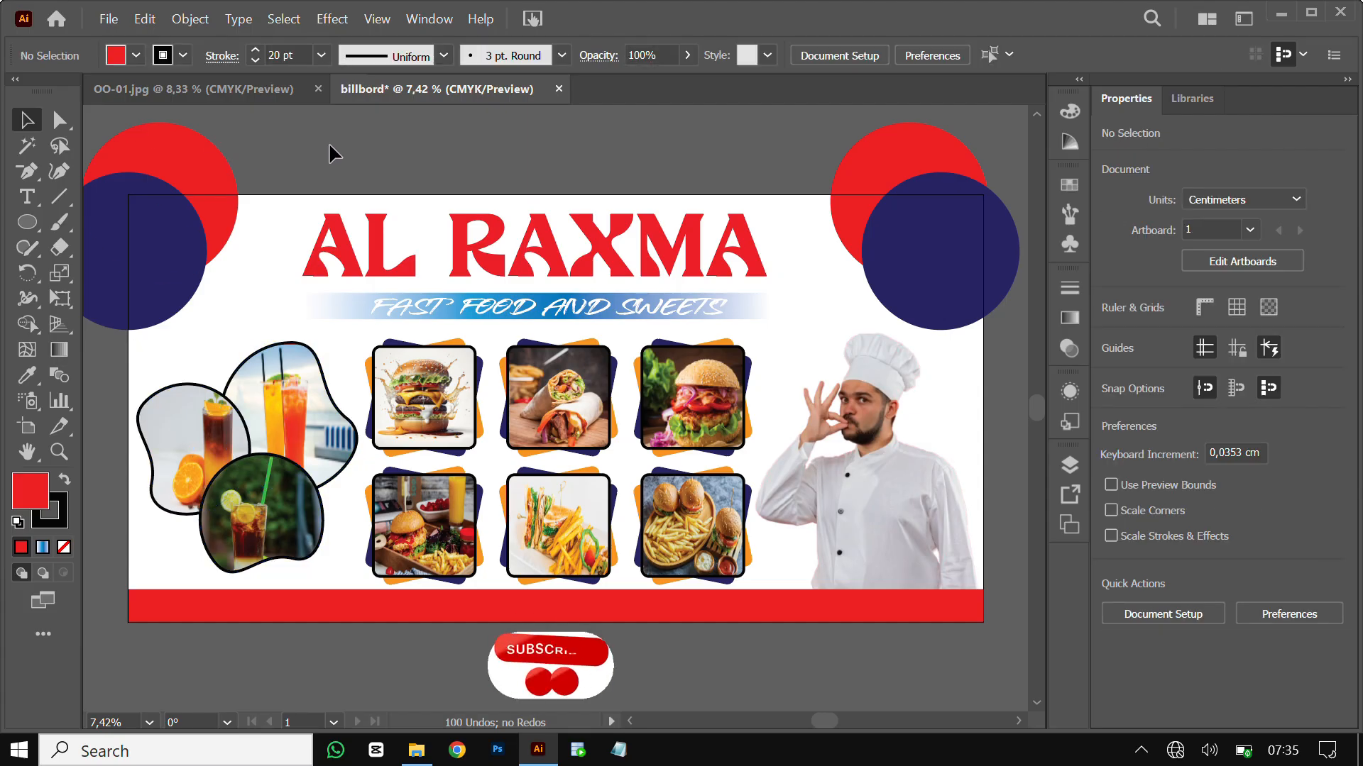
# Type the contact phone-number line on the red bottom bar
pyautogui.click(31, 196)
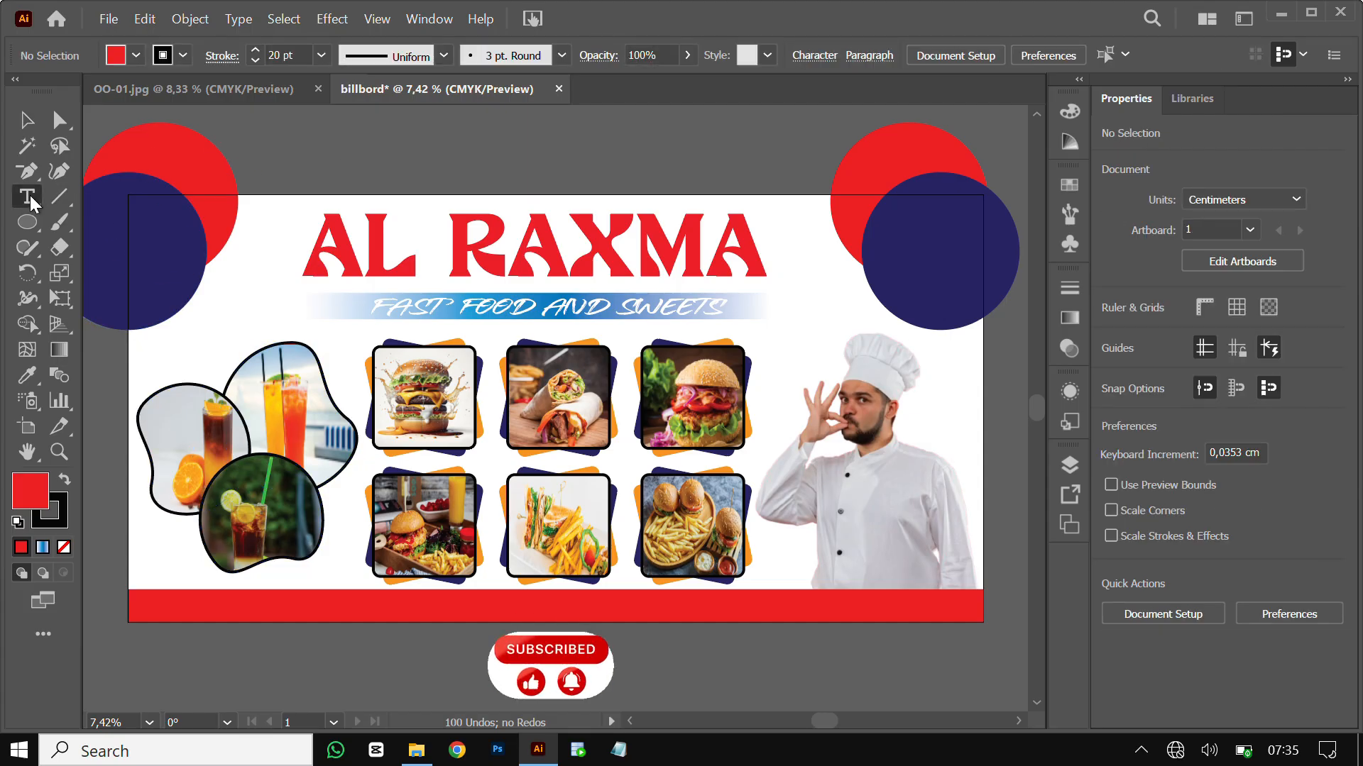
pyautogui.click(262, 596)
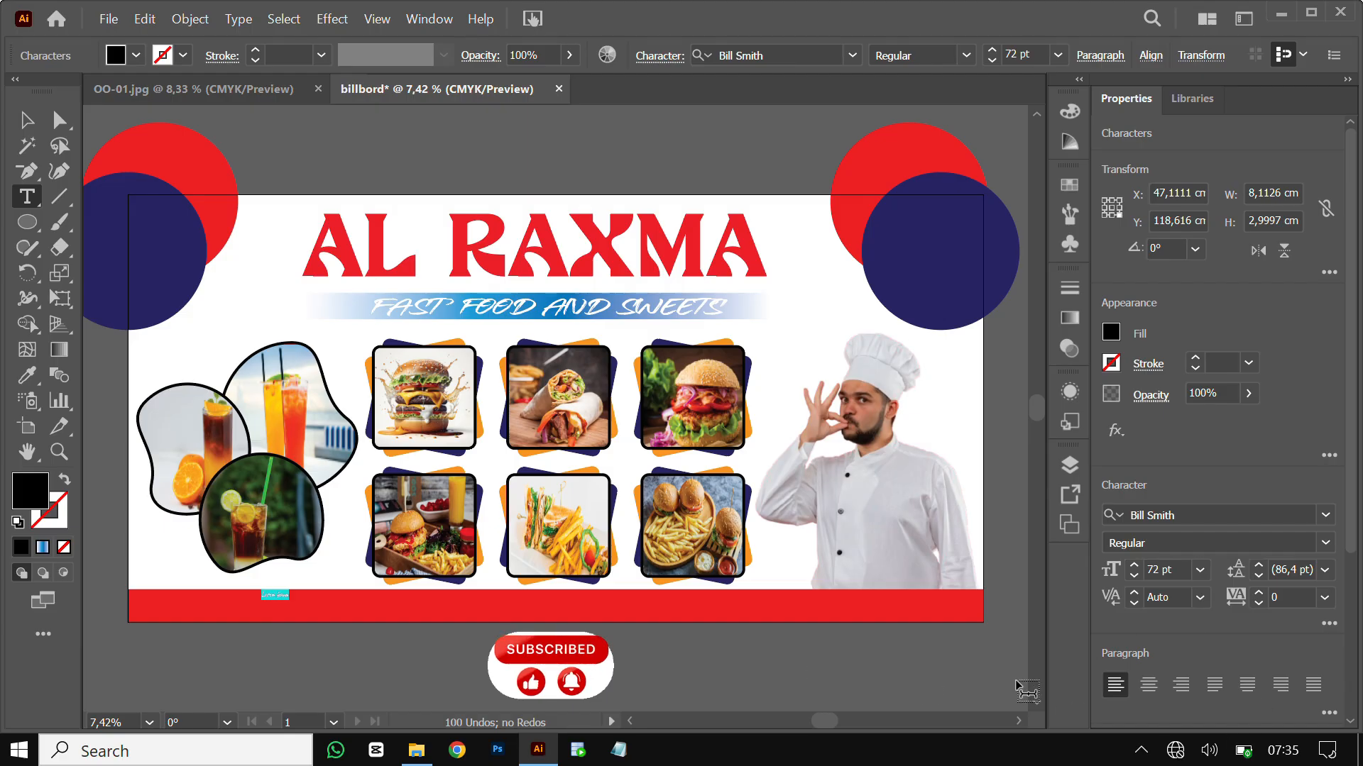
pyautogui.write('ADDRES')
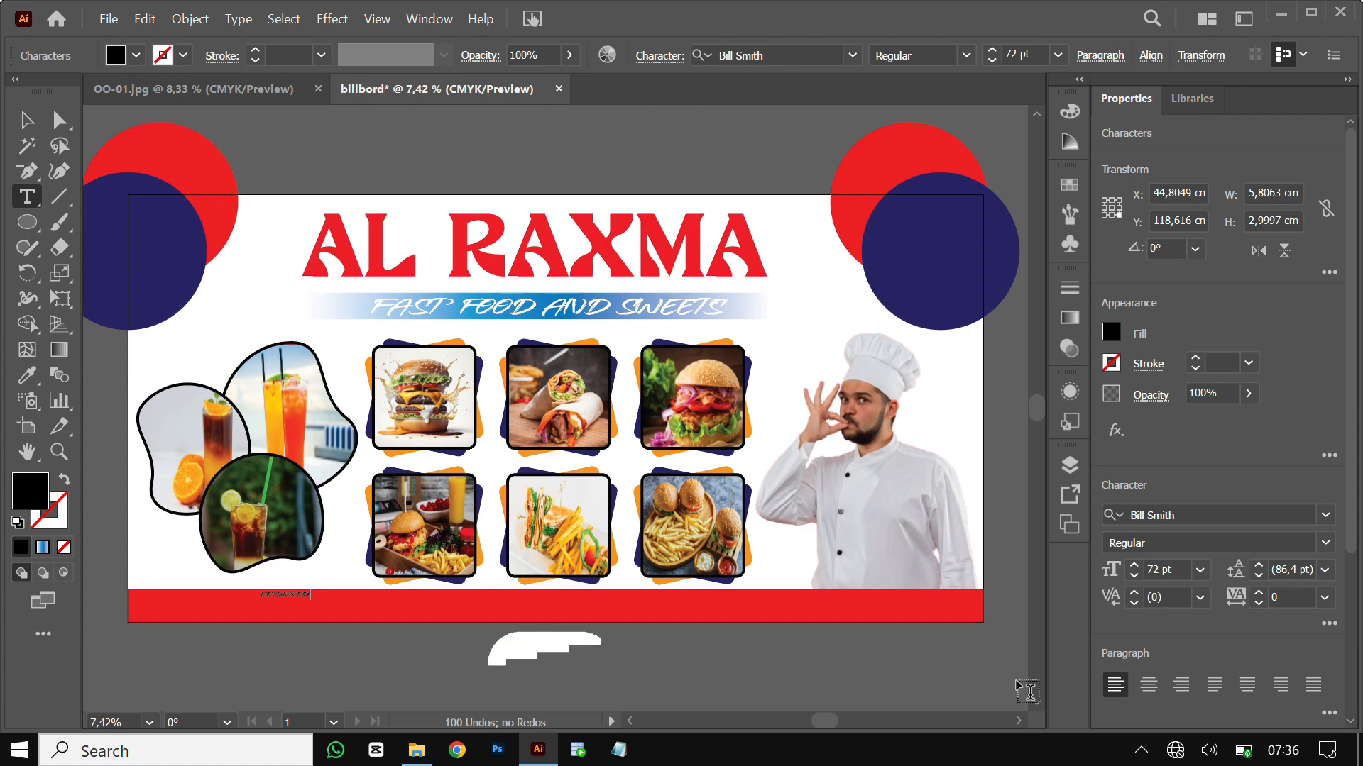
pyautogui.write('S')
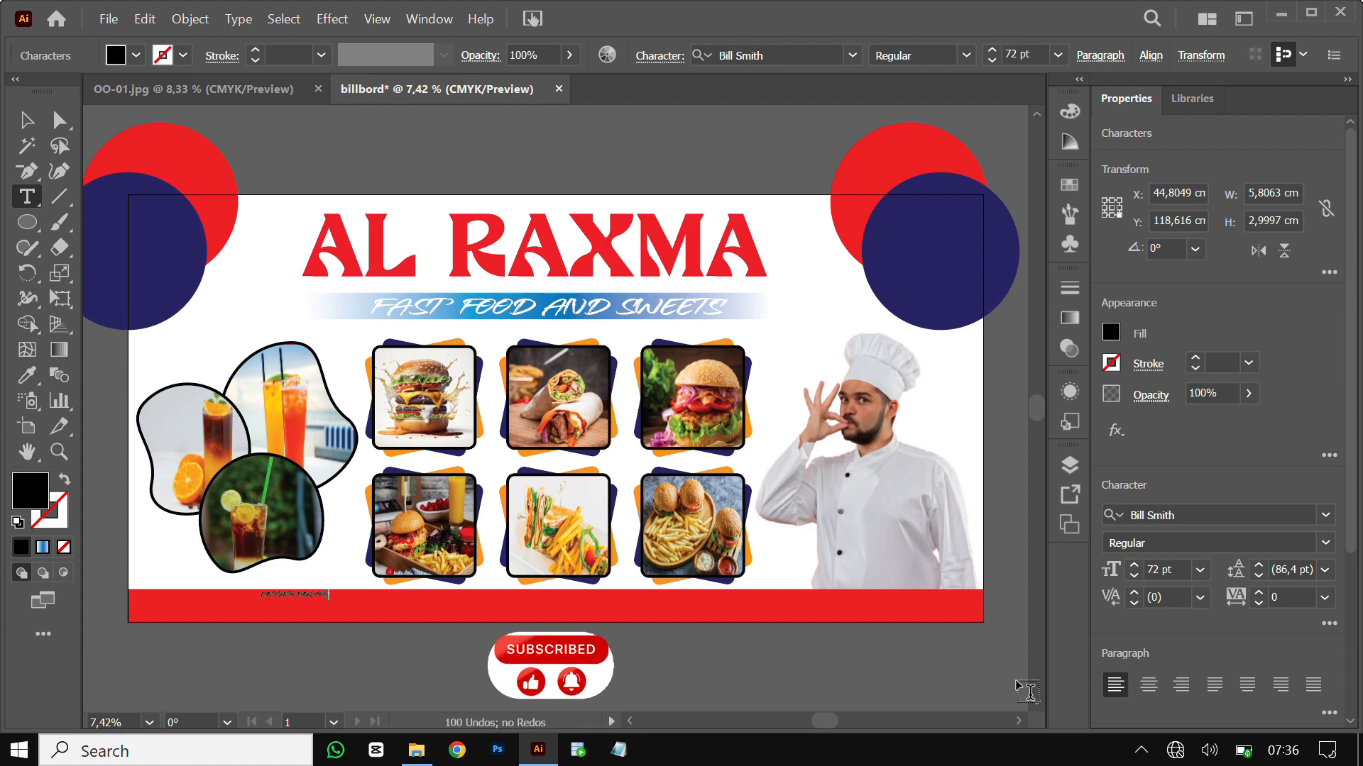
# Set the whole number line to Poppins Bold with a white fill
pyautogui.hotkey('ctrl', 'a')
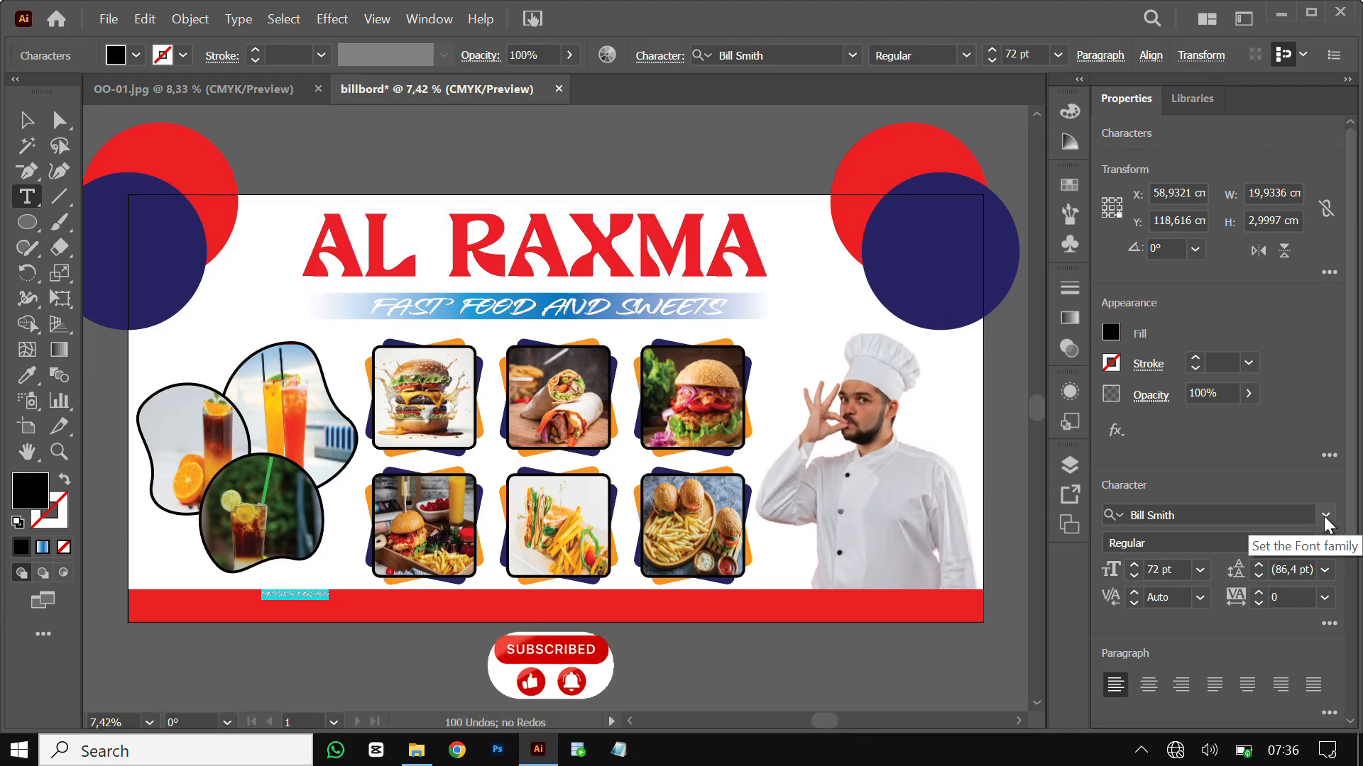
pyautogui.click(1325, 521)
pyautogui.write('PO')
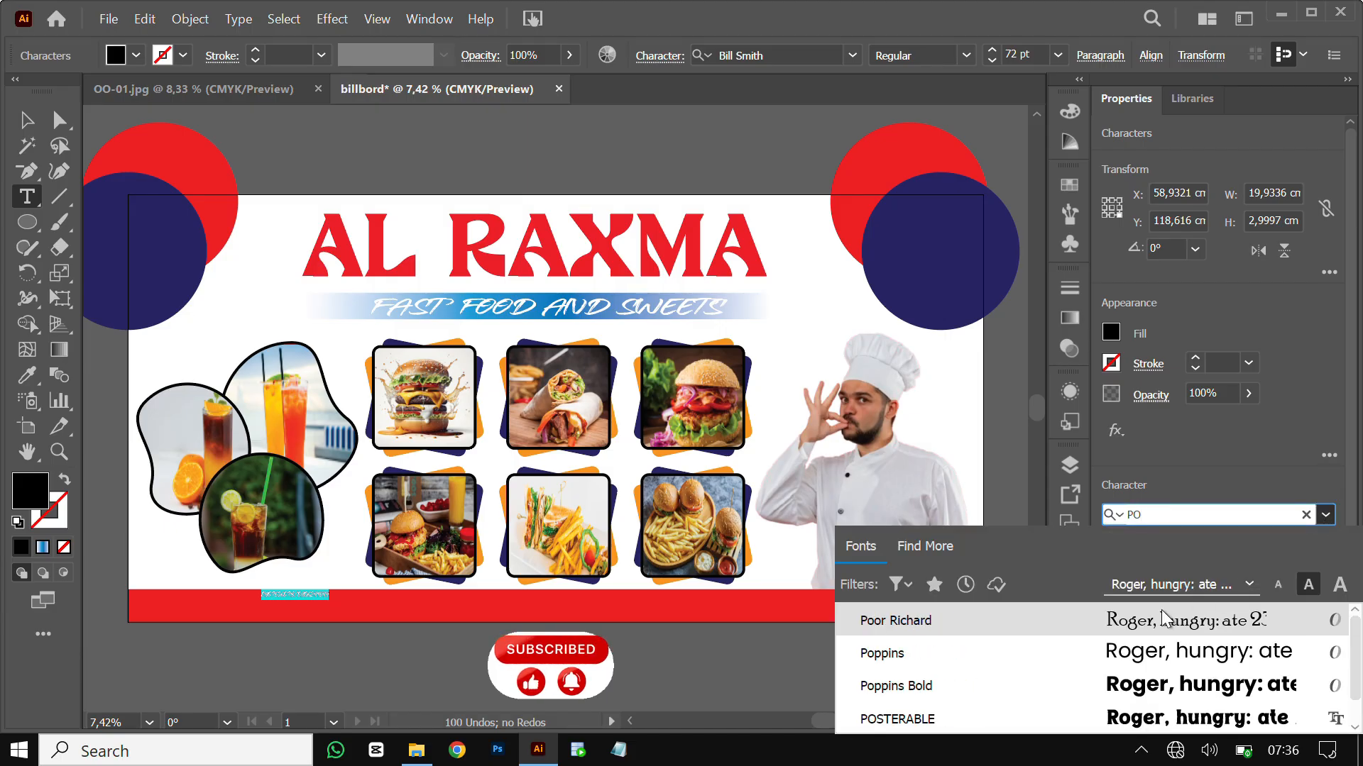
pyautogui.click(1136, 699)
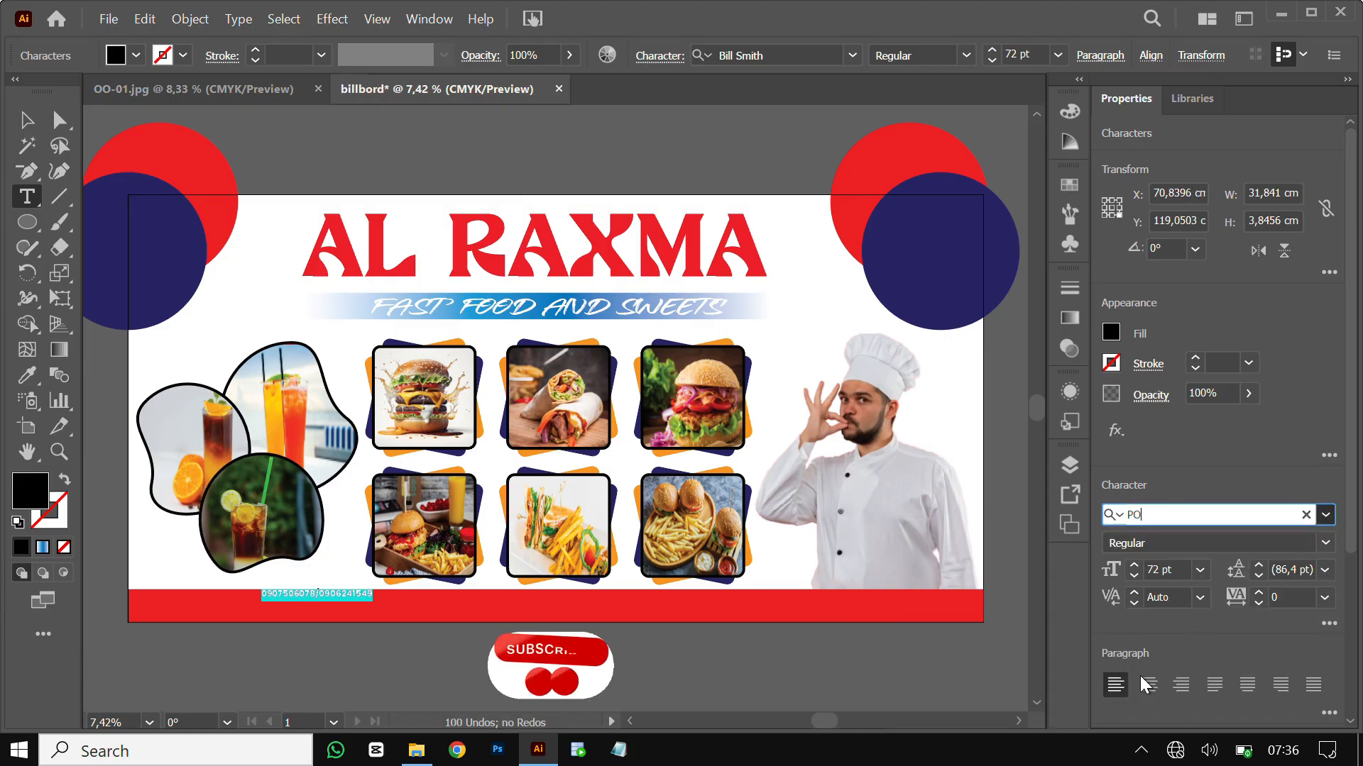
pyautogui.click(134, 56)
pyautogui.click(44, 92)
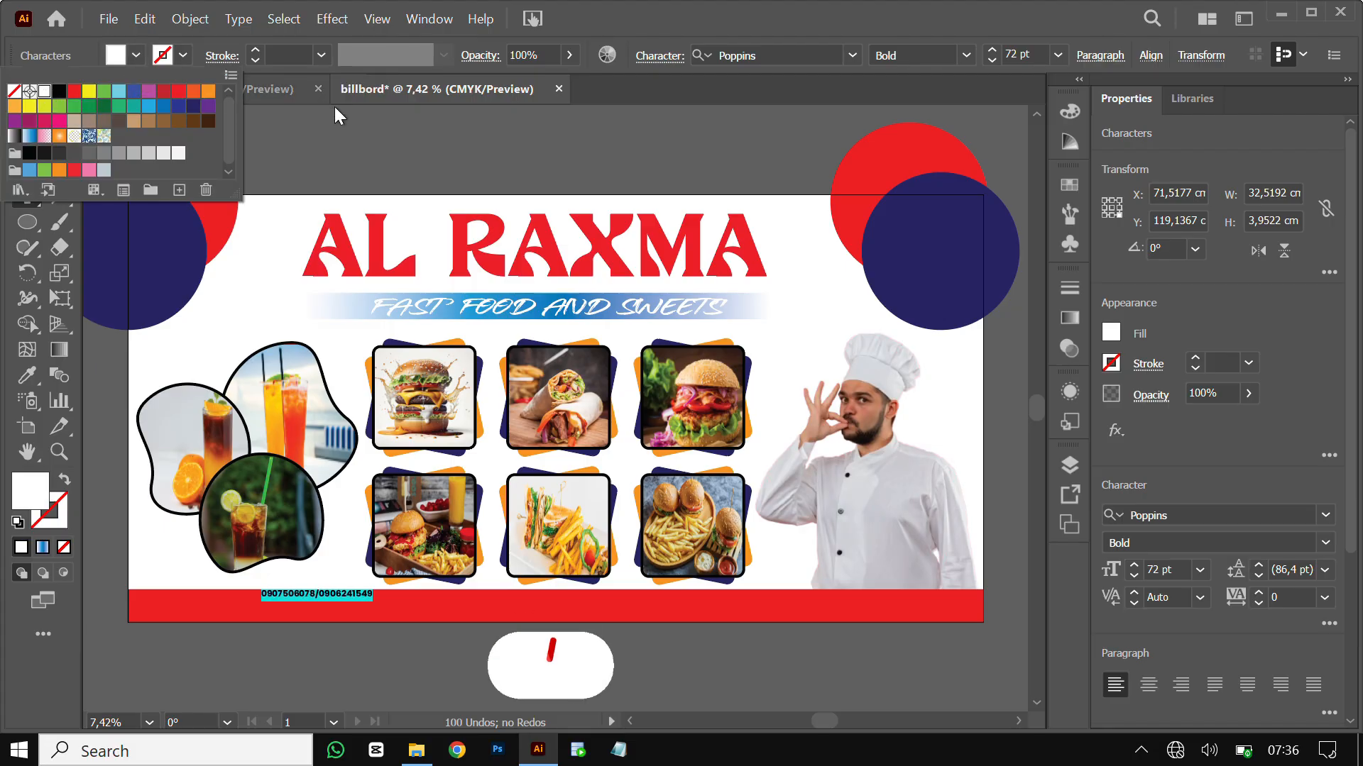
# Scale the phone-number text up along the red bar and Alt-drag a copy to its right
pyautogui.click(24, 126)
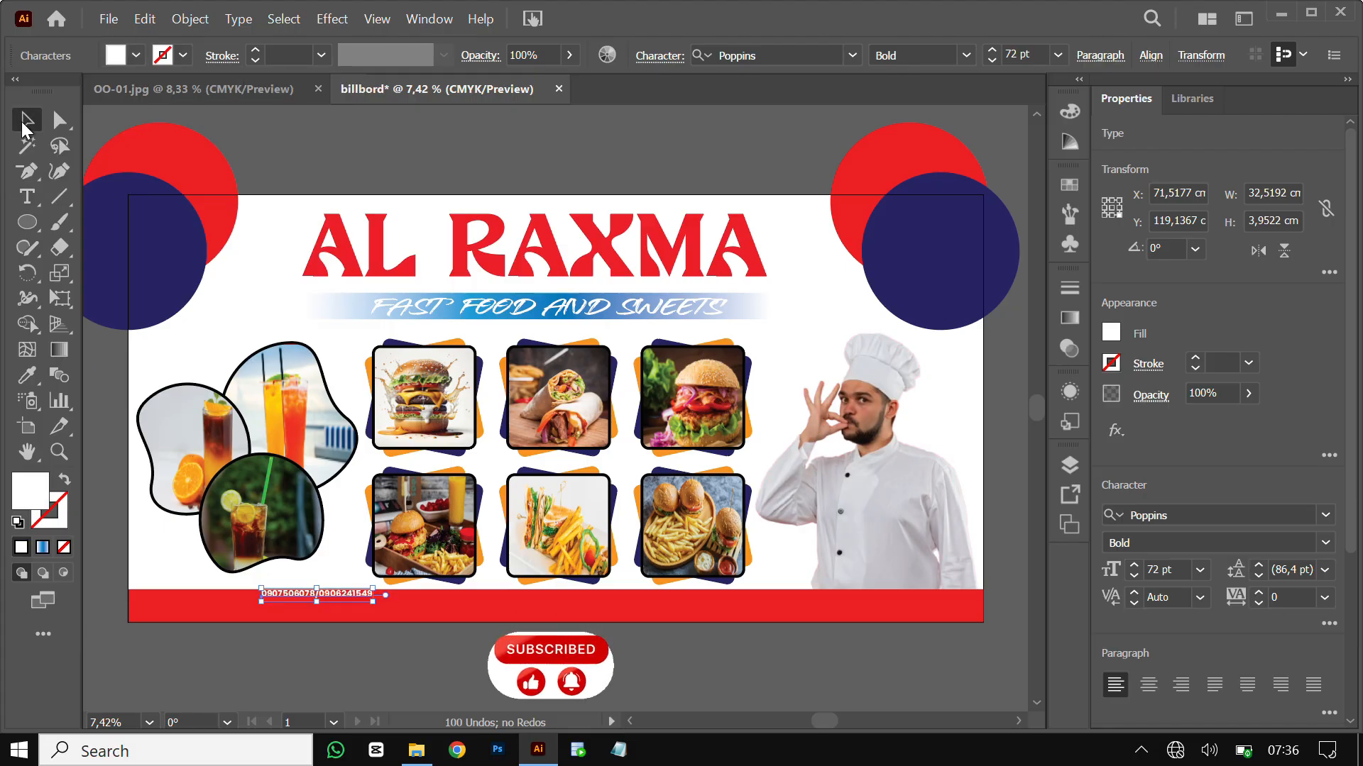
pyautogui.click(365, 605)
pyautogui.click(358, 596)
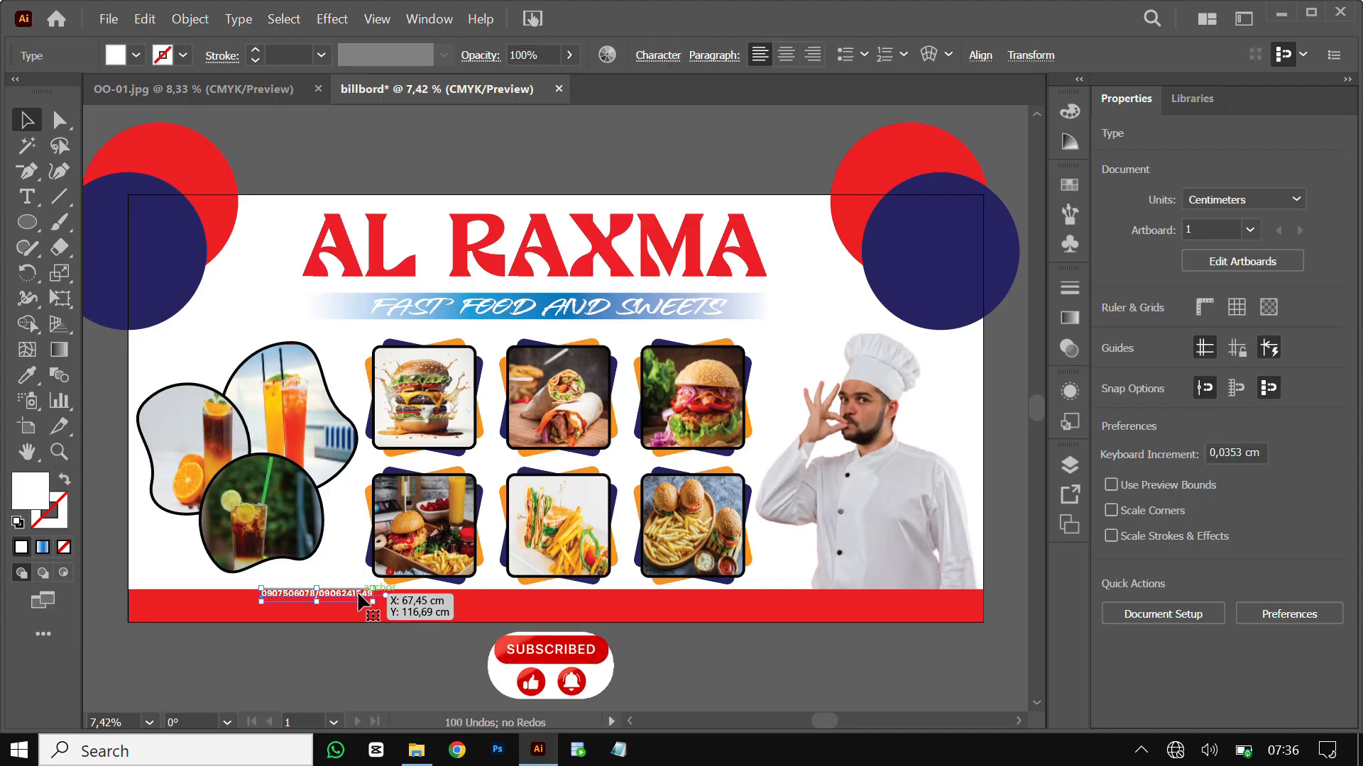
pyautogui.moveTo(361, 603); pyautogui.dragTo(383, 615)
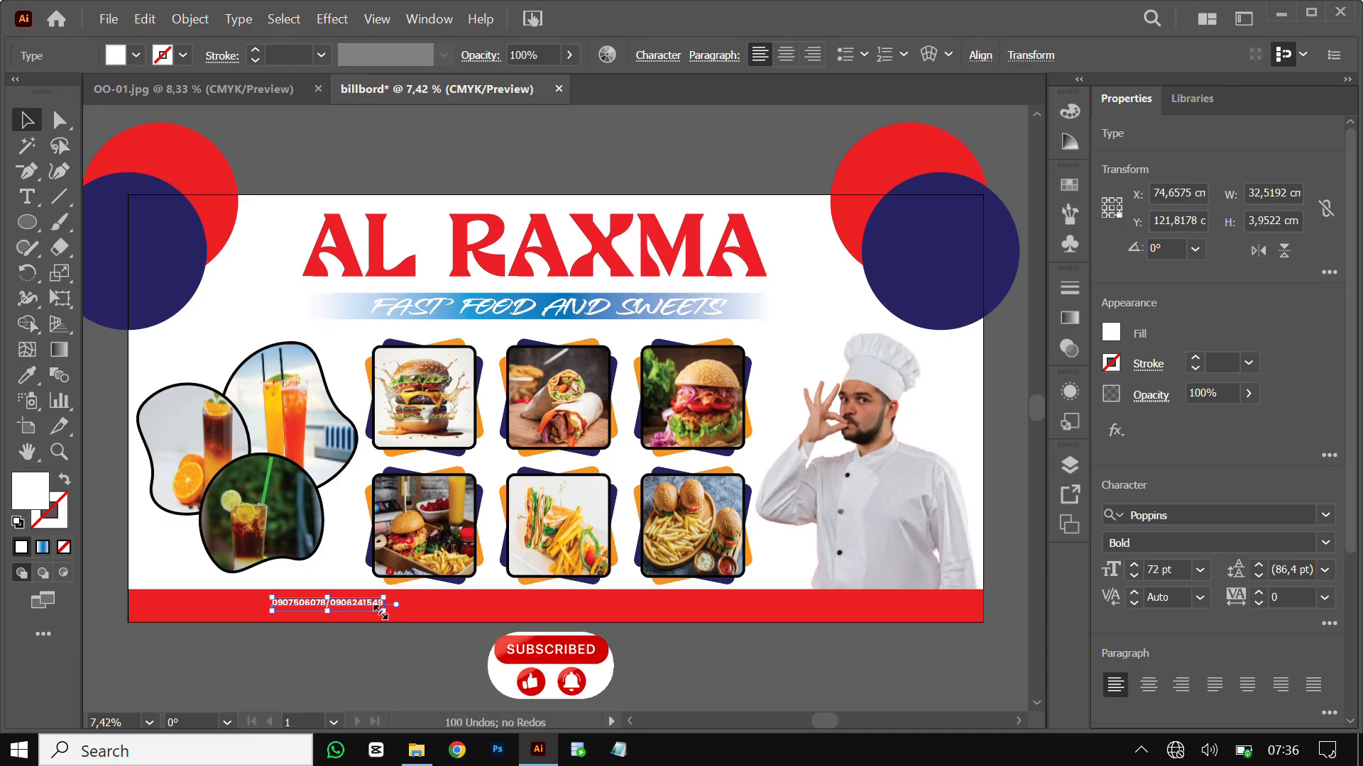
pyautogui.moveTo(383, 608); pyautogui.dragTo(631, 604)
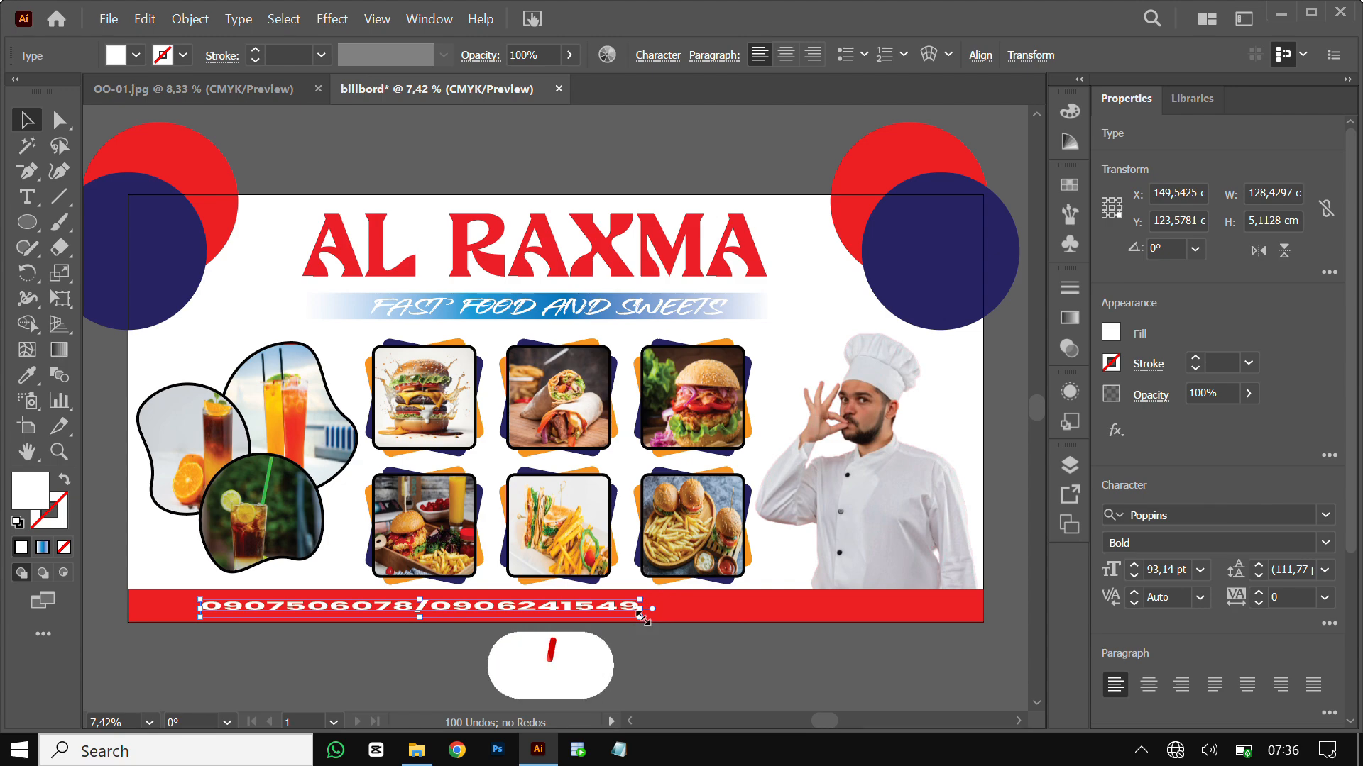
pyautogui.moveTo(622, 623); pyautogui.dragTo(607, 625)
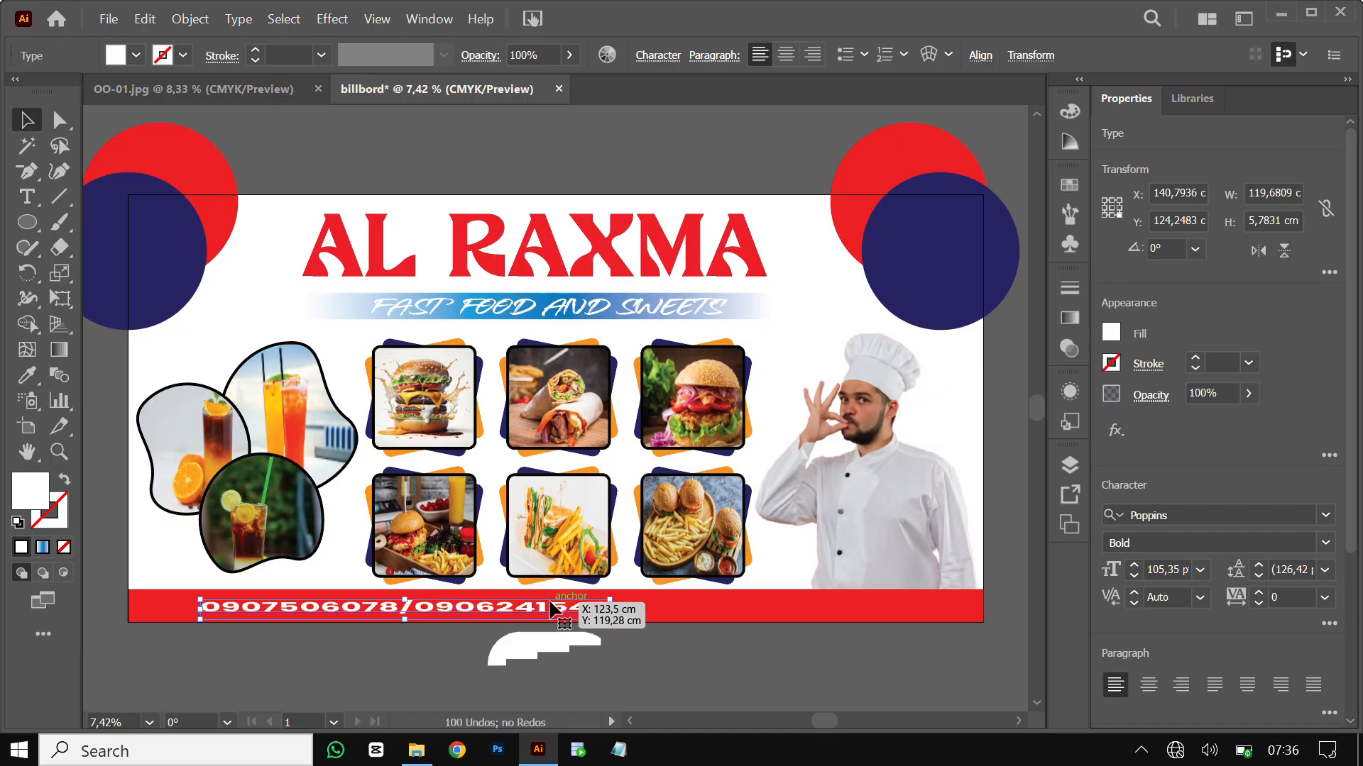
pyautogui.click(630, 649)
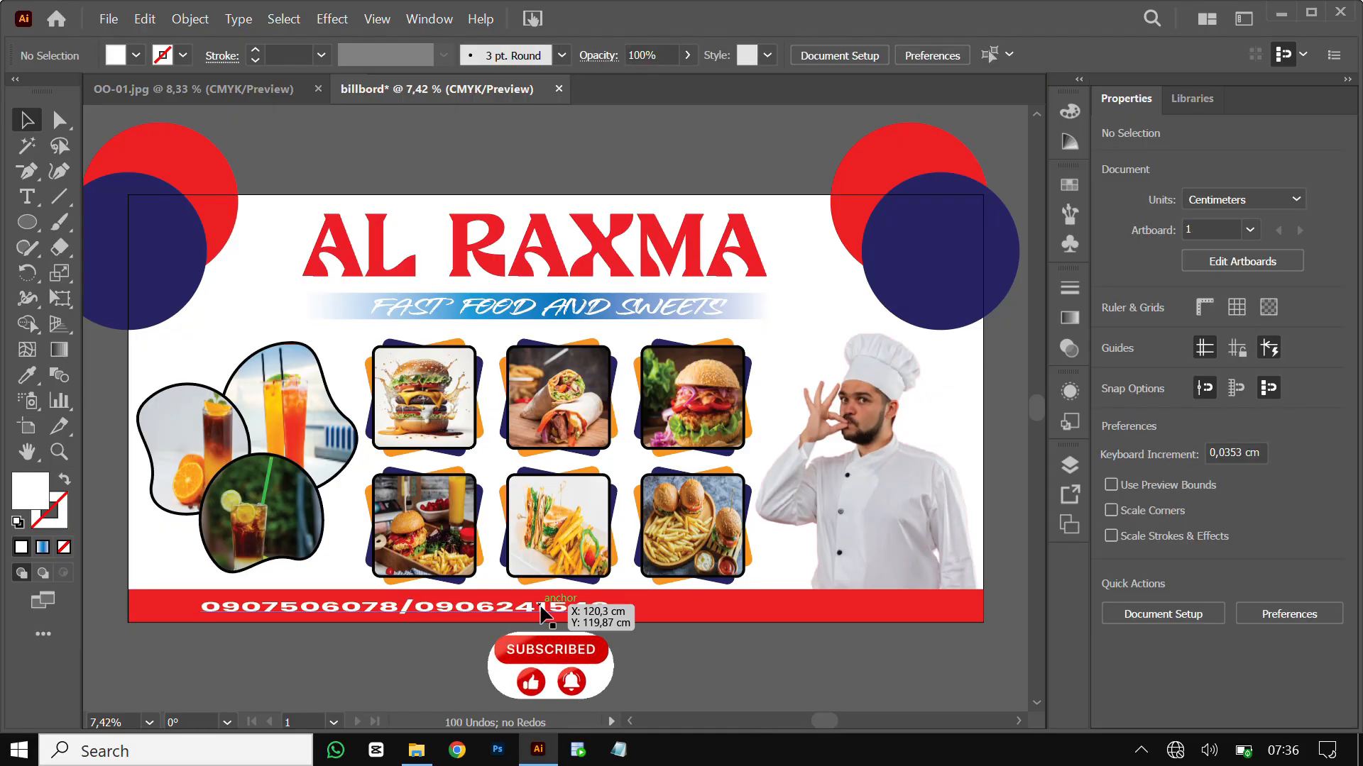
pyautogui.moveTo(543, 611); pyautogui.dragTo(958, 612)
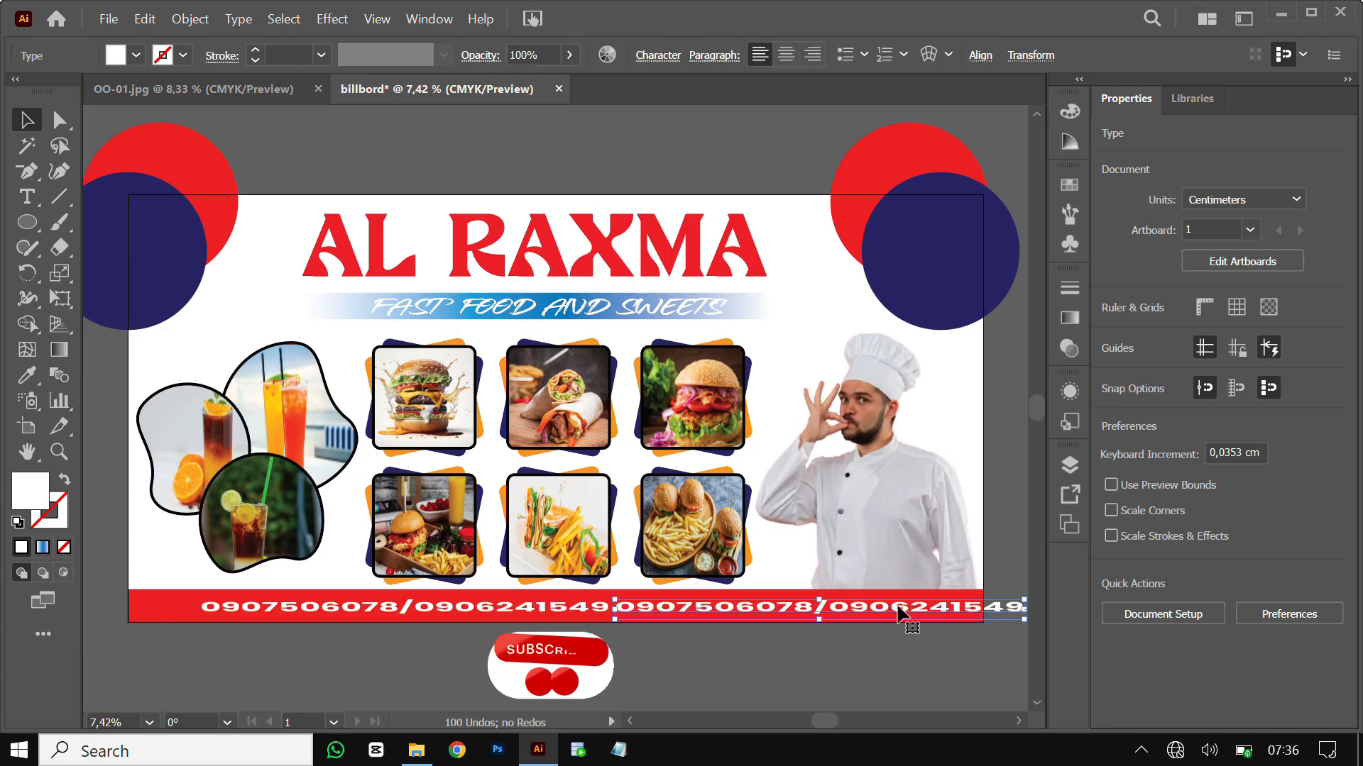
# Replace the copied text with the ACC and EDAHAB account numbers
pyautogui.doubleClick(897, 606)
pyautogui.hotkey('ctrl', 'a')
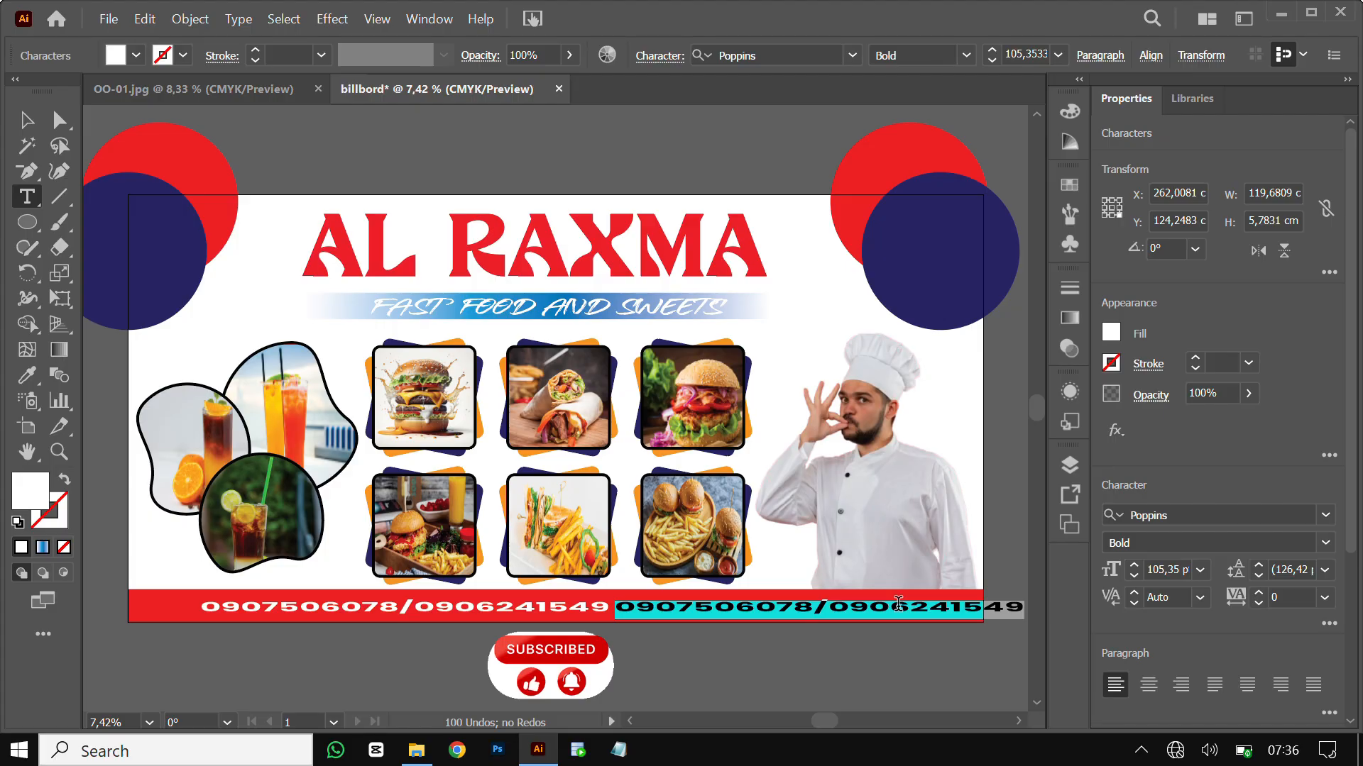
pyautogui.write('ACC:')
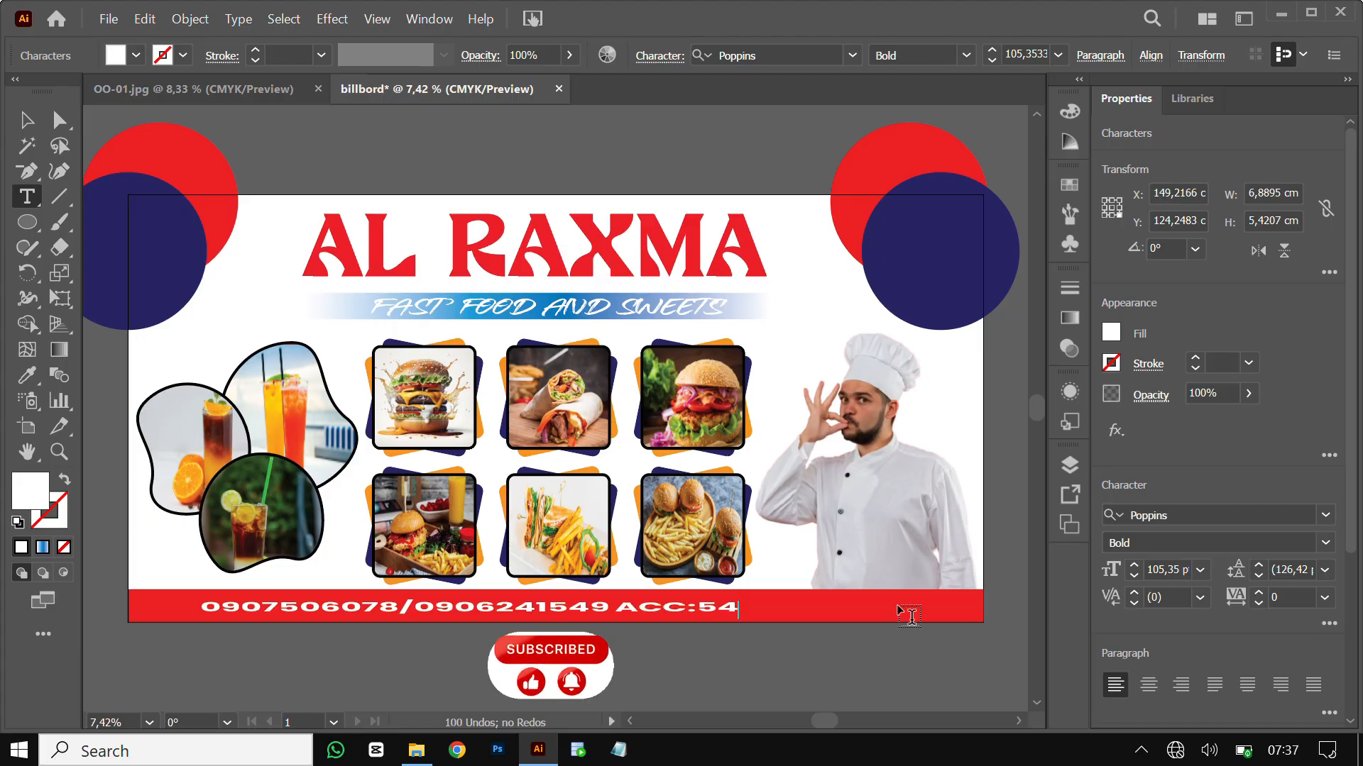
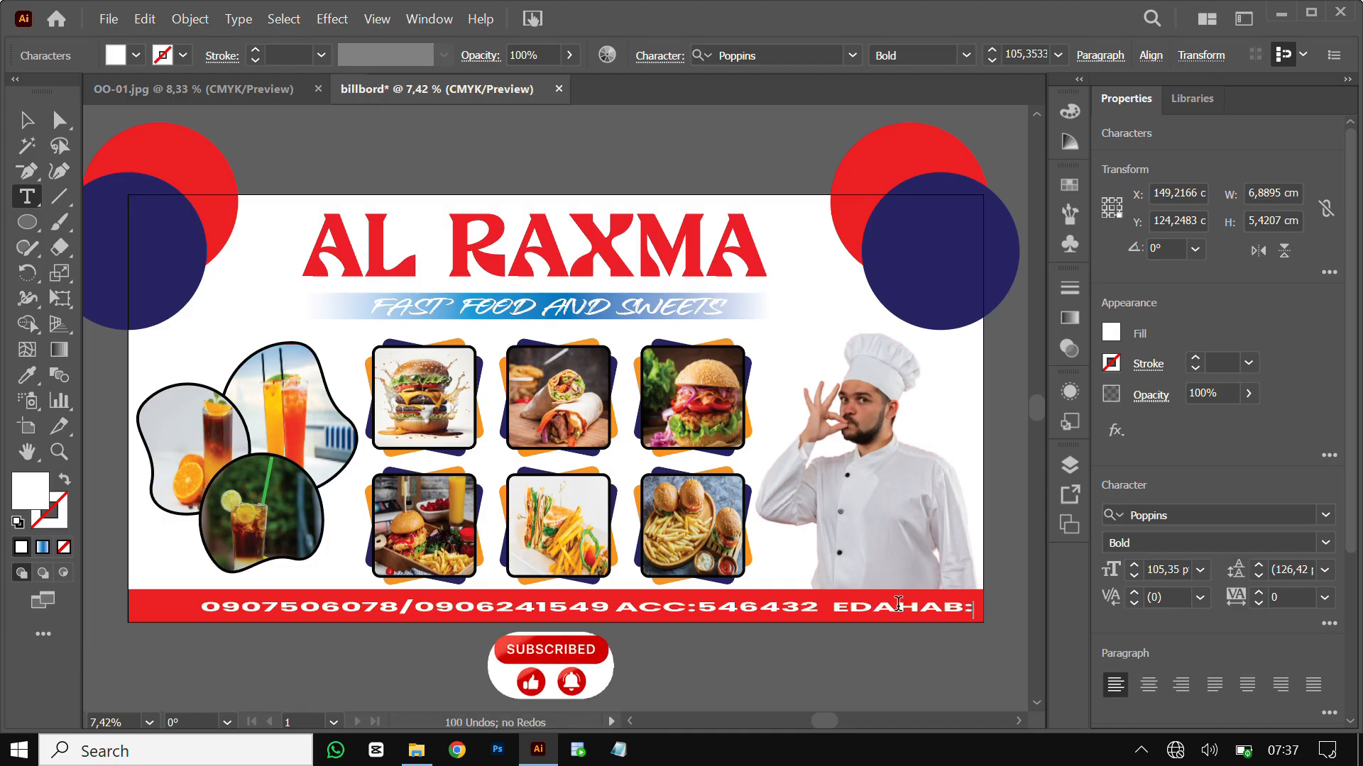
pyautogui.write('453')
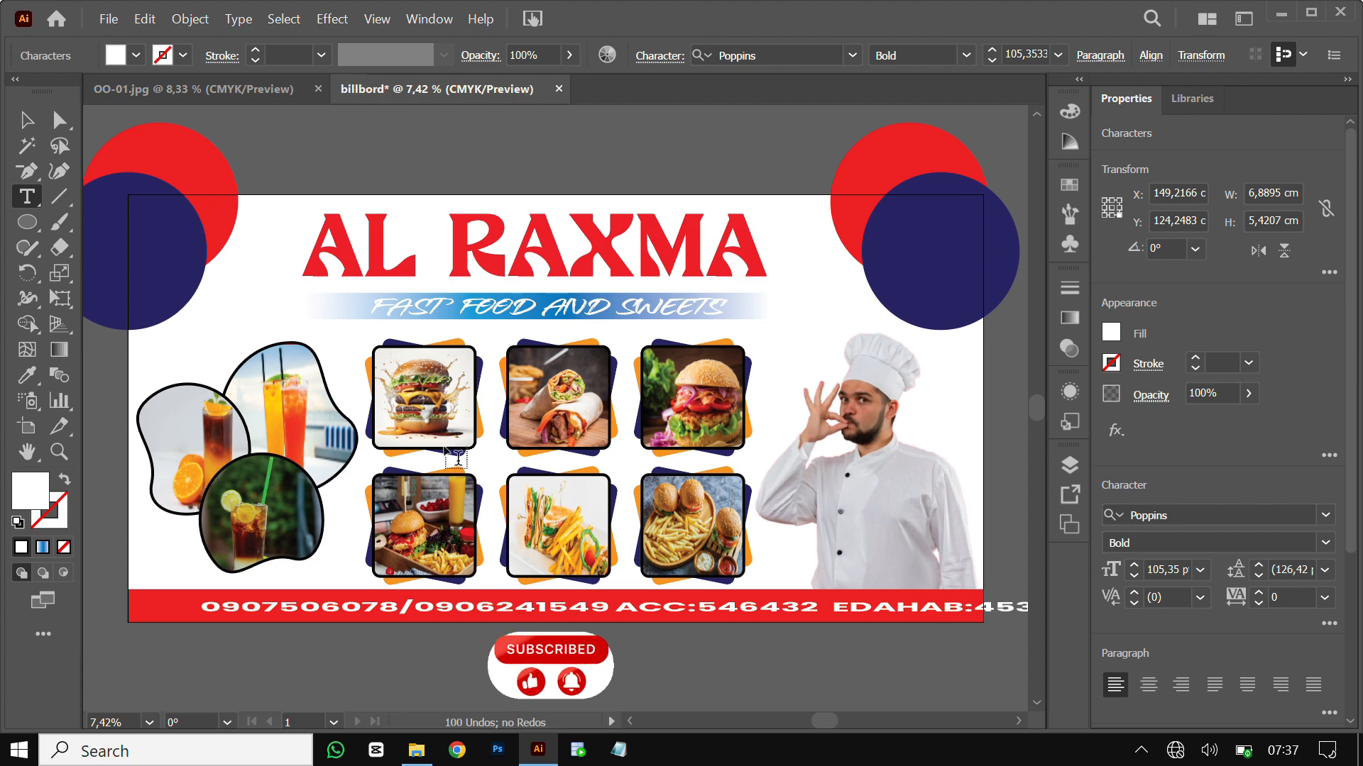
# Move and scale the contact text to fit the red bar, nudging the phone numbers left
pyautogui.click(27, 120)
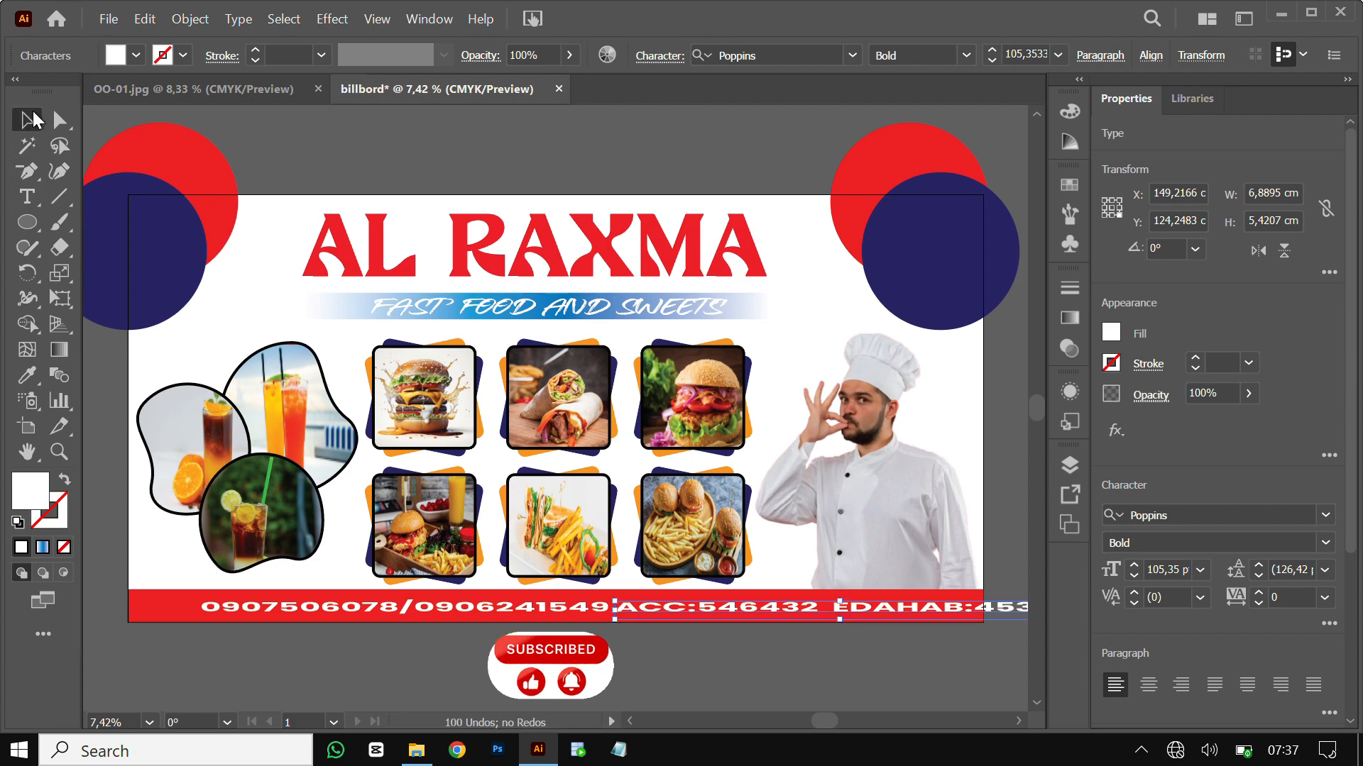
pyautogui.moveTo(751, 619); pyautogui.dragTo(752, 621)
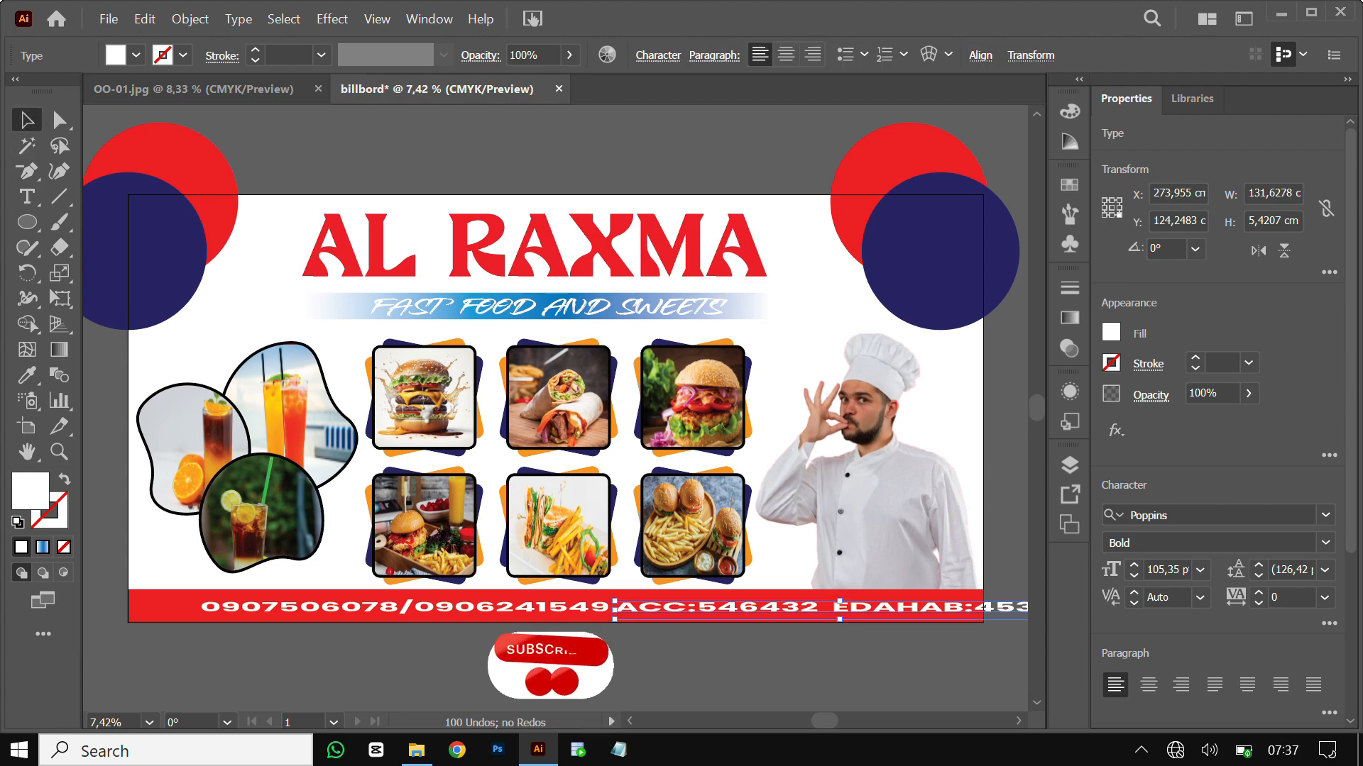
pyautogui.click(520, 606)
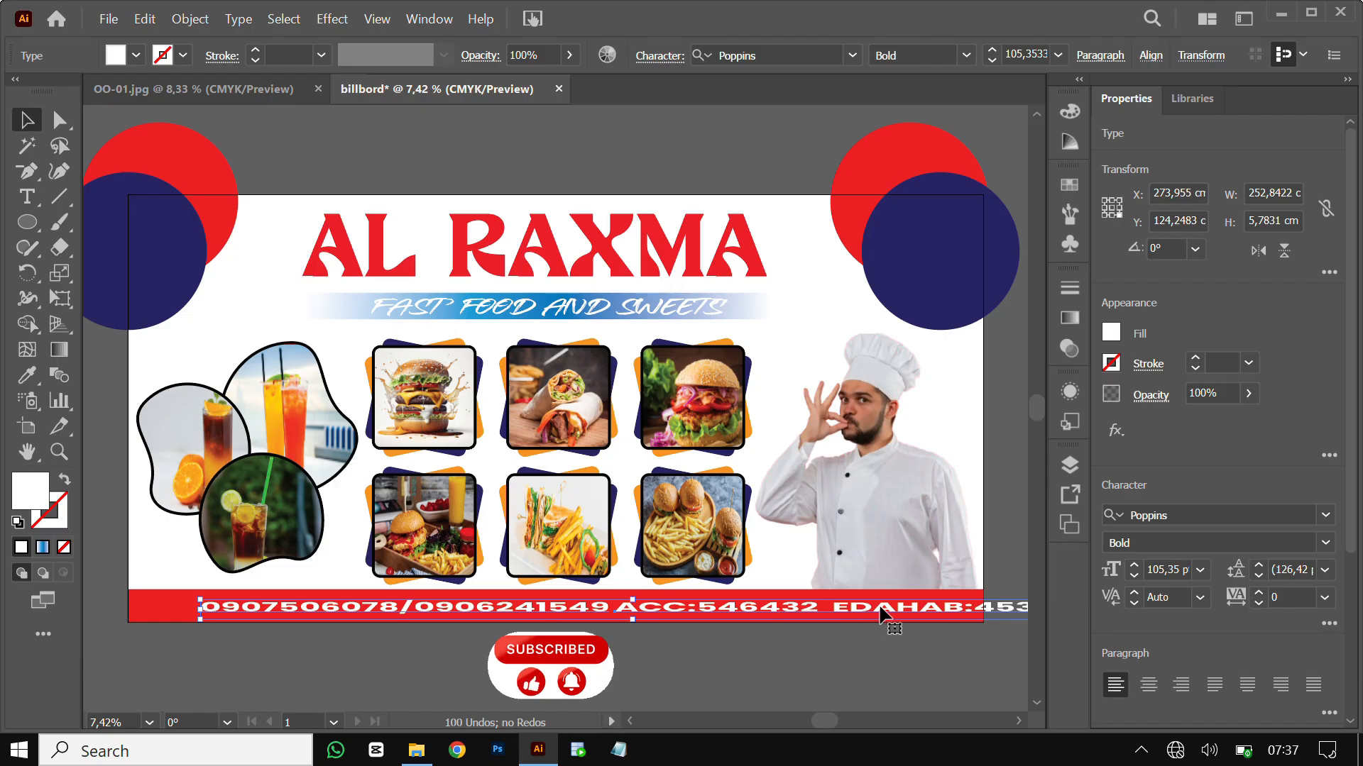
pyautogui.moveTo(880, 615)
pyautogui.mouseDown()
pyautogui.moveTo(877, 603)
pyautogui.moveTo(788, 605)
pyautogui.moveTo(869, 615)
pyautogui.moveTo(705, 625)
pyautogui.moveTo(692, 604)
pyautogui.moveTo(663, 604)
pyautogui.moveTo(886, 606)
pyautogui.moveTo(879, 616)
pyautogui.mouseUp()
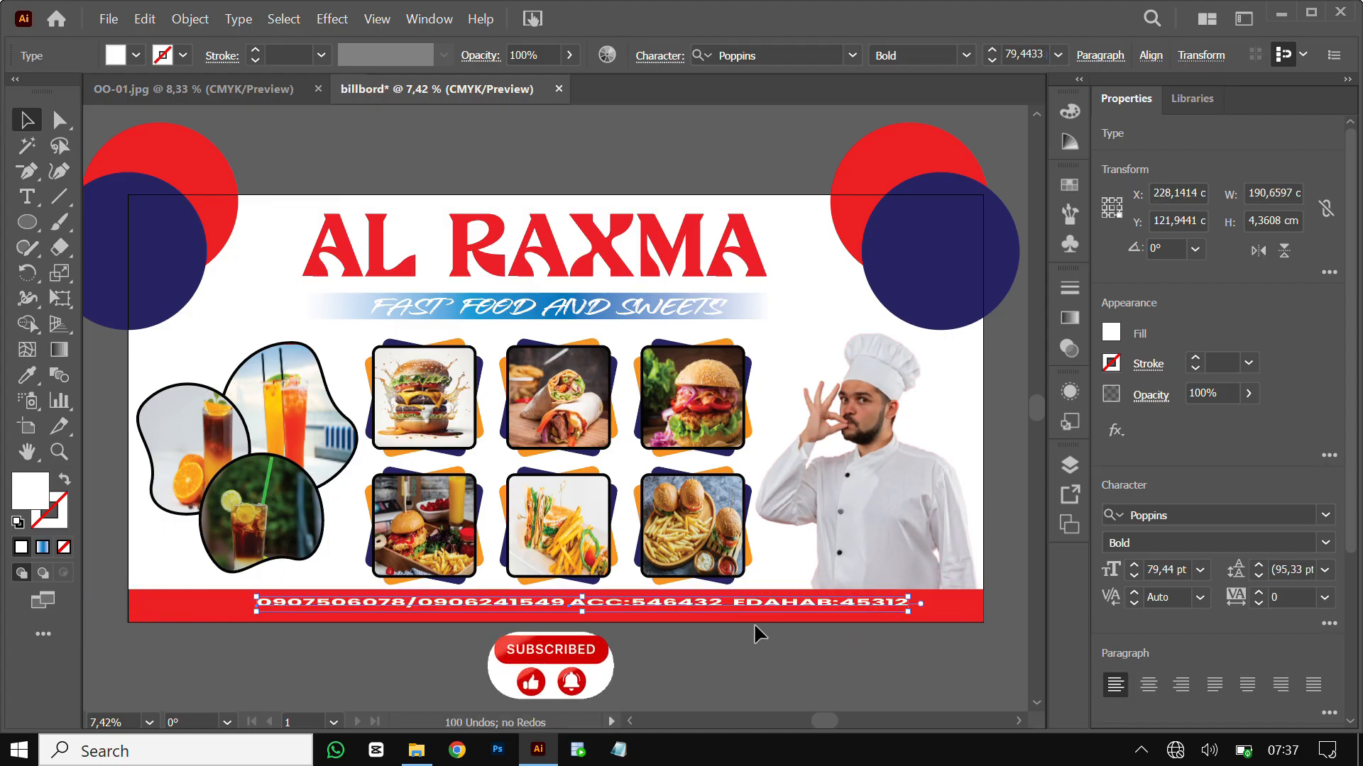
pyautogui.moveTo(582, 611); pyautogui.dragTo(585, 625)
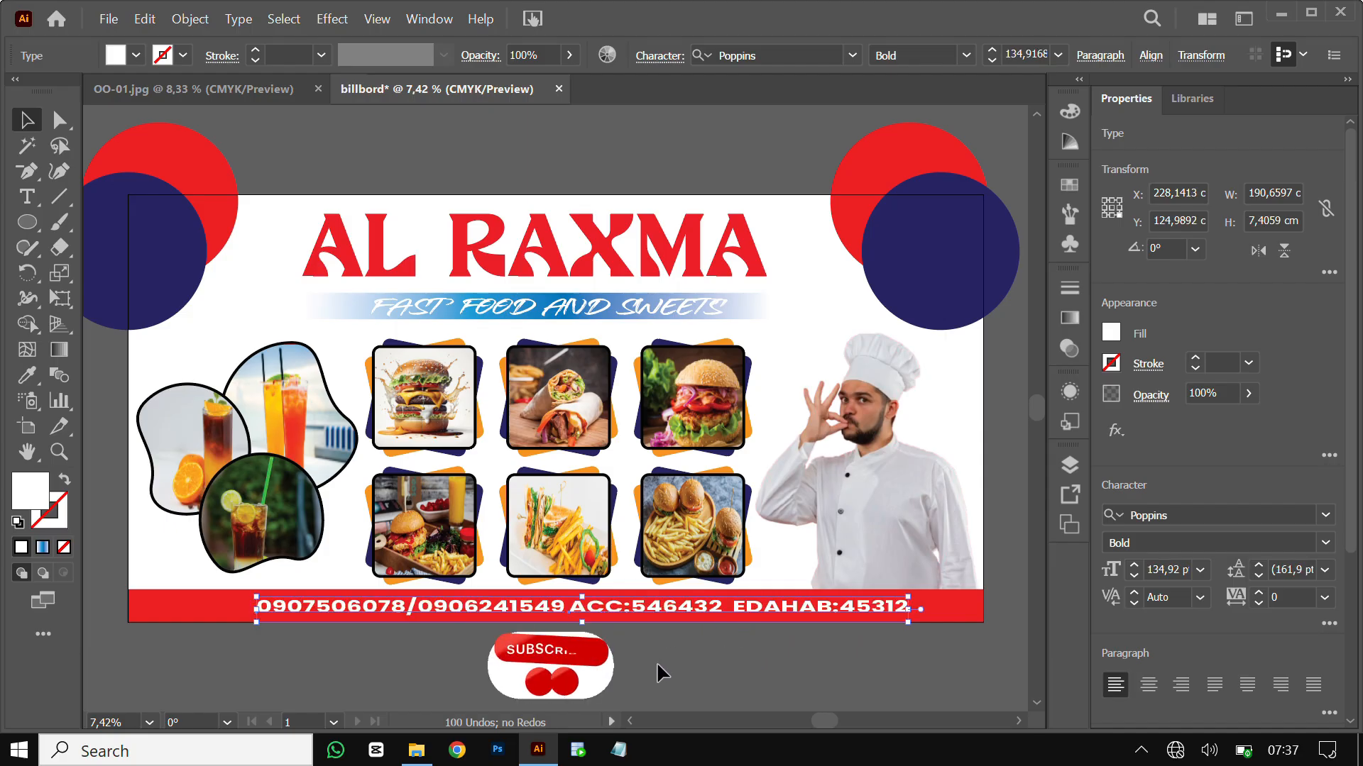
pyautogui.click(666, 678)
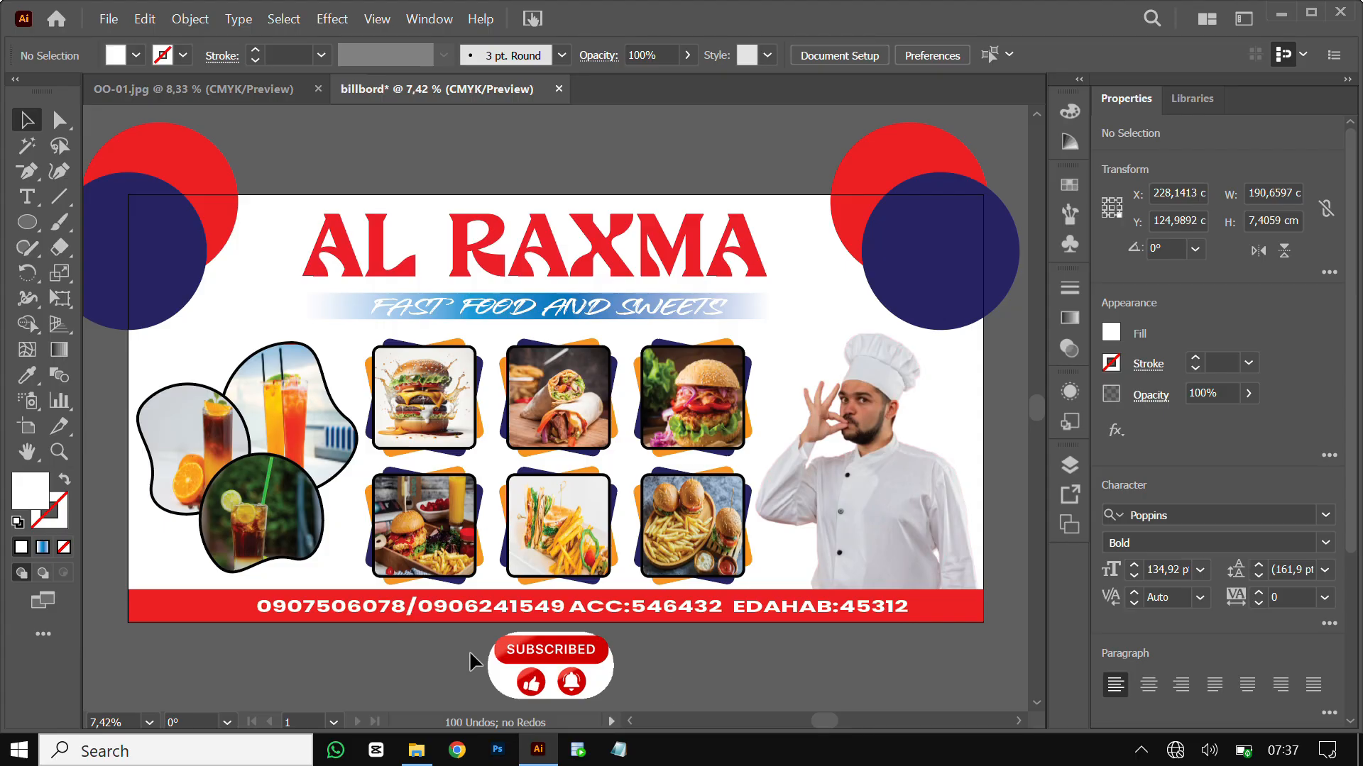
pyautogui.click(564, 609)
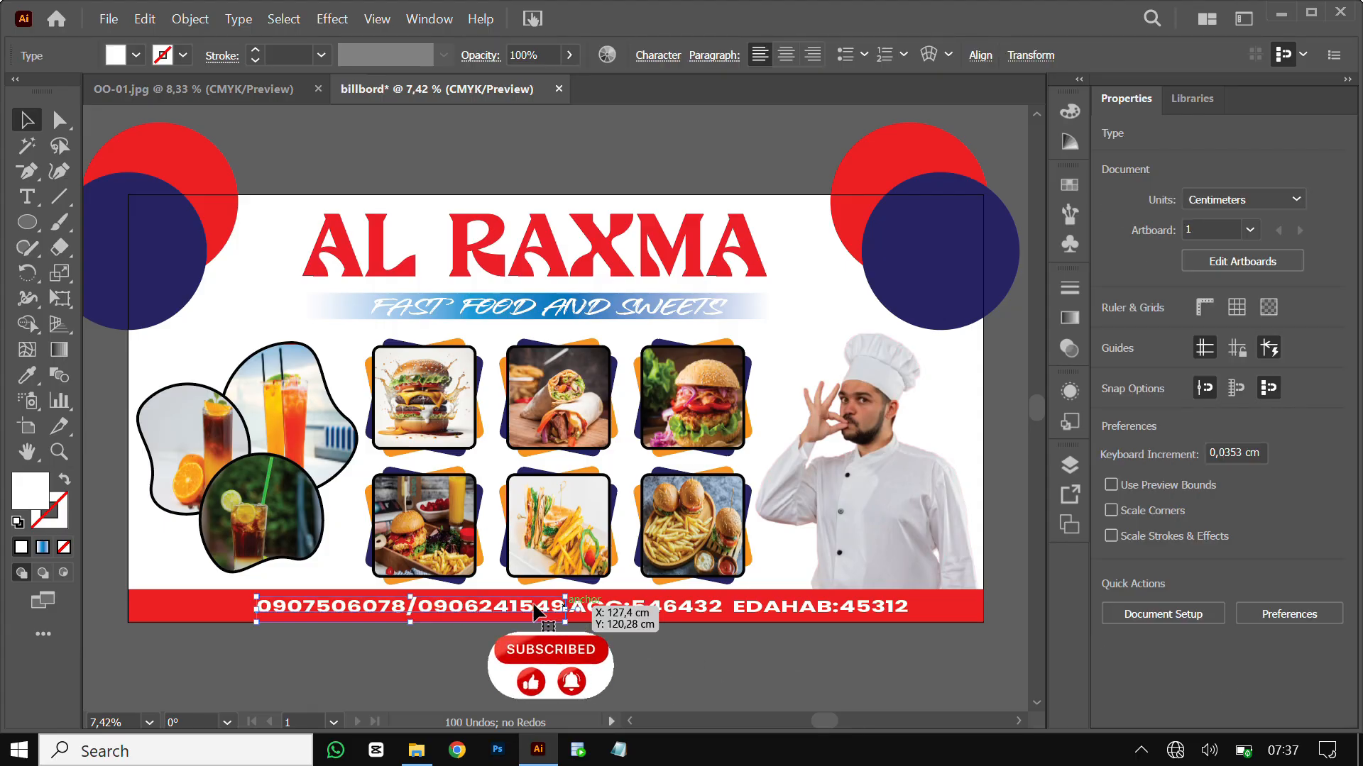
pyautogui.moveTo(534, 604); pyautogui.dragTo(510, 599)
pyautogui.click(523, 625)
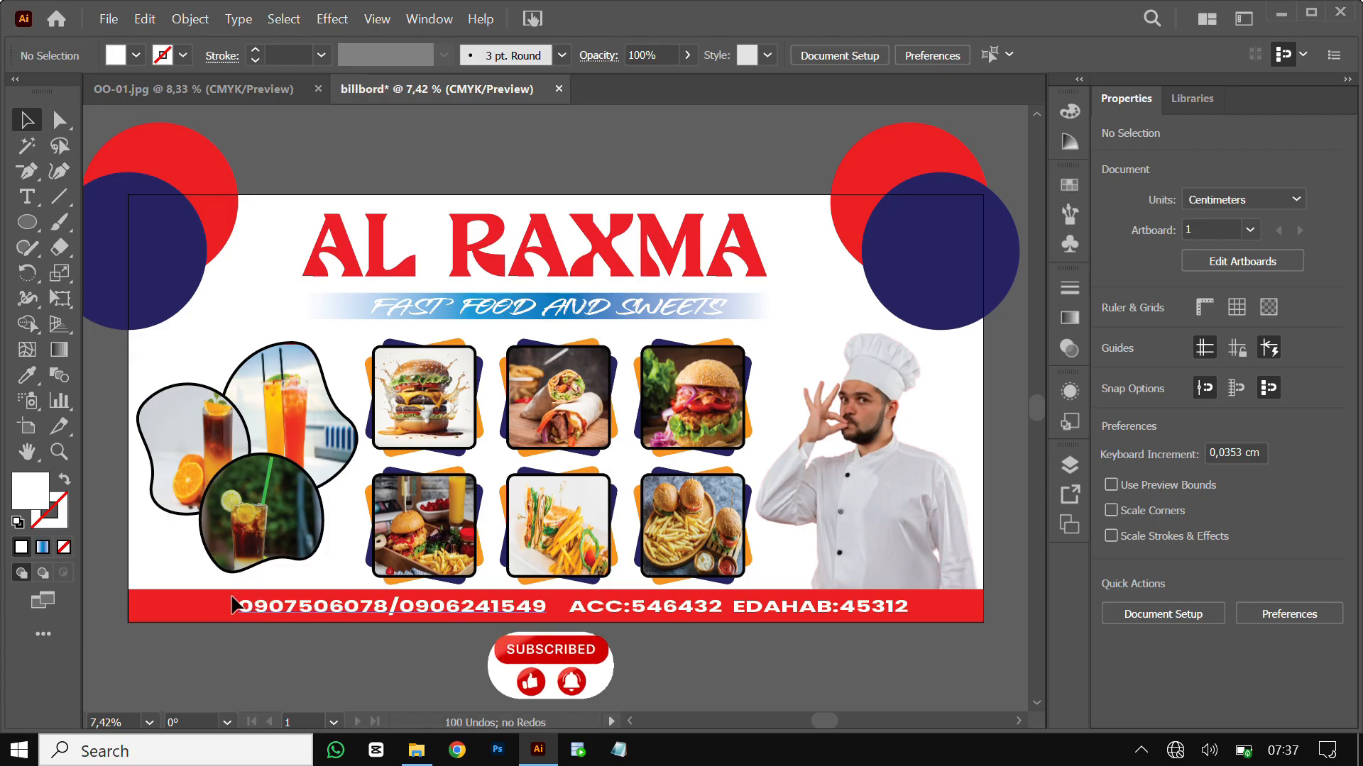
# Add an M left of the numbers in the typeecon Regular font to make a phone icon
pyautogui.click(33, 193)
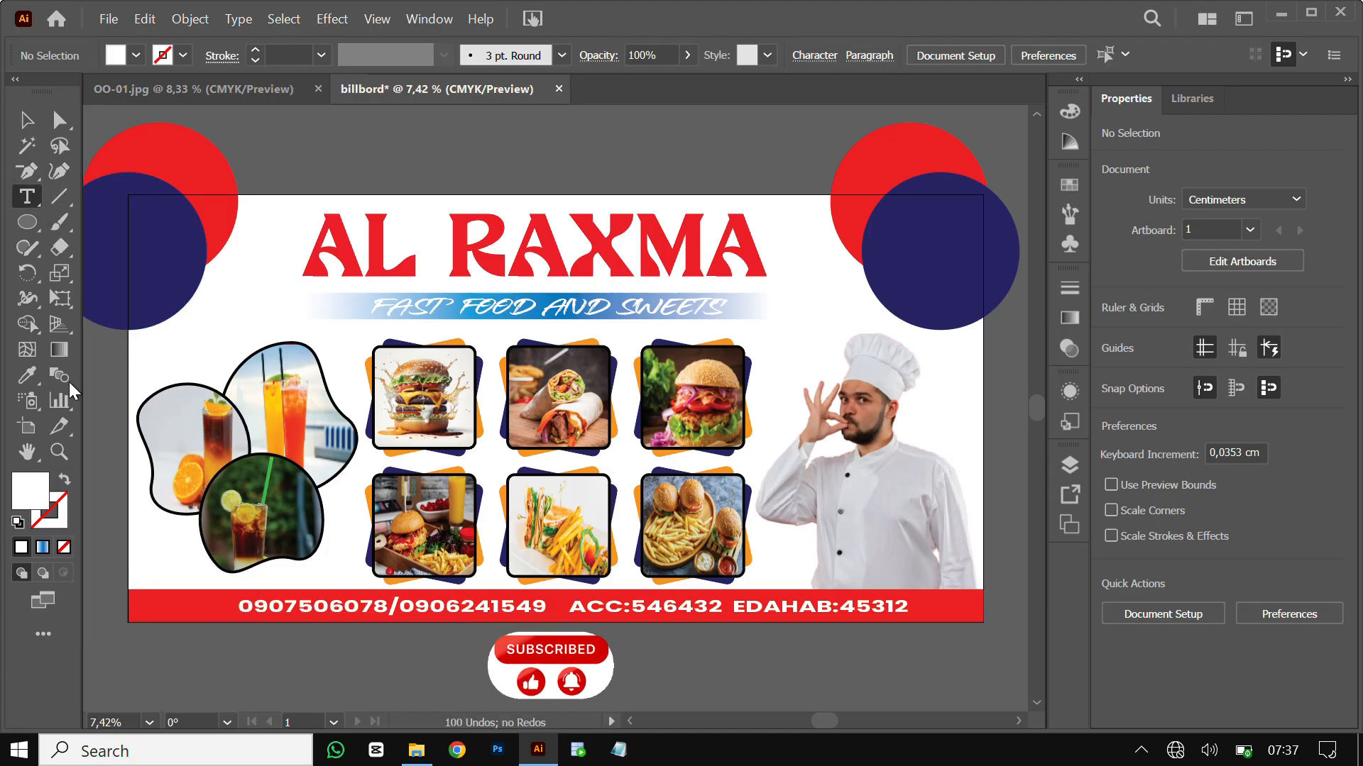
pyautogui.click(208, 599)
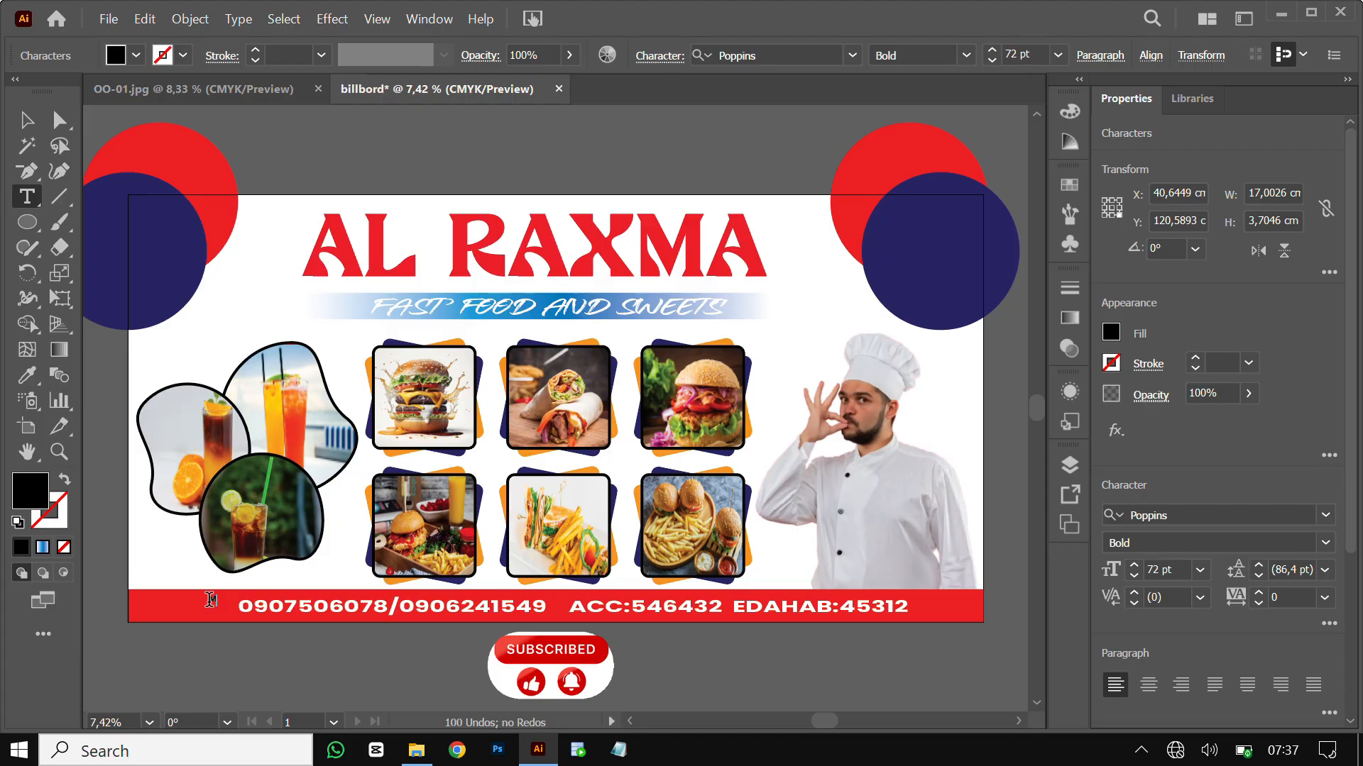
pyautogui.hotkey('ctrl', 'a')
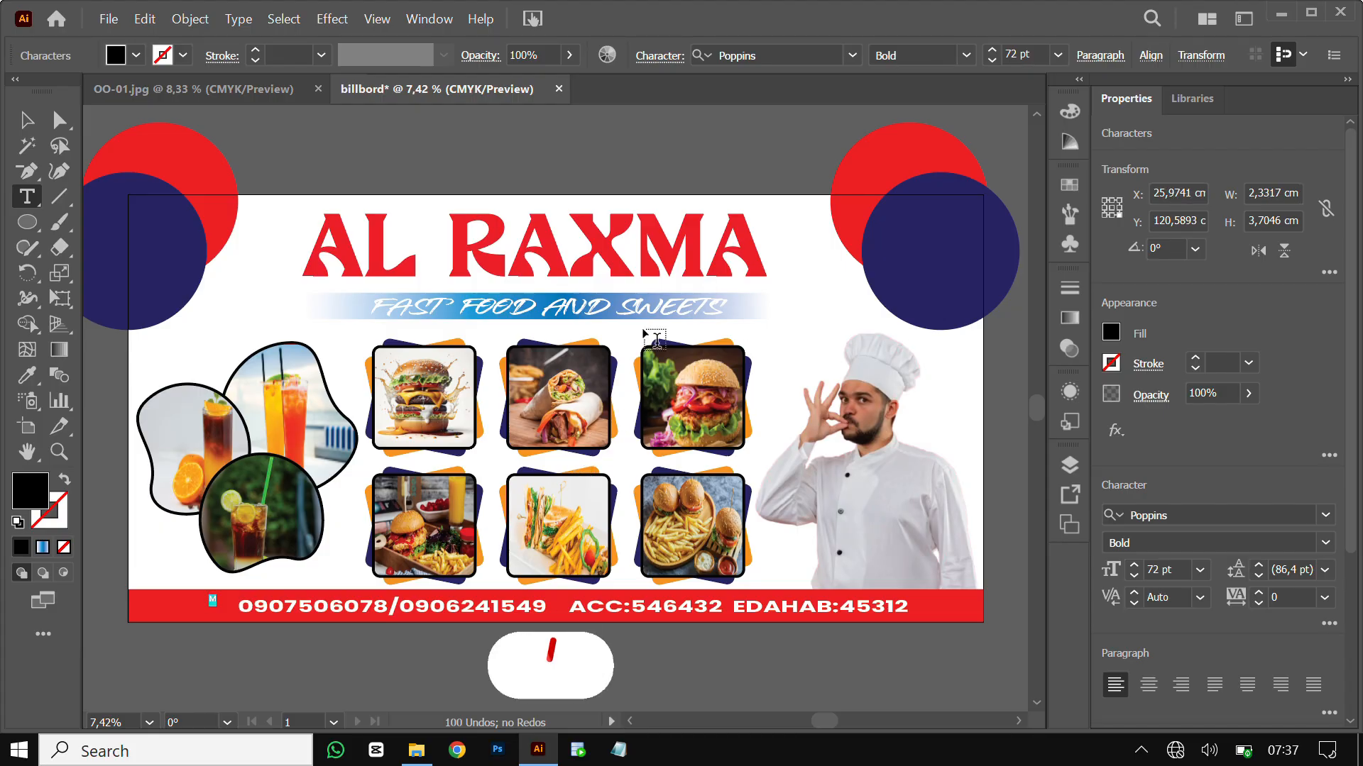
pyautogui.click(856, 50)
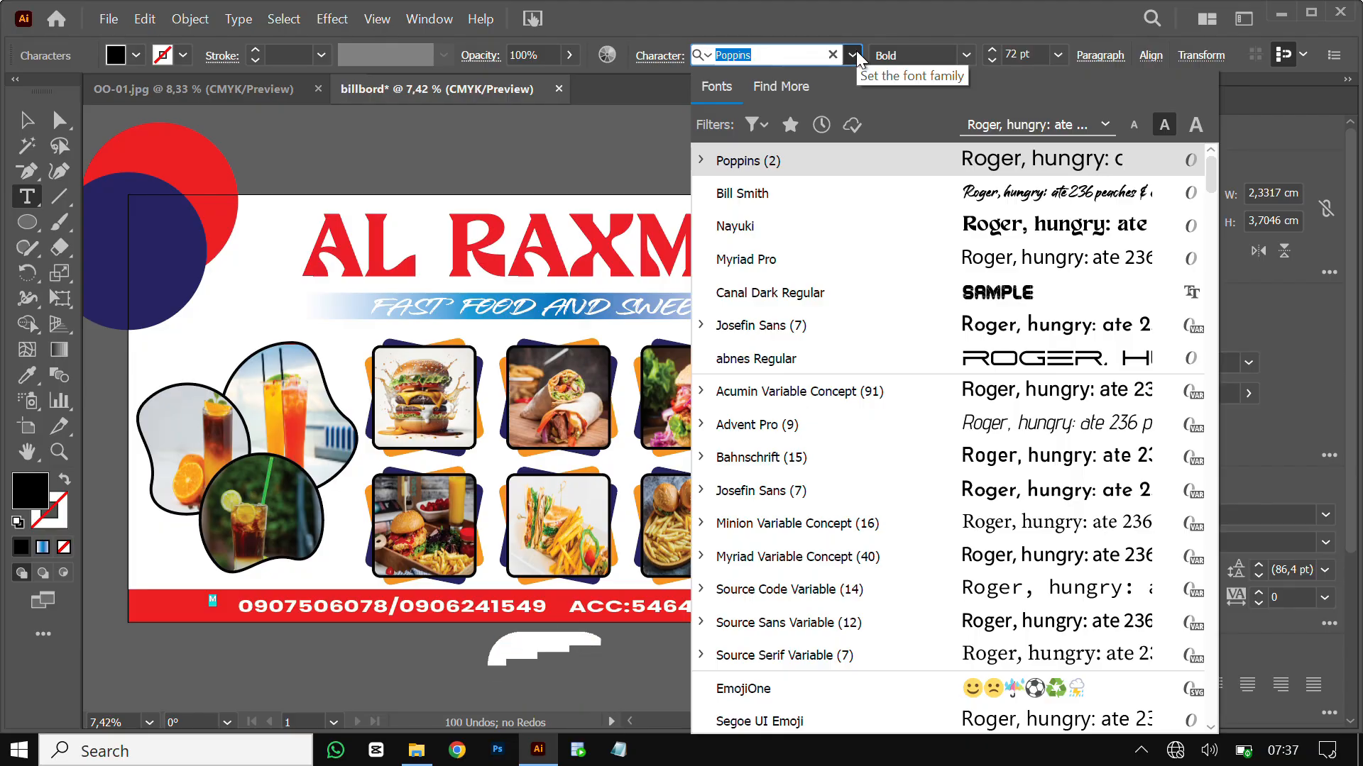
pyautogui.write('T')
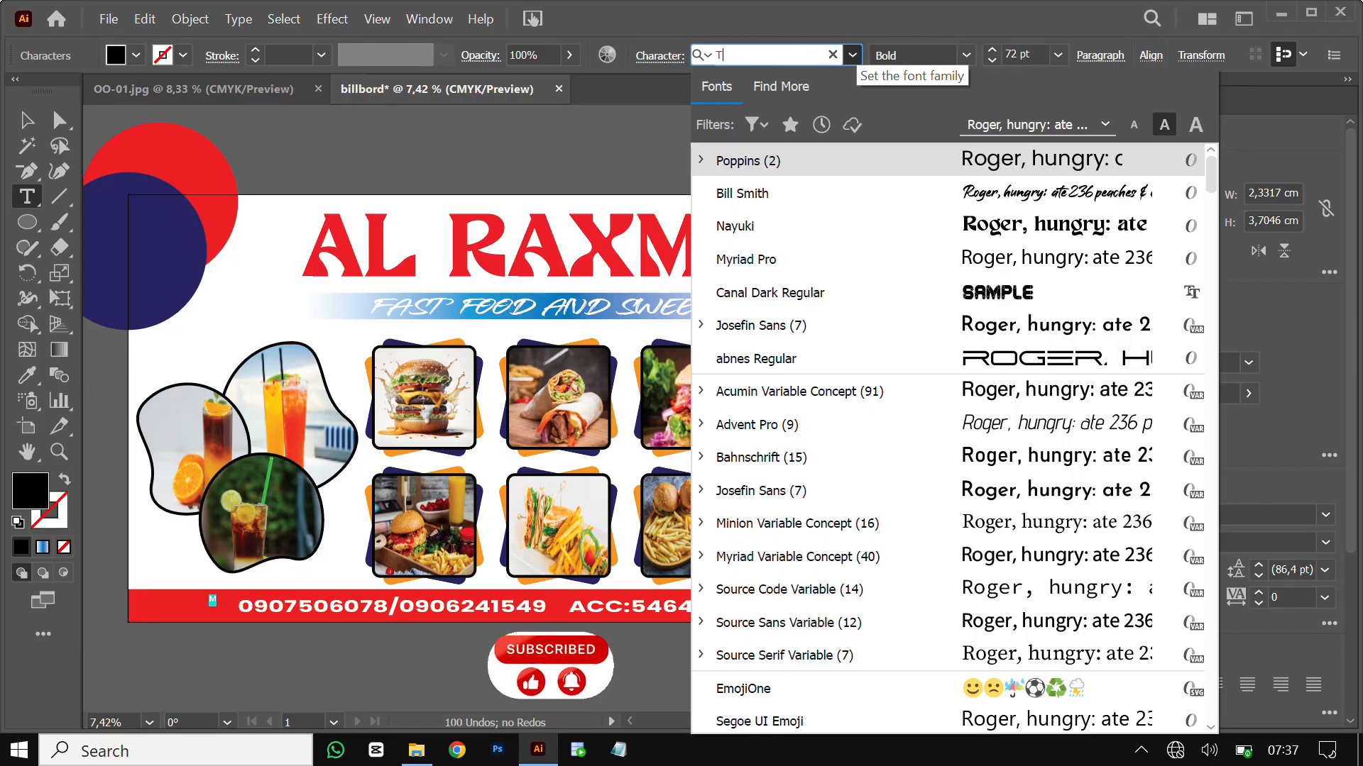
pyautogui.write('Y')
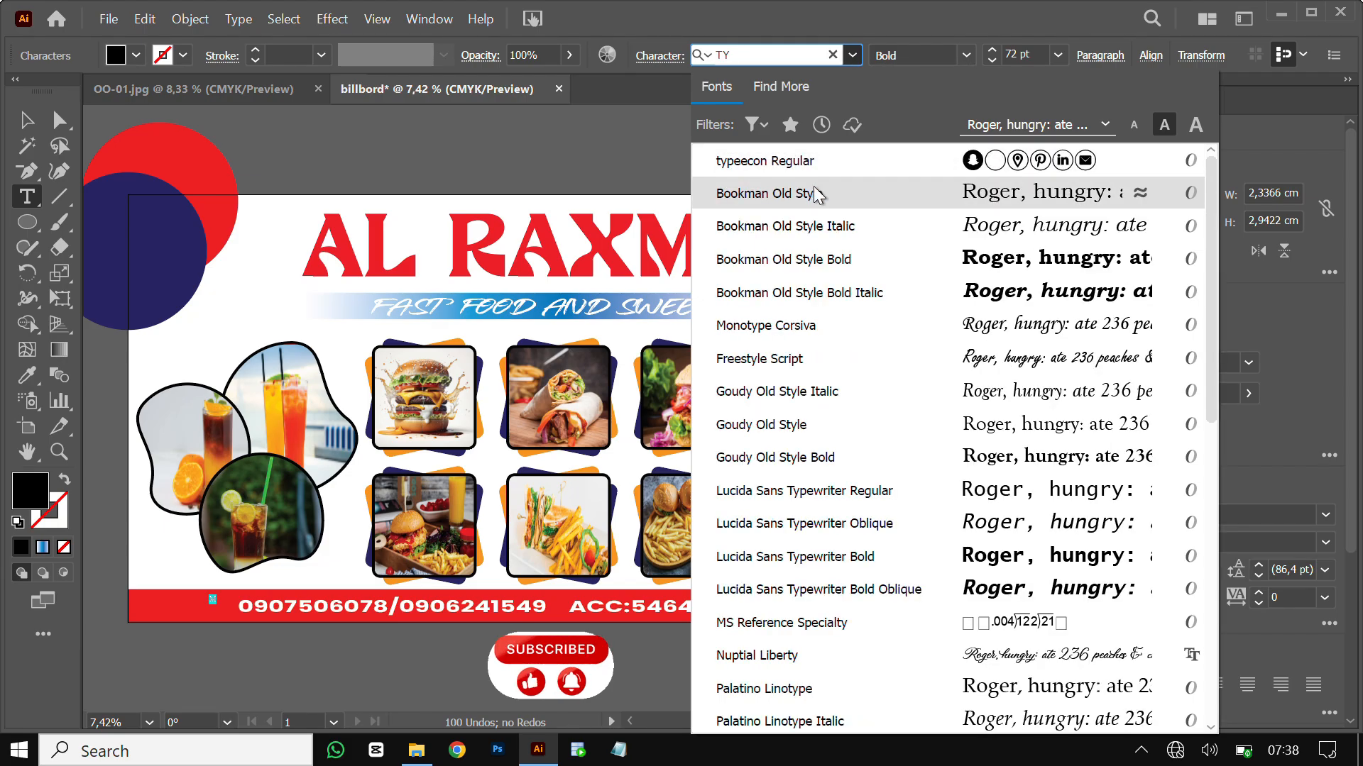
pyautogui.click(823, 162)
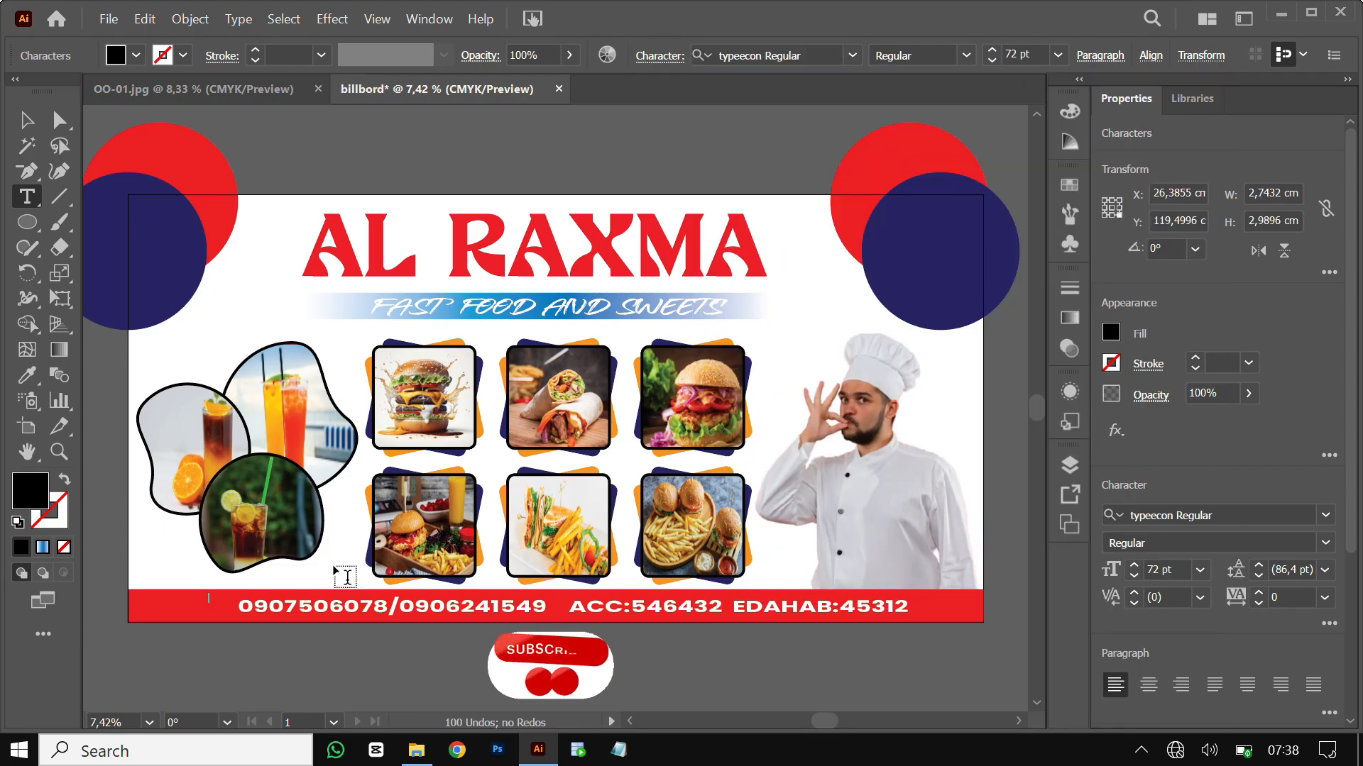
# Scale the phone icon up to match the height of the numbers
pyautogui.click(39, 126)
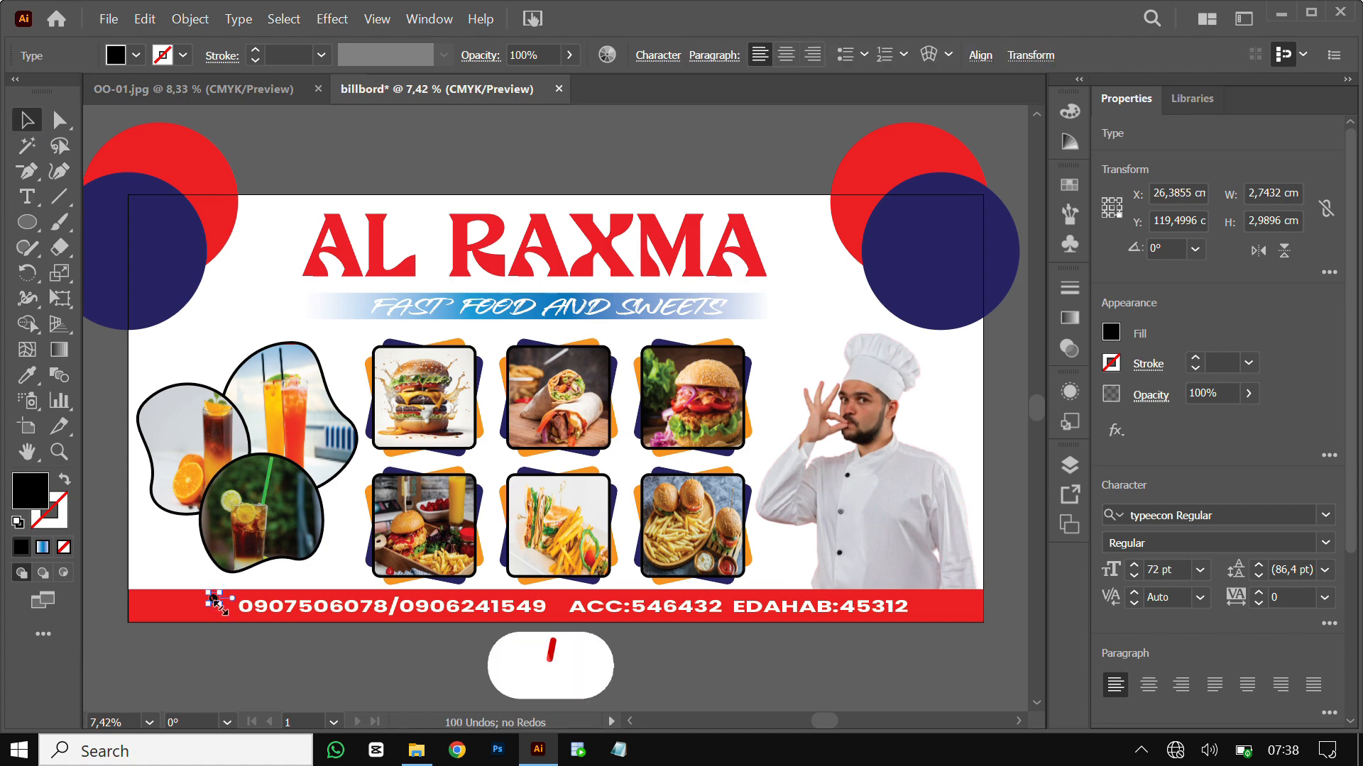
pyautogui.moveTo(223, 609)
pyautogui.mouseDown()
pyautogui.moveTo(250, 628)
pyautogui.moveTo(240, 621)
pyautogui.mouseUp()
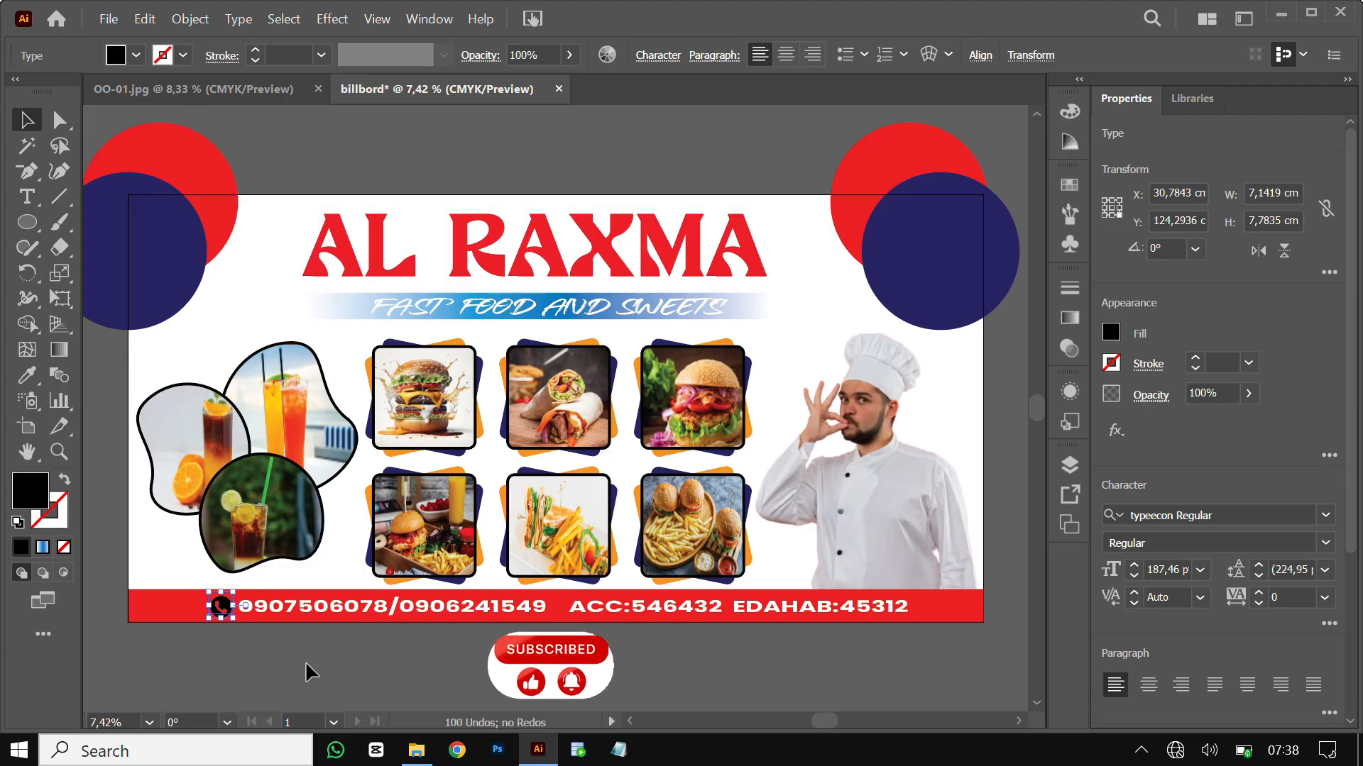
pyautogui.click(379, 650)
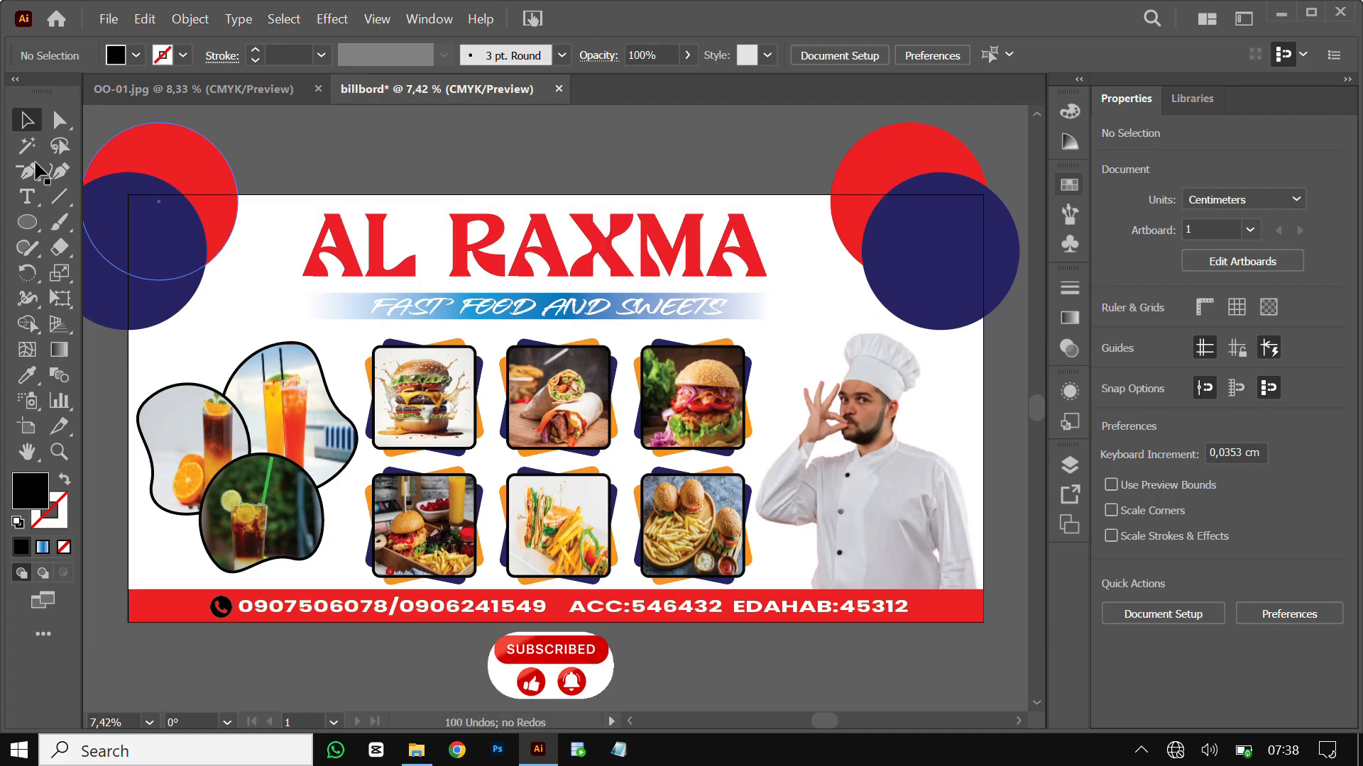
# Create a 250 × 125 cm rectangle through the Rectangle tool's size dialog
pyautogui.rightClick(34, 219)
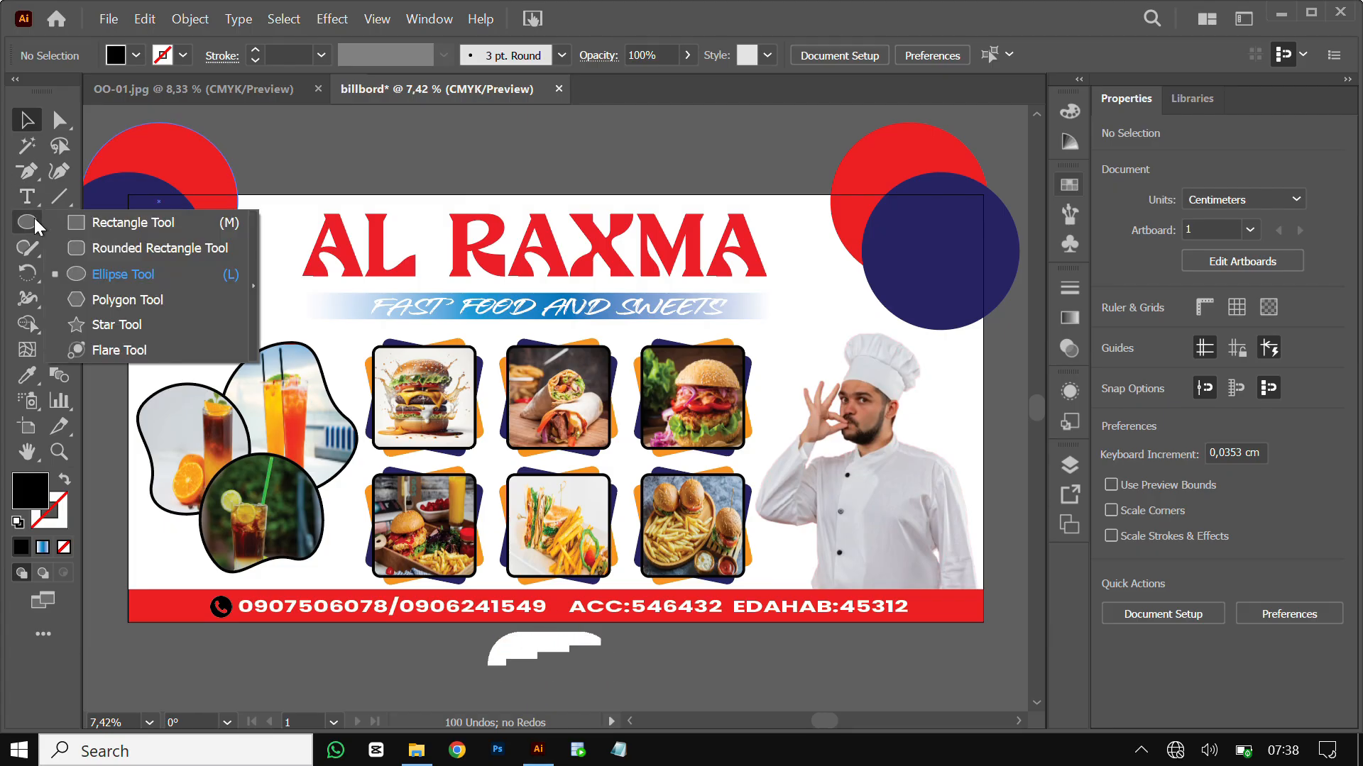
pyautogui.click(146, 221)
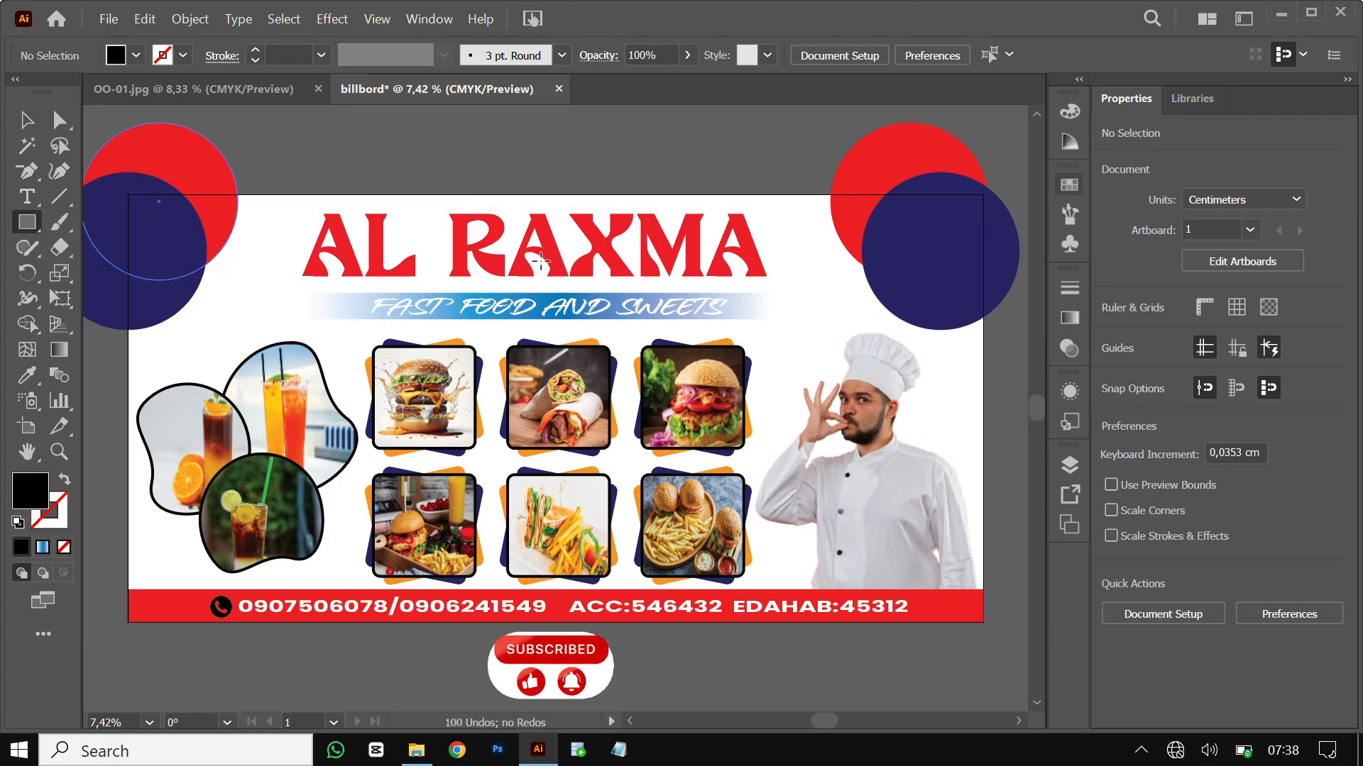
pyautogui.click(242, 289)
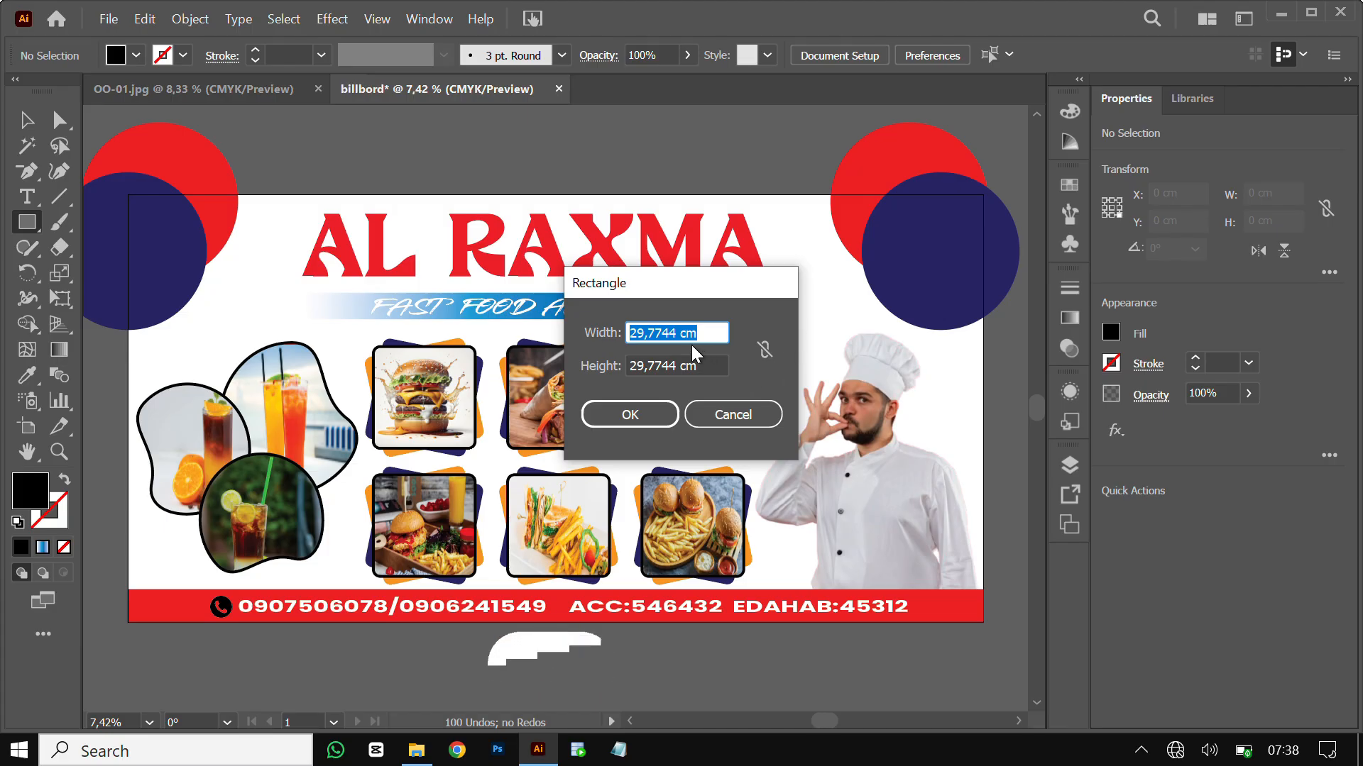
pyautogui.moveTo(678, 333); pyautogui.dragTo(593, 341)
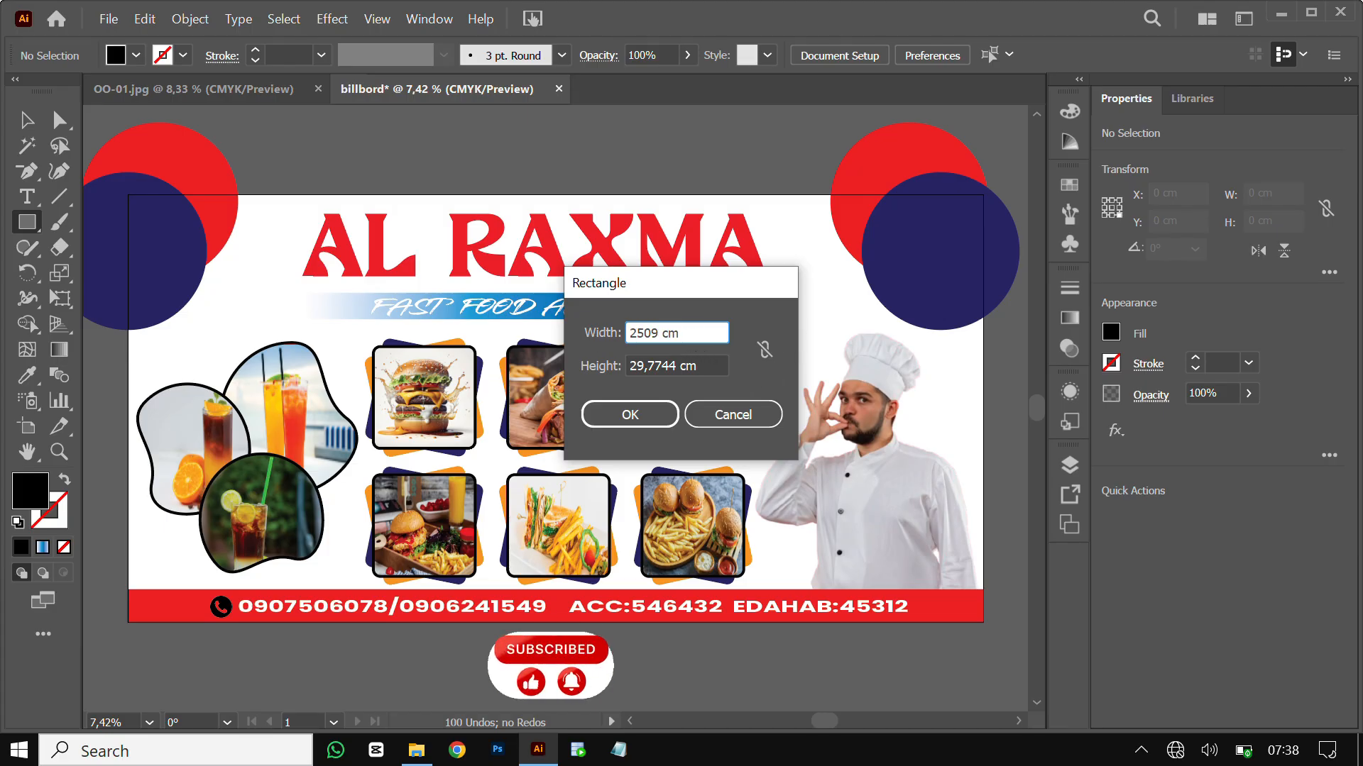
pyautogui.write('2509')
pyautogui.press('BackSpace')
pyautogui.click(679, 364)
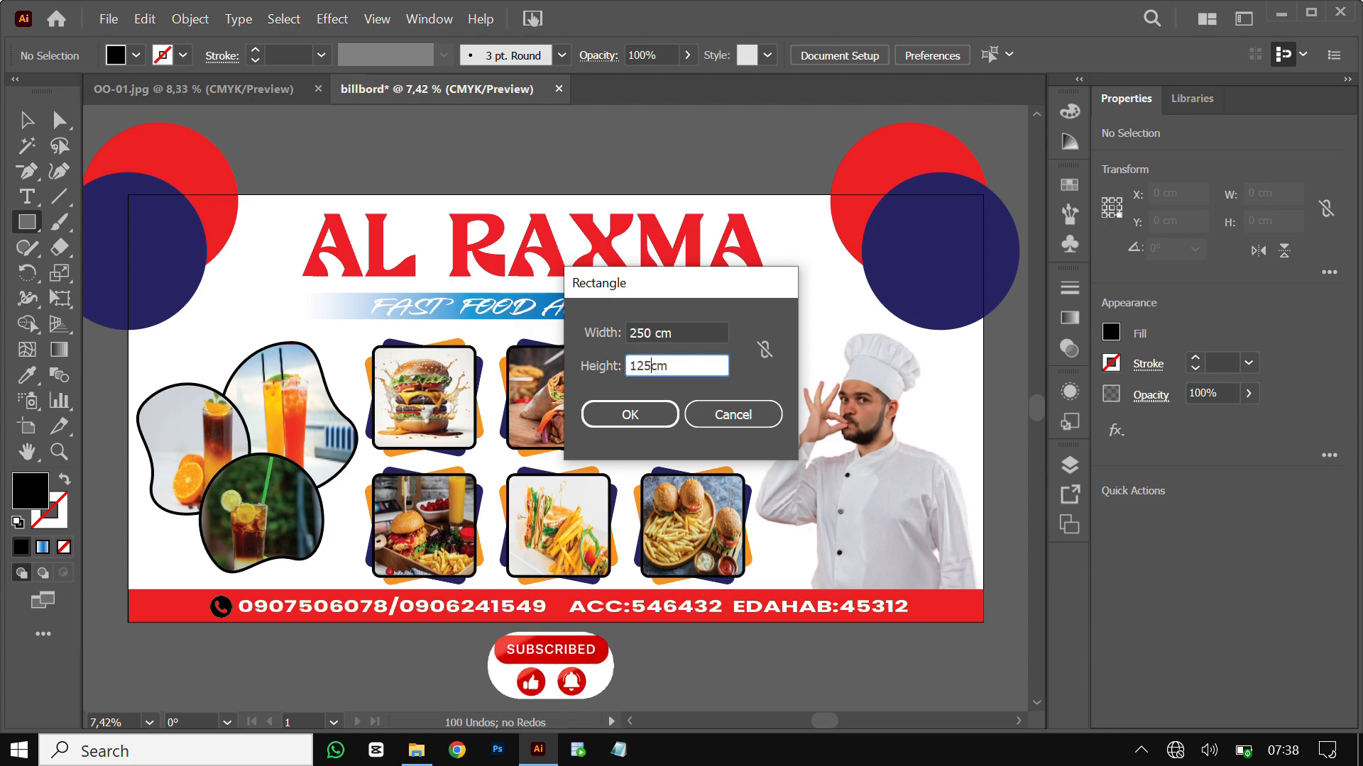
pyautogui.click(625, 415)
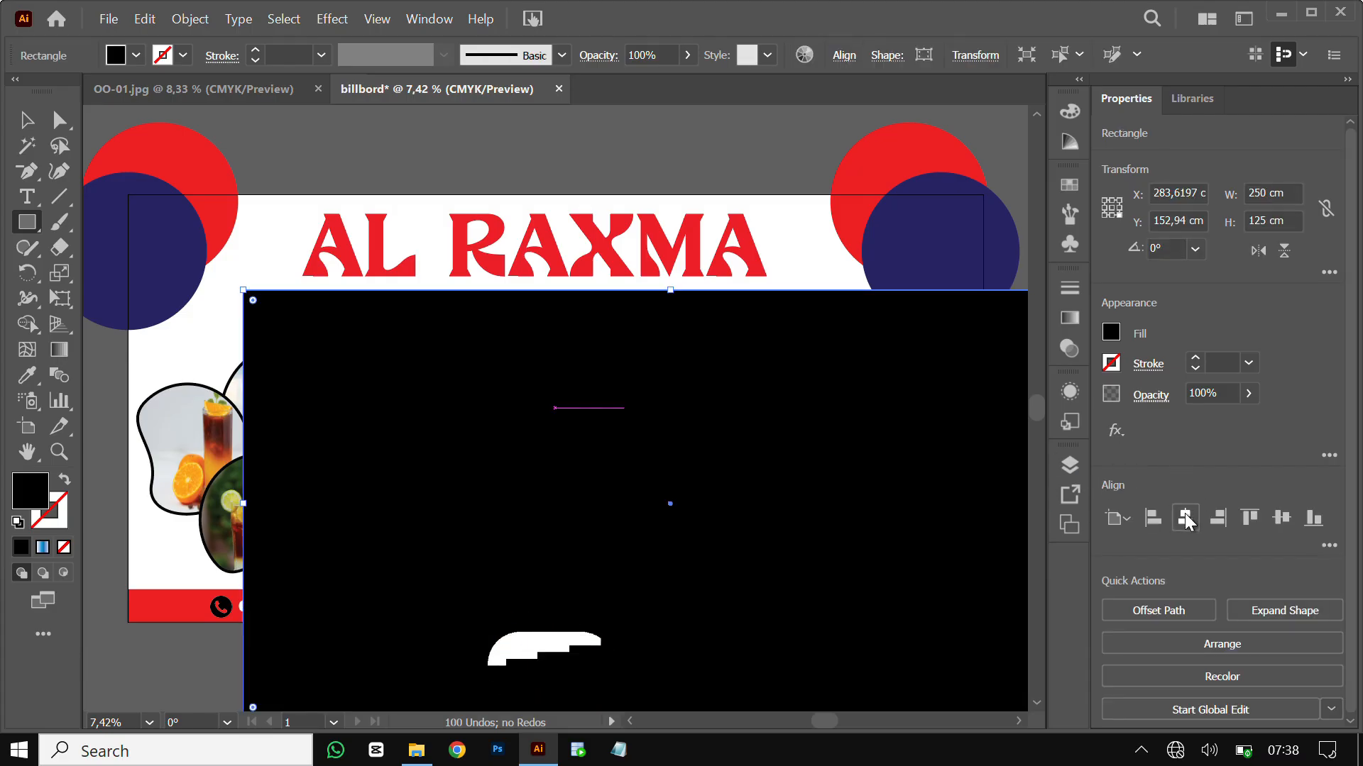
# Centre the rectangle horizontally and vertically on the artboard, then select all artwork
pyautogui.click(1186, 518)
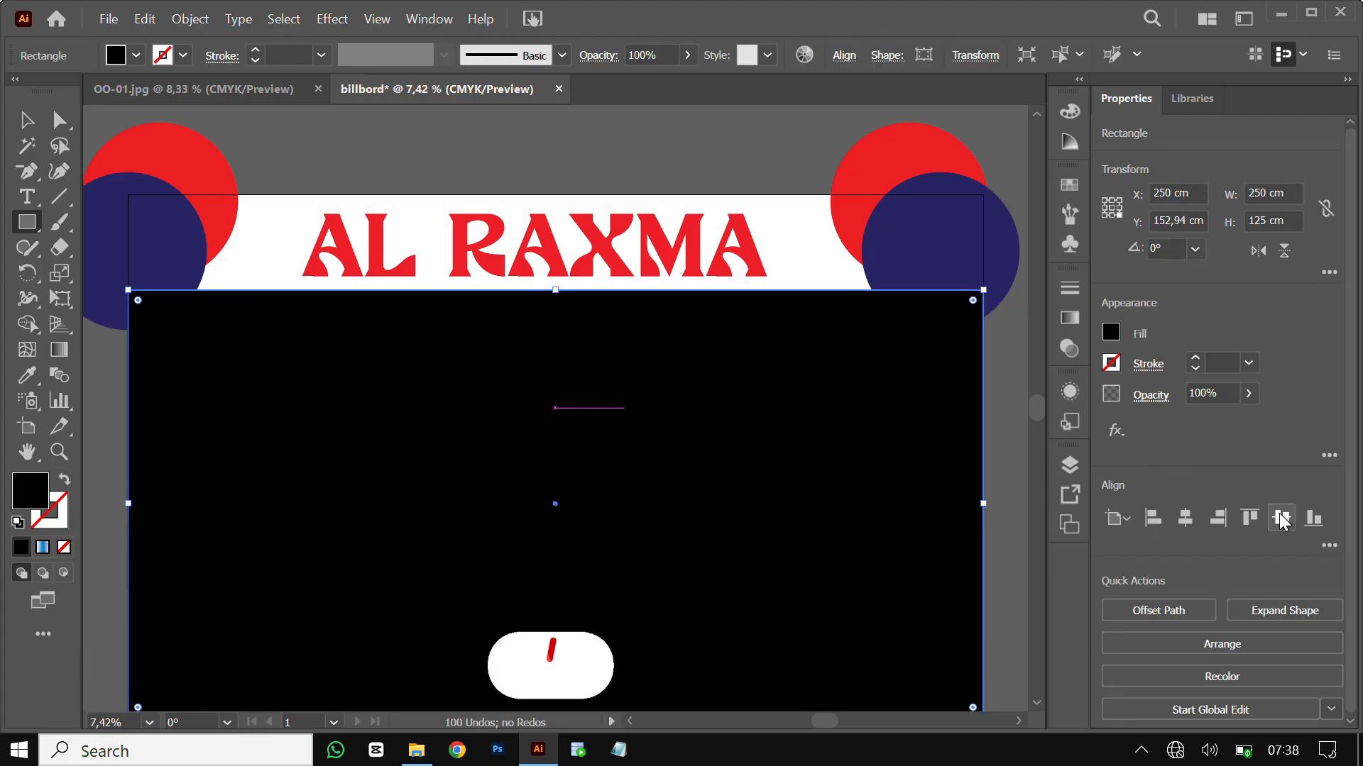
pyautogui.click(1290, 518)
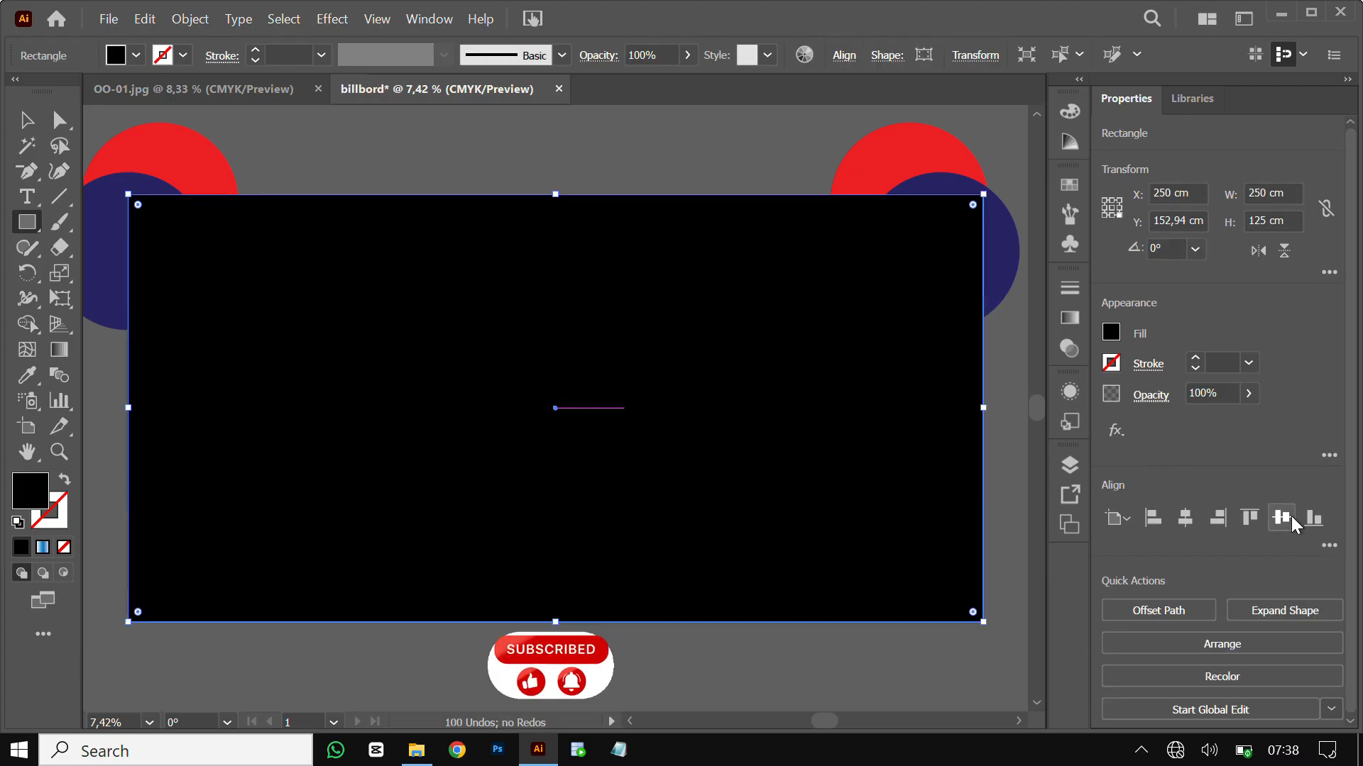
pyautogui.click(28, 127)
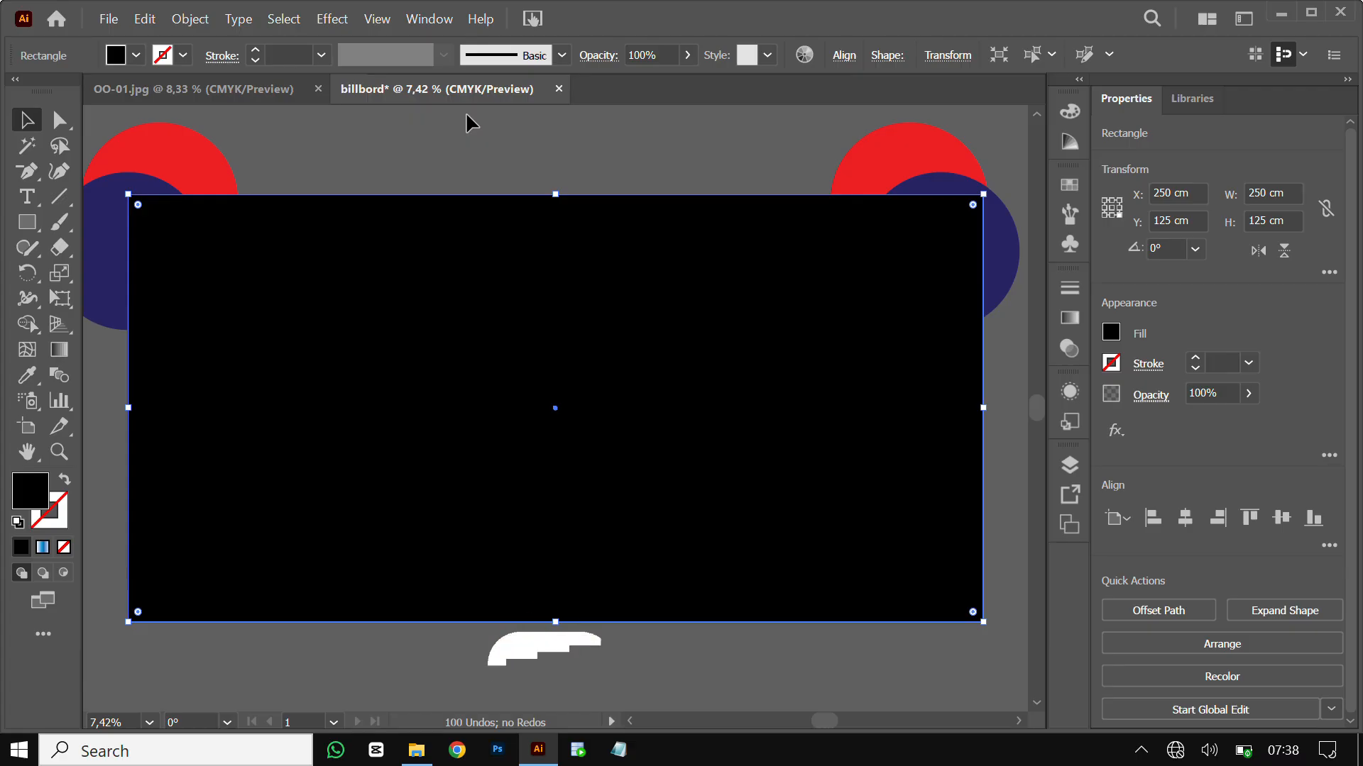
pyautogui.hotkey('ctrl', 'a')
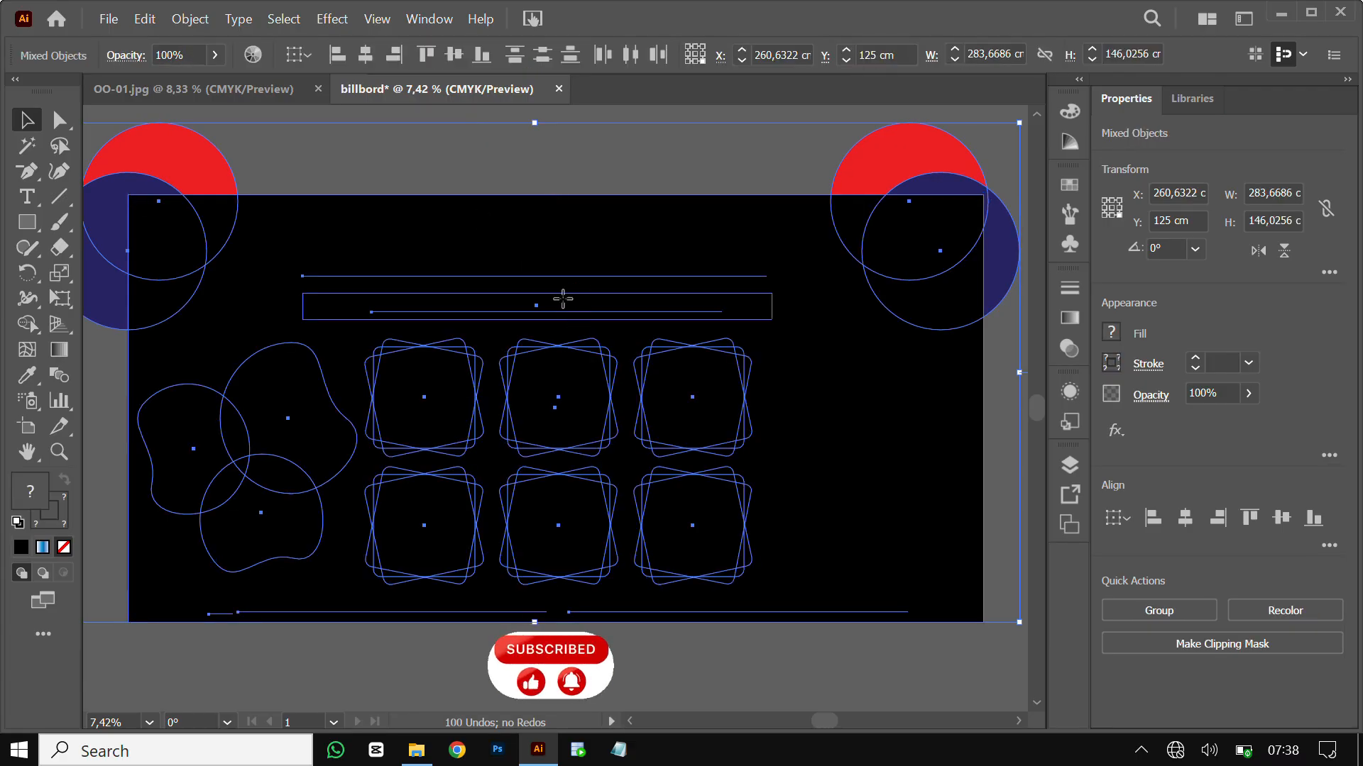
# Apply Make Clipping Mask to the rectangle and all artwork from the right-click menu
pyautogui.rightClick(563, 299)
pyautogui.click(687, 559)
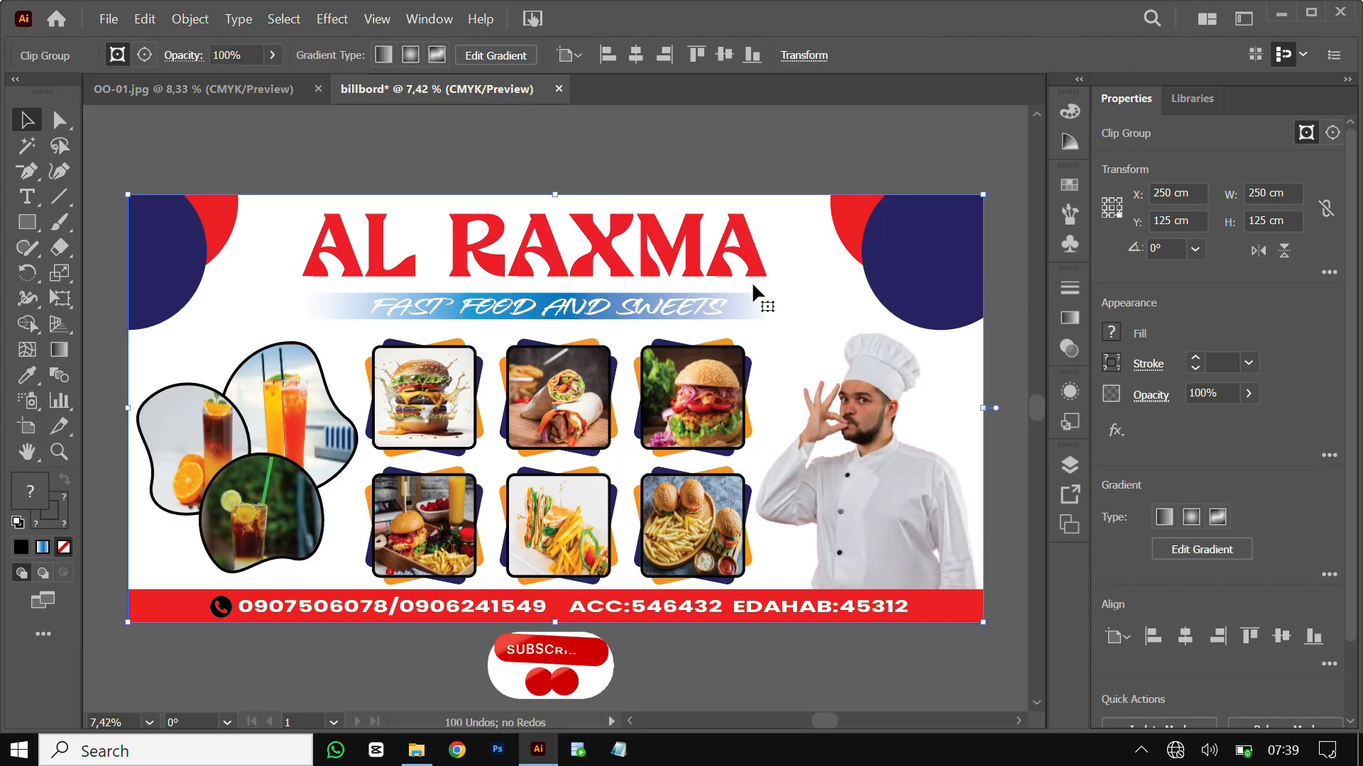
pyautogui.moveTo(1034, 410); pyautogui.dragTo(1032, 412)
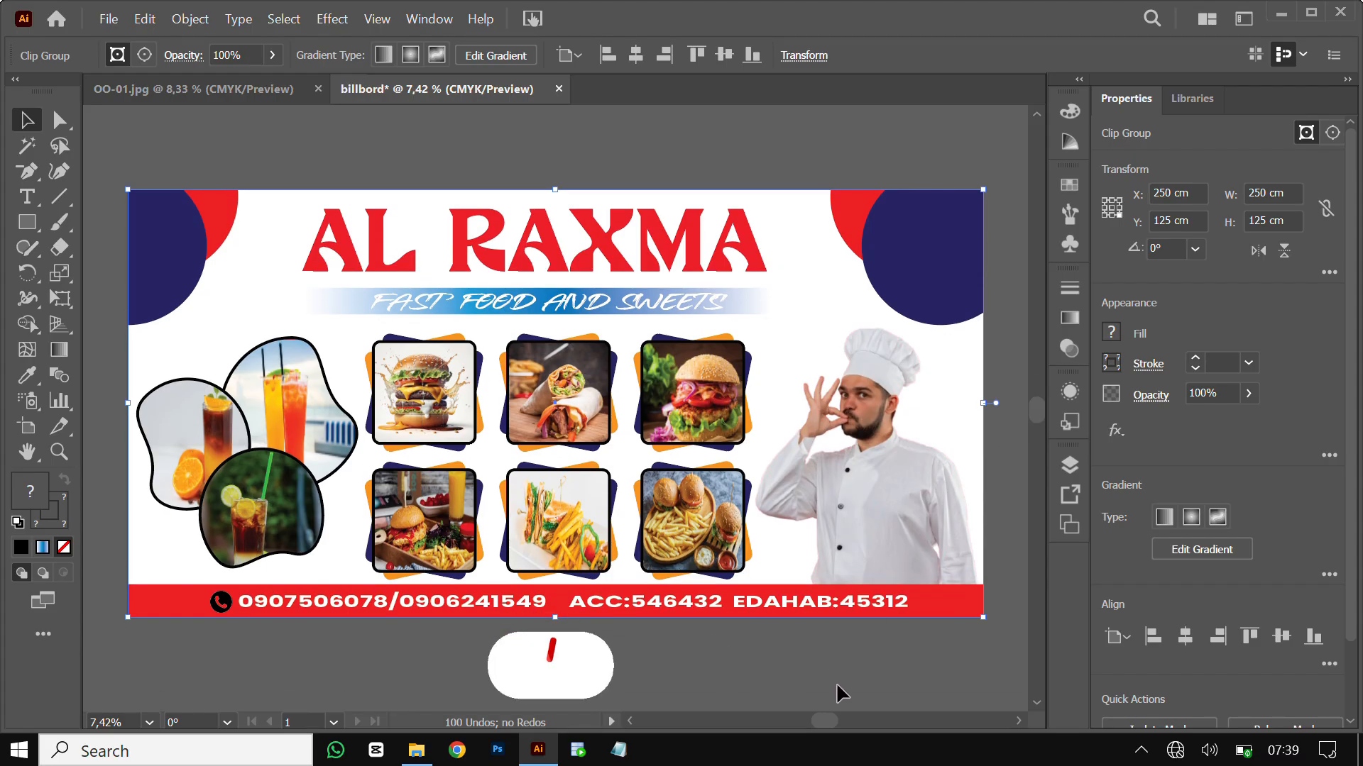
pyautogui.moveTo(826, 717); pyautogui.dragTo(828, 721)
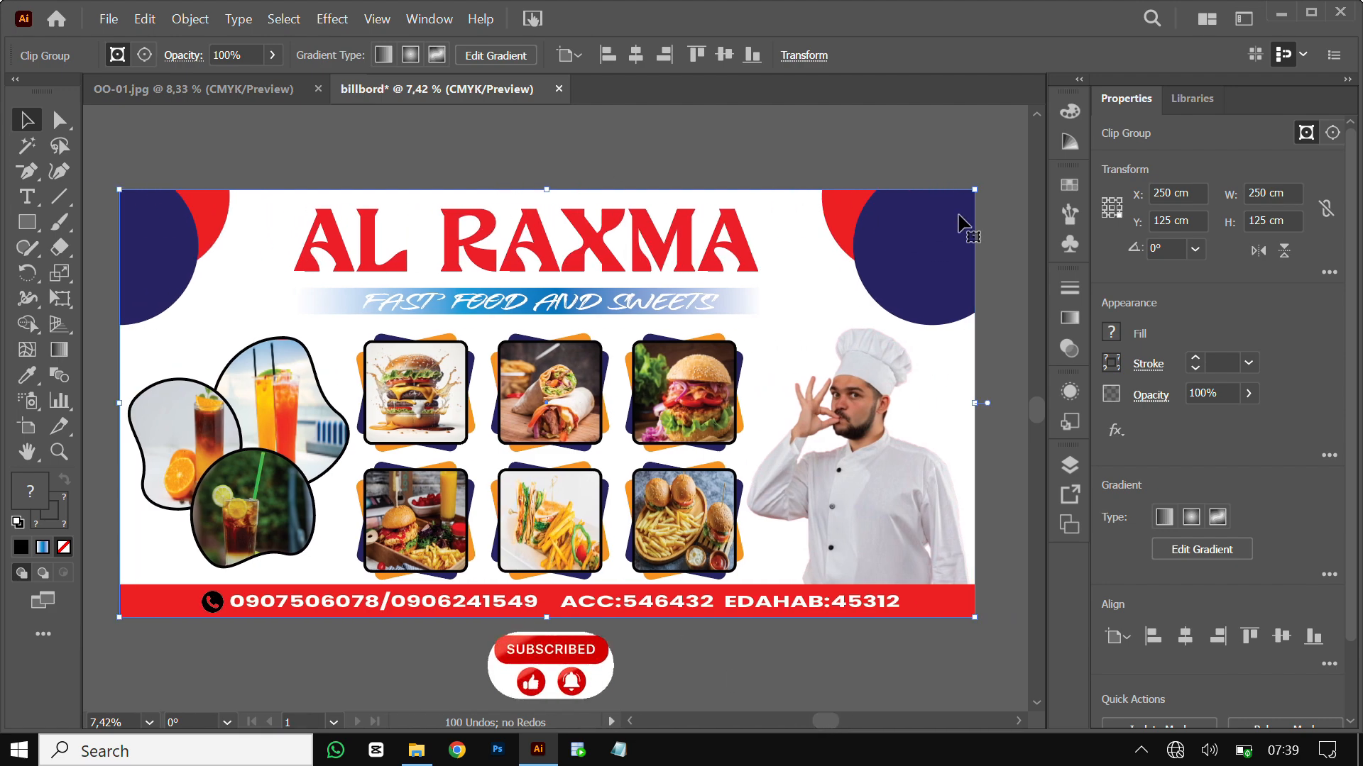